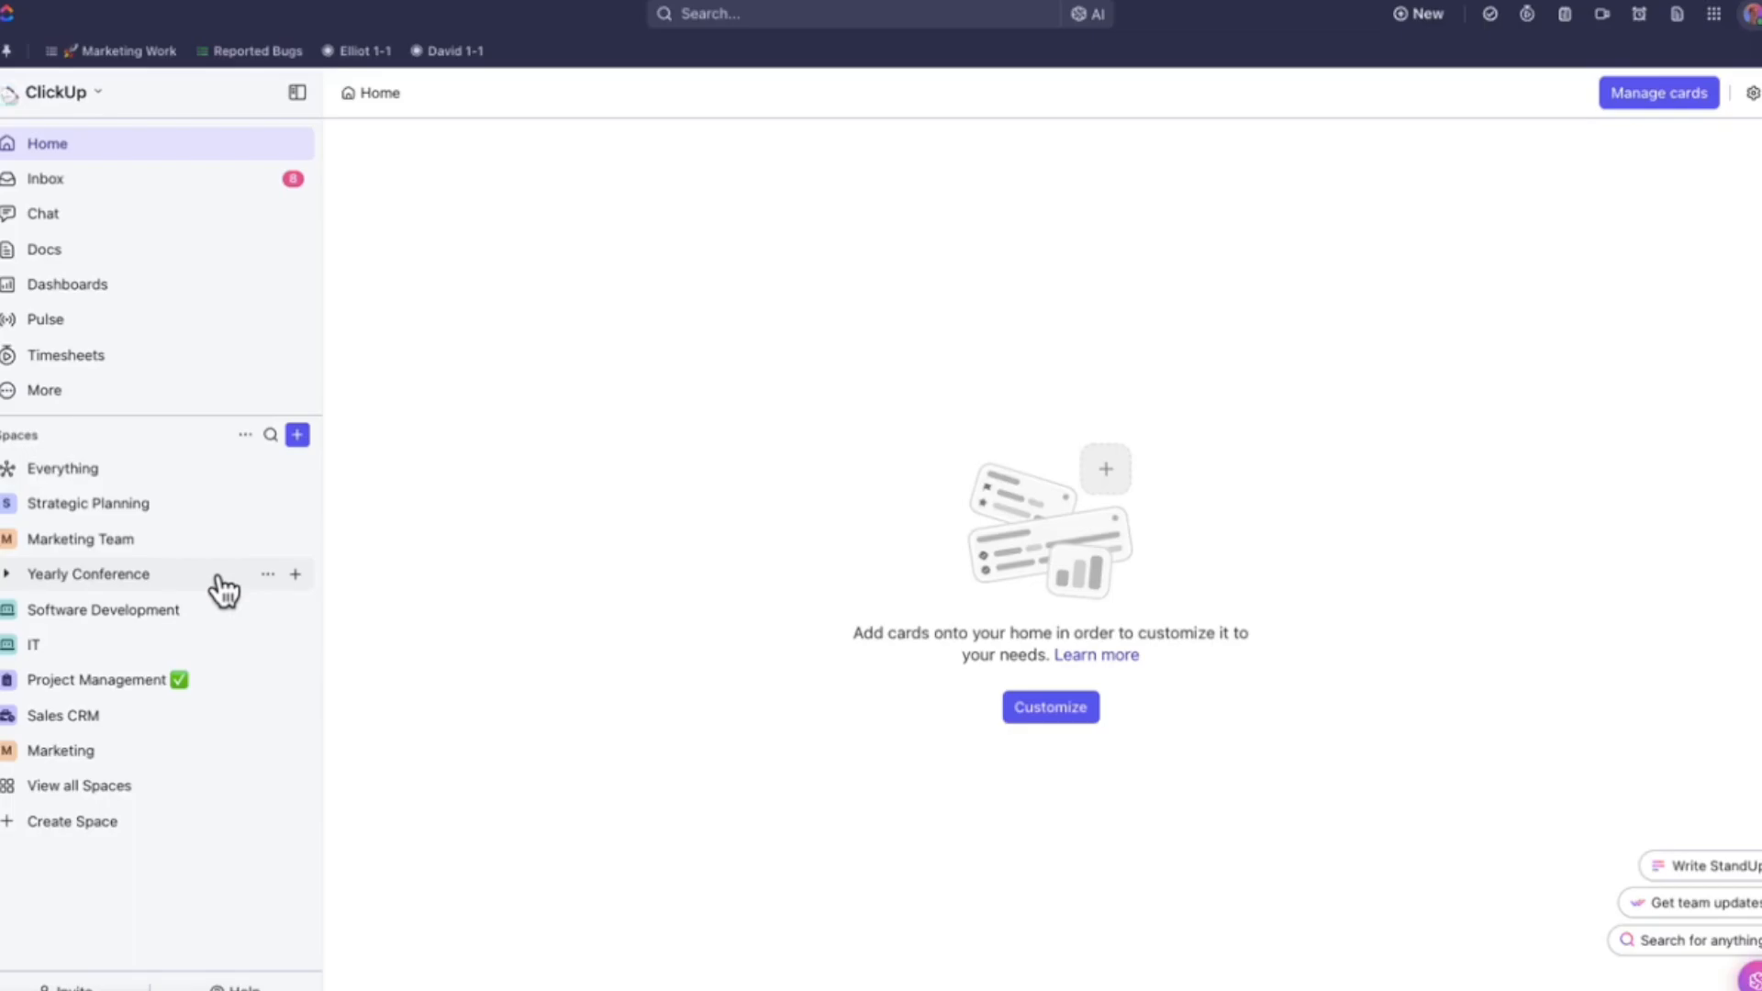
# - Hide the Software Development and IT Spaces from the sidebar
pyautogui.click(268, 611)
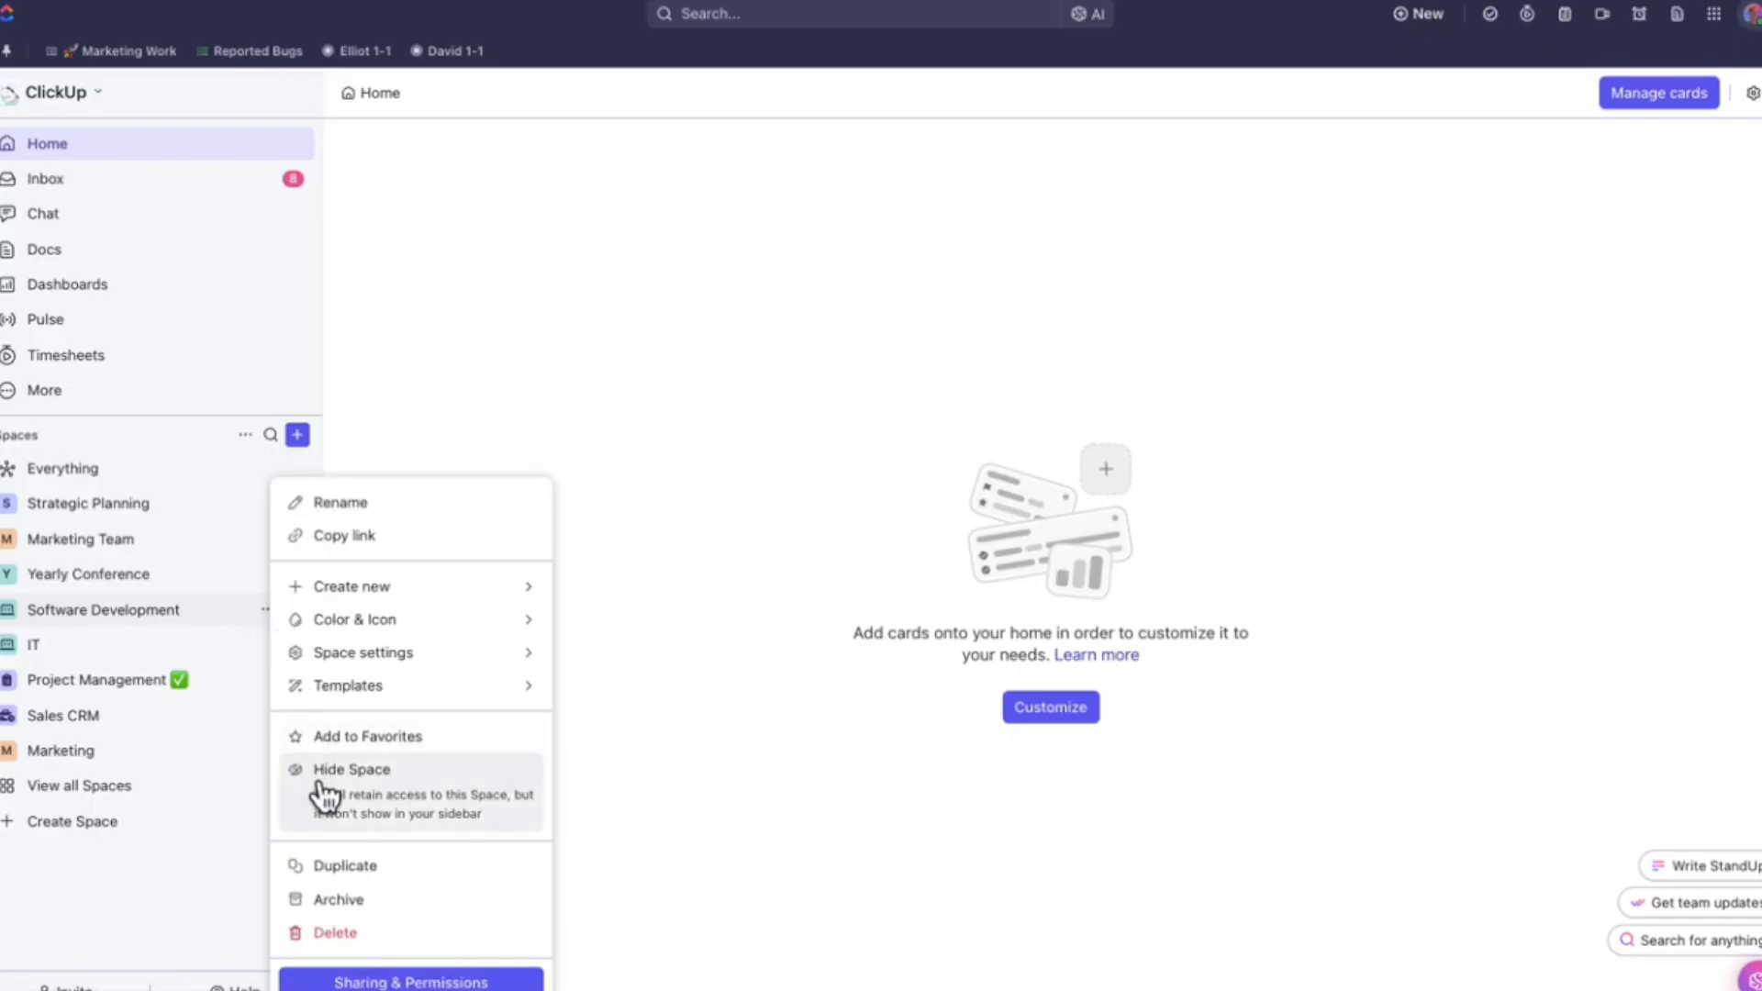
pyautogui.click(322, 784)
pyautogui.click(265, 609)
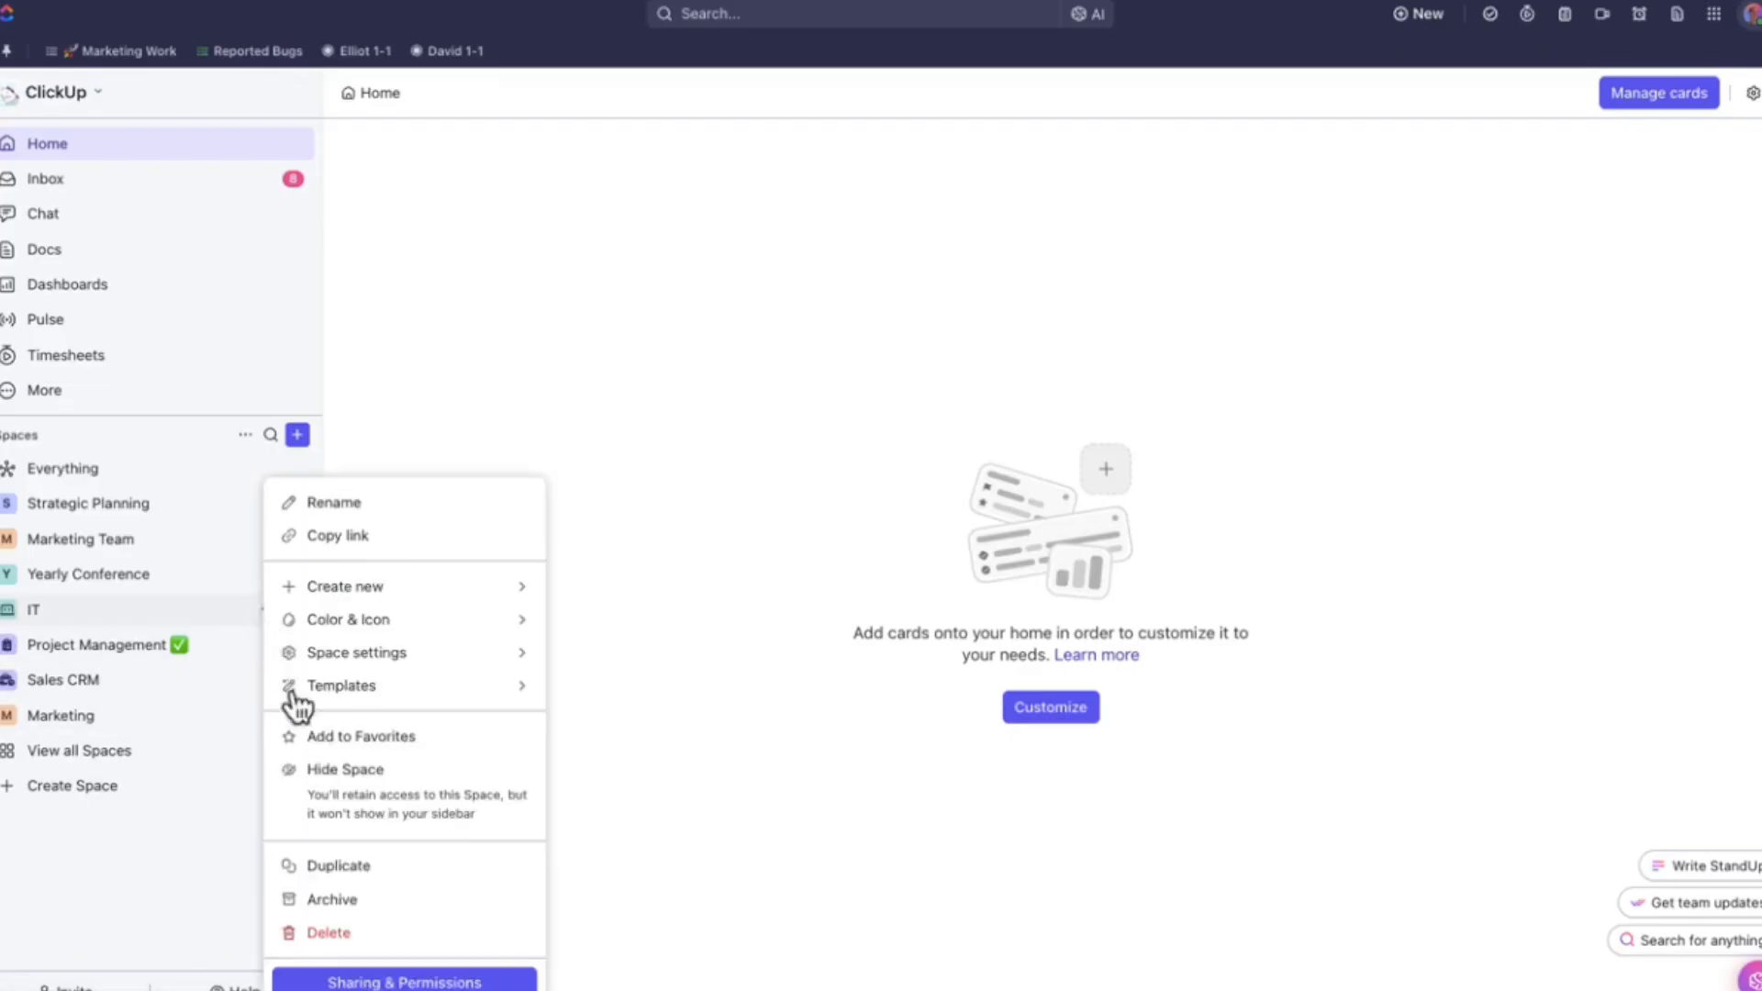
pyautogui.click(323, 787)
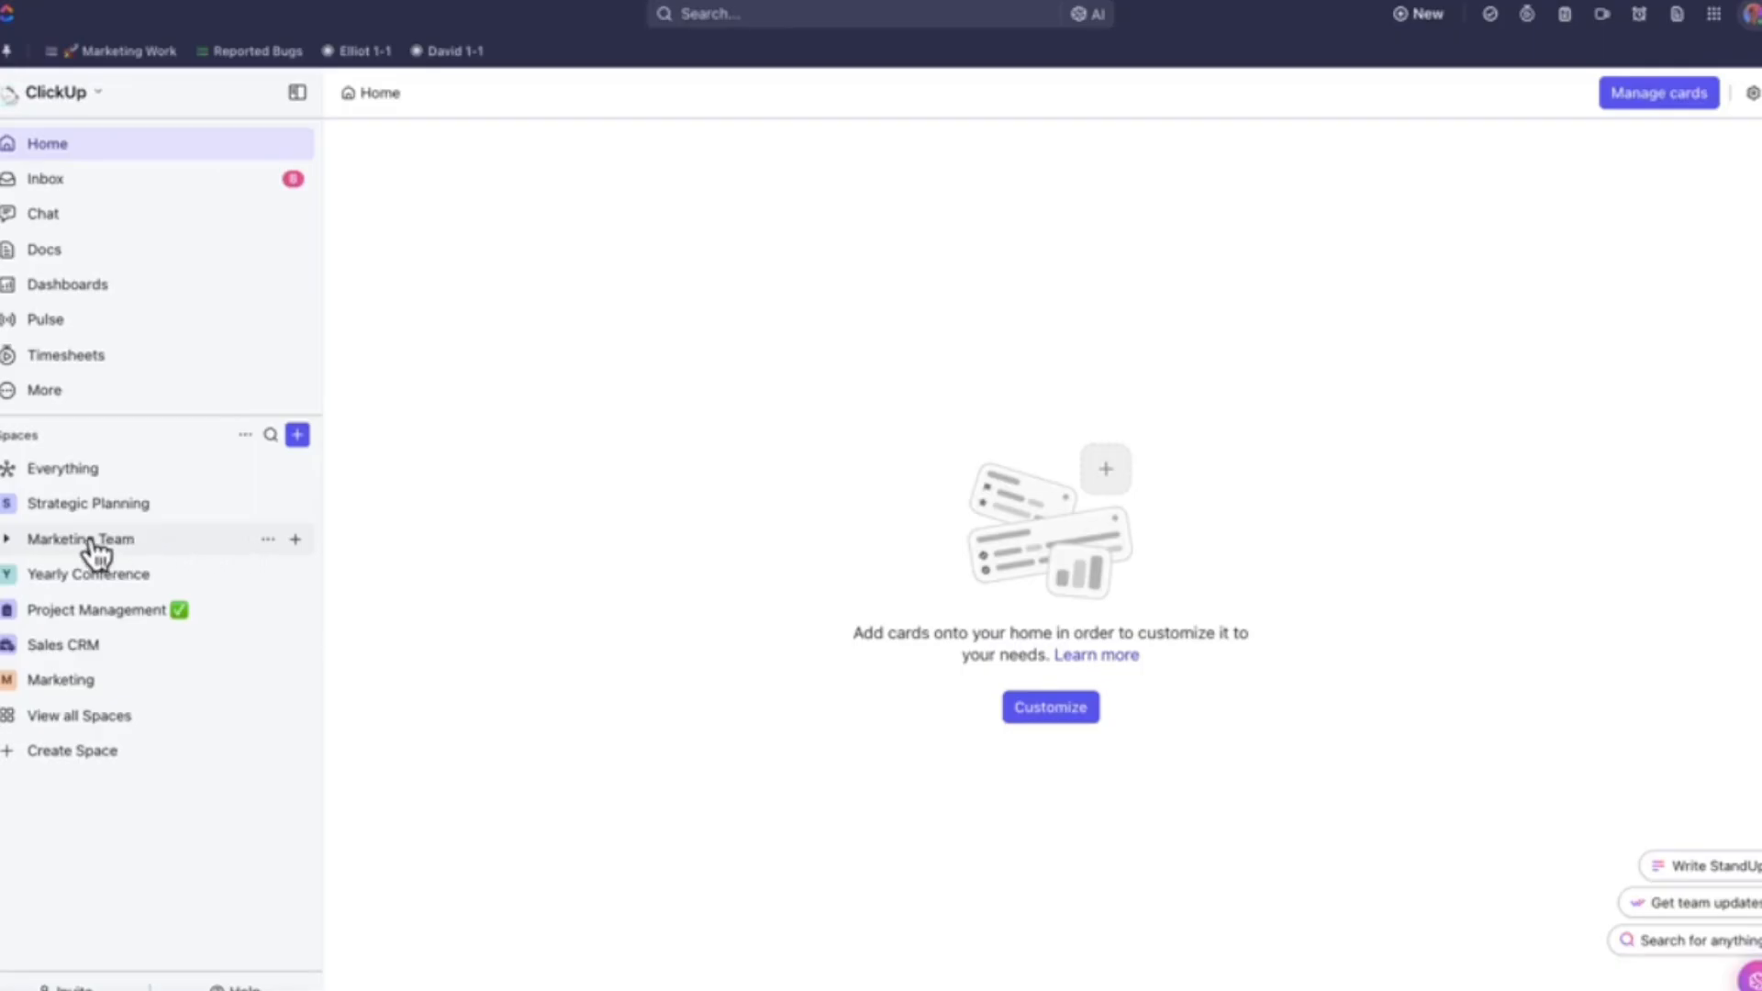
# - Expand the Marketing Team Space and create a new list in it named Ongoing Projects
pyautogui.click(8, 540)
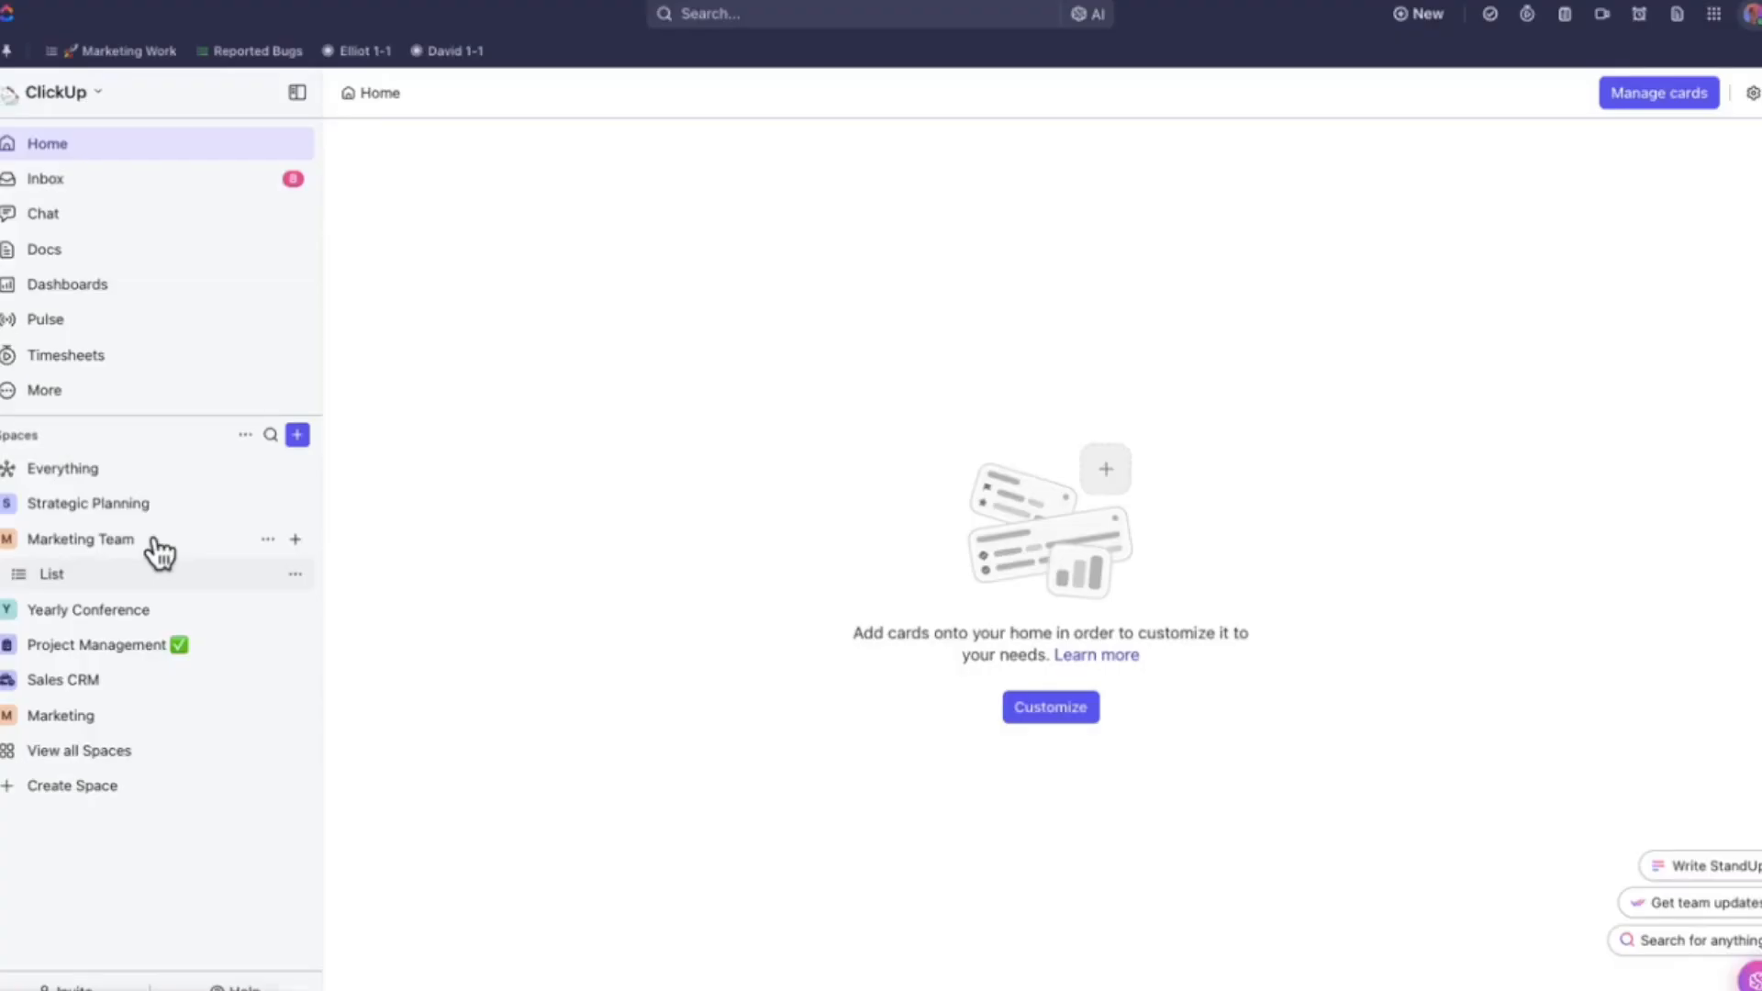
pyautogui.click(295, 542)
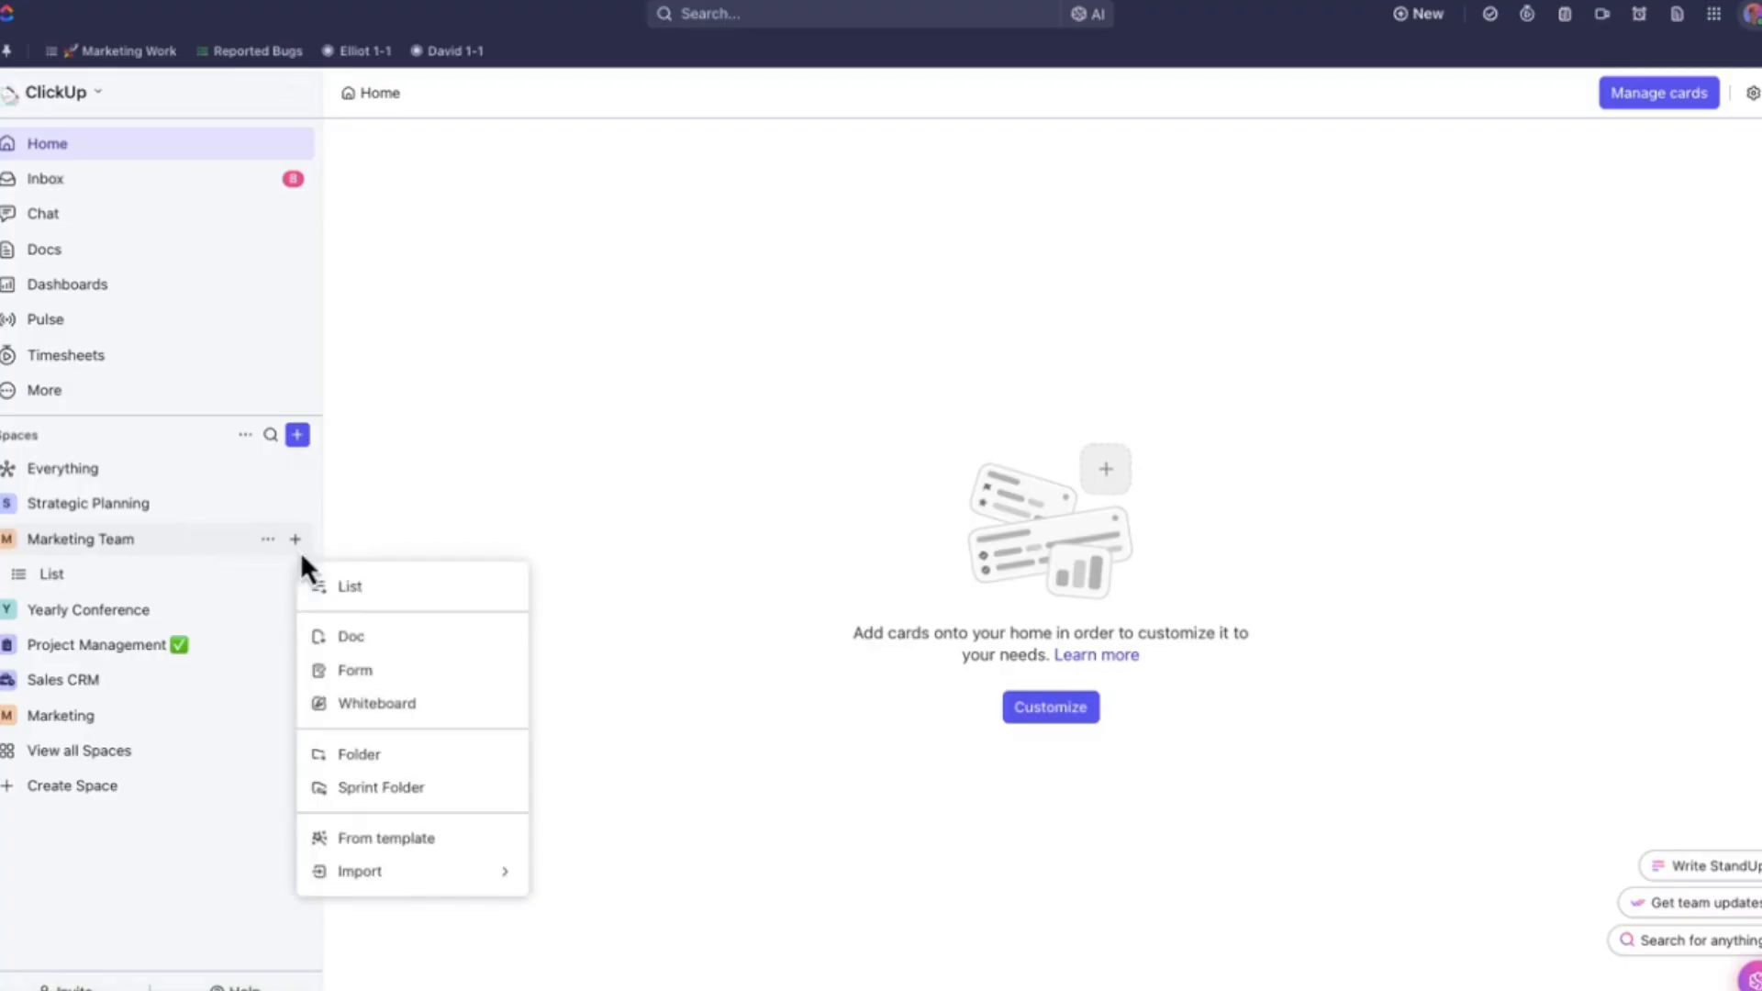
pyautogui.click(338, 586)
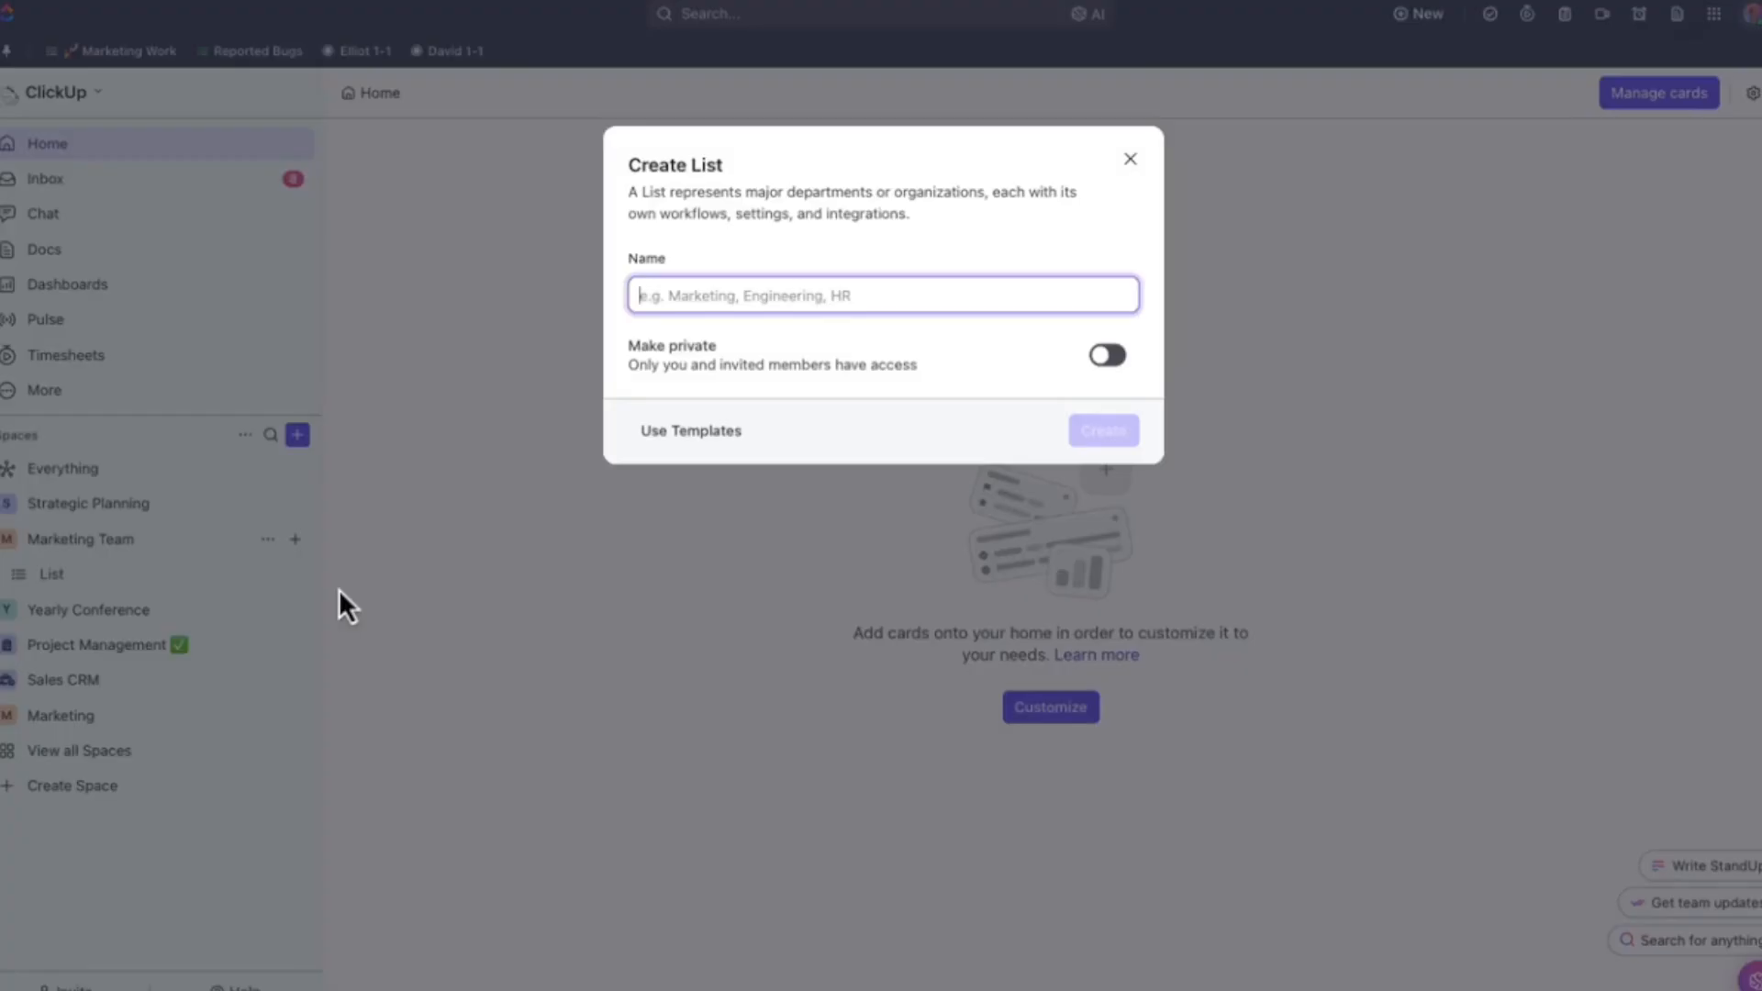
pyautogui.write('Ongoing ')
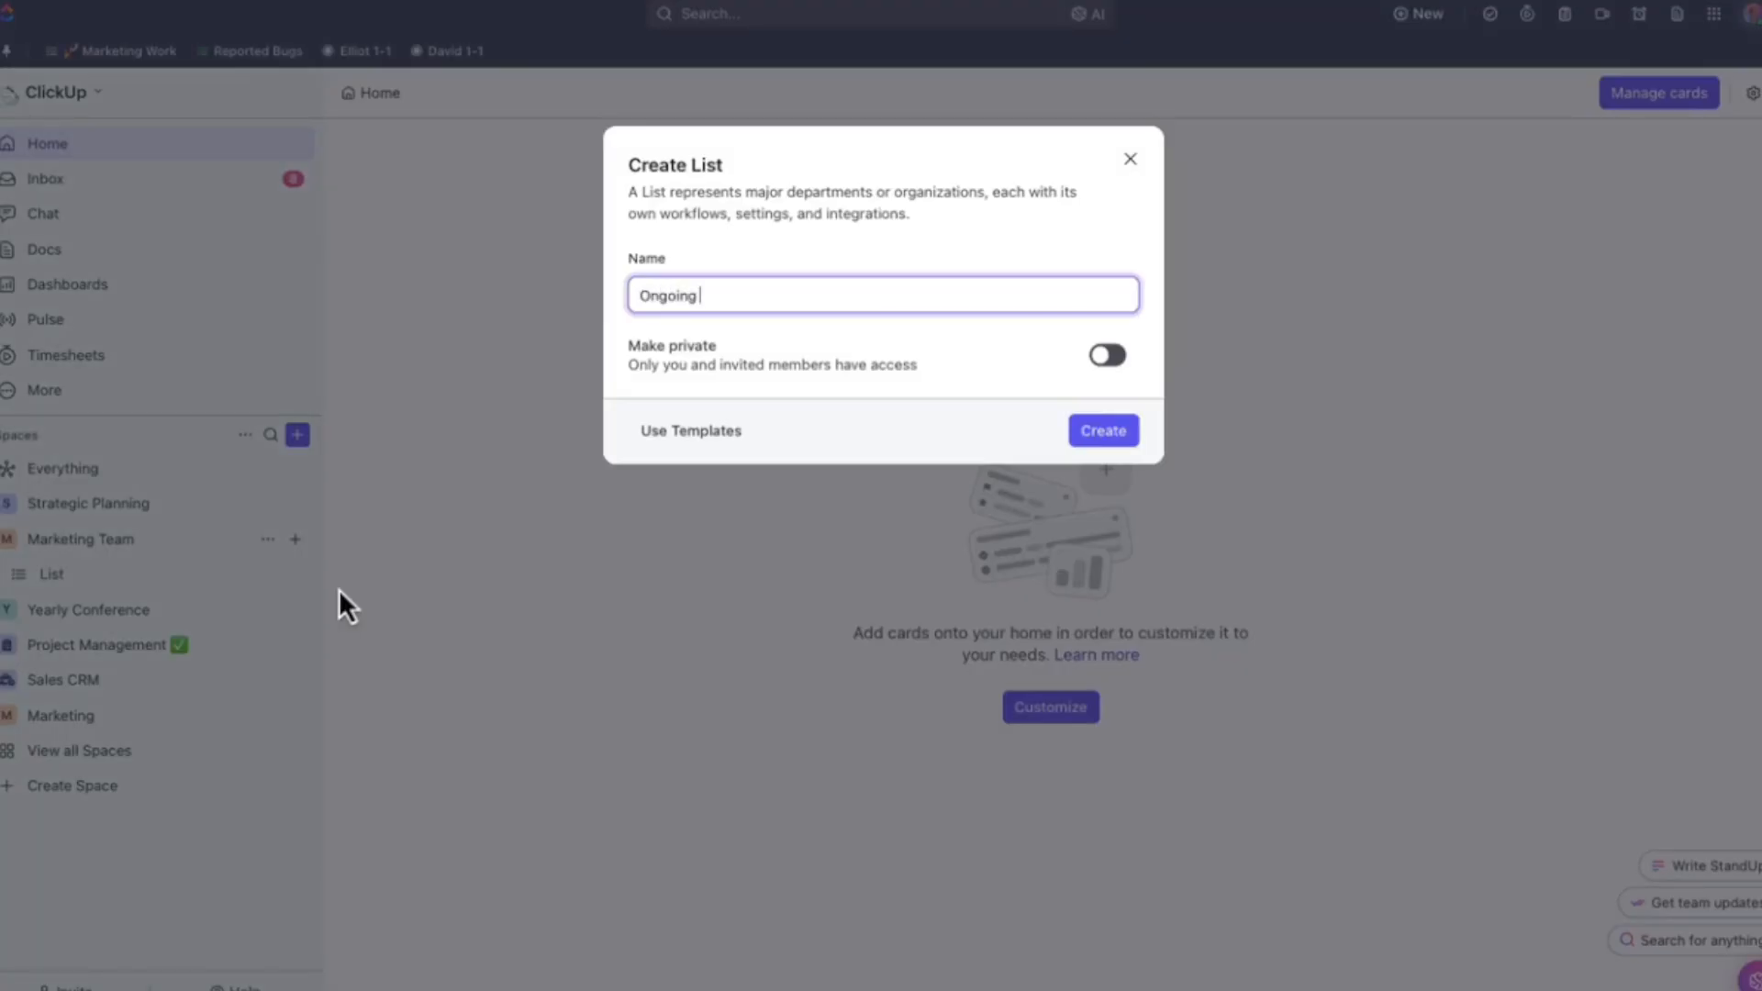
pyautogui.write('Projects')
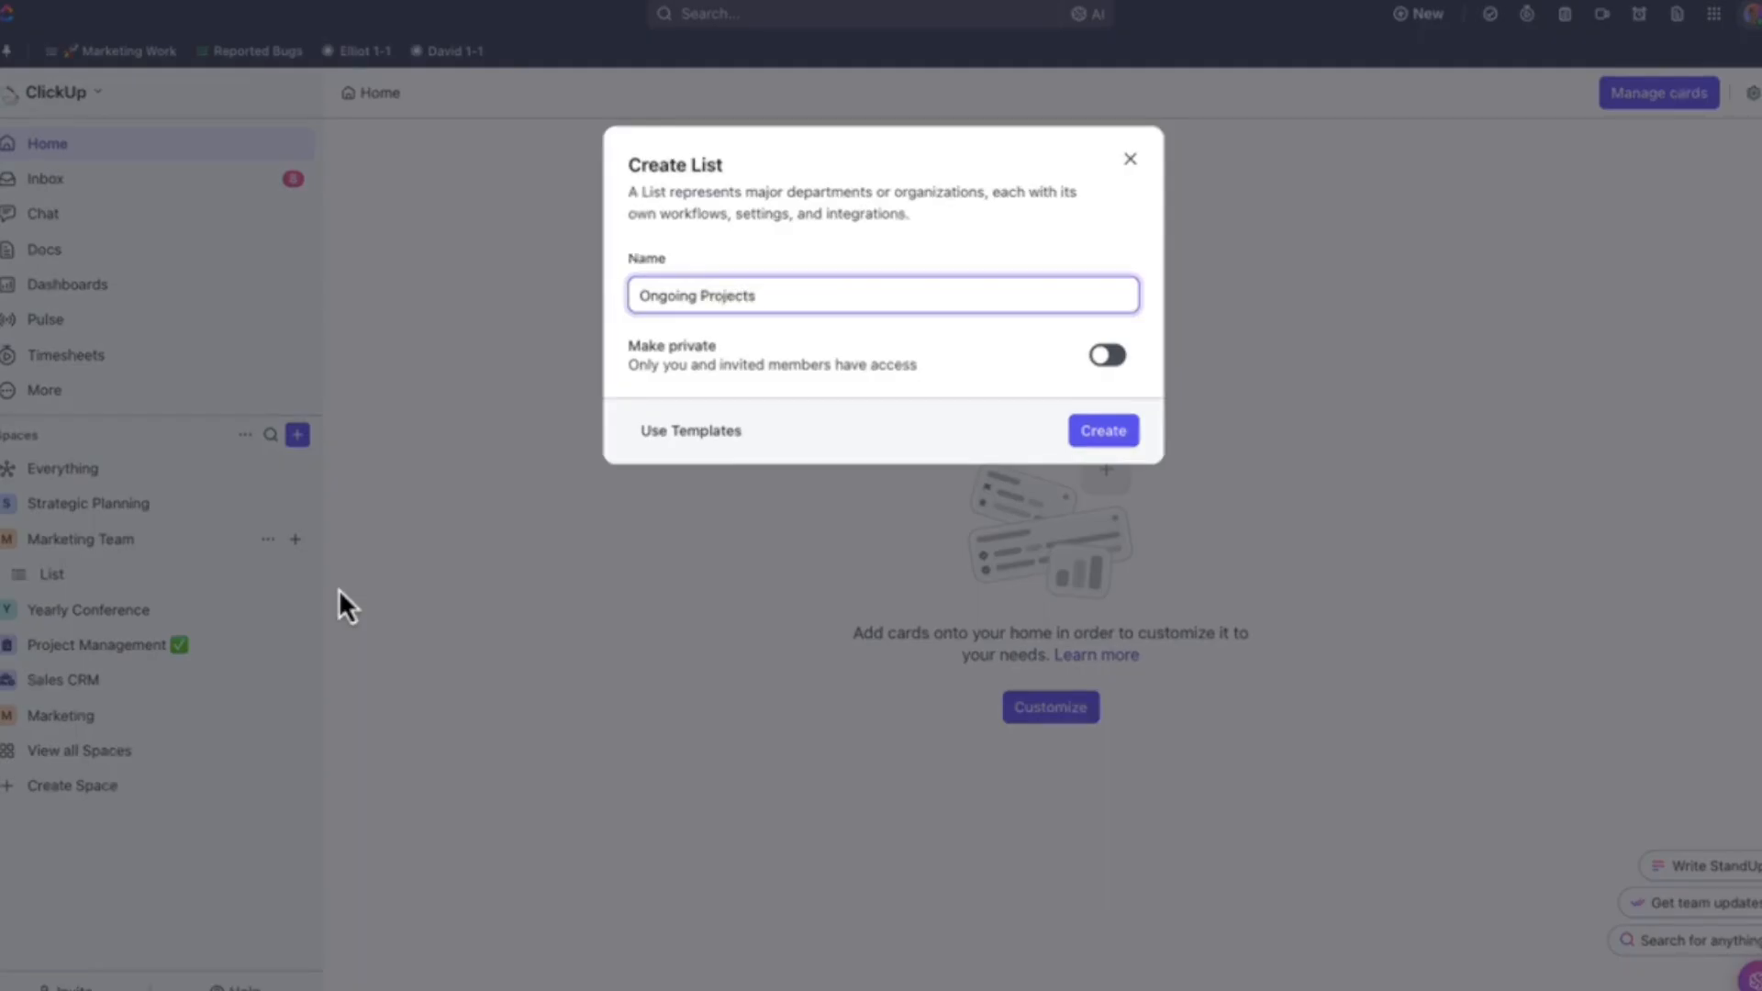
pyautogui.press('Return')
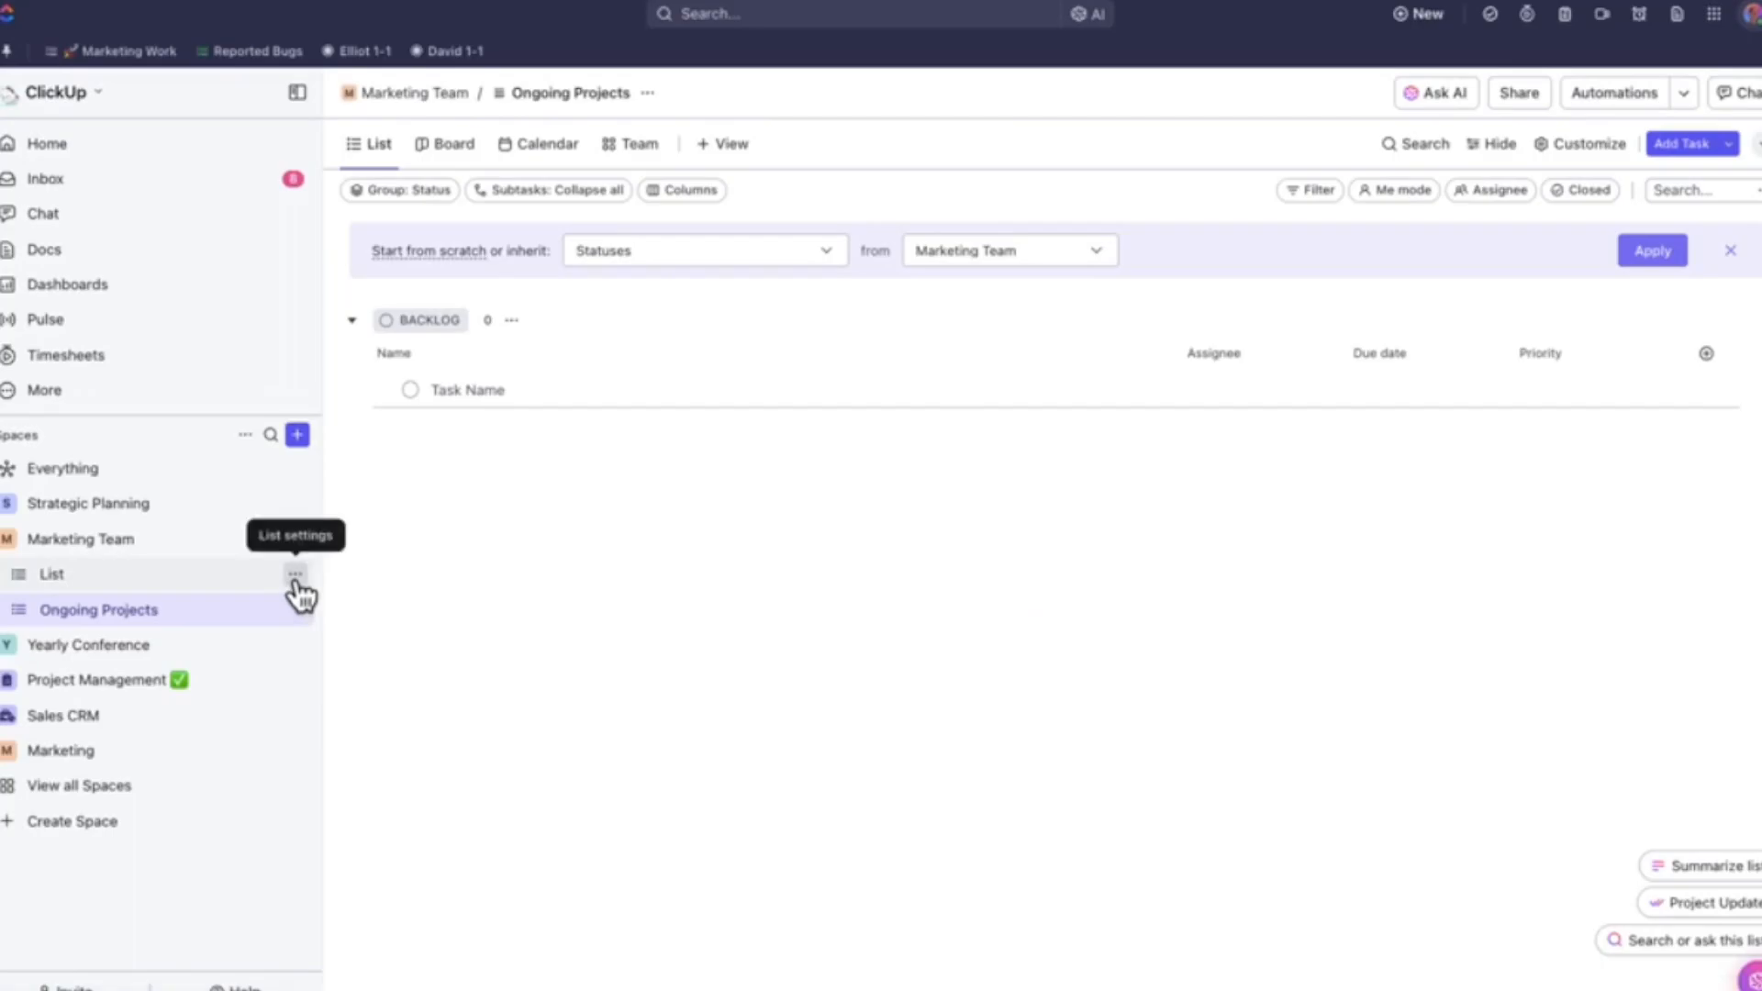
# - Rename the Marketing Team Space's list called List as Intake
pyautogui.click(295, 576)
pyautogui.click(378, 448)
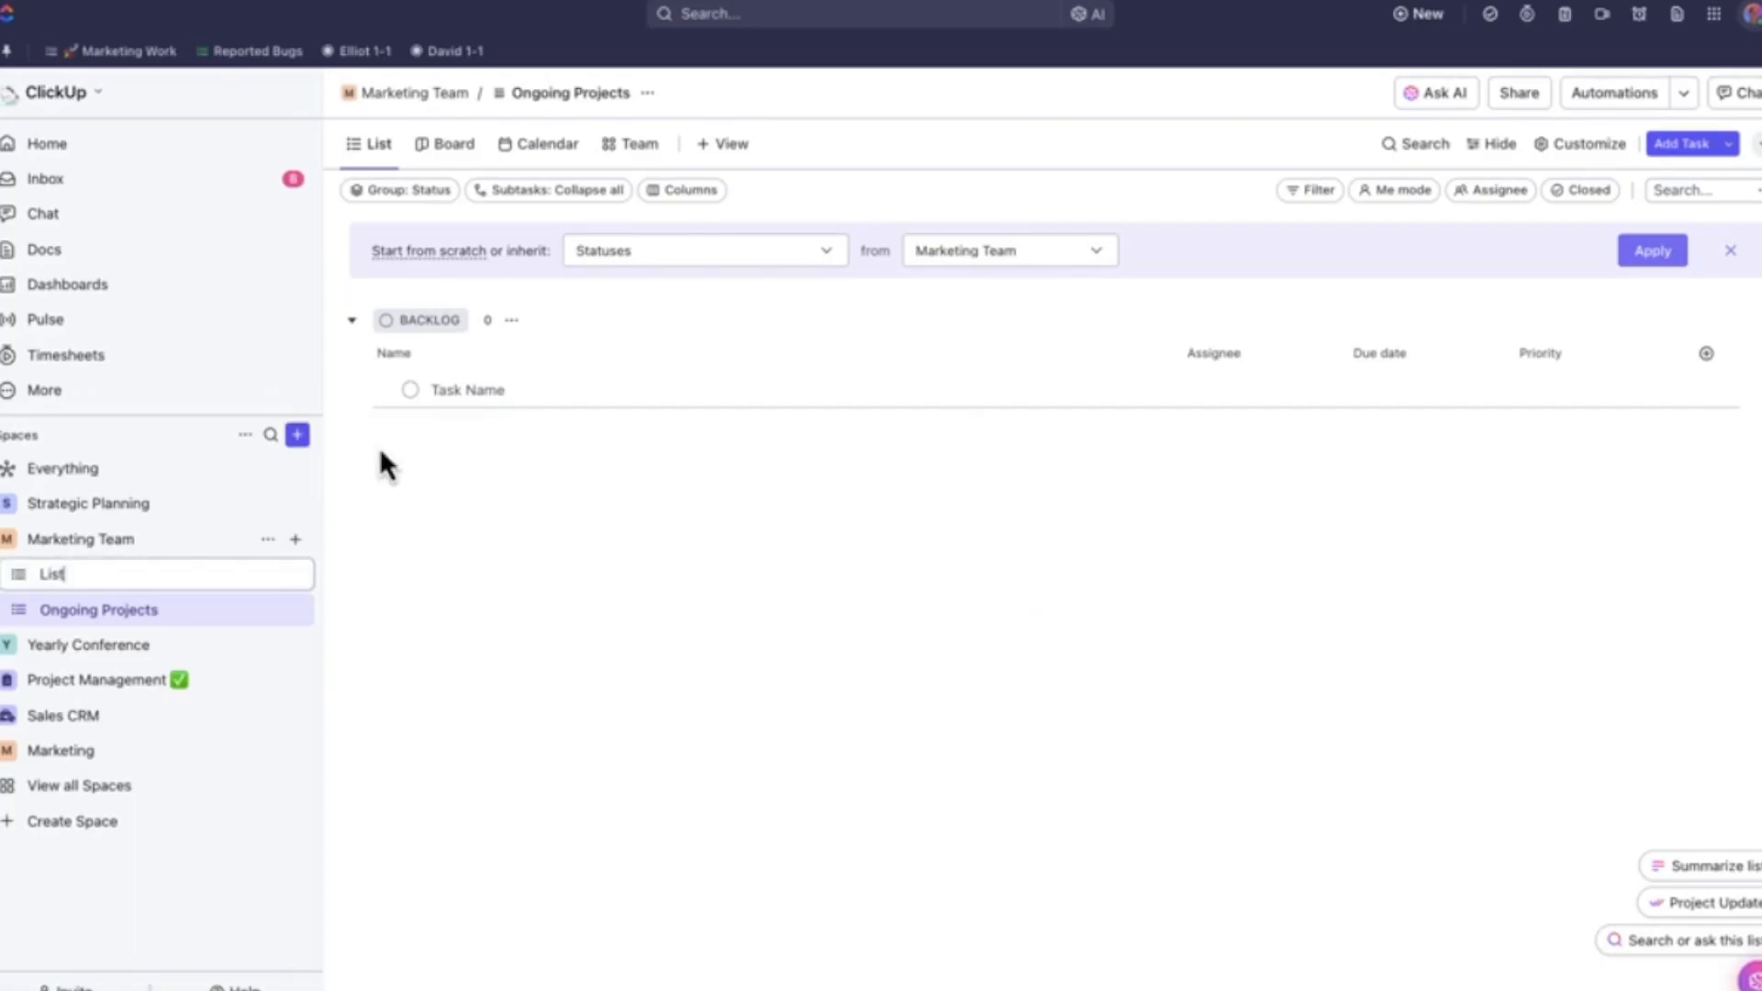
pyautogui.press('BackSpace')
pyautogui.press('BackSpace')
pyautogui.press('BackSpace')
pyautogui.write('Intake')
pyautogui.press('Return')
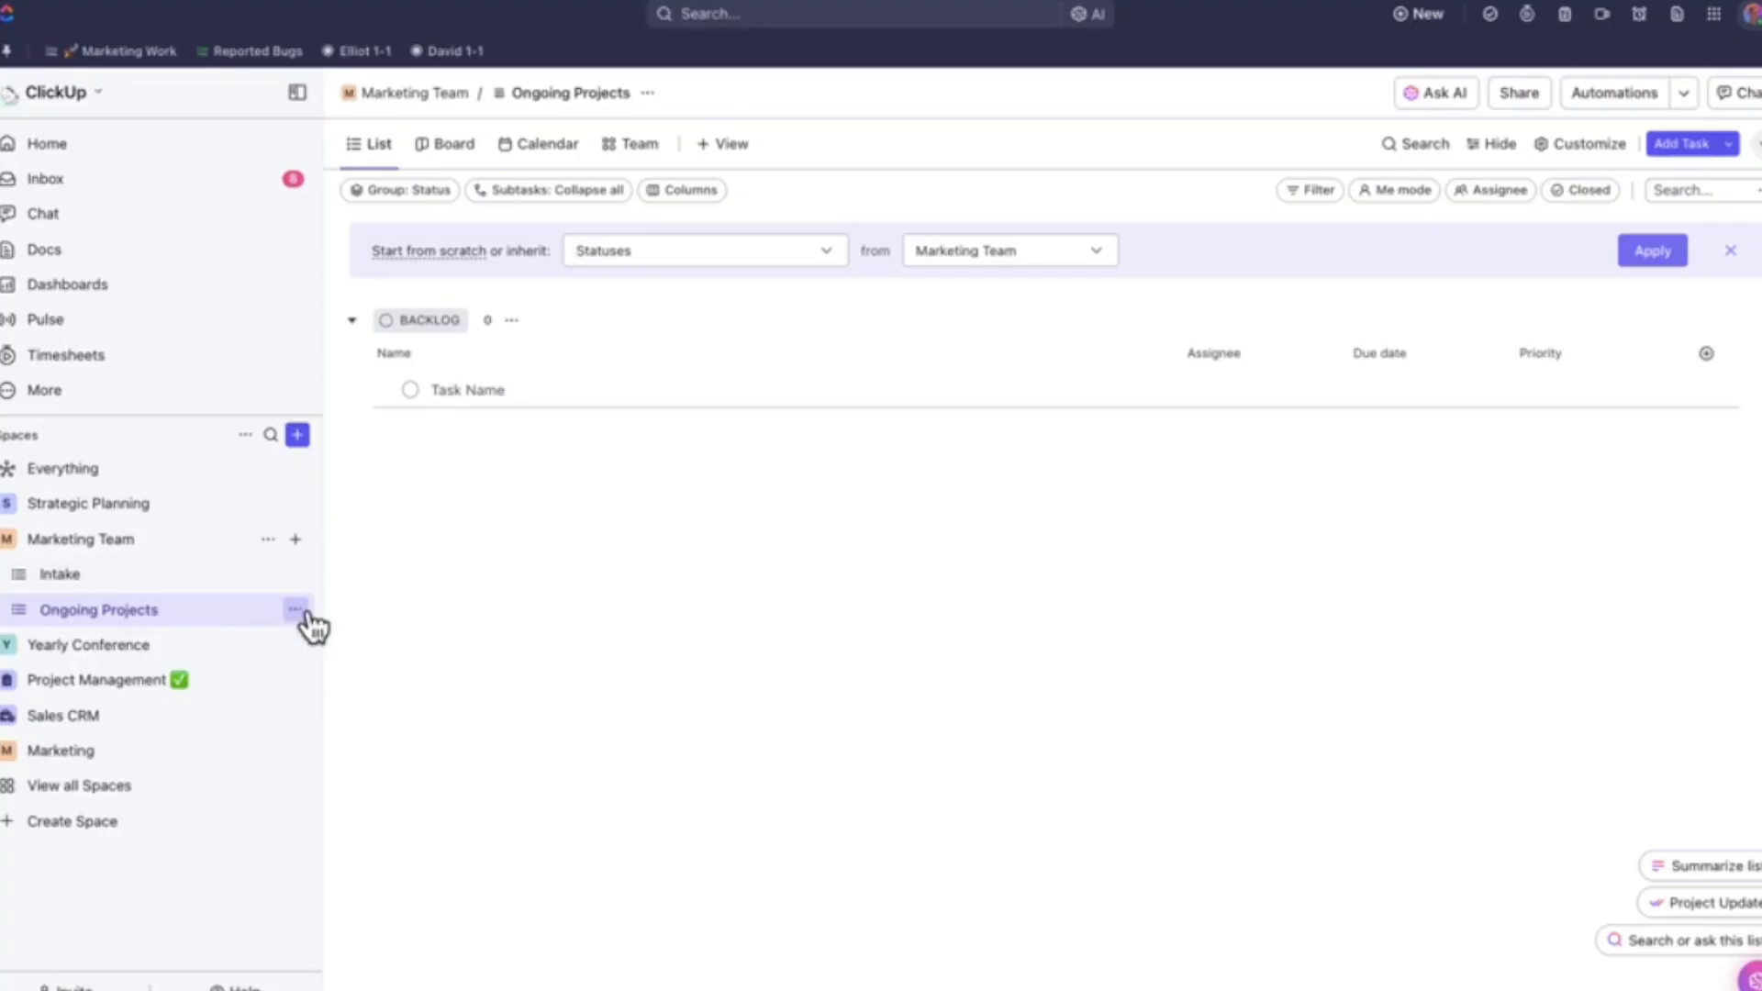
# - Open the Intake list and review its list statuses, leaving the status settings without edits
pyautogui.click(249, 582)
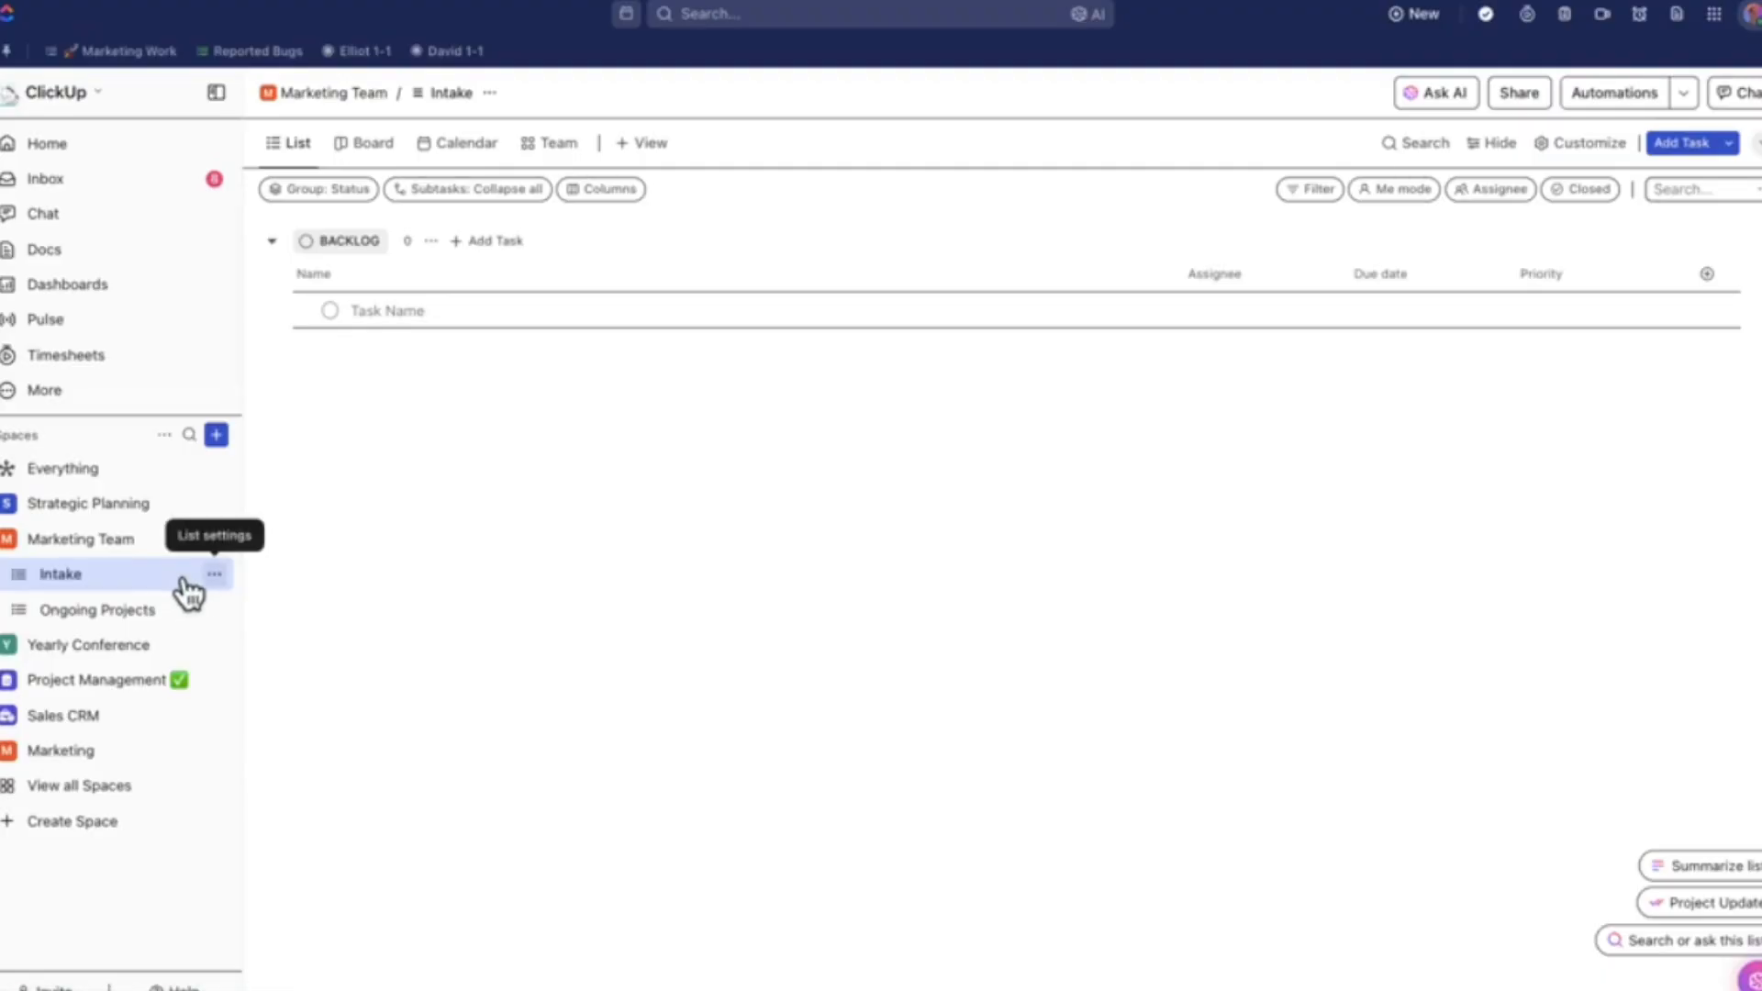
pyautogui.click(215, 578)
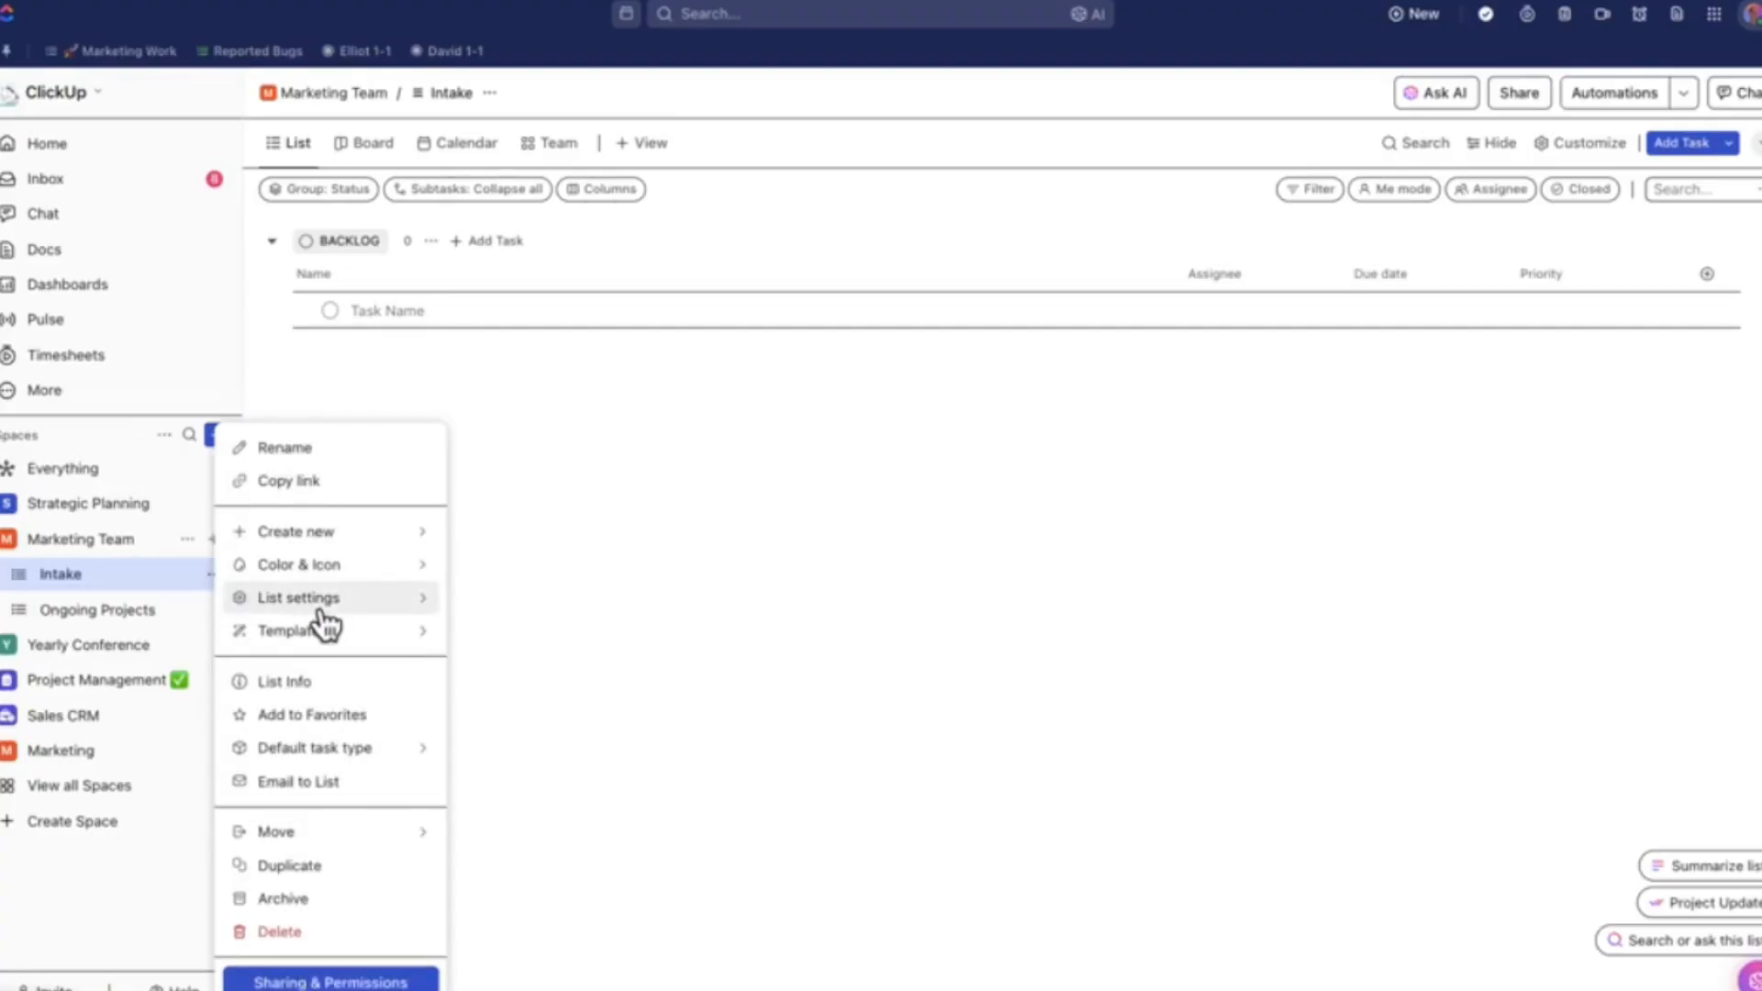
pyautogui.click(398, 608)
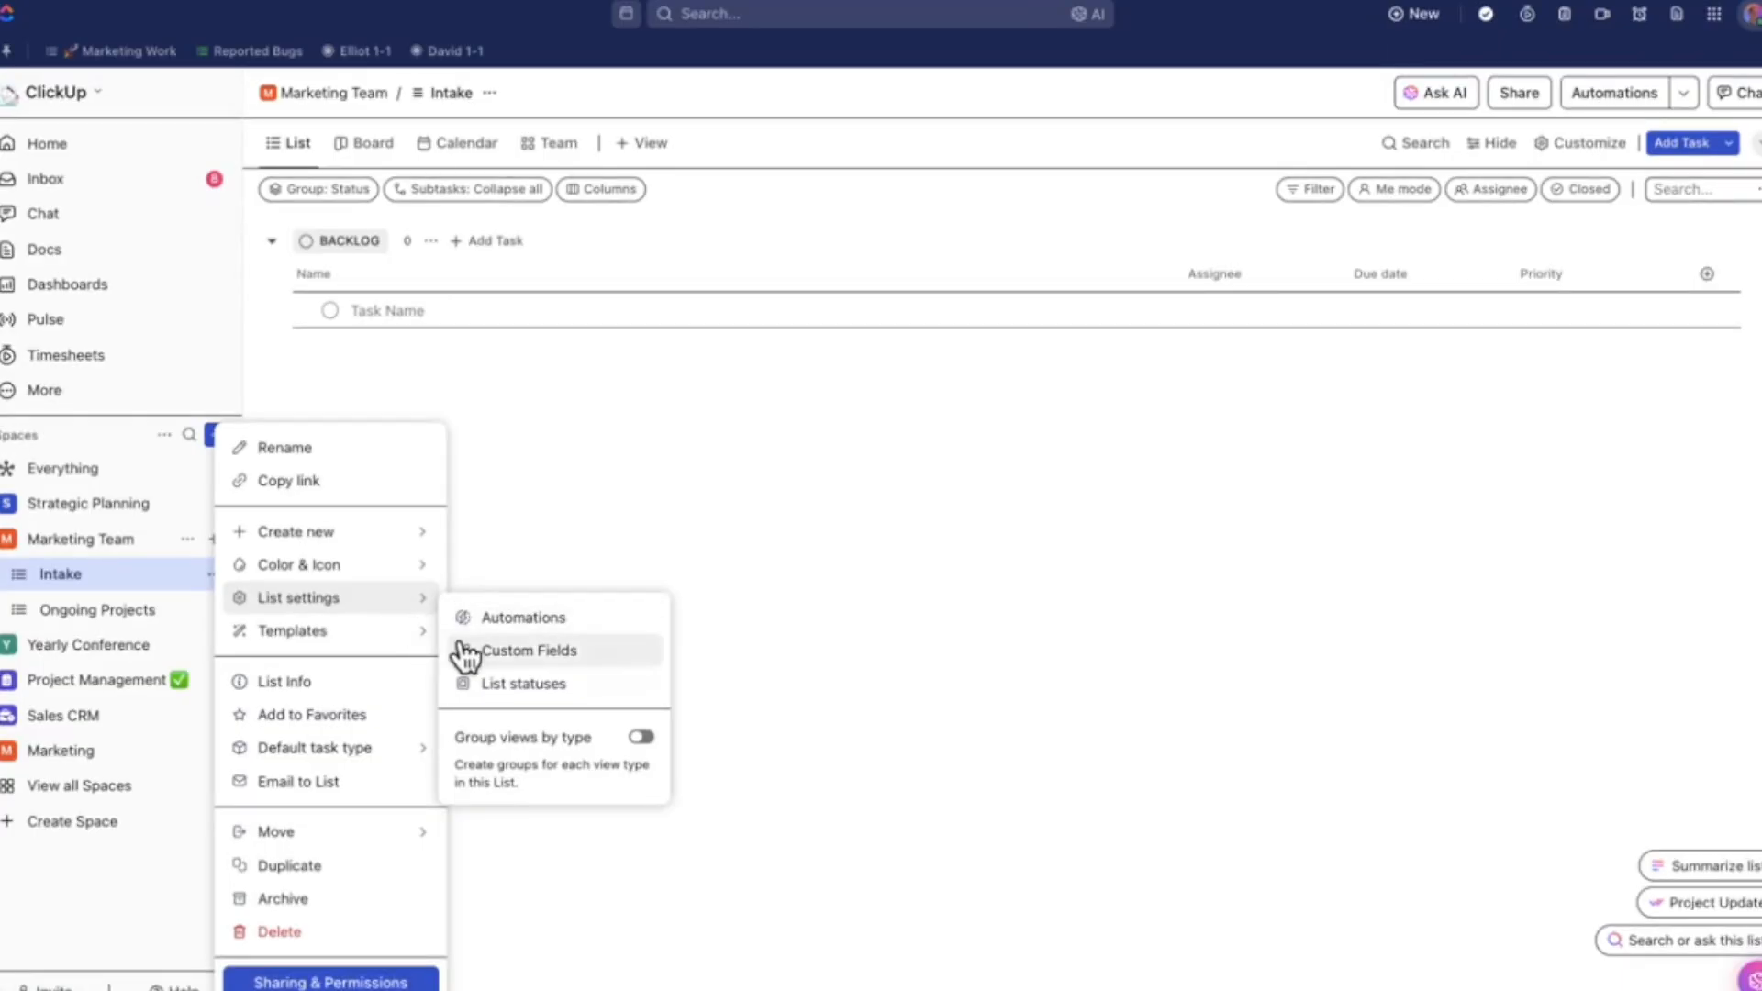
pyautogui.click(551, 698)
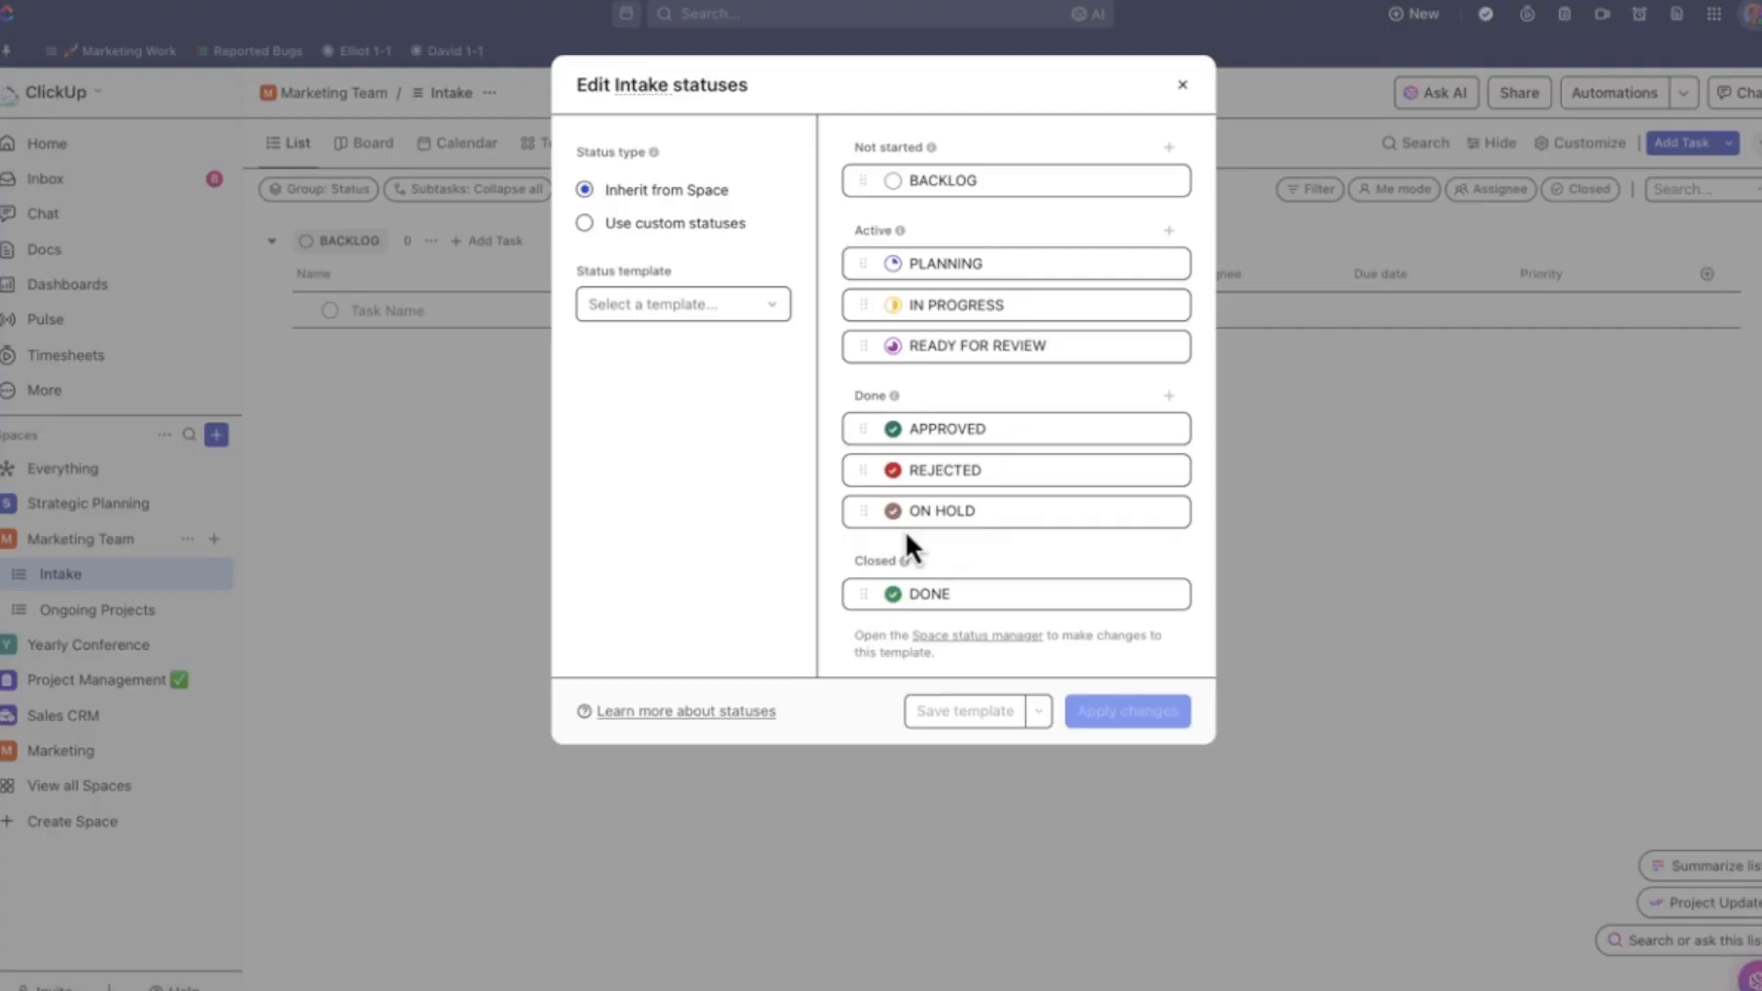
pyautogui.click(1182, 85)
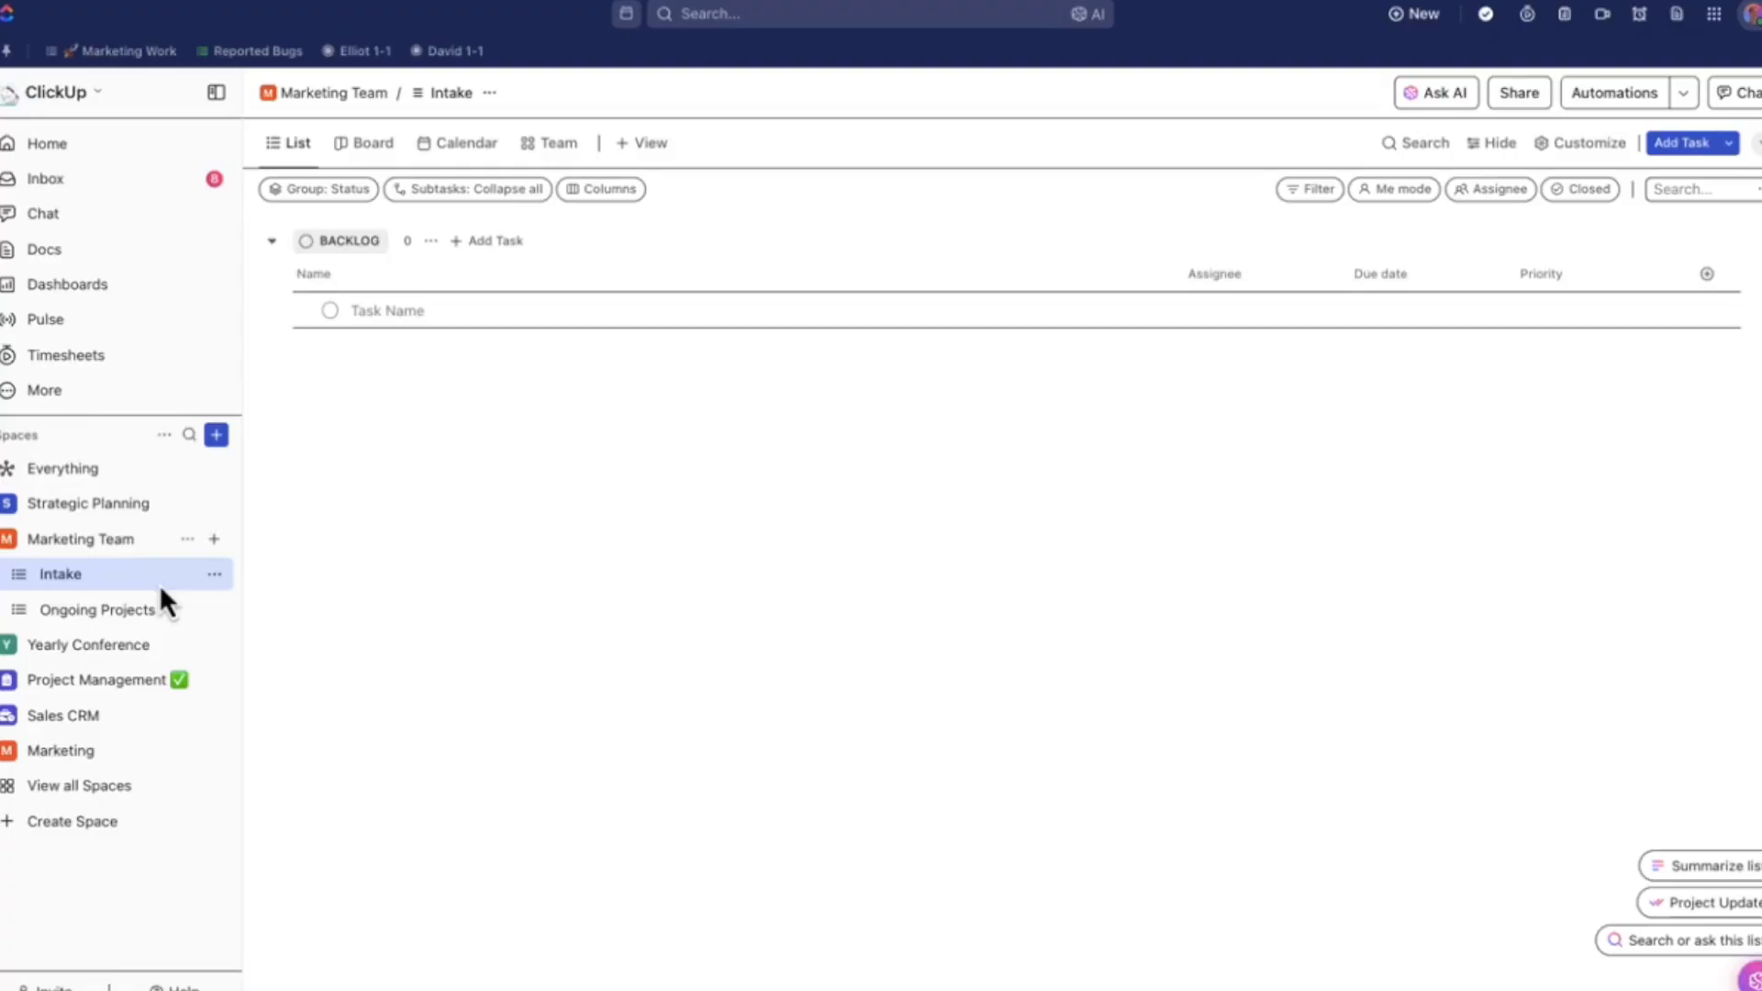
# - Add a Form view to the Intake list using the Project Intake template
pyautogui.click(654, 152)
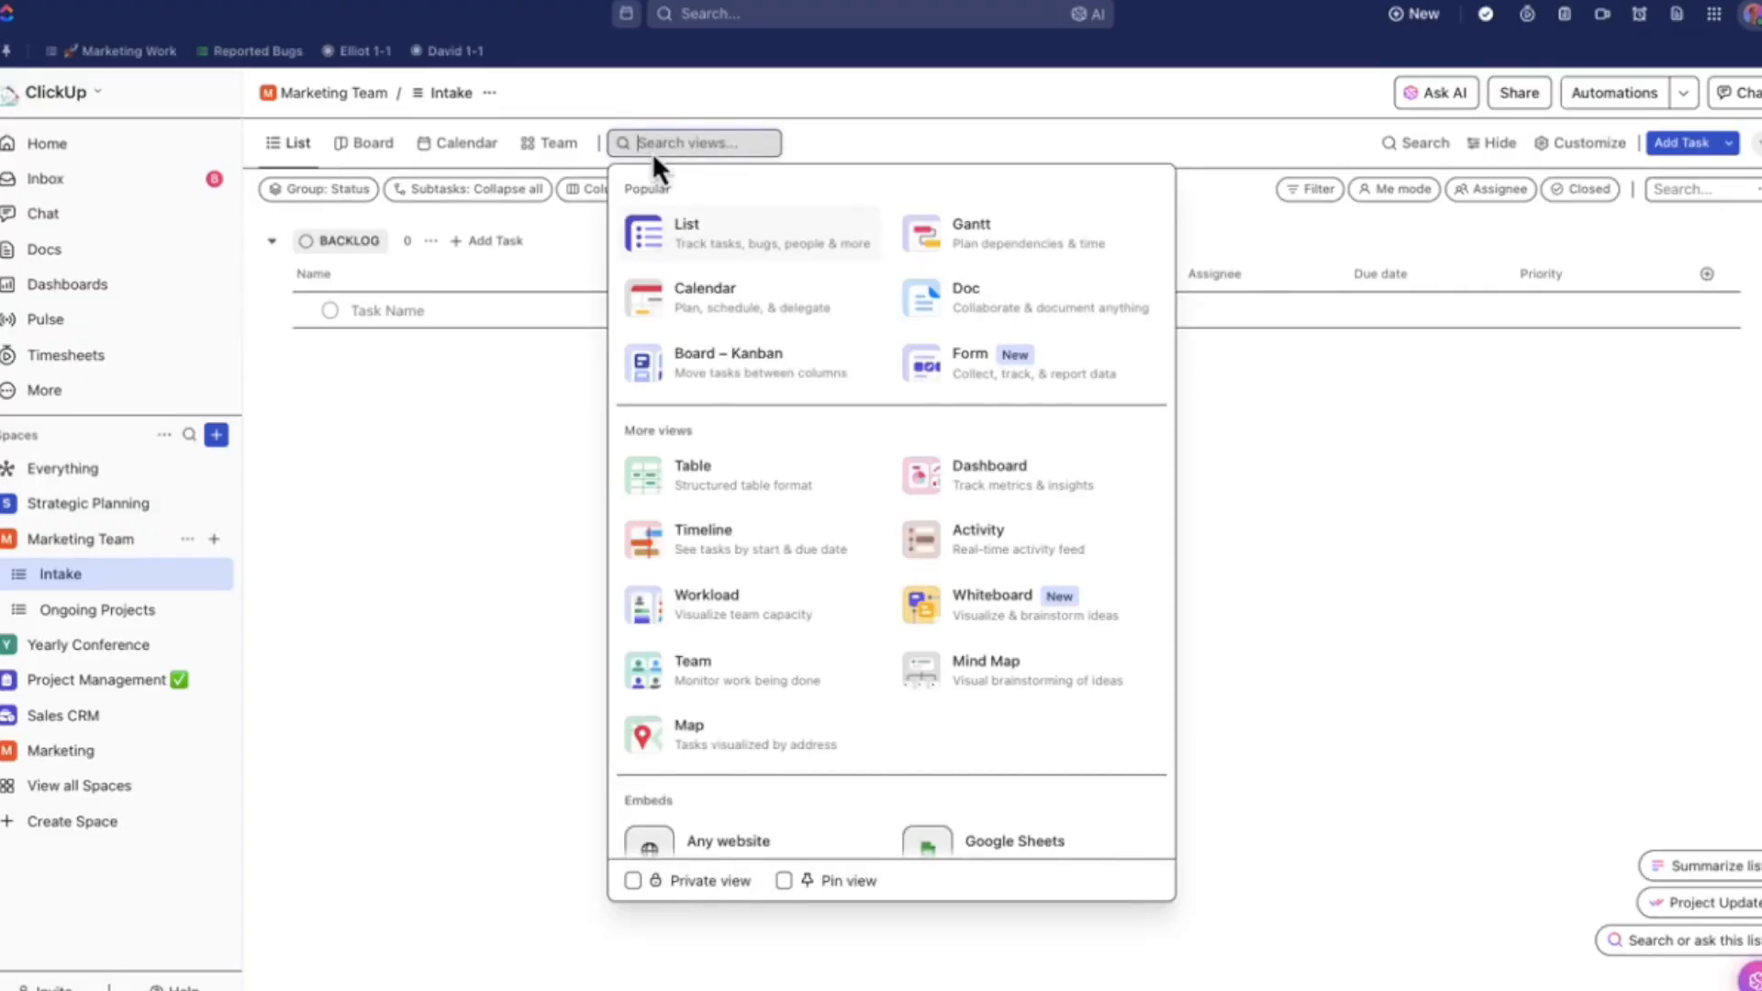
pyautogui.click(1039, 393)
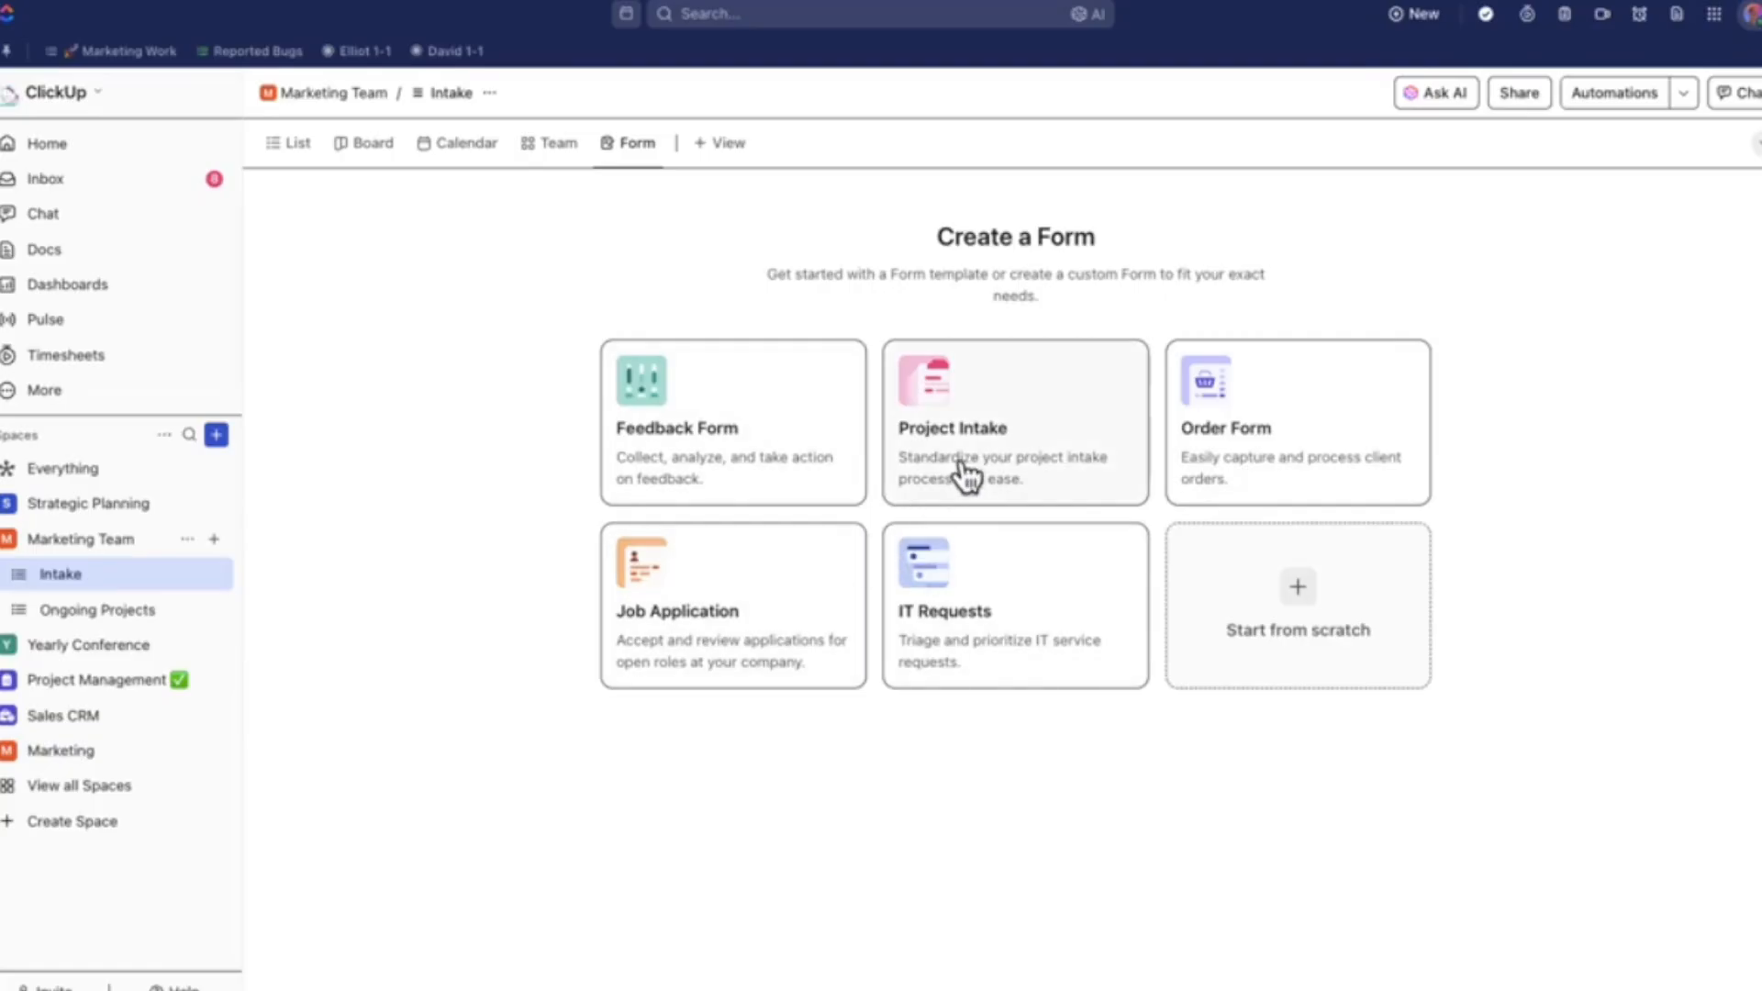
pyautogui.click(1031, 458)
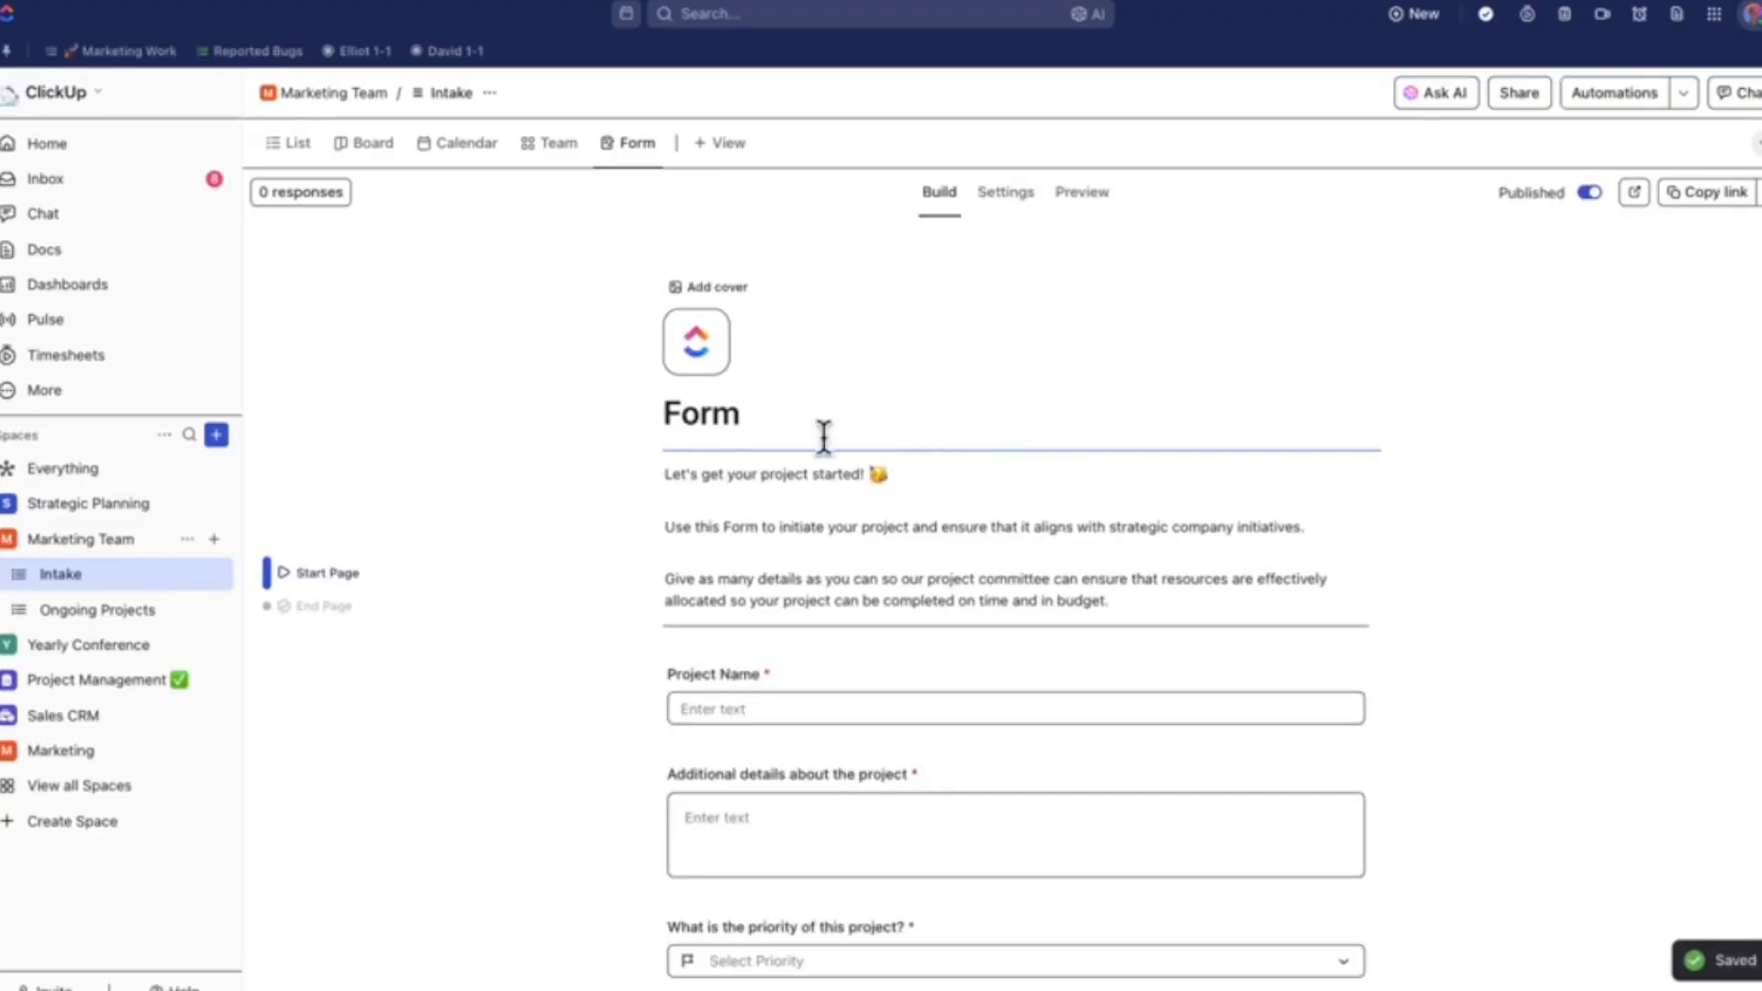
# - Add a date question mapped to Start Date at the end of the project intake form
pyautogui.scroll(-2, 657, 441)
pyautogui.scroll(-2, 657, 443)
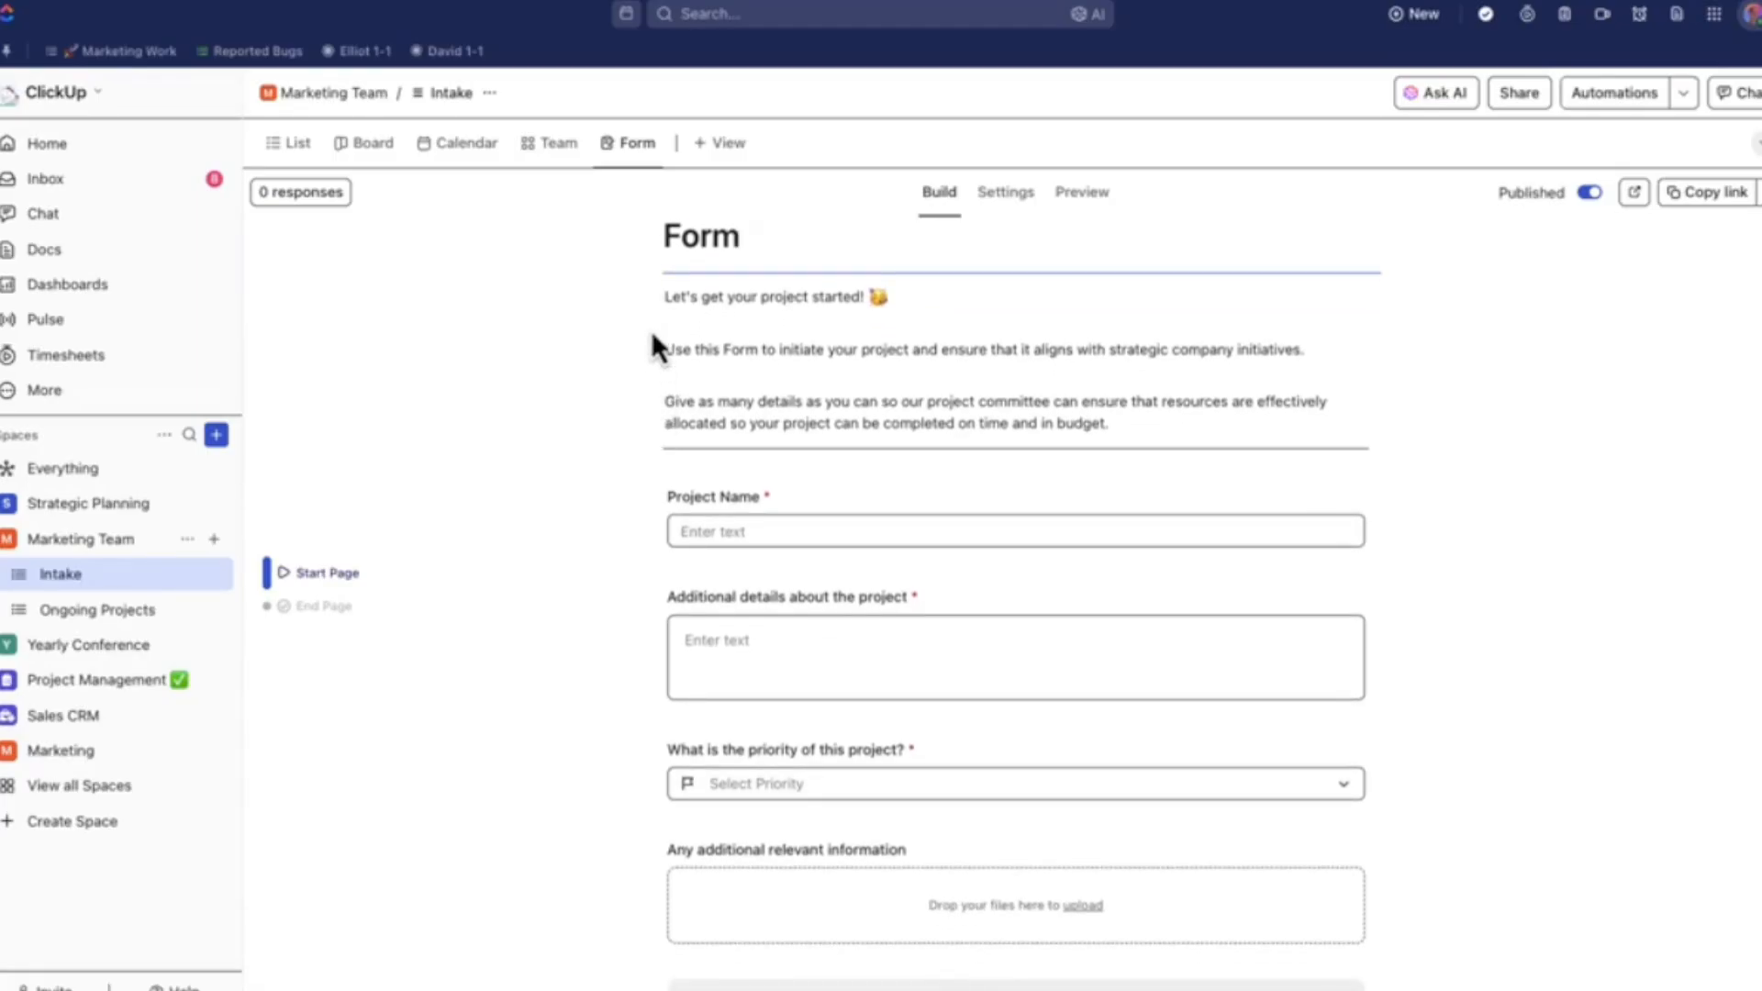
pyautogui.scroll(-2, 652, 336)
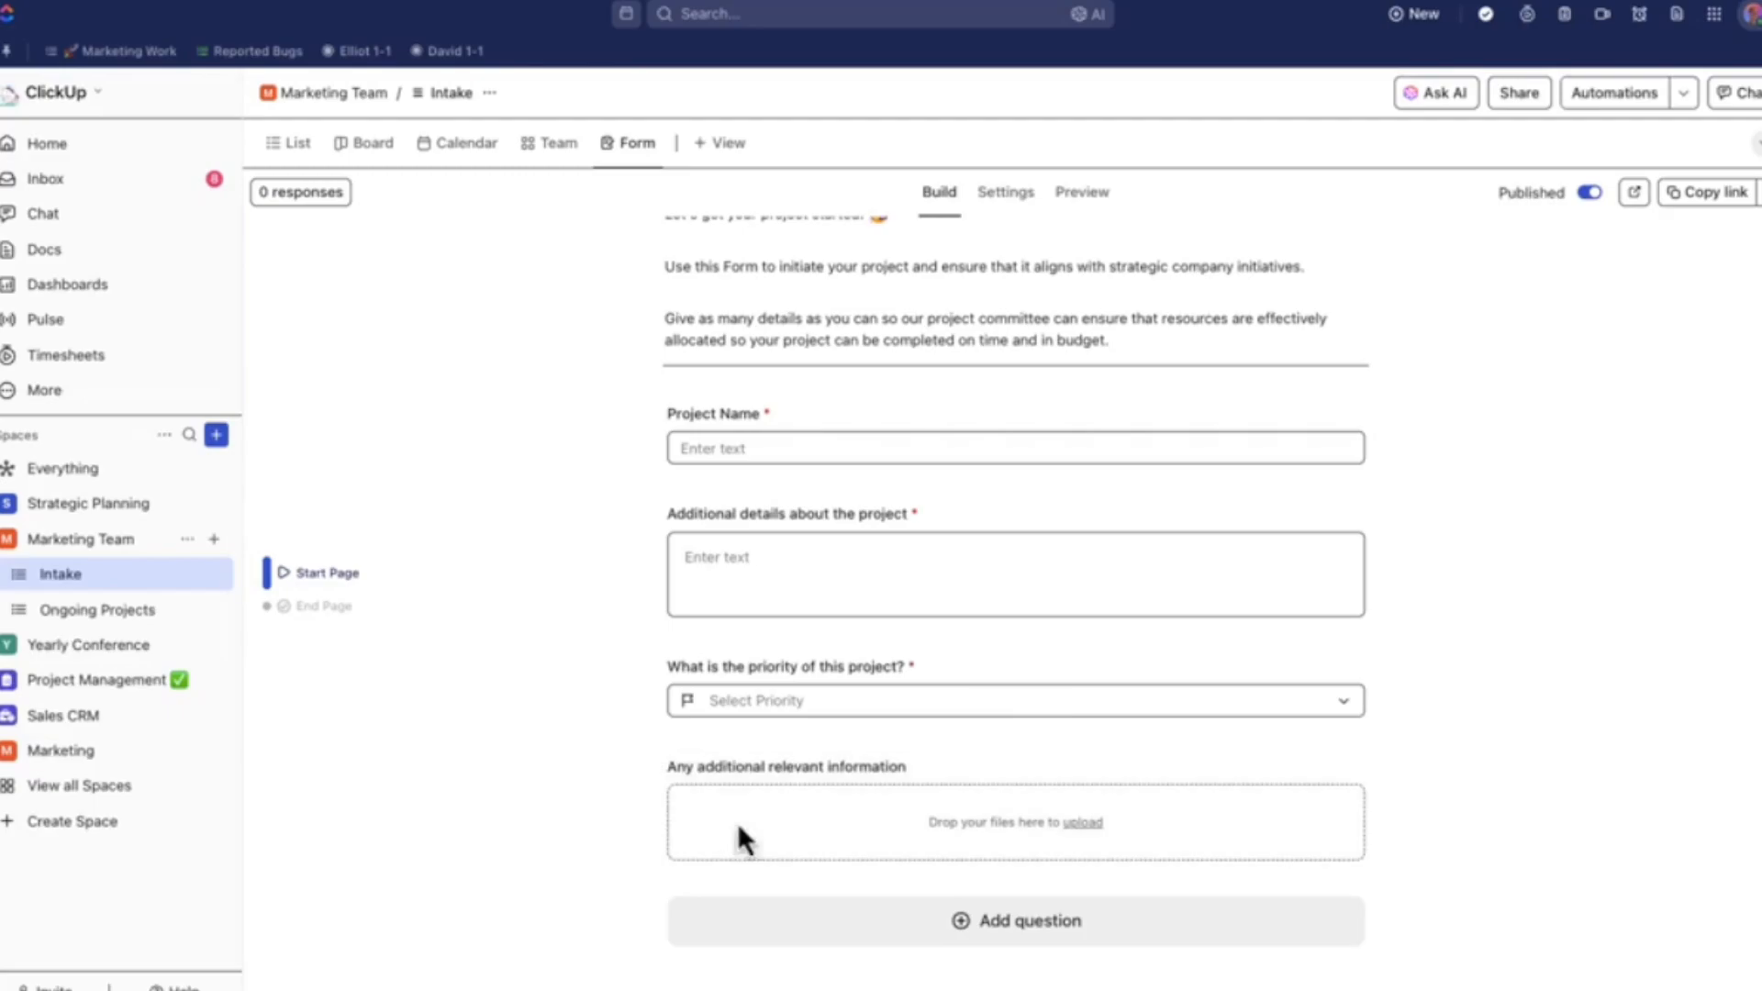
pyautogui.click(1010, 927)
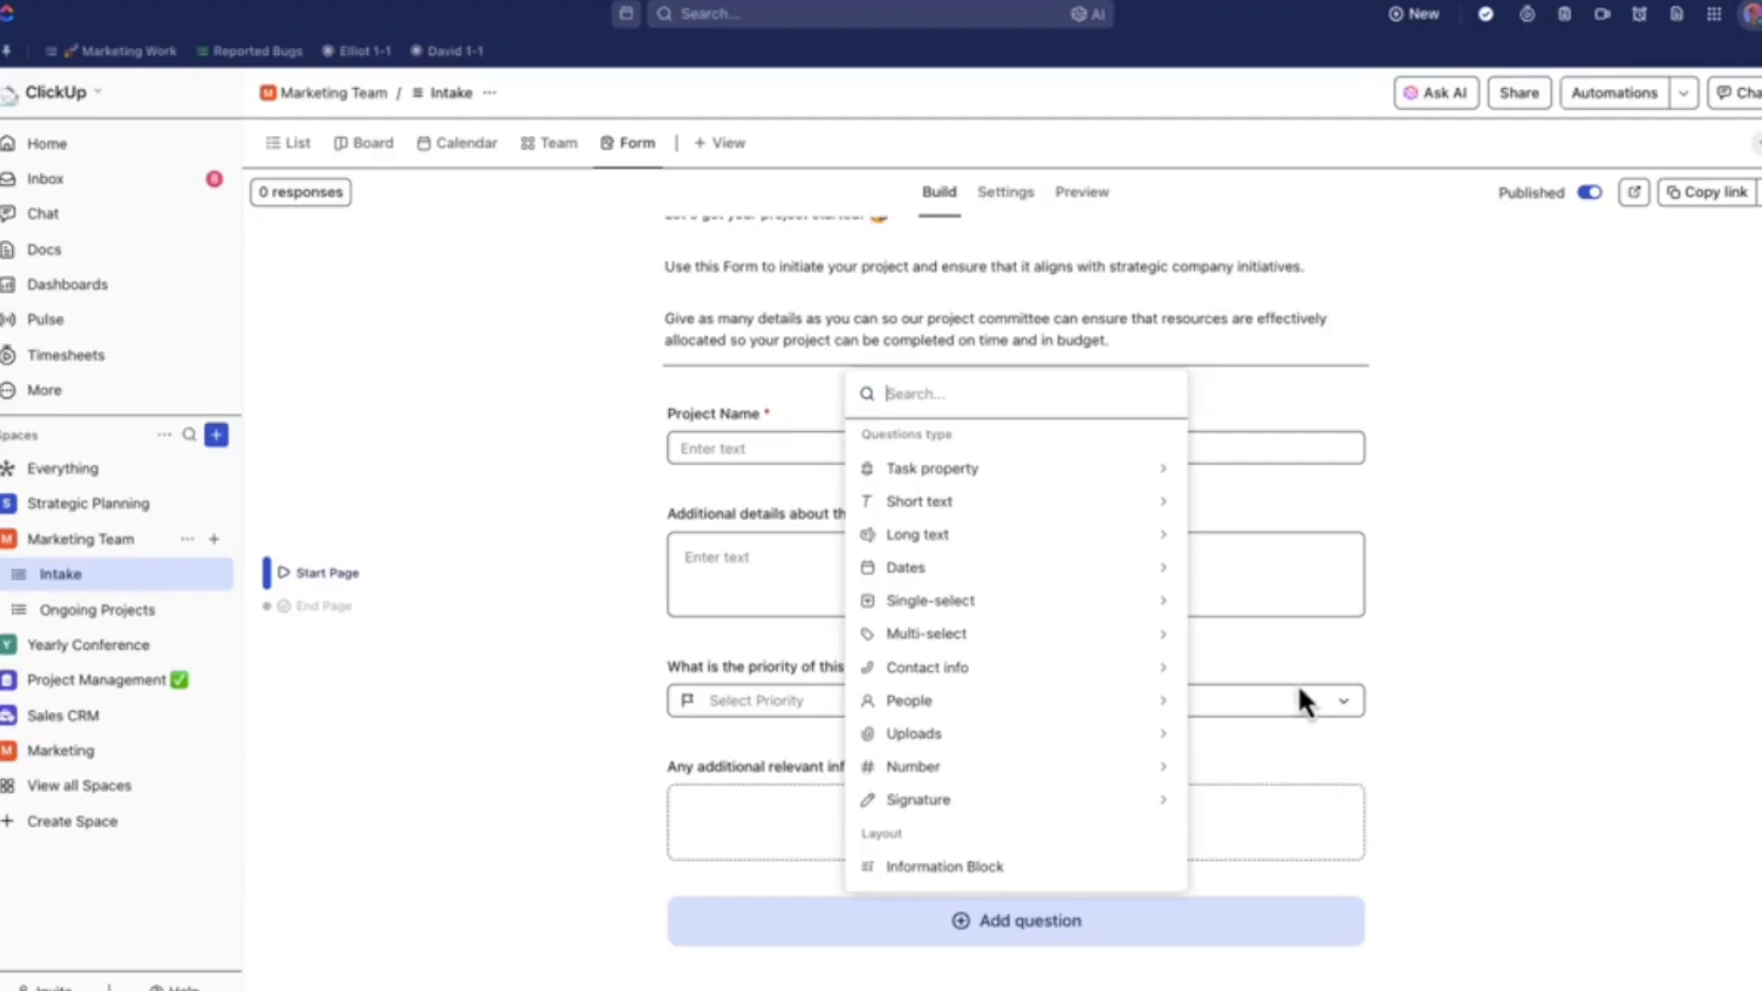
pyautogui.moveTo(1178, 579)
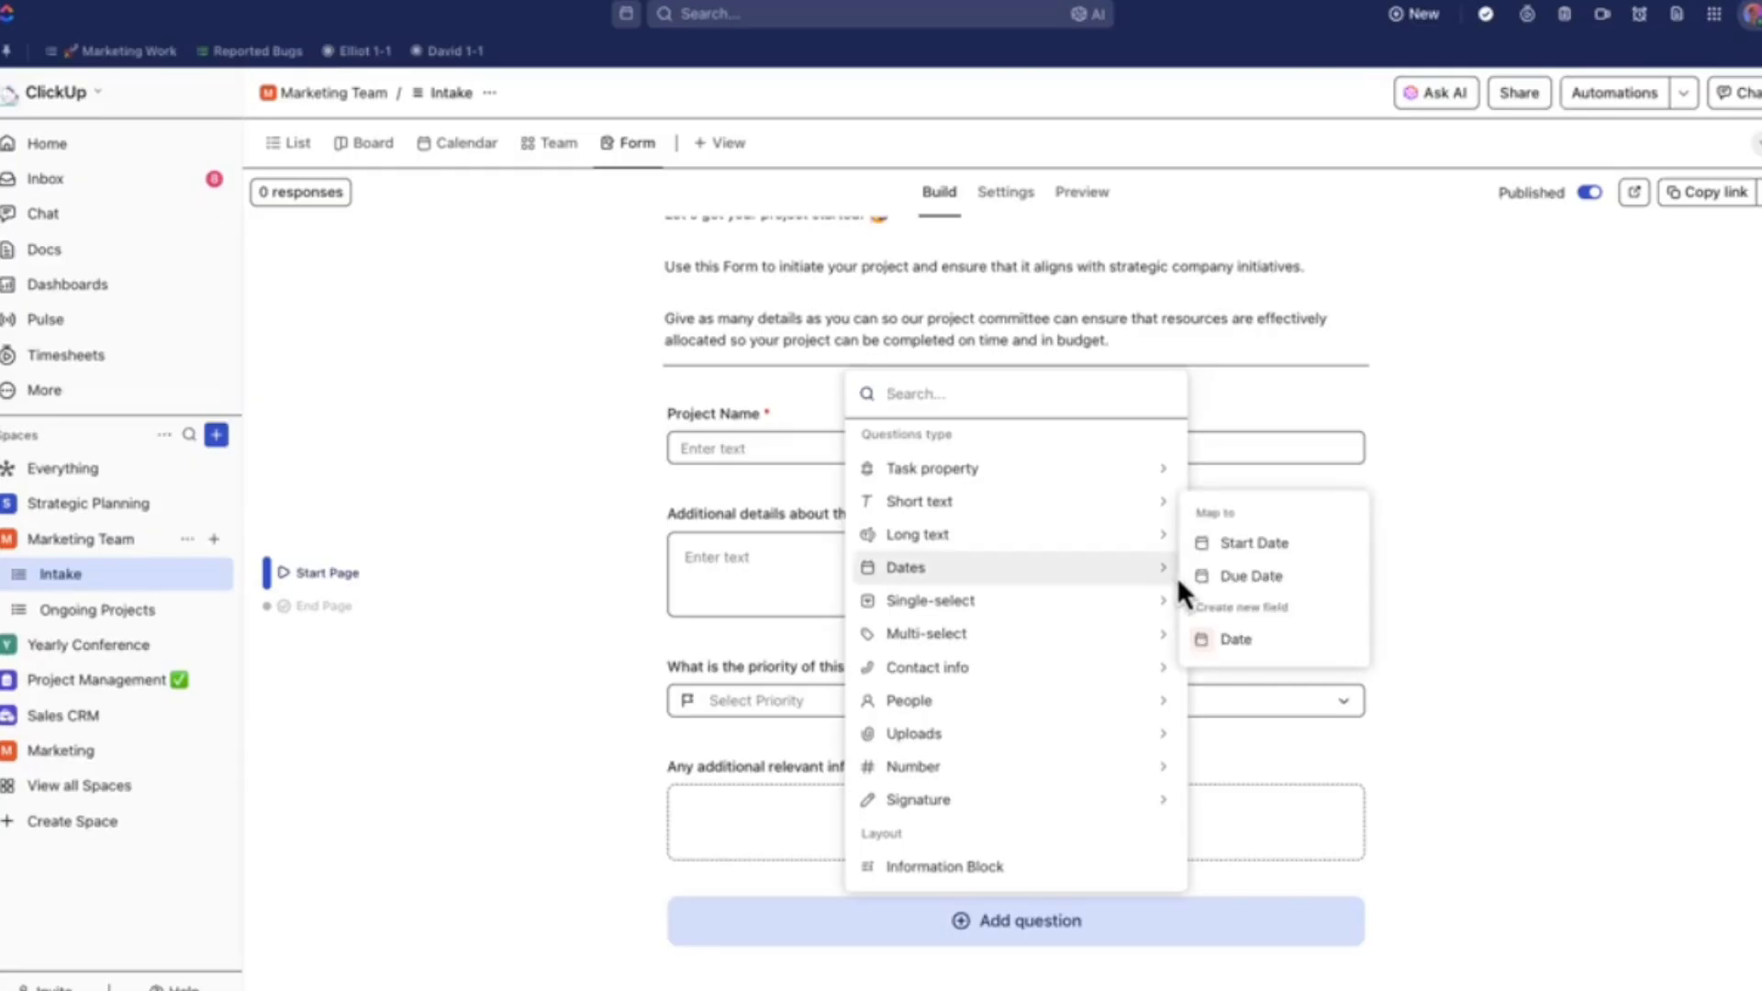
pyautogui.click(1272, 549)
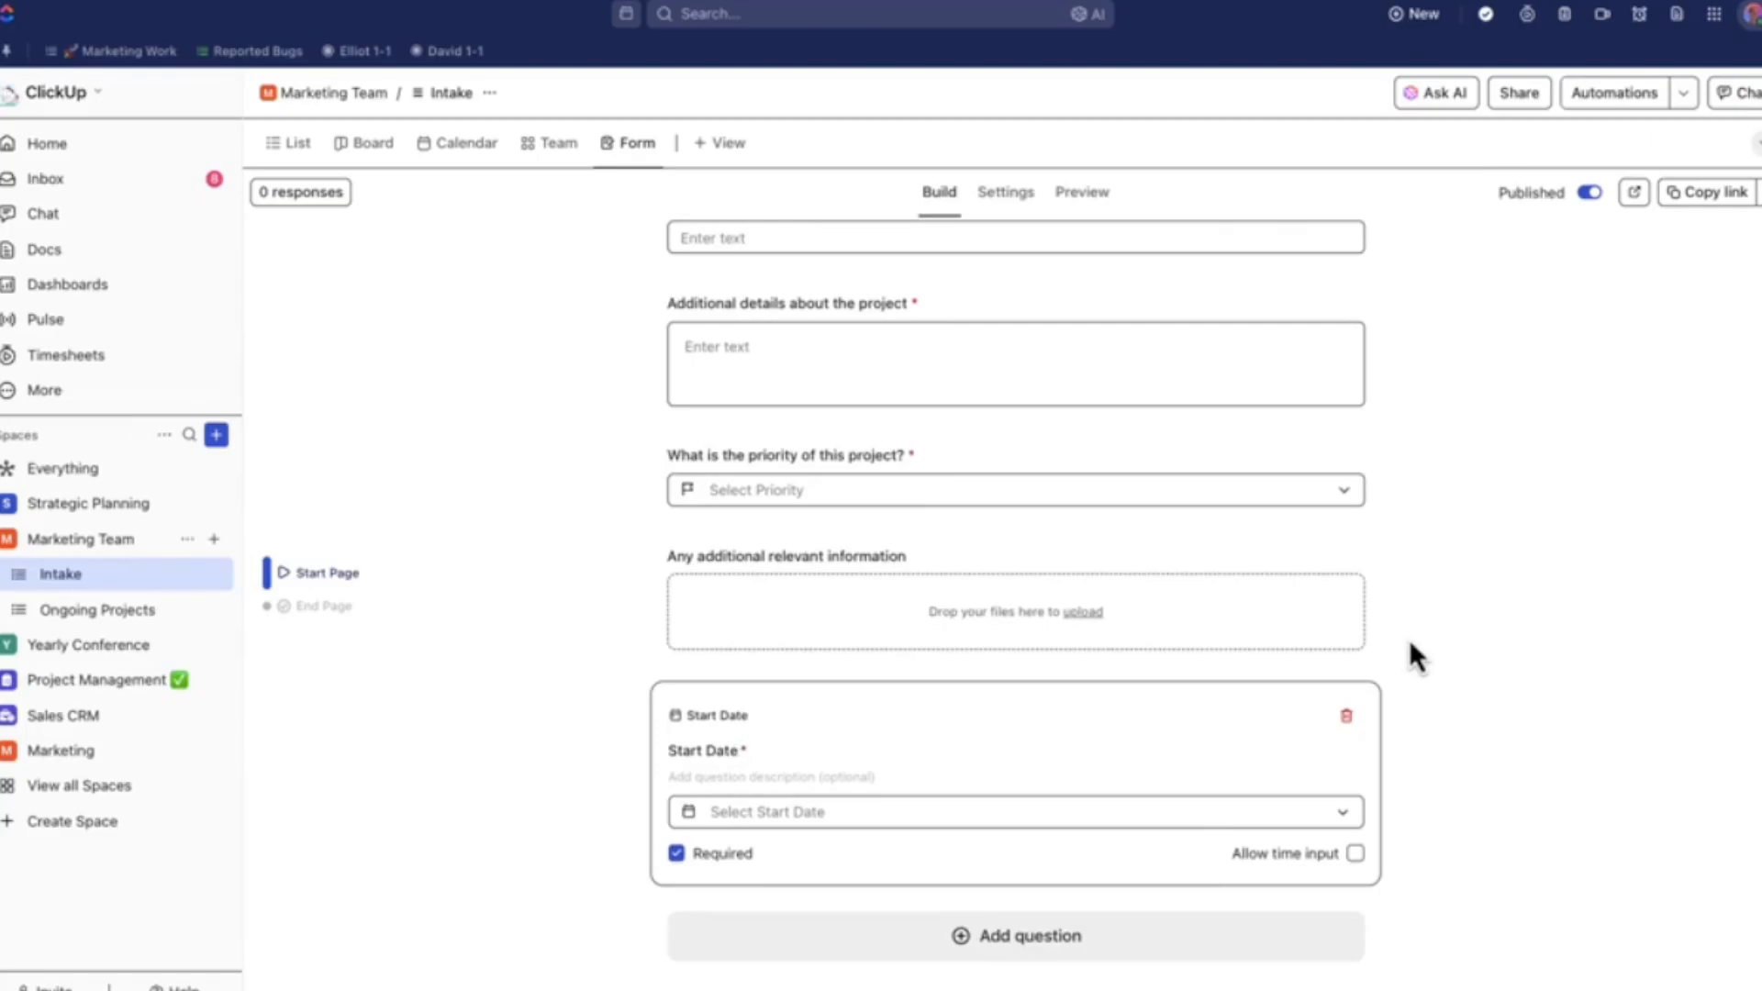
# - Preview the intake form and look through its questions down to the submit area
pyautogui.scroll(2, 1408, 639)
pyautogui.scroll(5, 1411, 643)
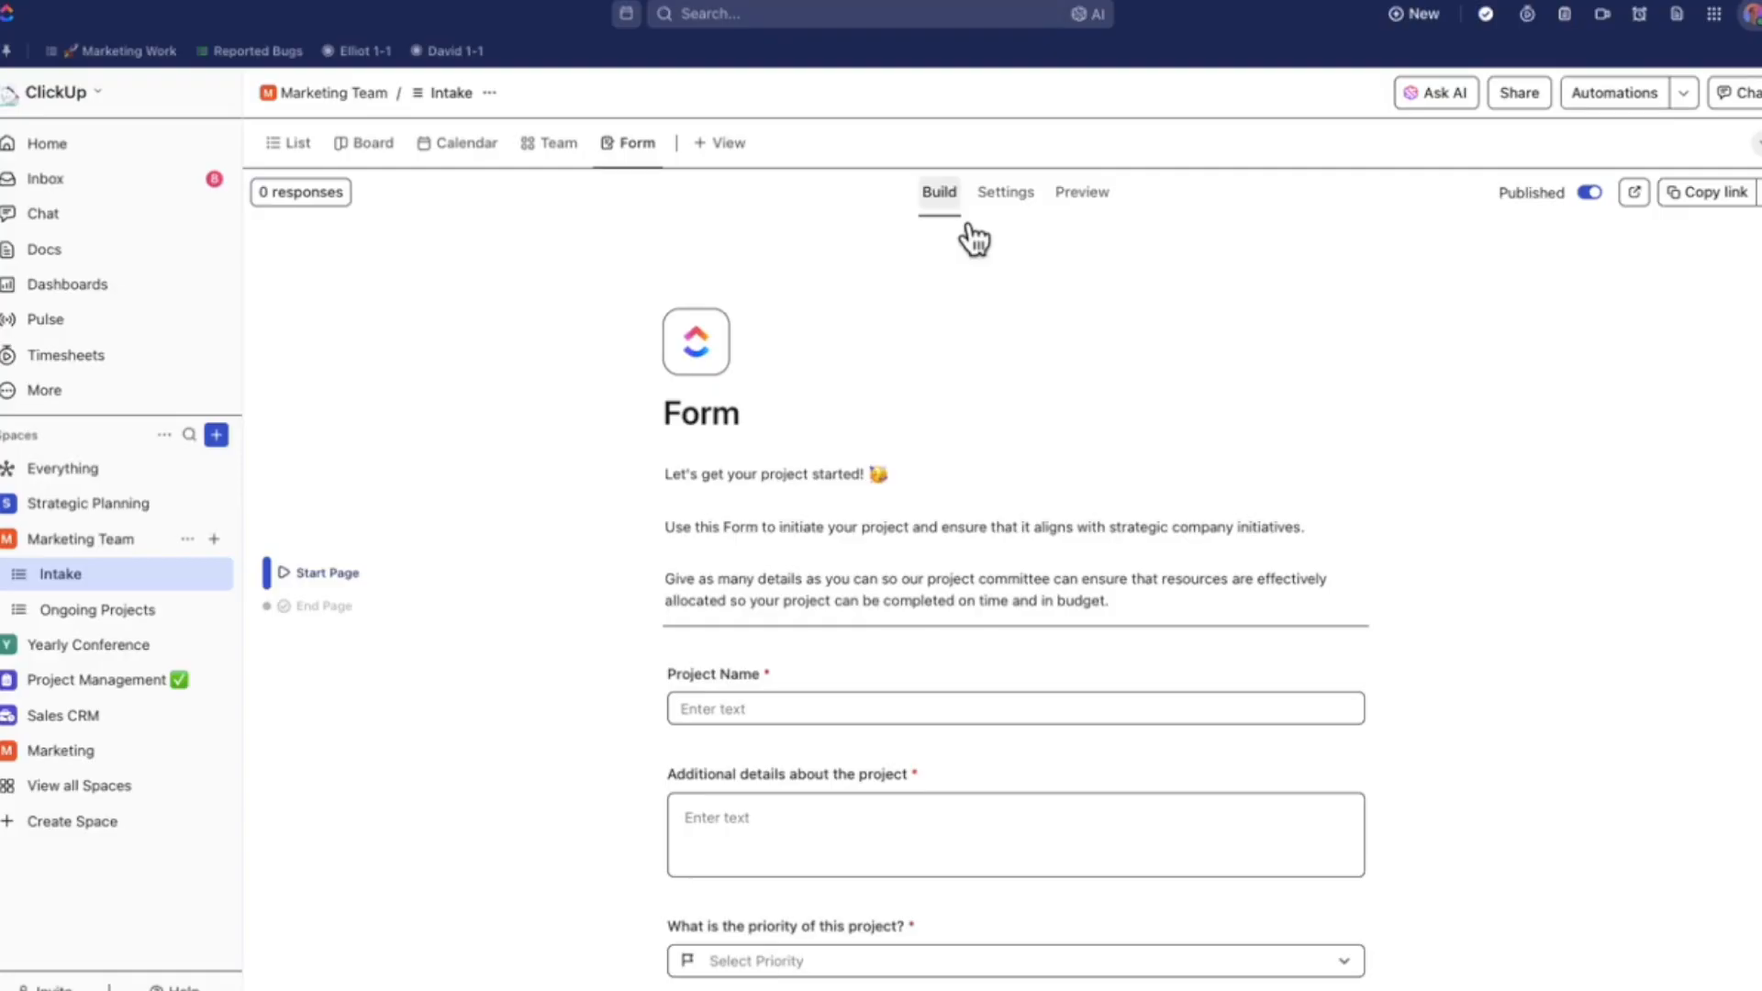
pyautogui.click(1088, 208)
pyautogui.scroll(-2, 1239, 400)
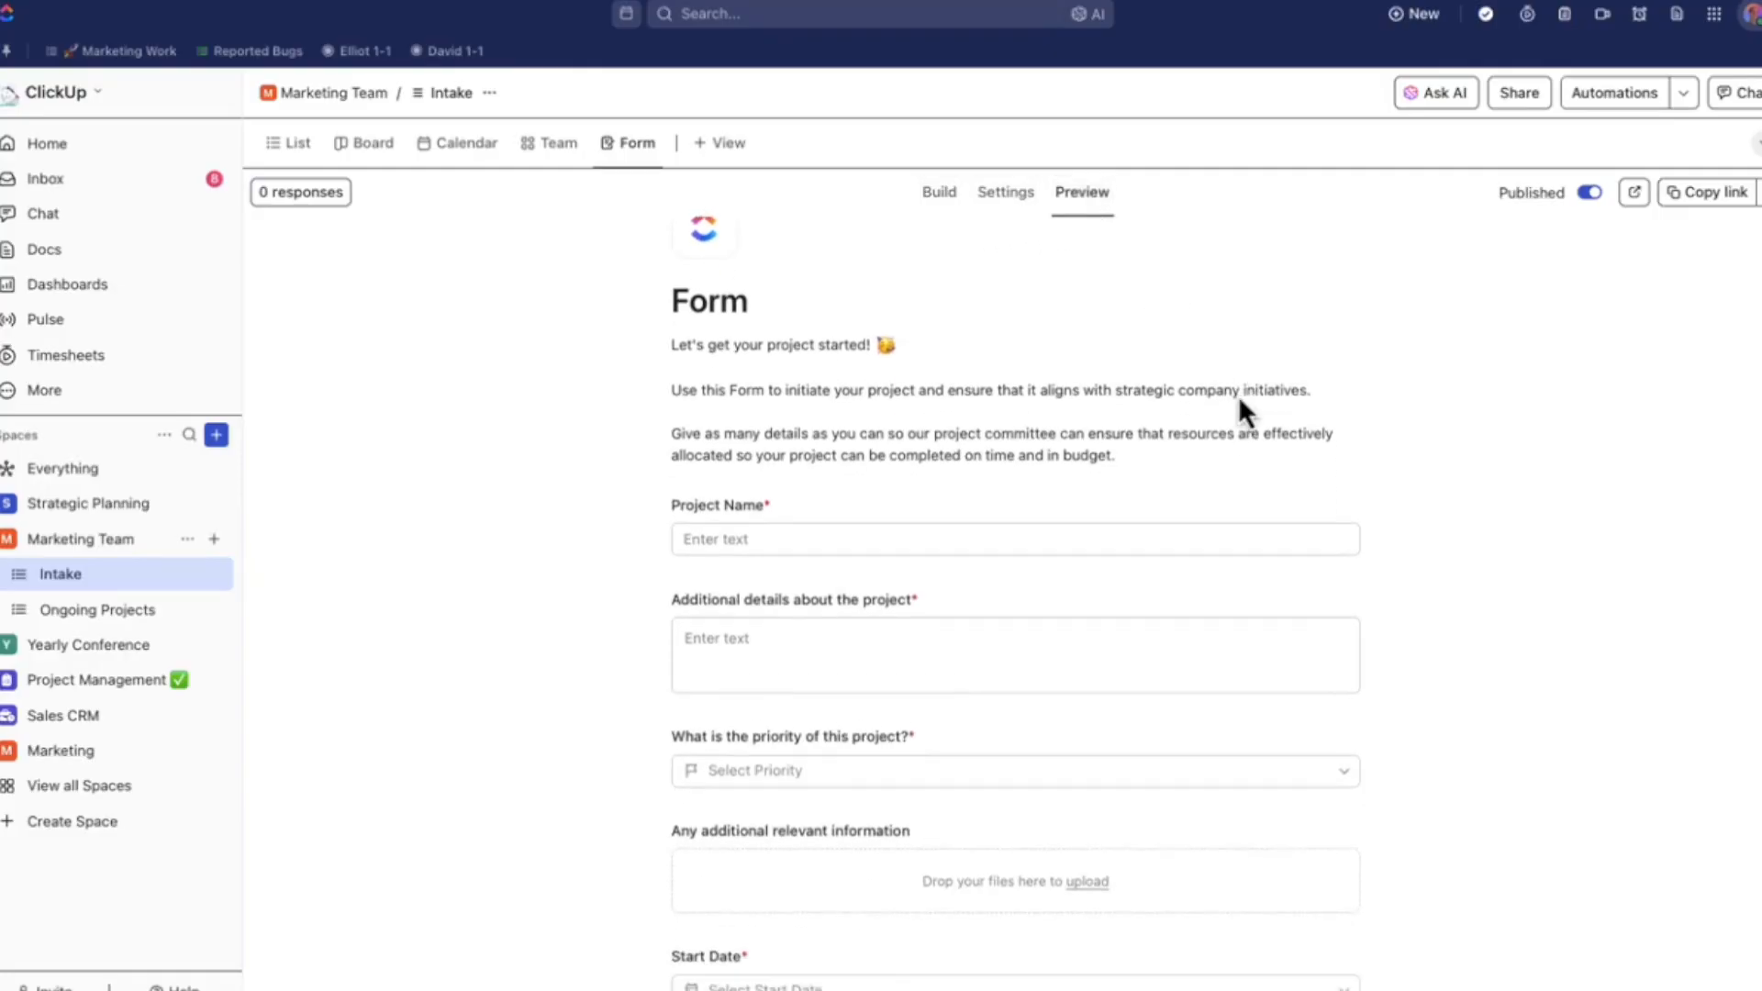
pyautogui.scroll(-1, 1239, 400)
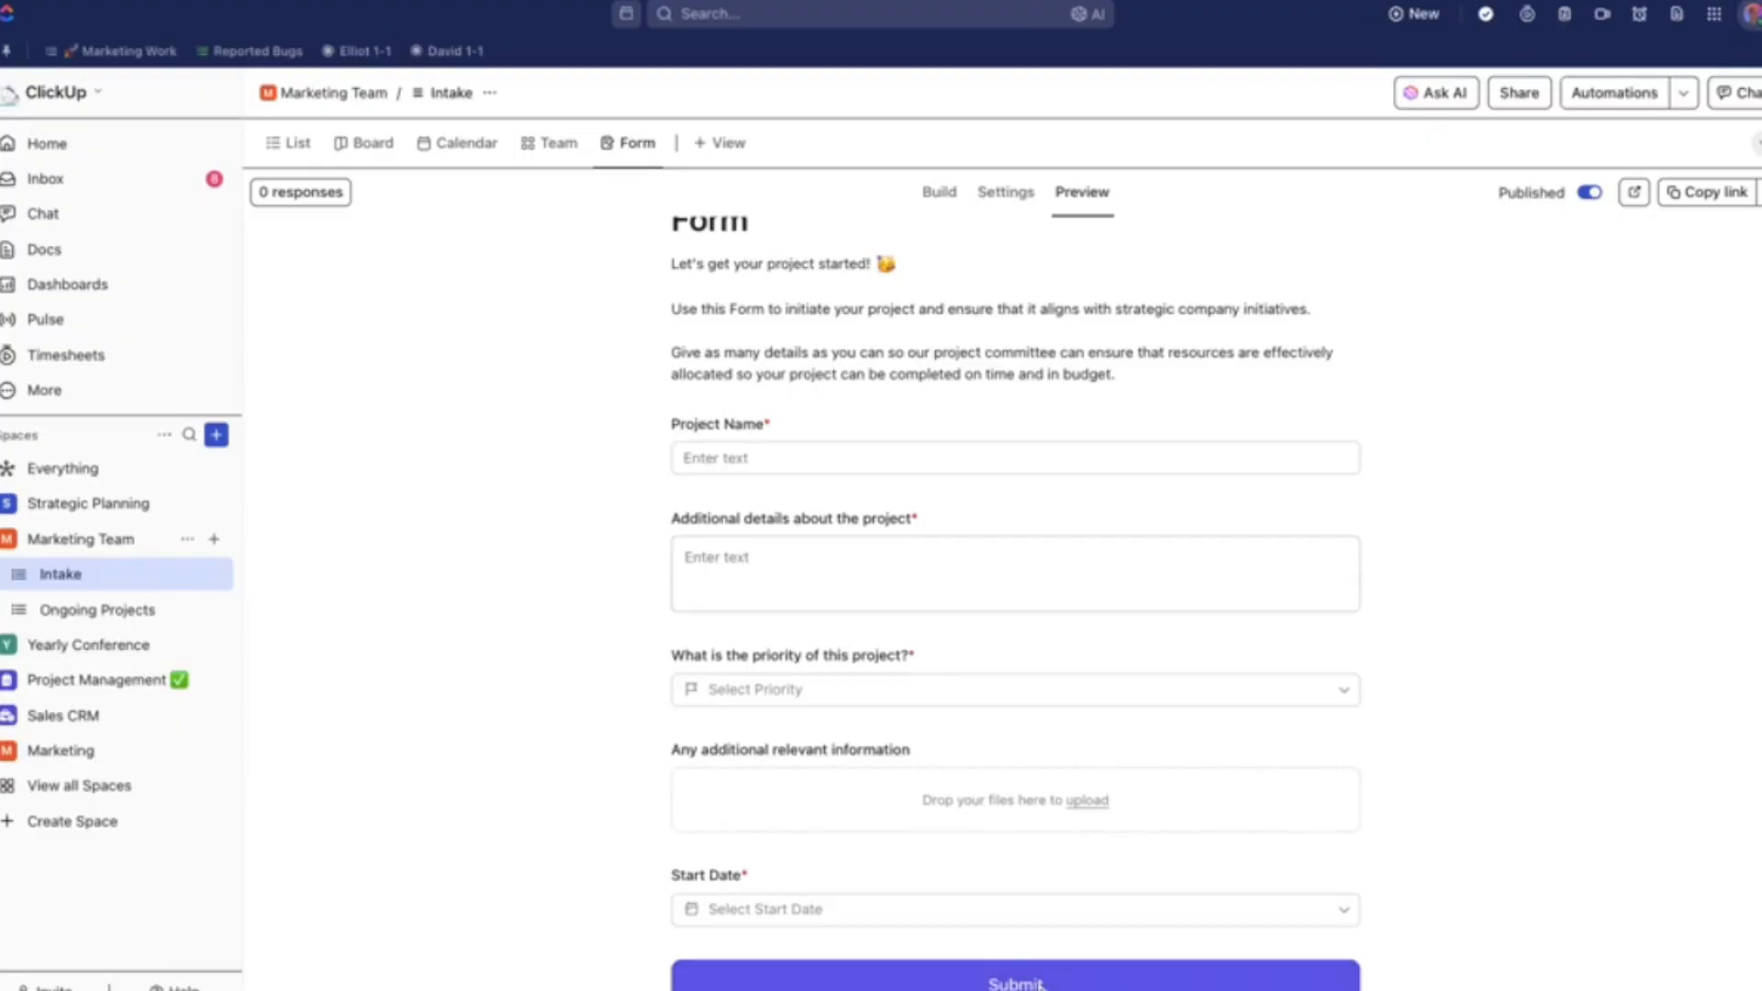
# - Examine the form's settings for task creation after submission, submission options, layout and colors
pyautogui.click(1008, 204)
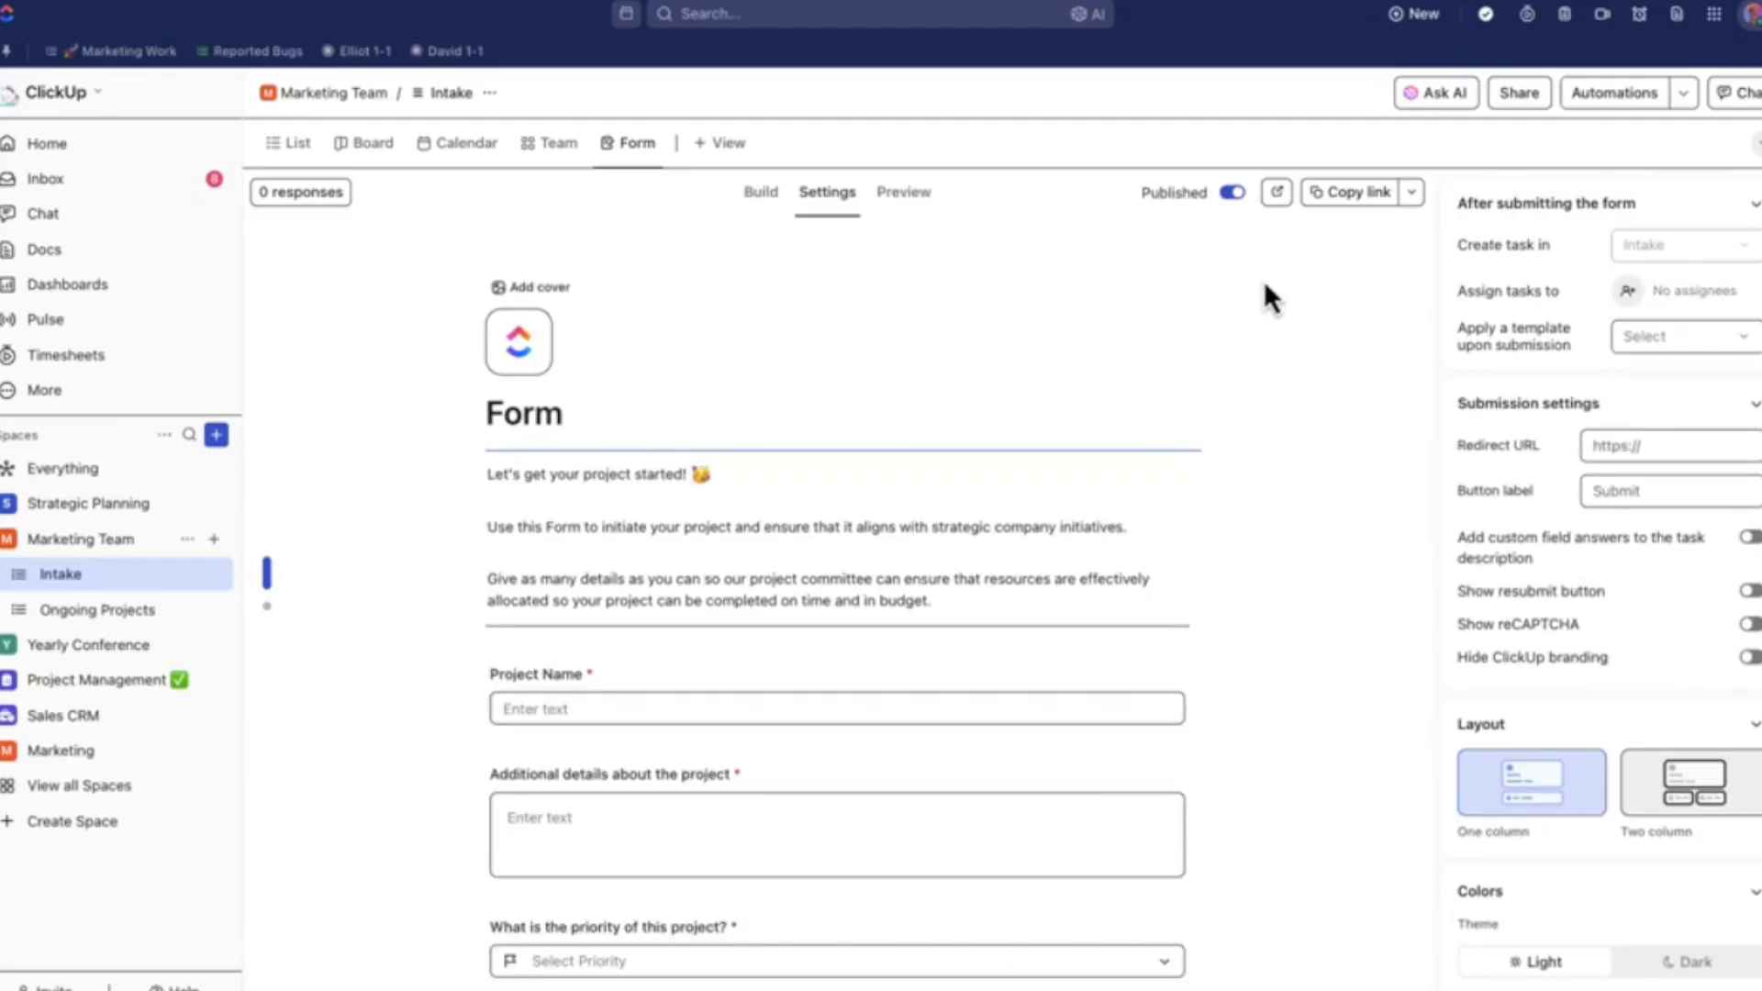
pyautogui.scroll(-1, 1263, 279)
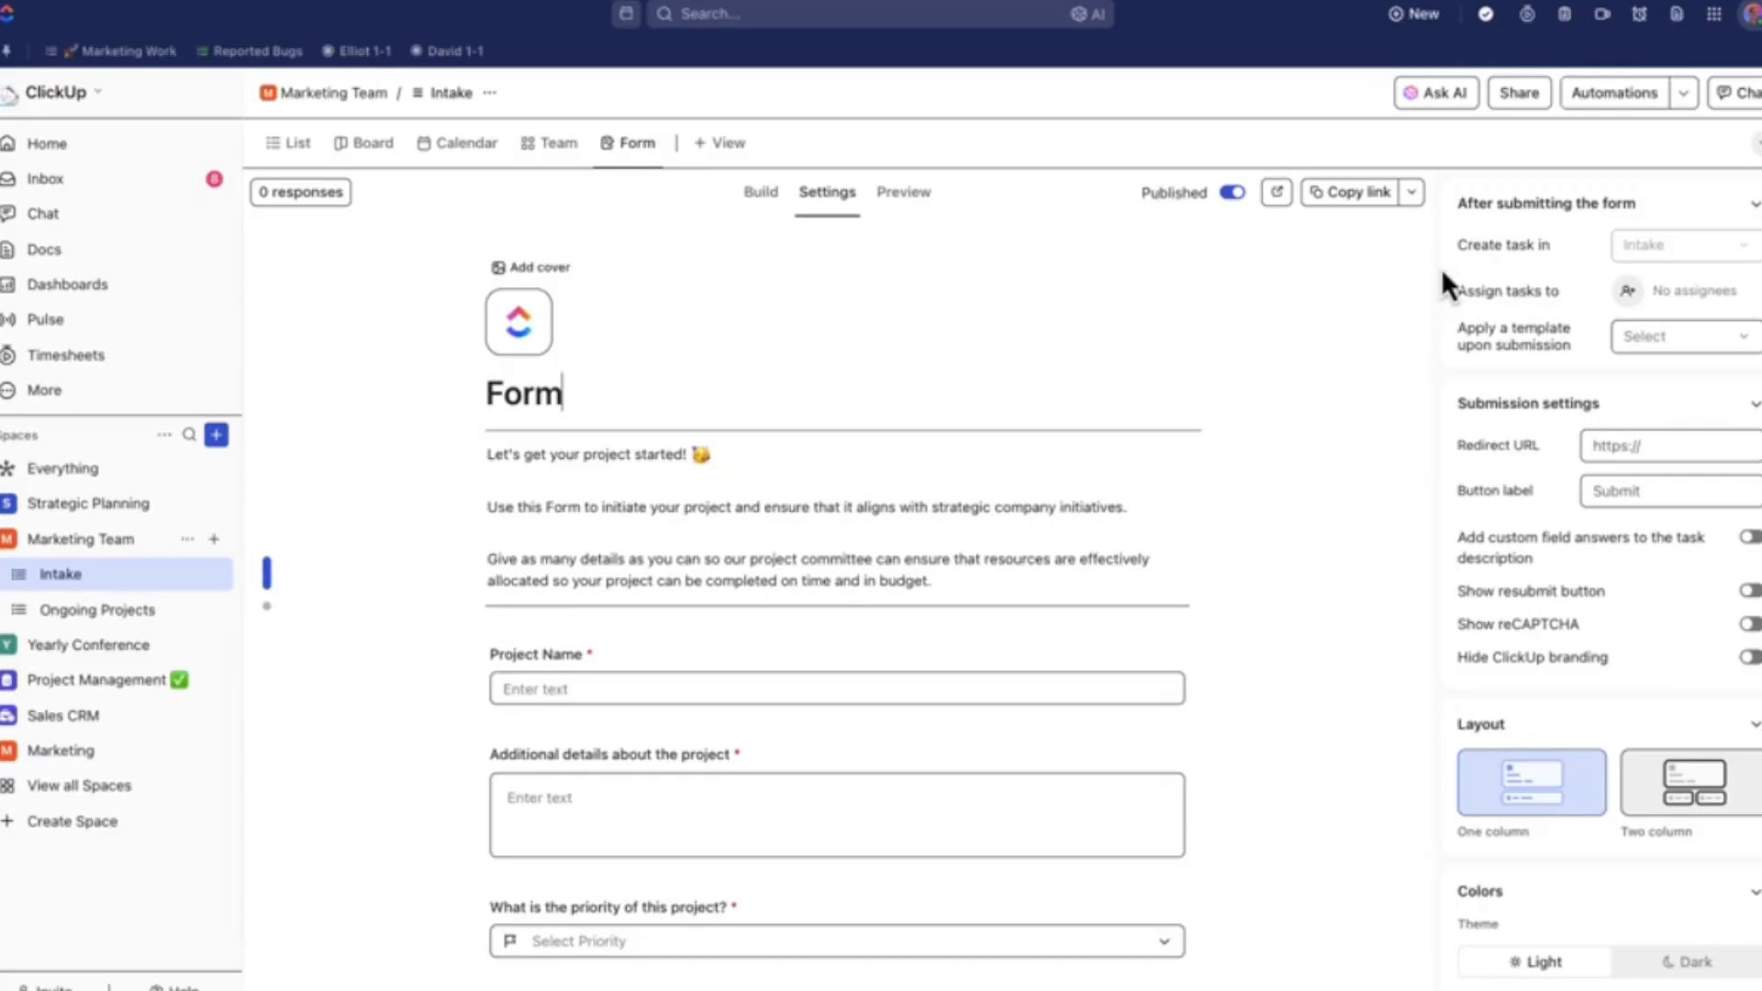
pyautogui.moveTo(1455, 245); pyautogui.dragTo(1518, 261)
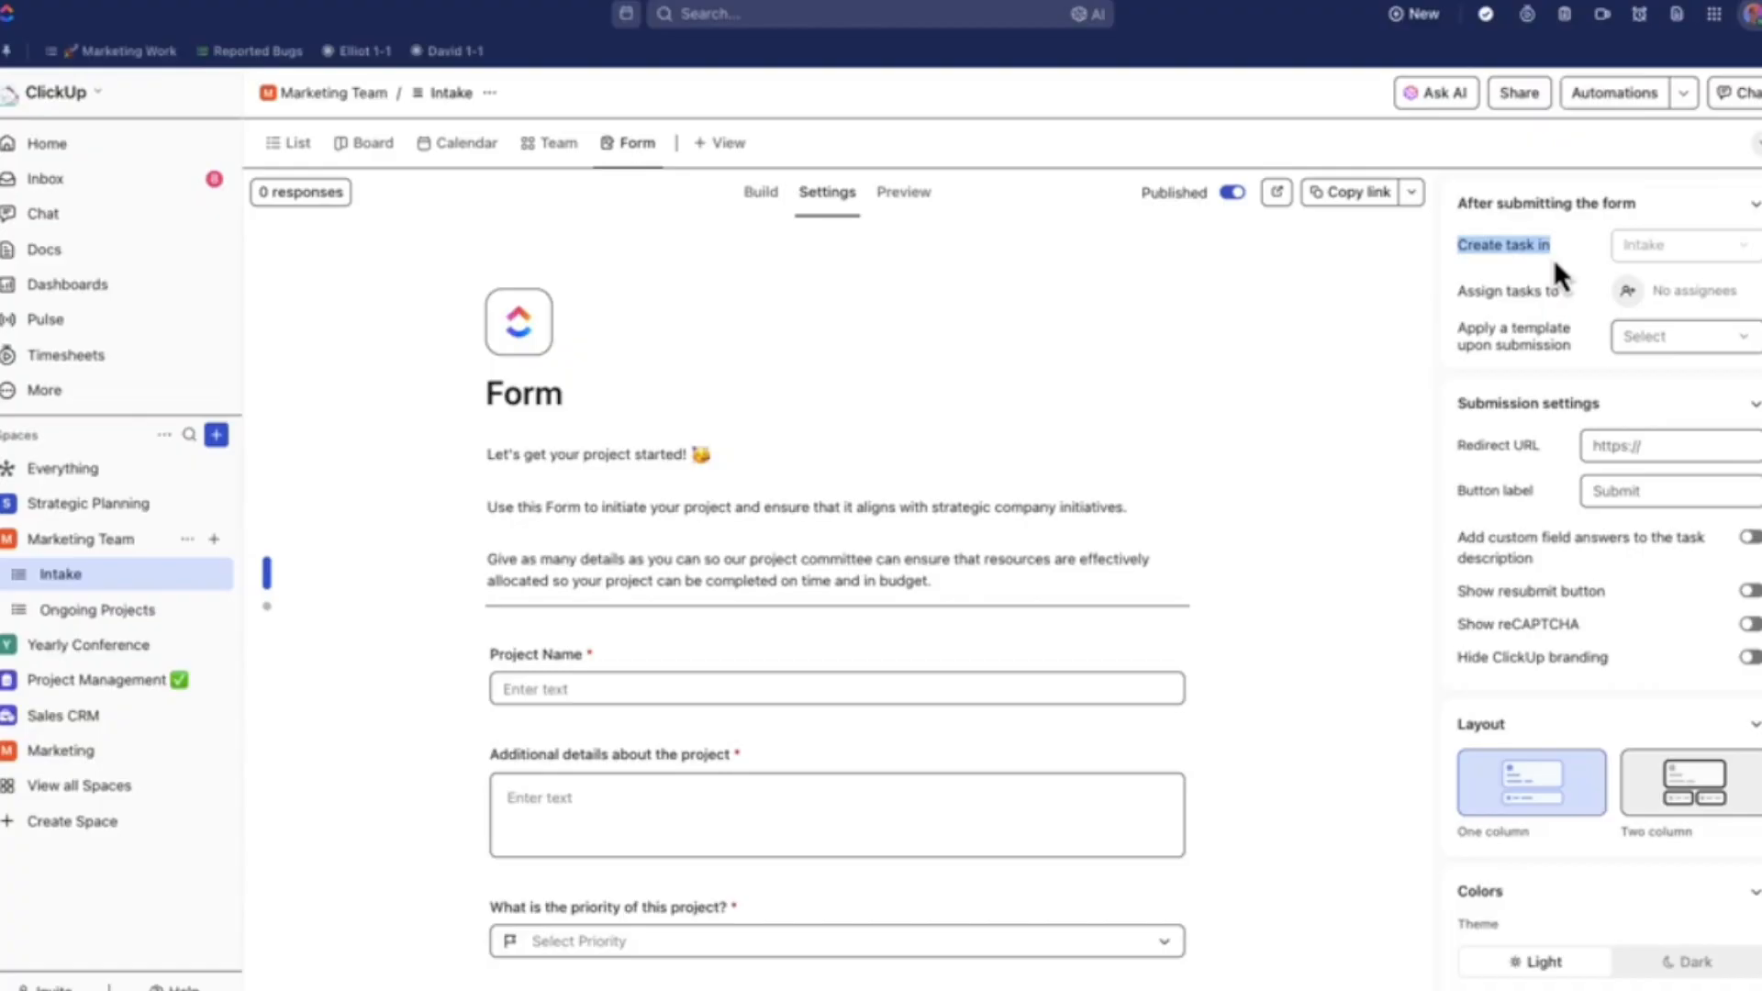
pyautogui.moveTo(1666, 266)
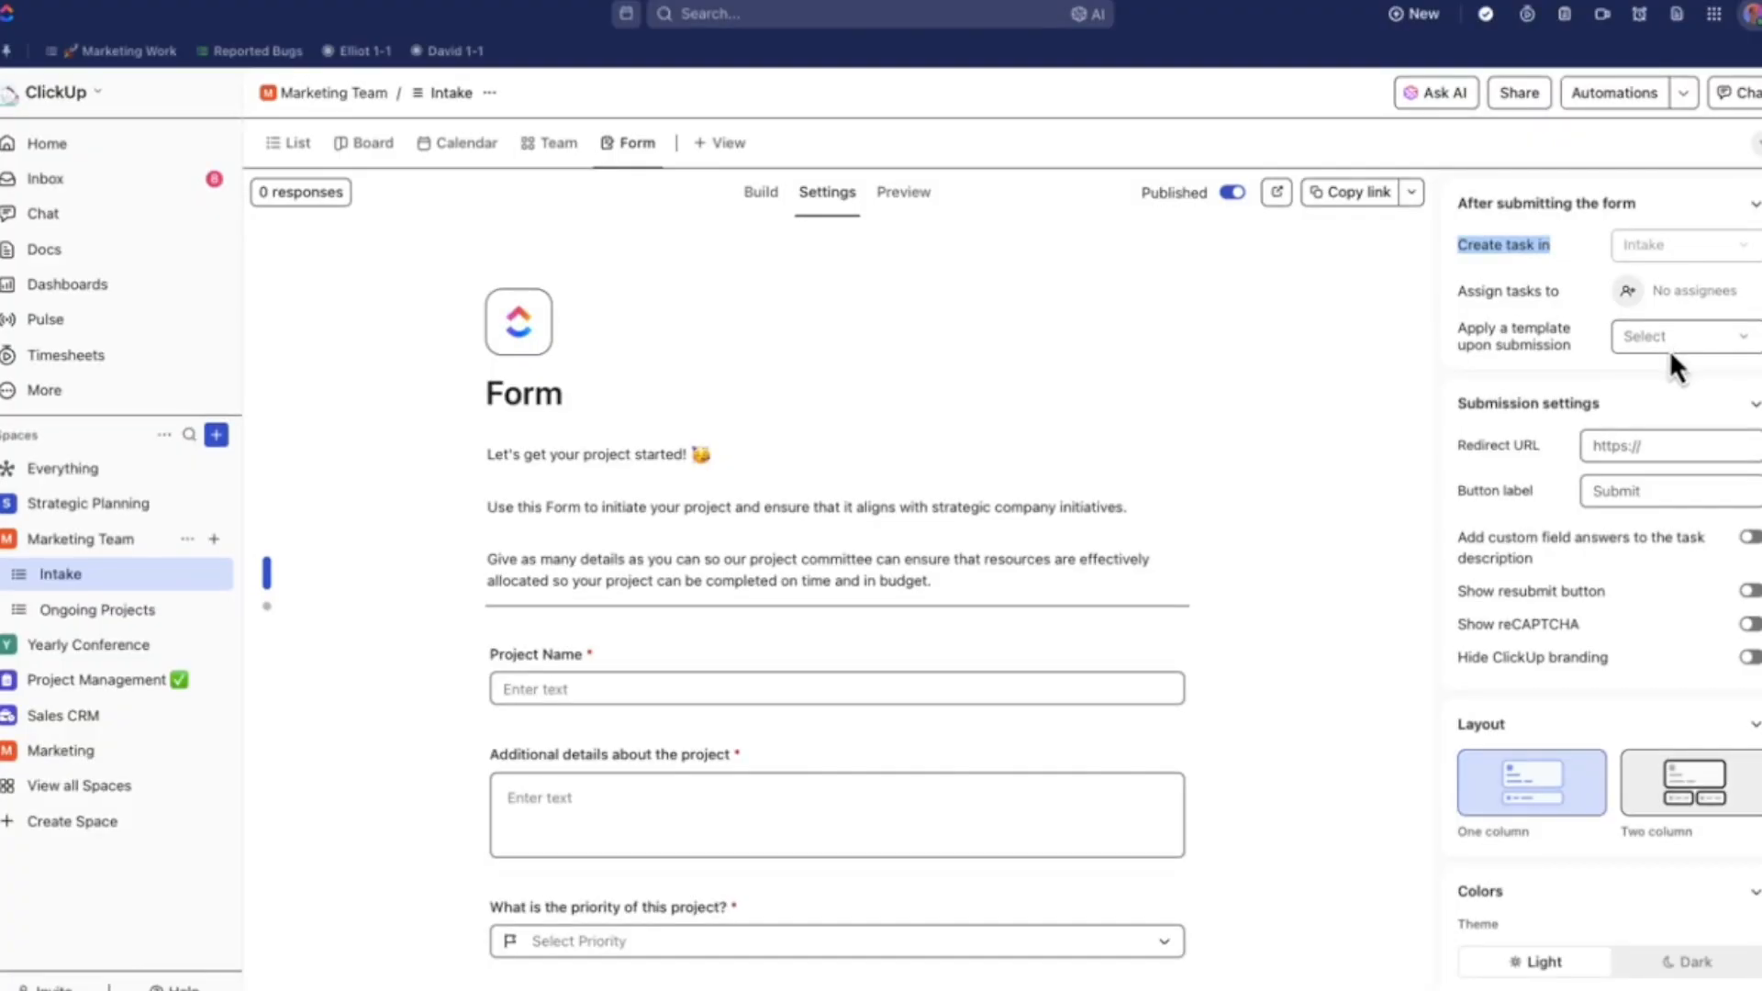
pyautogui.scroll(-3, 1542, 385)
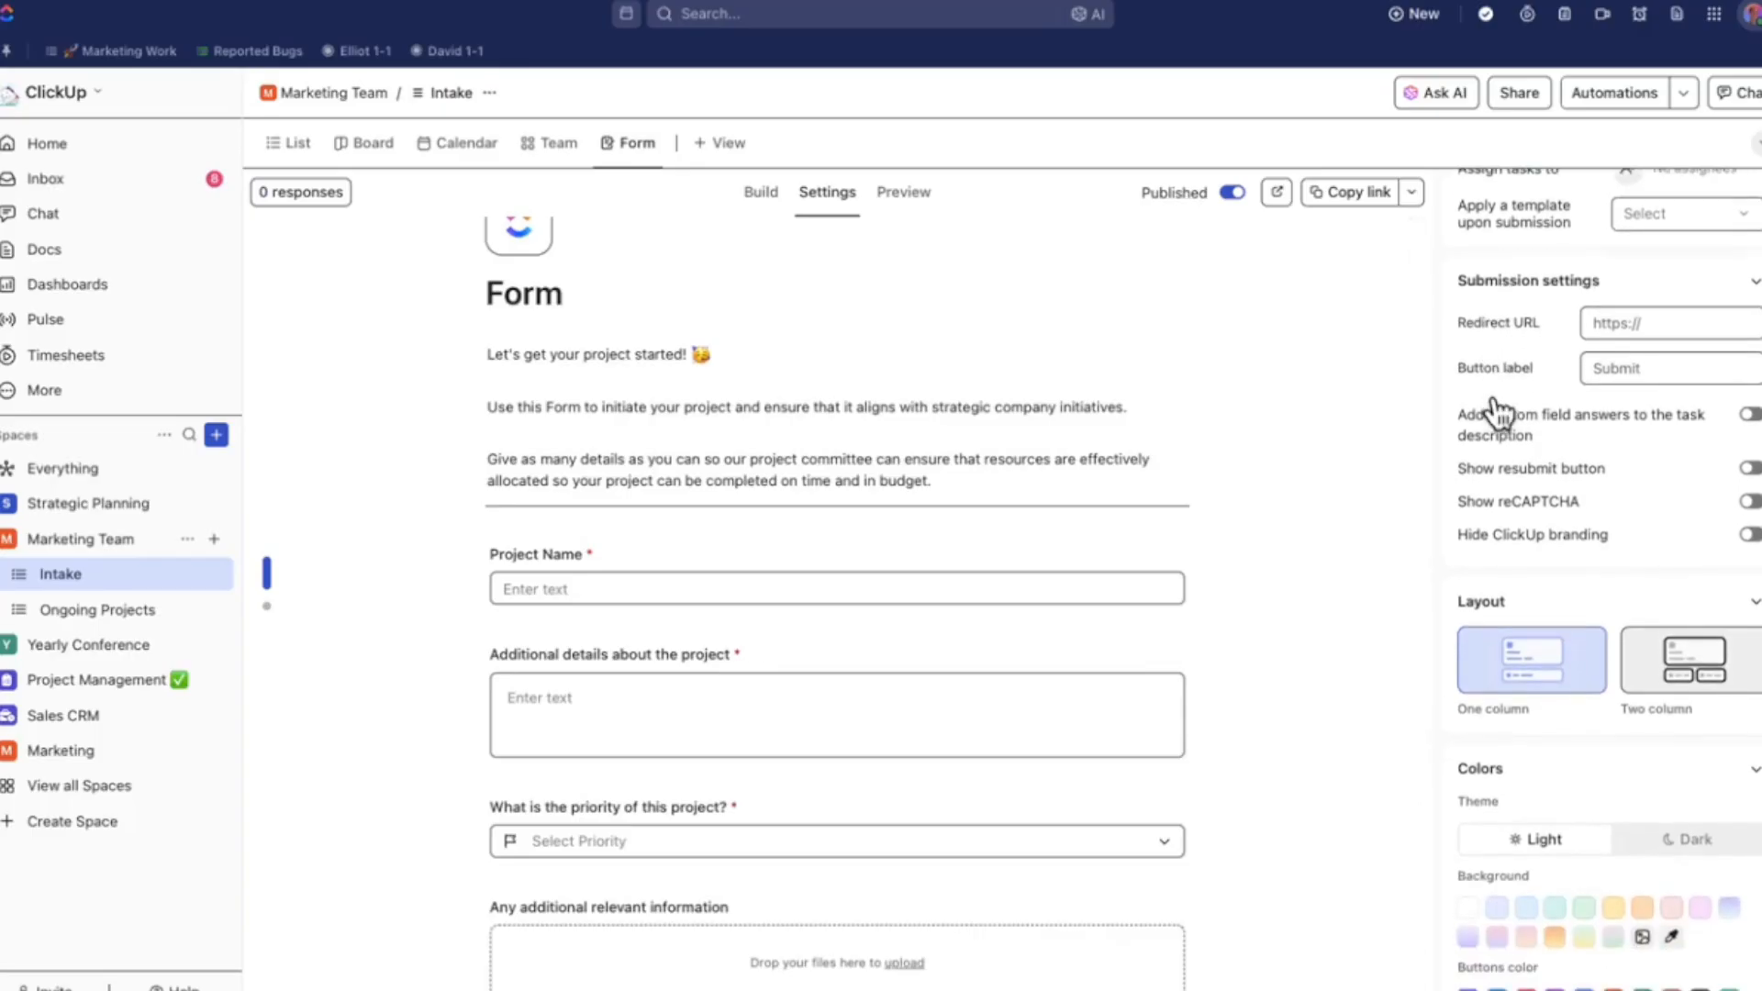
pyautogui.scroll(-1, 1515, 386)
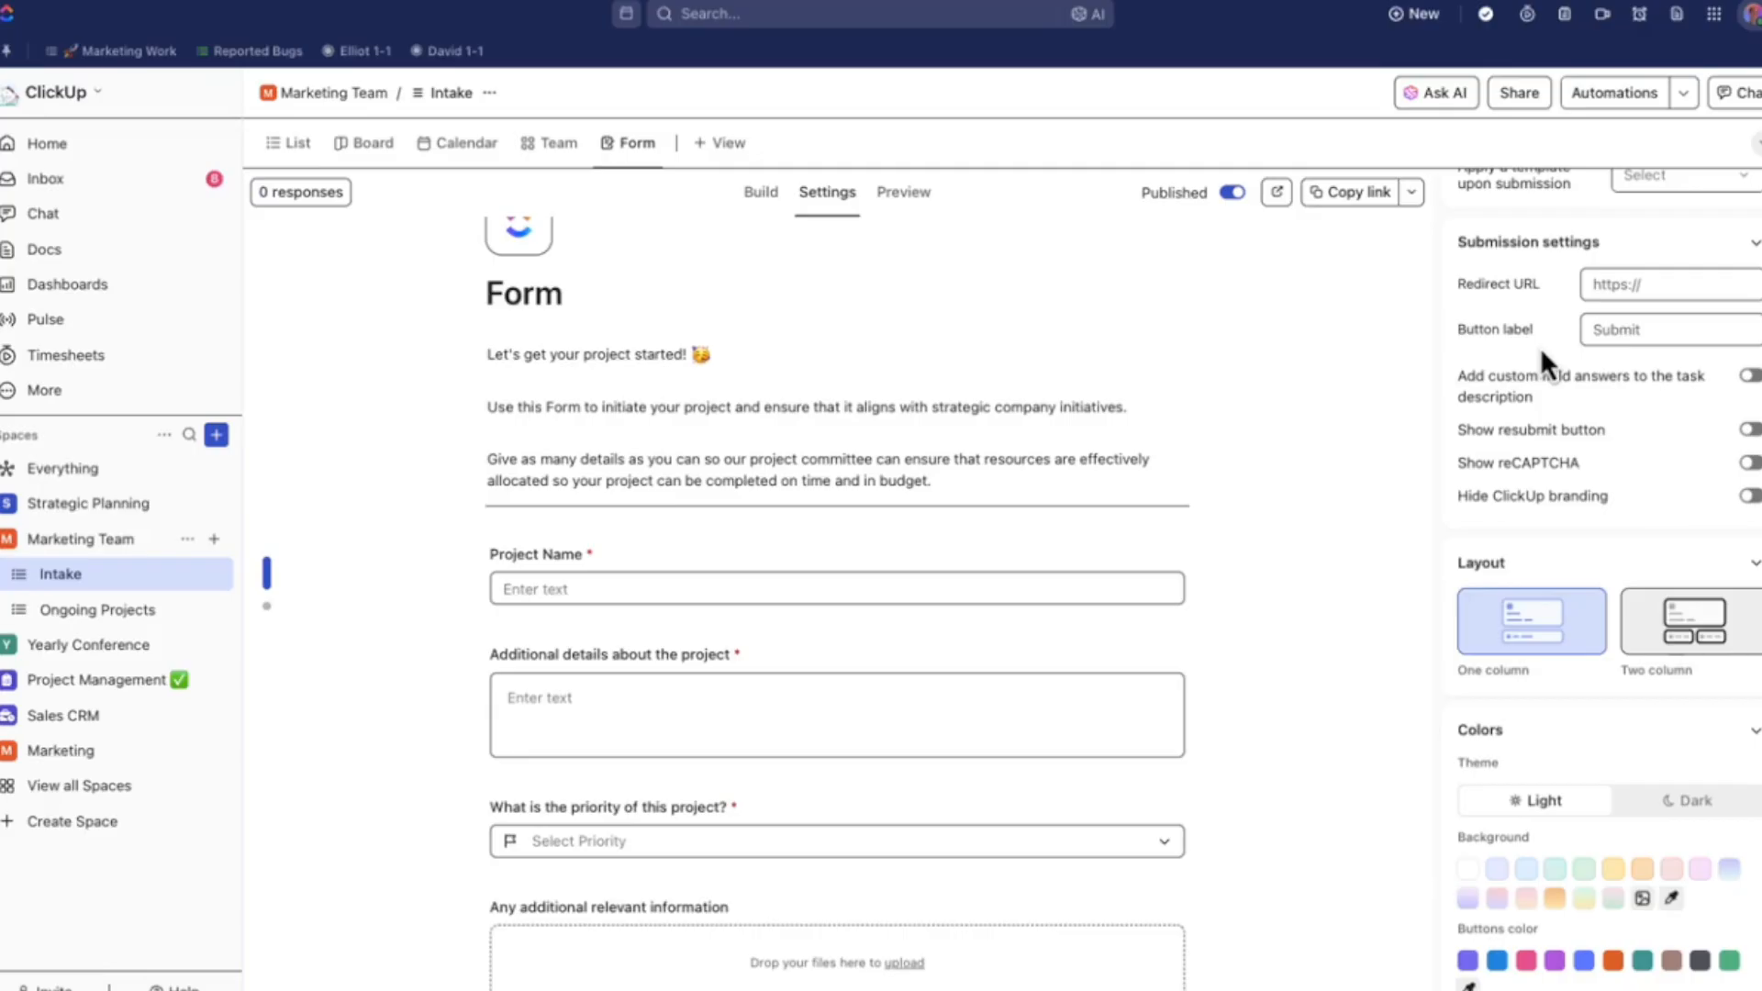
pyautogui.scroll(-1, 1524, 345)
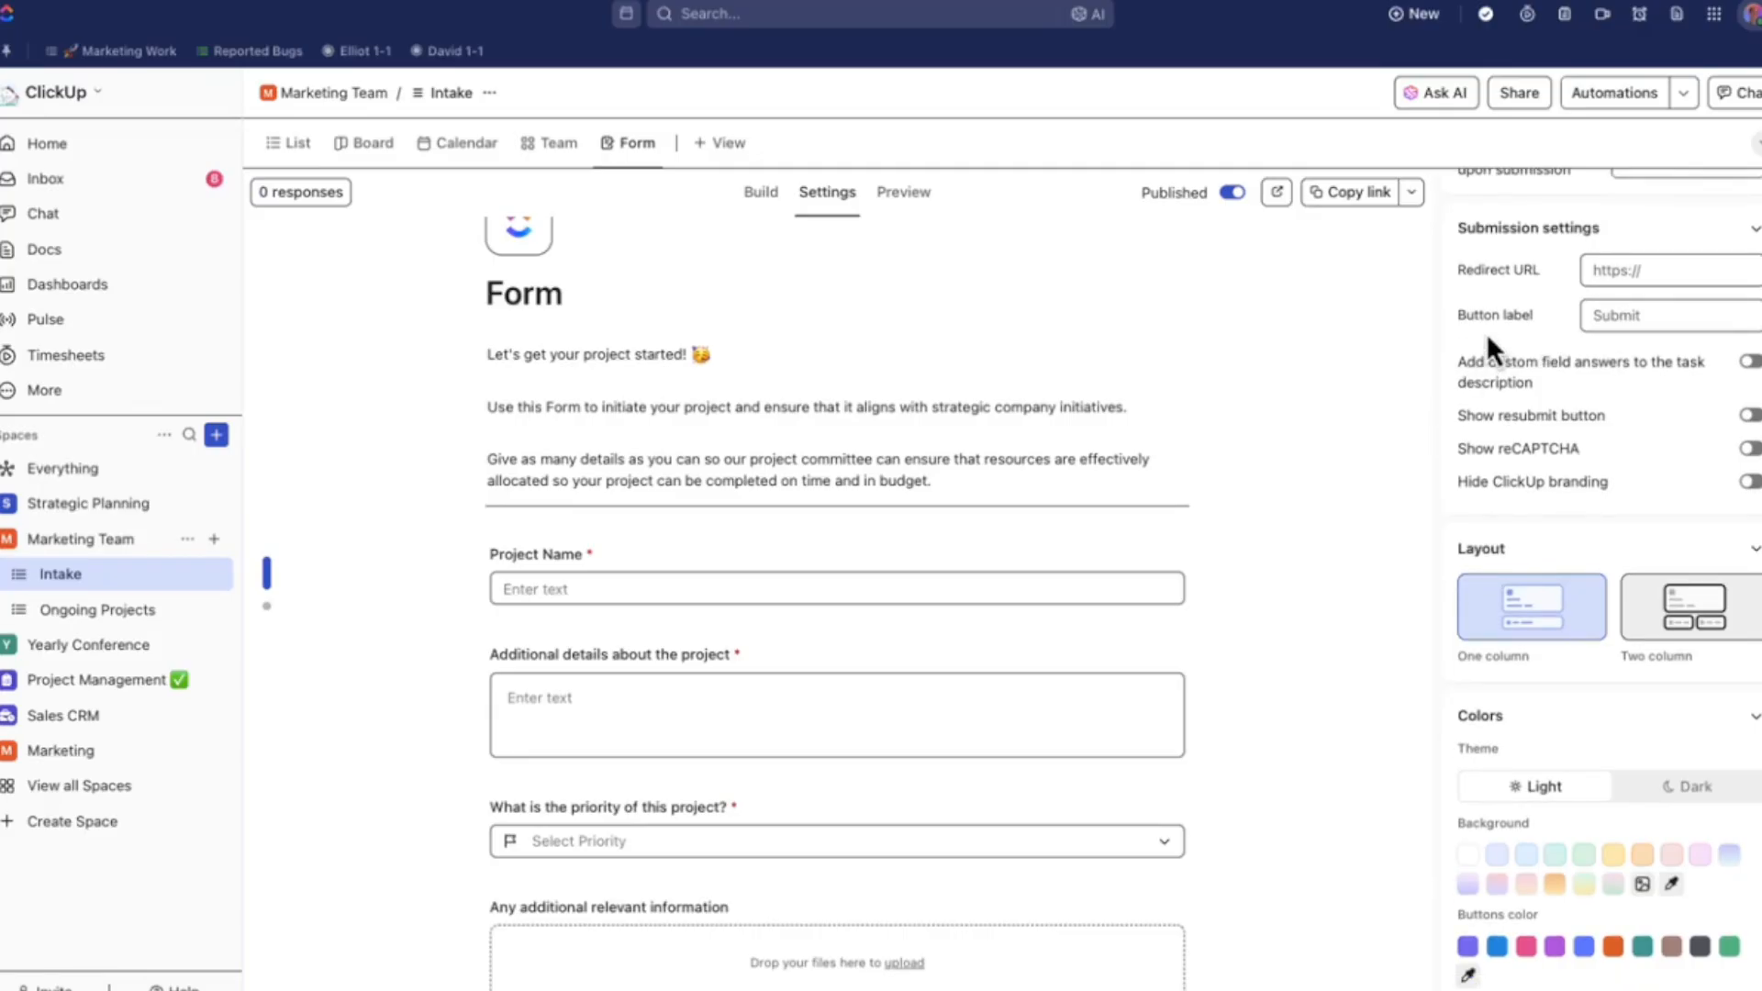
pyautogui.scroll(4, 1487, 337)
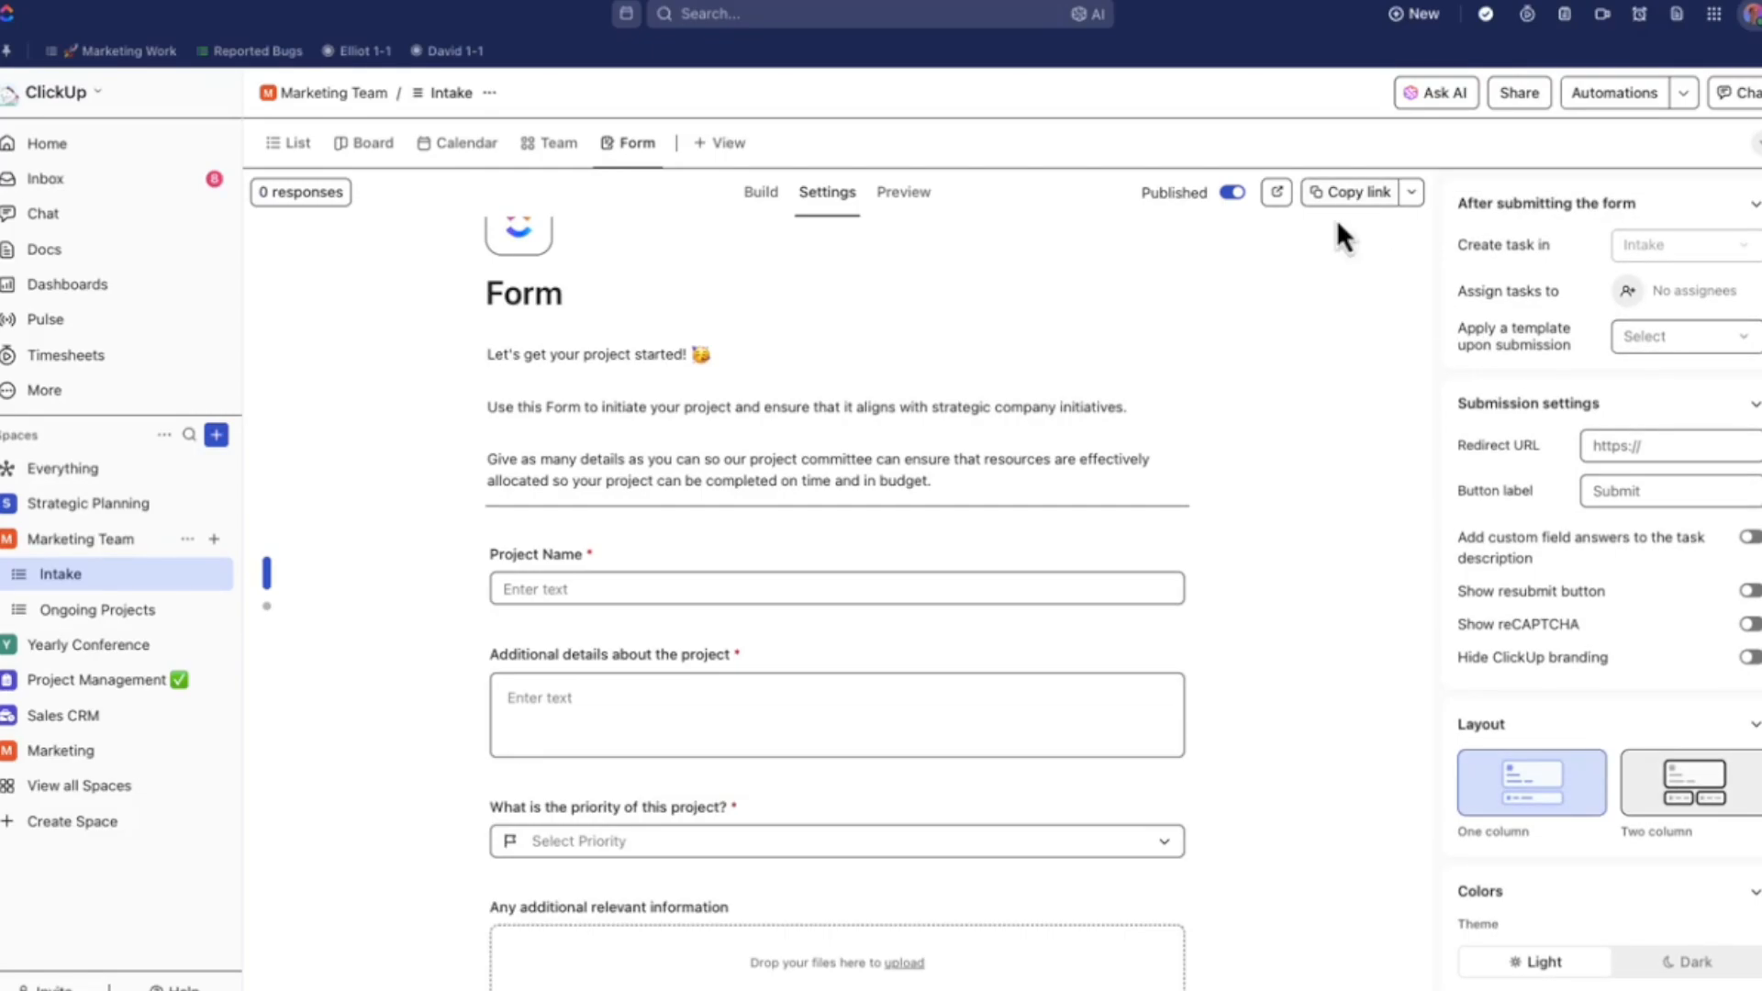
# - Open the intake form's link sharing settings and copy its embed code
pyautogui.click(1413, 194)
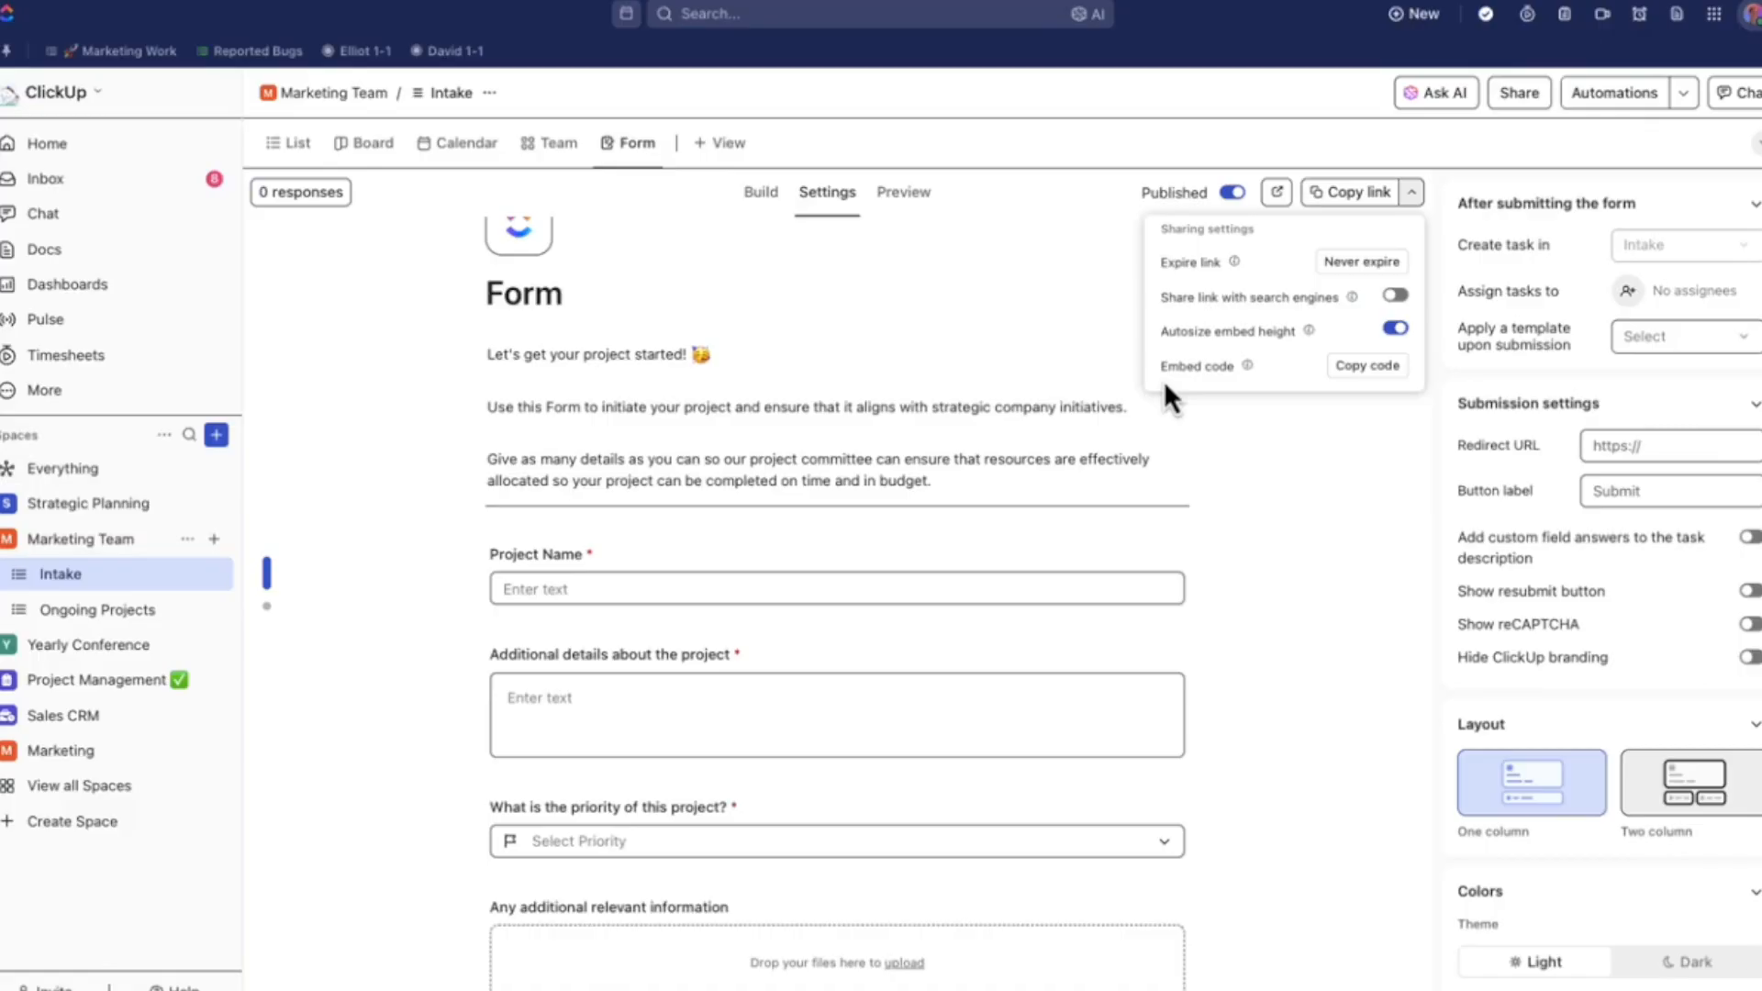
pyautogui.click(1377, 378)
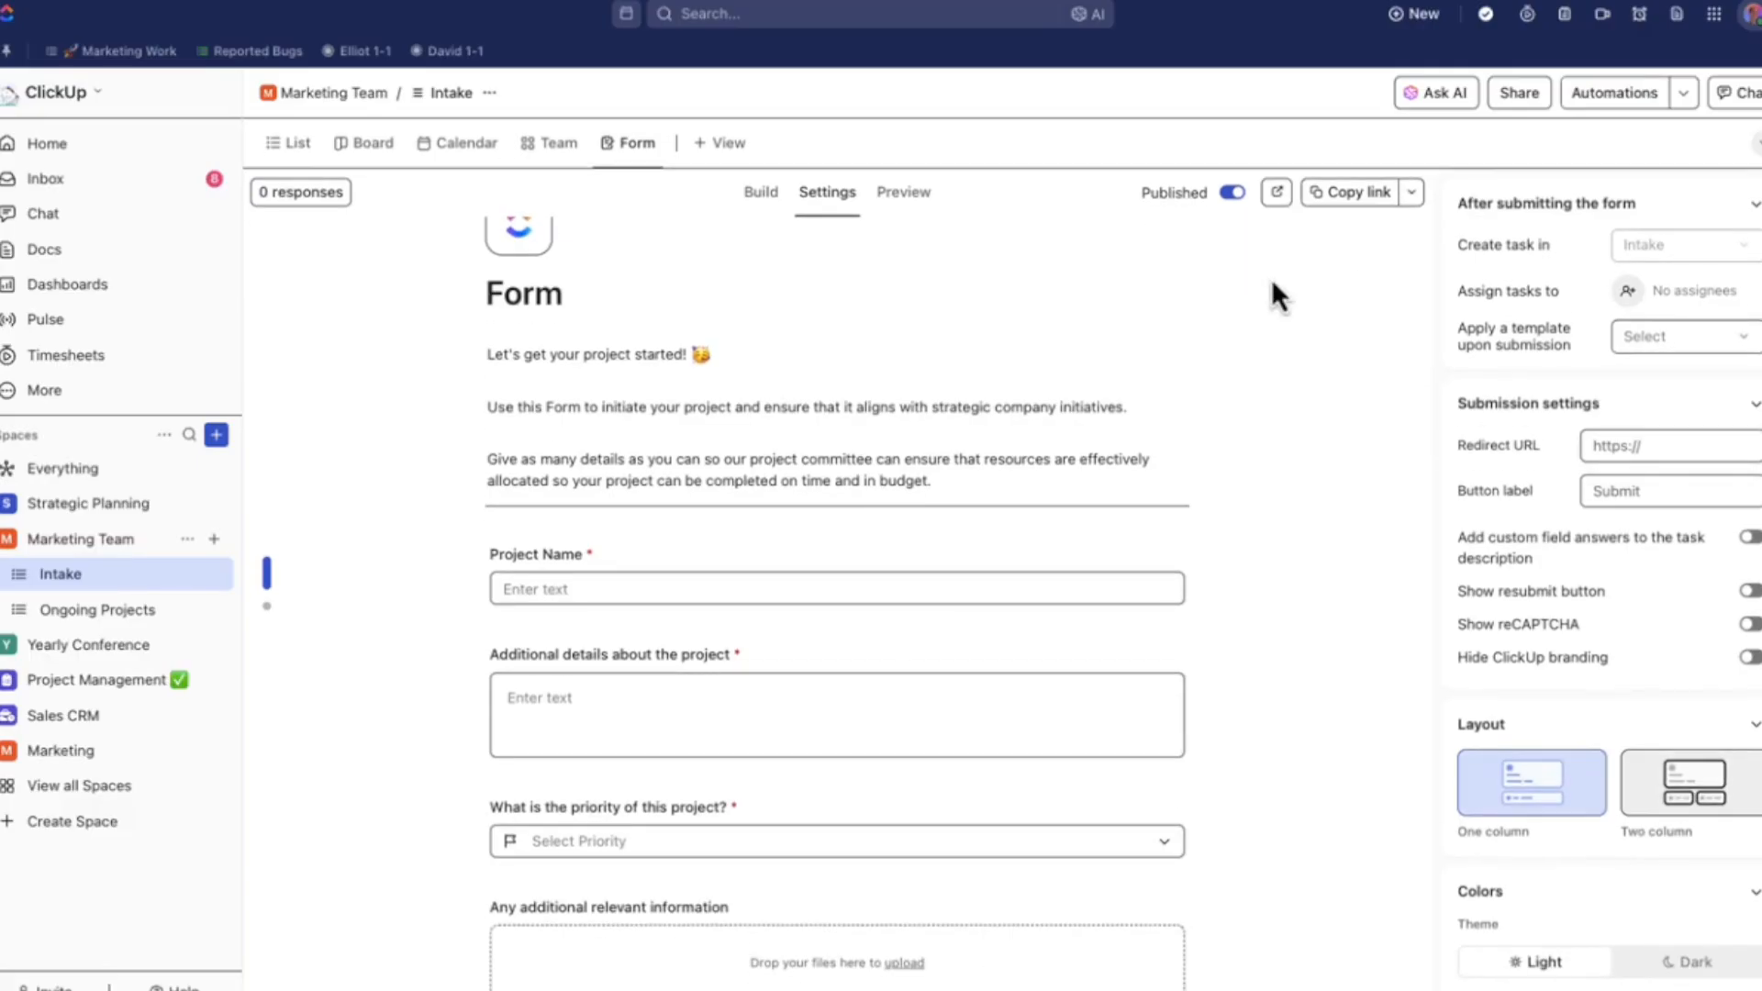
# - Start a new task in the Intake list's List view and name it "Seize the Day Marketing Campaign"
pyautogui.click(291, 145)
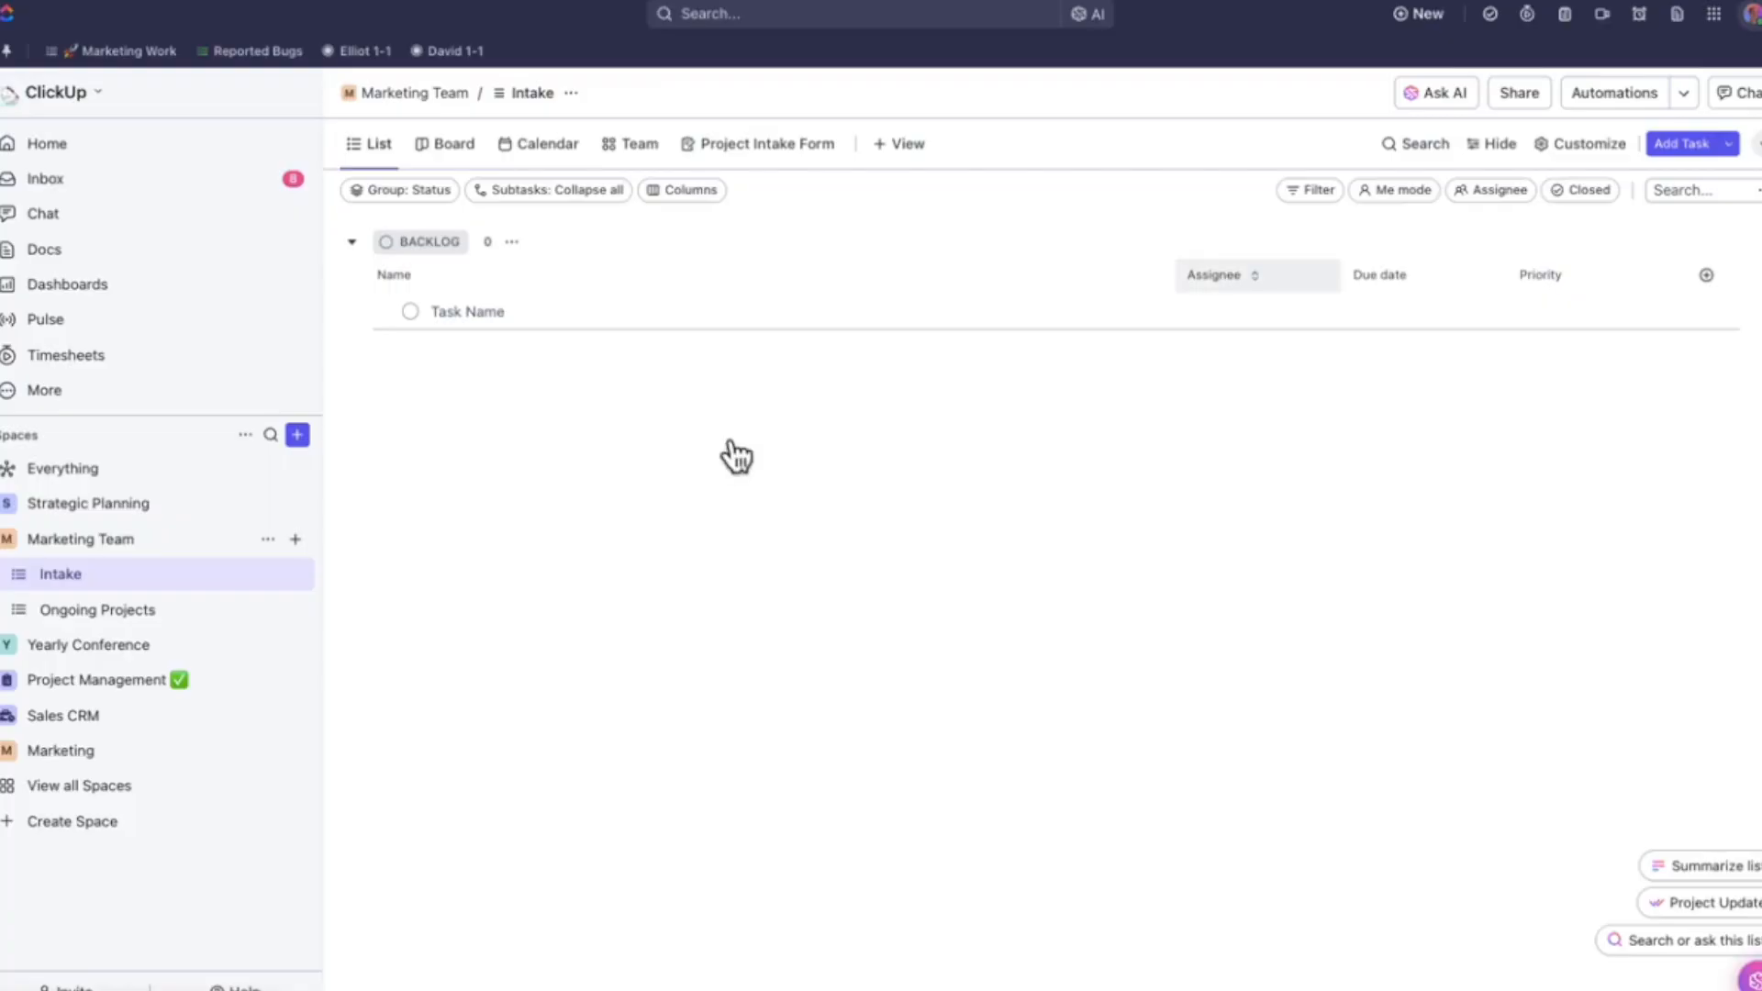
pyautogui.click(1682, 147)
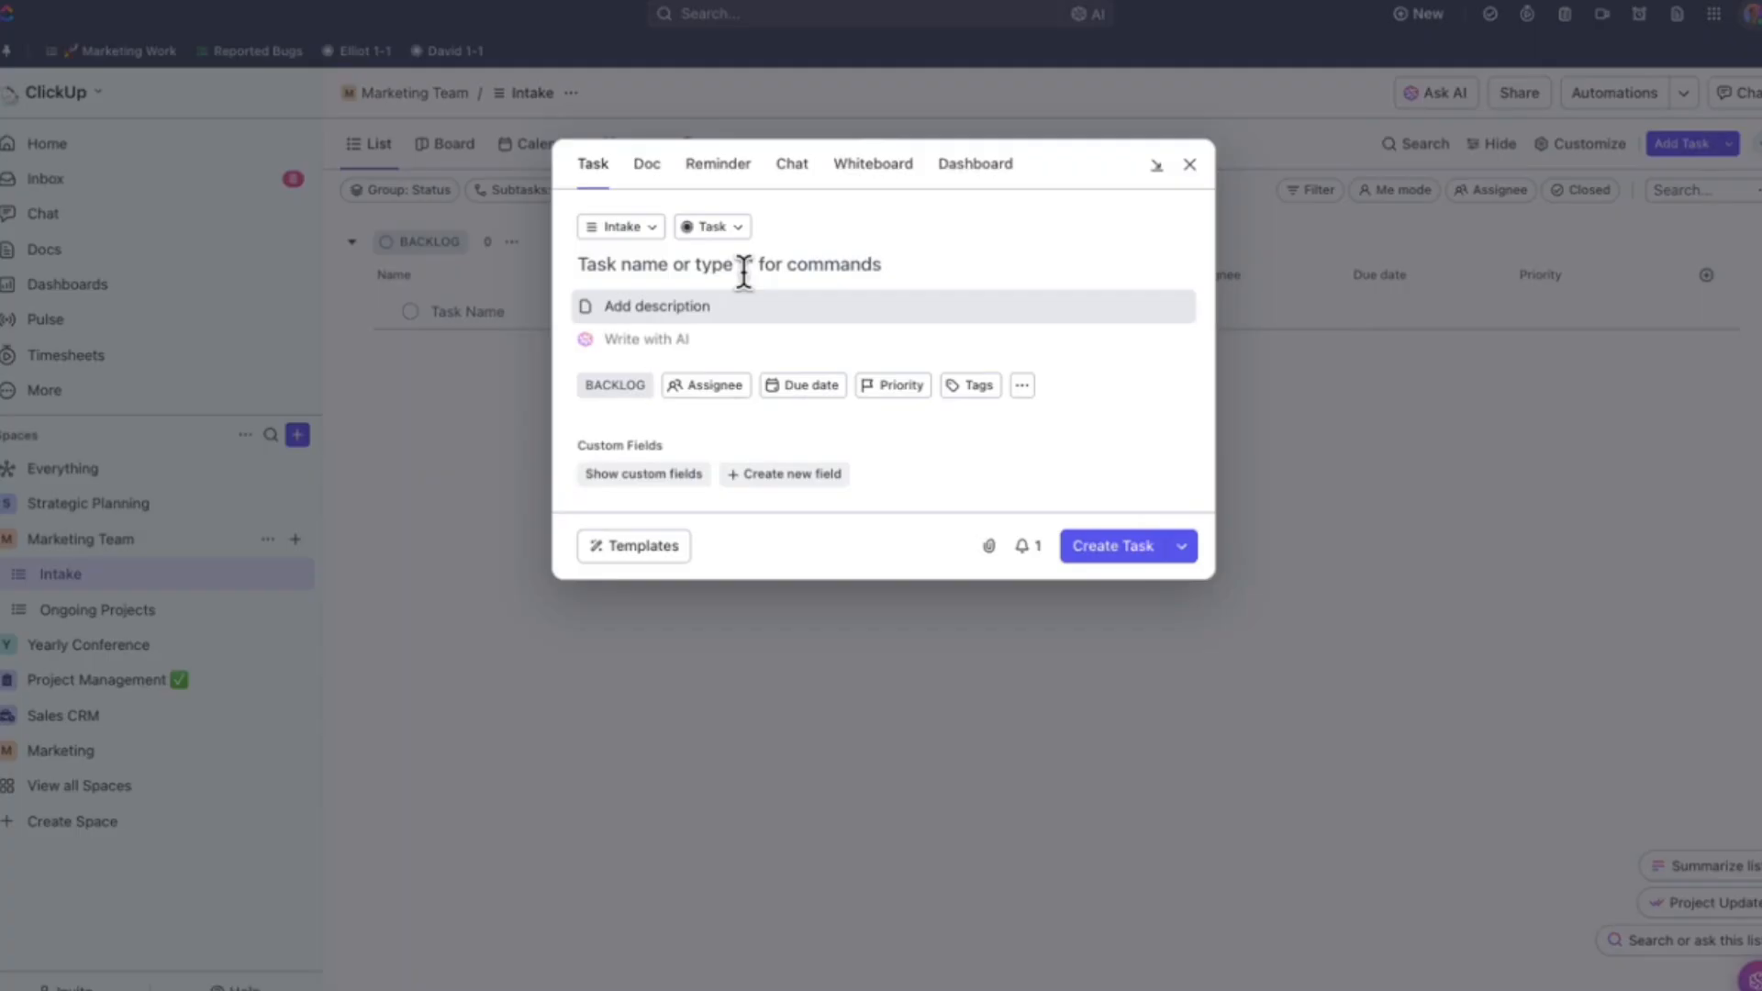
pyautogui.write('Selz')
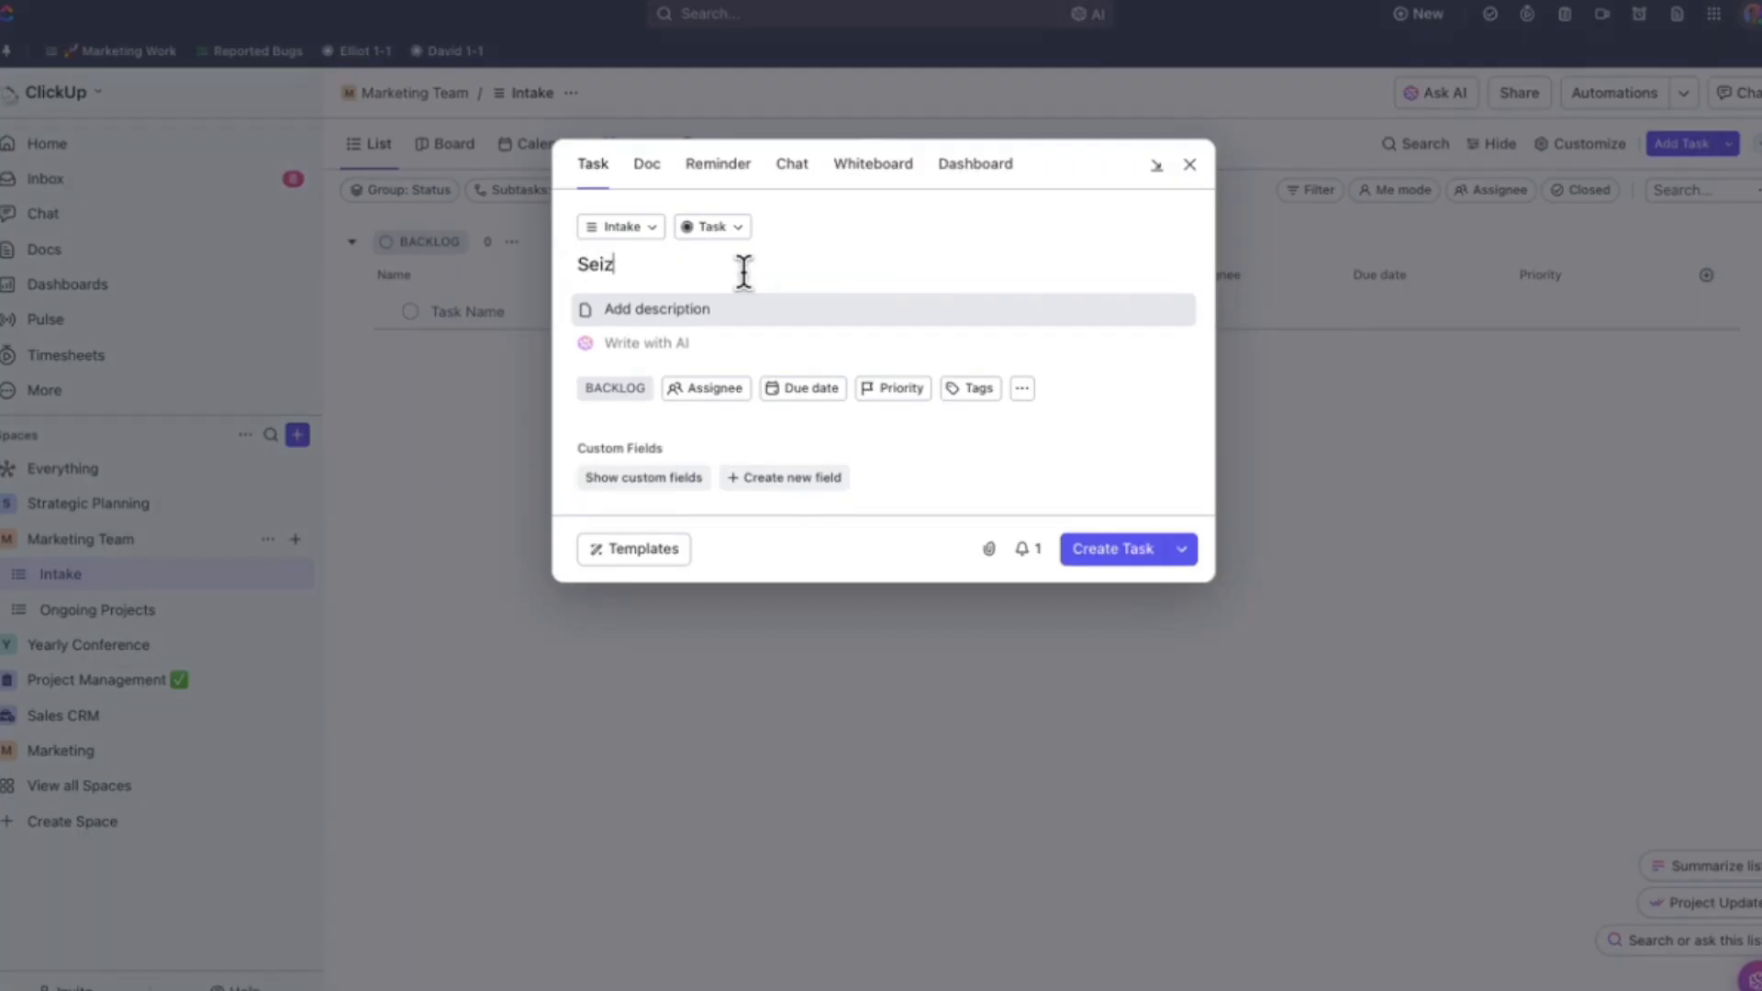
pyautogui.write('e the Day')
pyautogui.write('Marketing ')
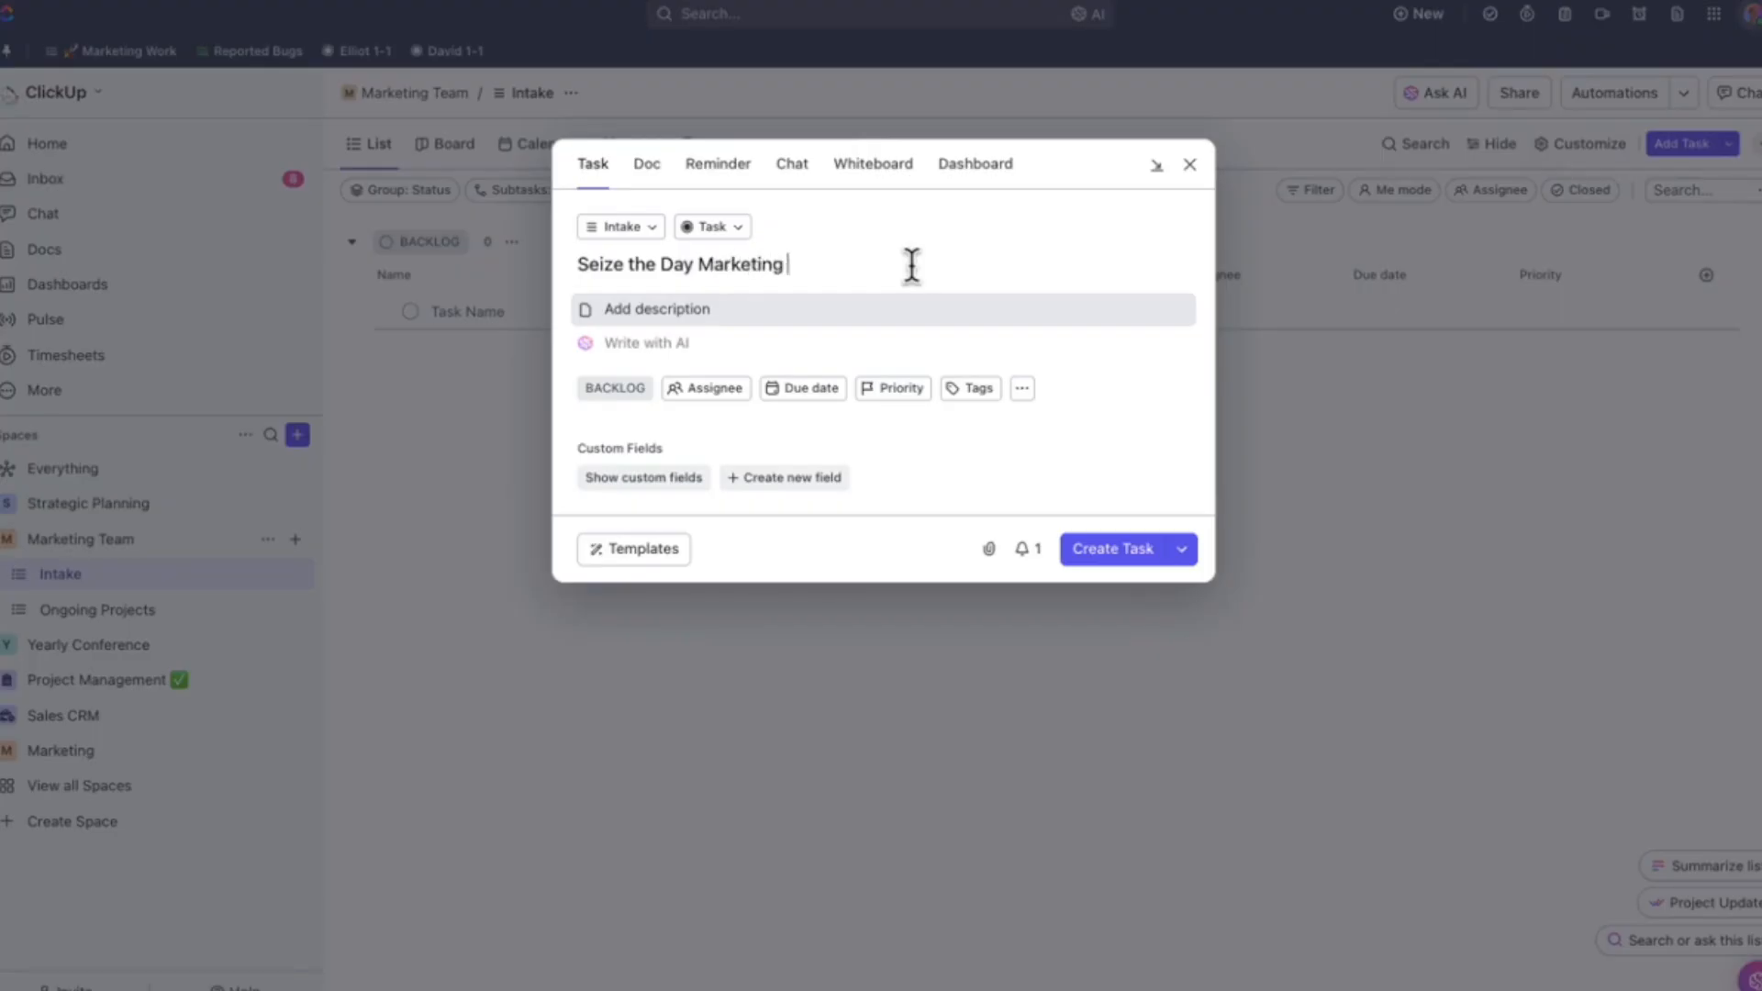
pyautogui.write('Campaign')
# - Have AI write the description using the task name as the prompt, insert the result and create the task
pyautogui.tripleClick(831, 269)
pyautogui.hotkey('ctrl', 'c')
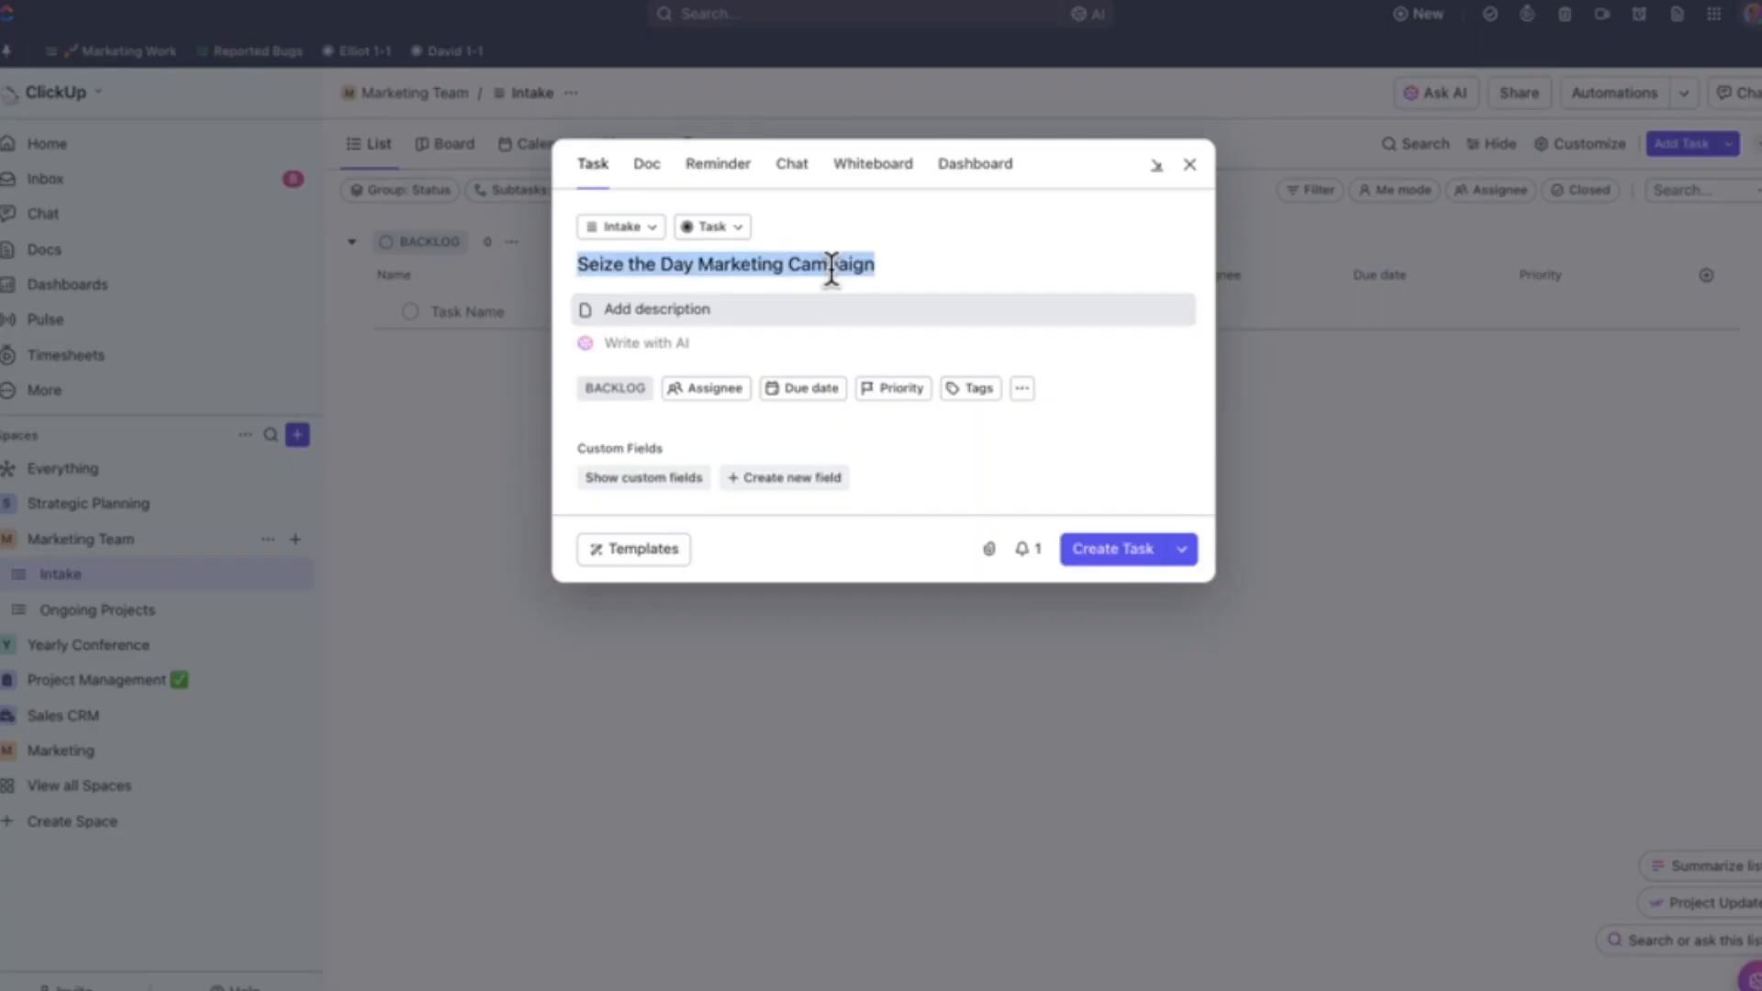
pyautogui.click(714, 348)
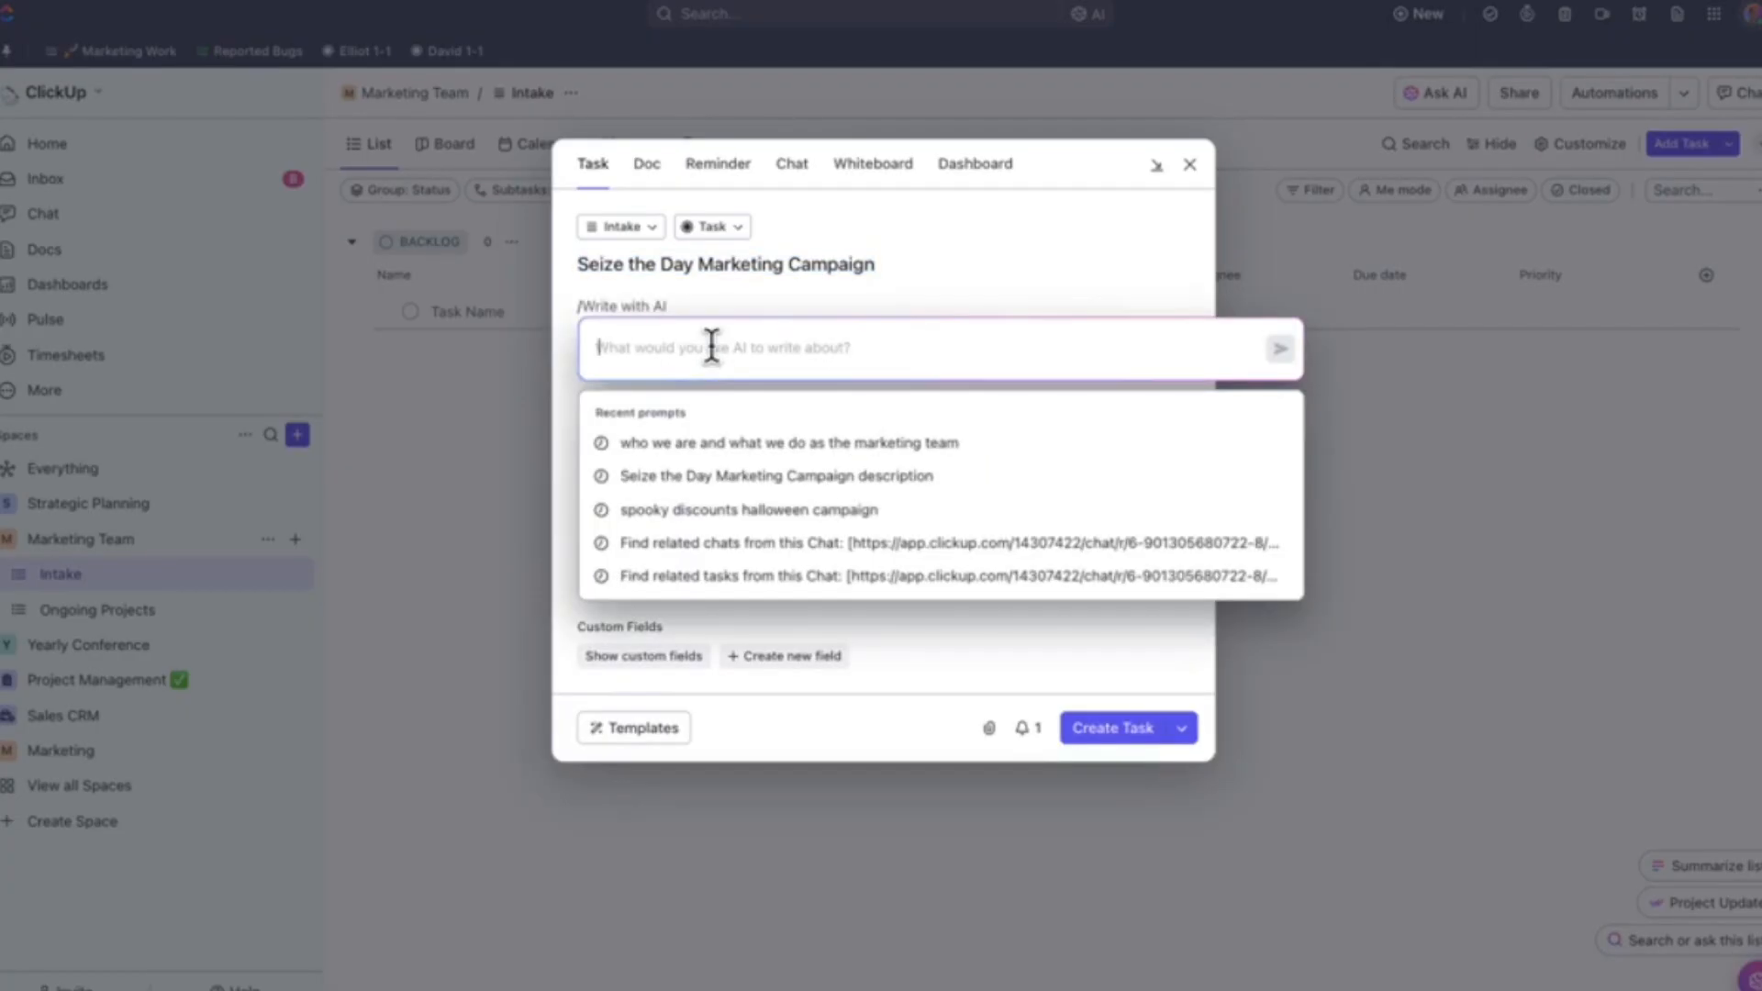
pyautogui.hotkey('ctrl', 'v')
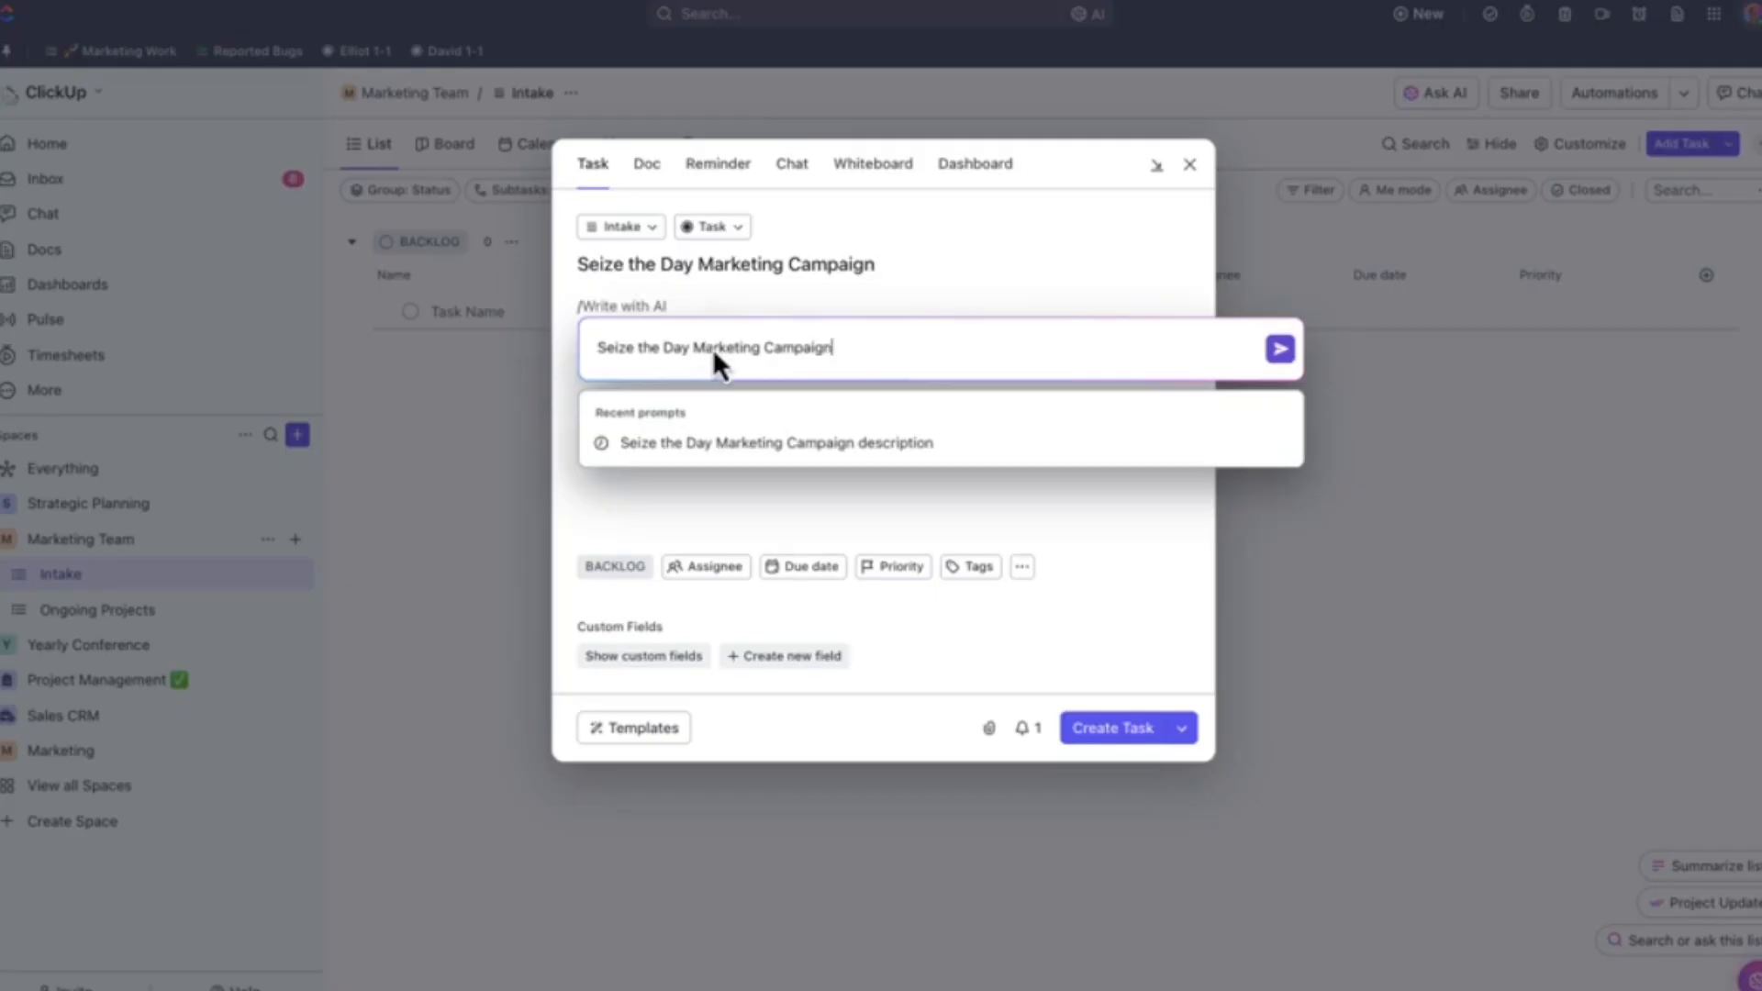
pyautogui.click(1280, 348)
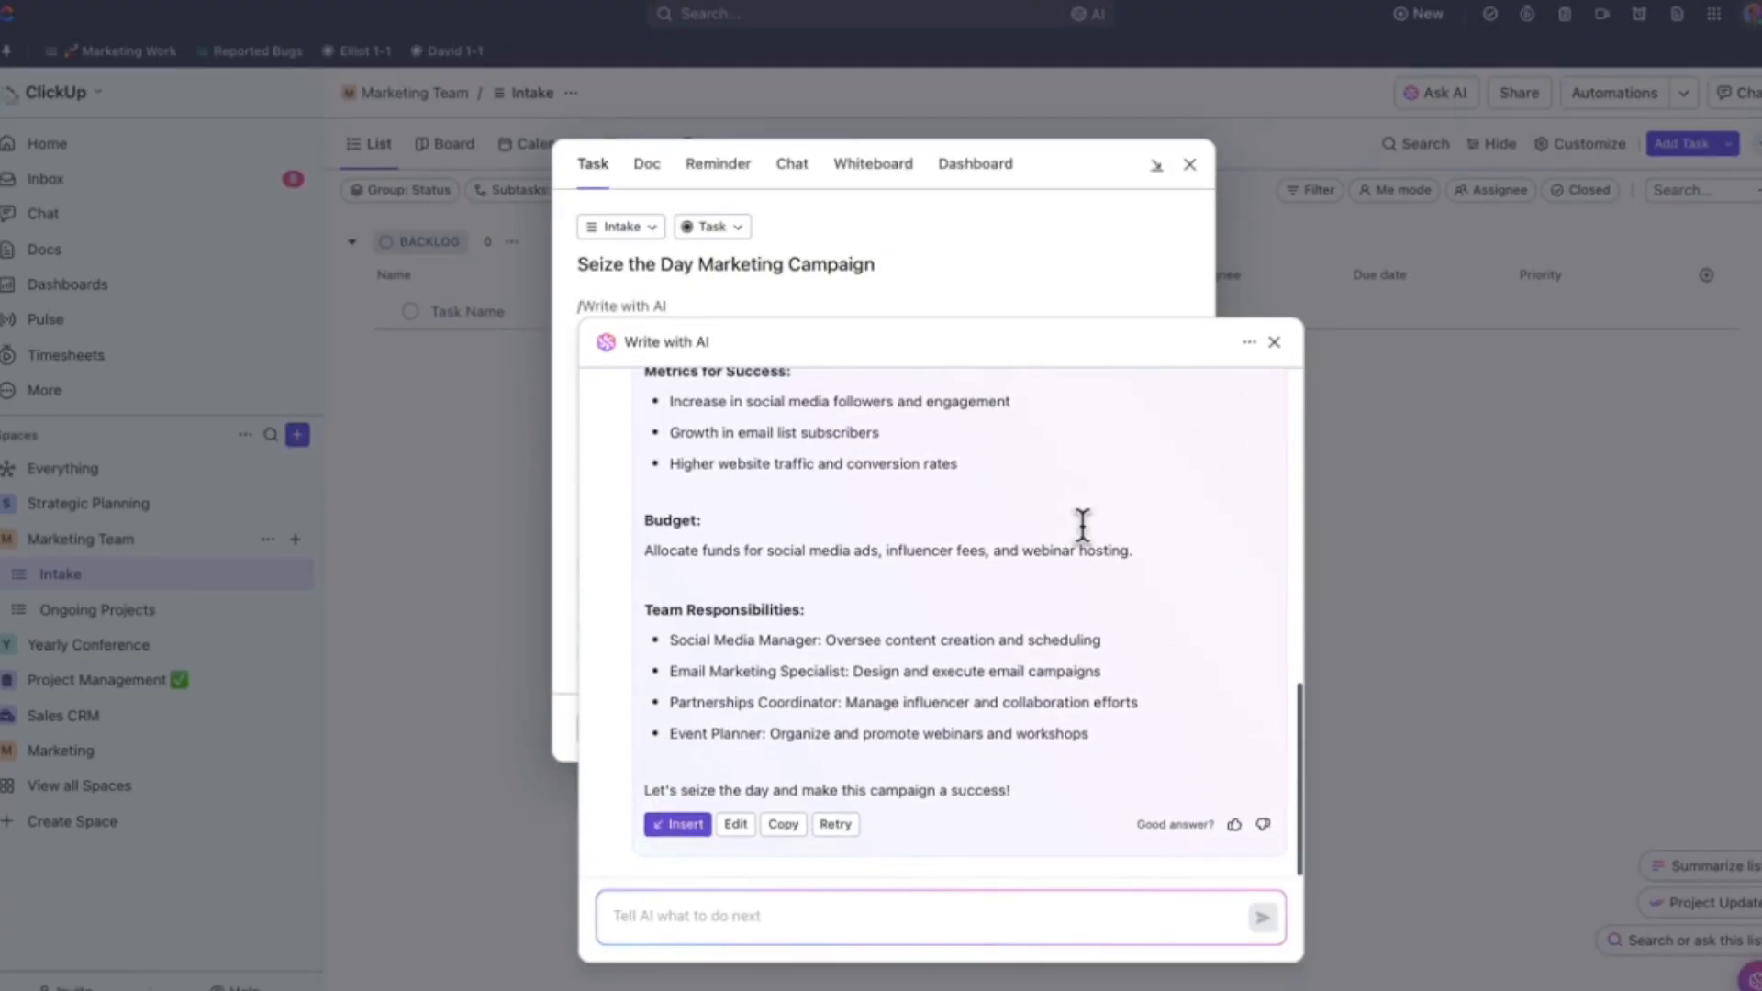
pyautogui.click(684, 825)
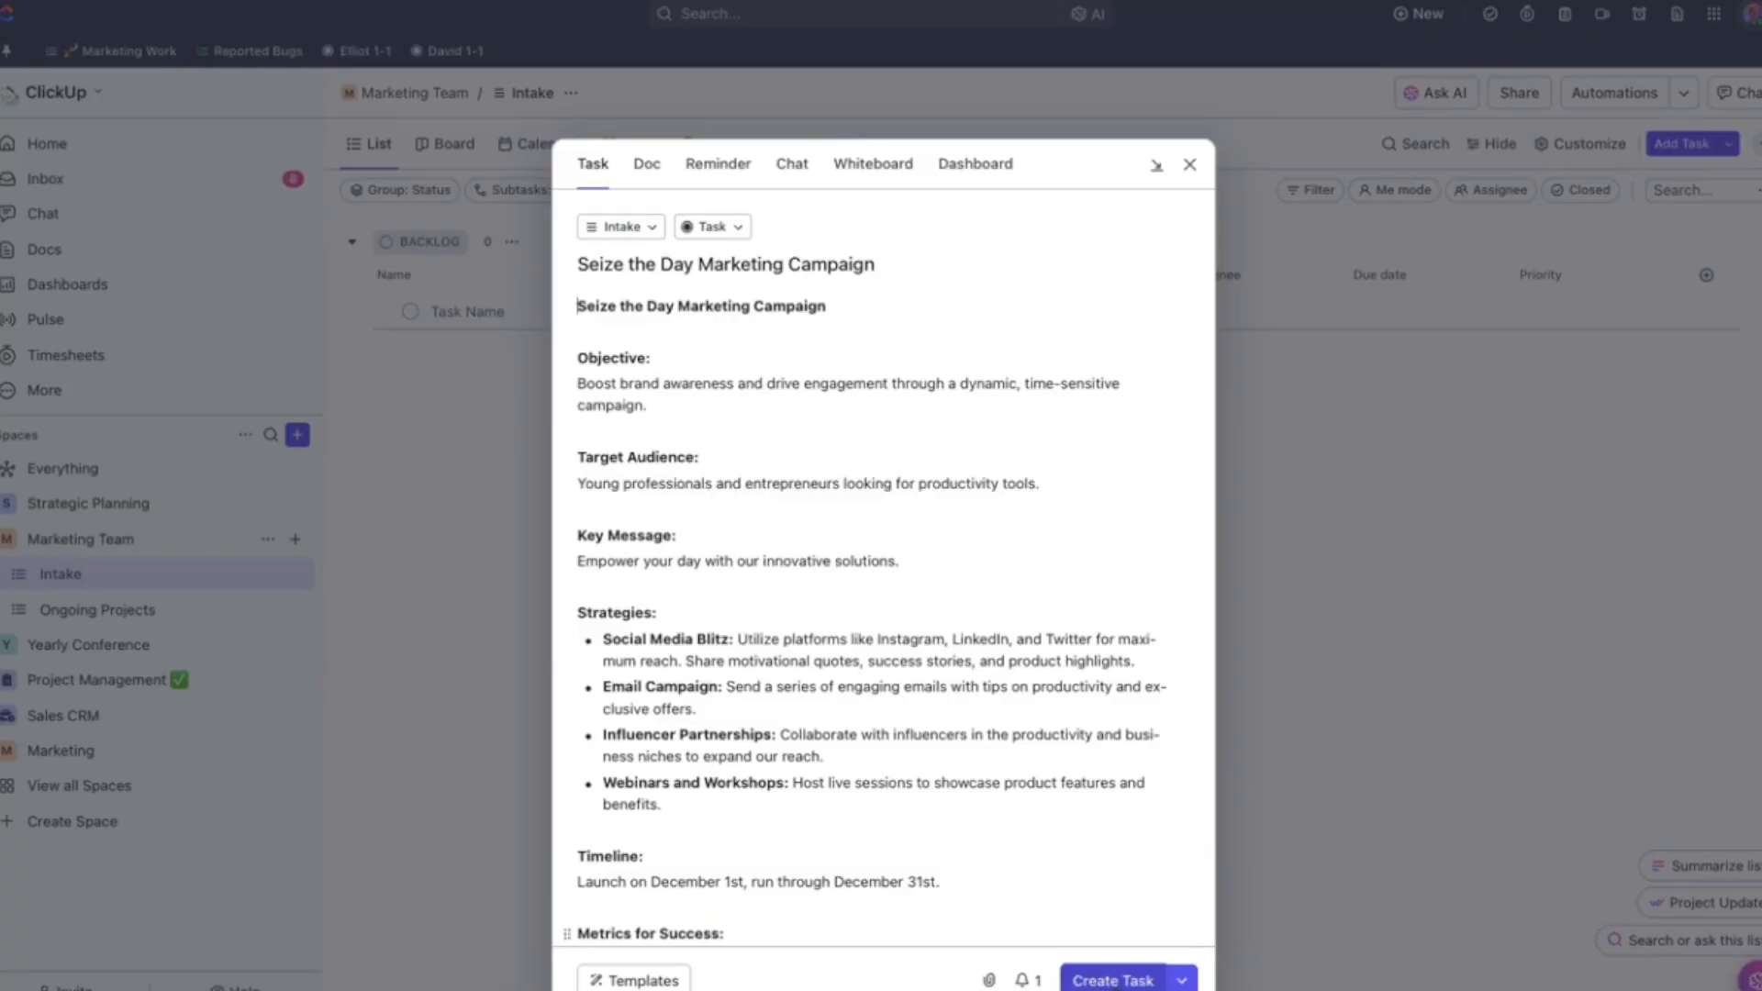
pyautogui.click(1113, 980)
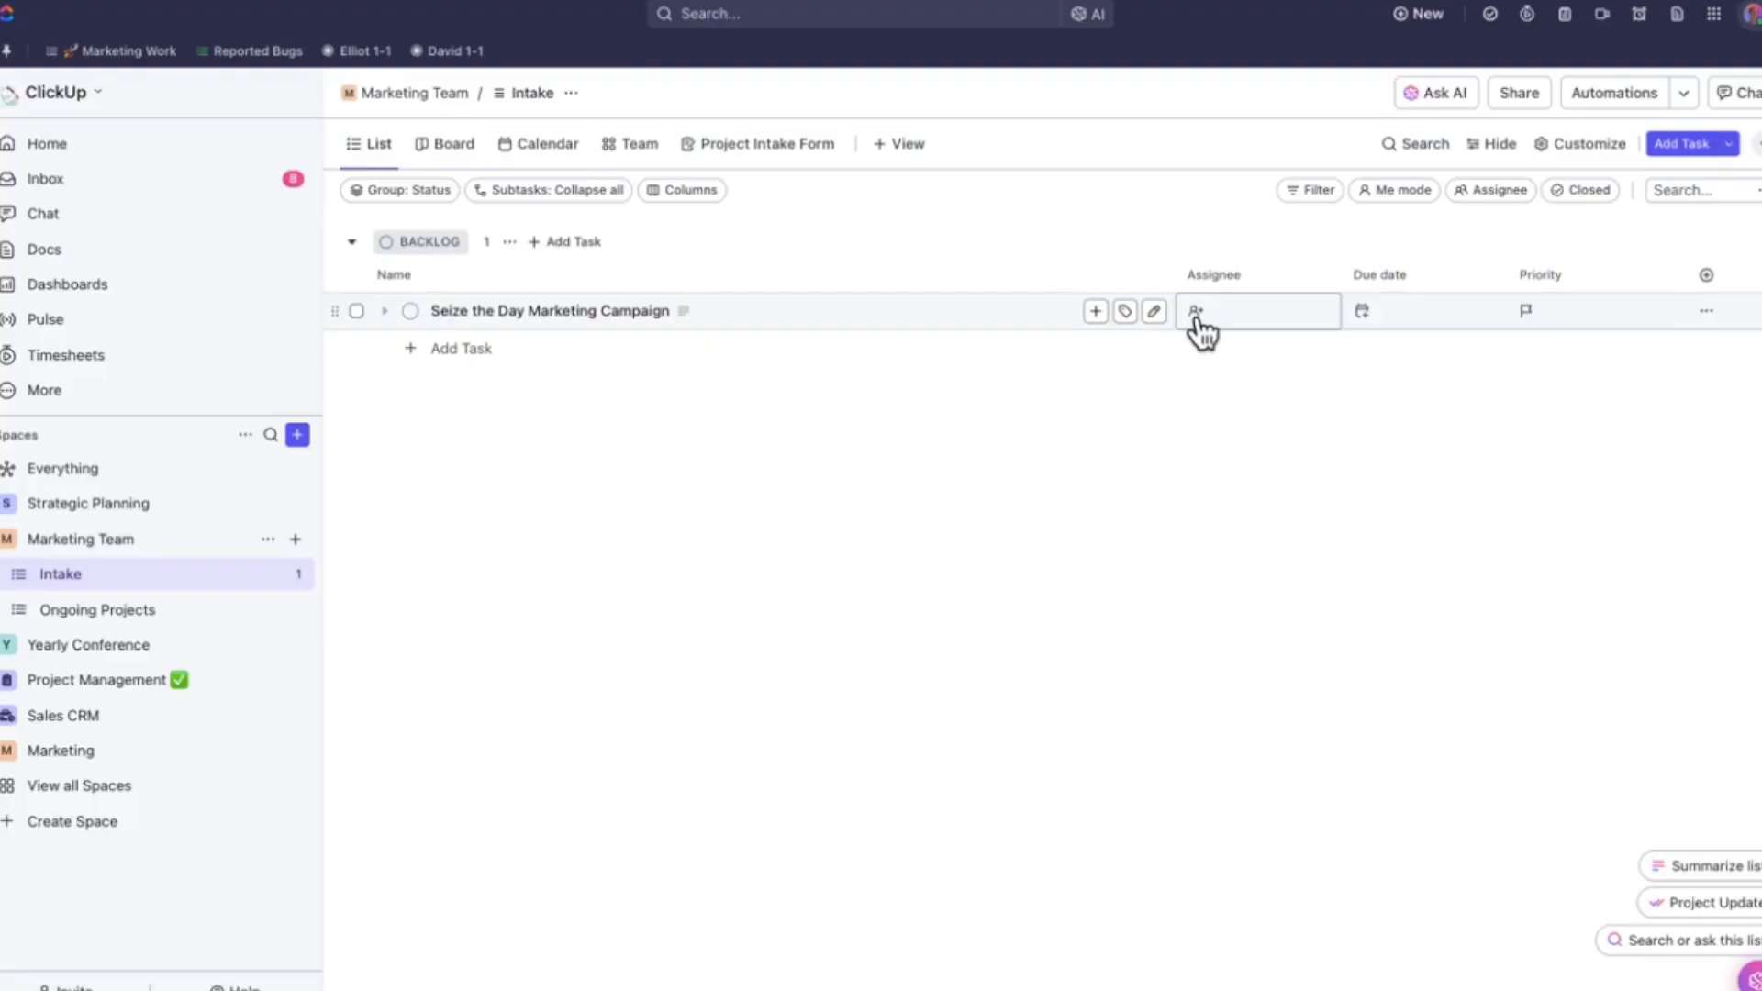
# - Assign the Seize the Day Marketing Campaign task to yourself and set its due date to Nov 22
pyautogui.press('m')
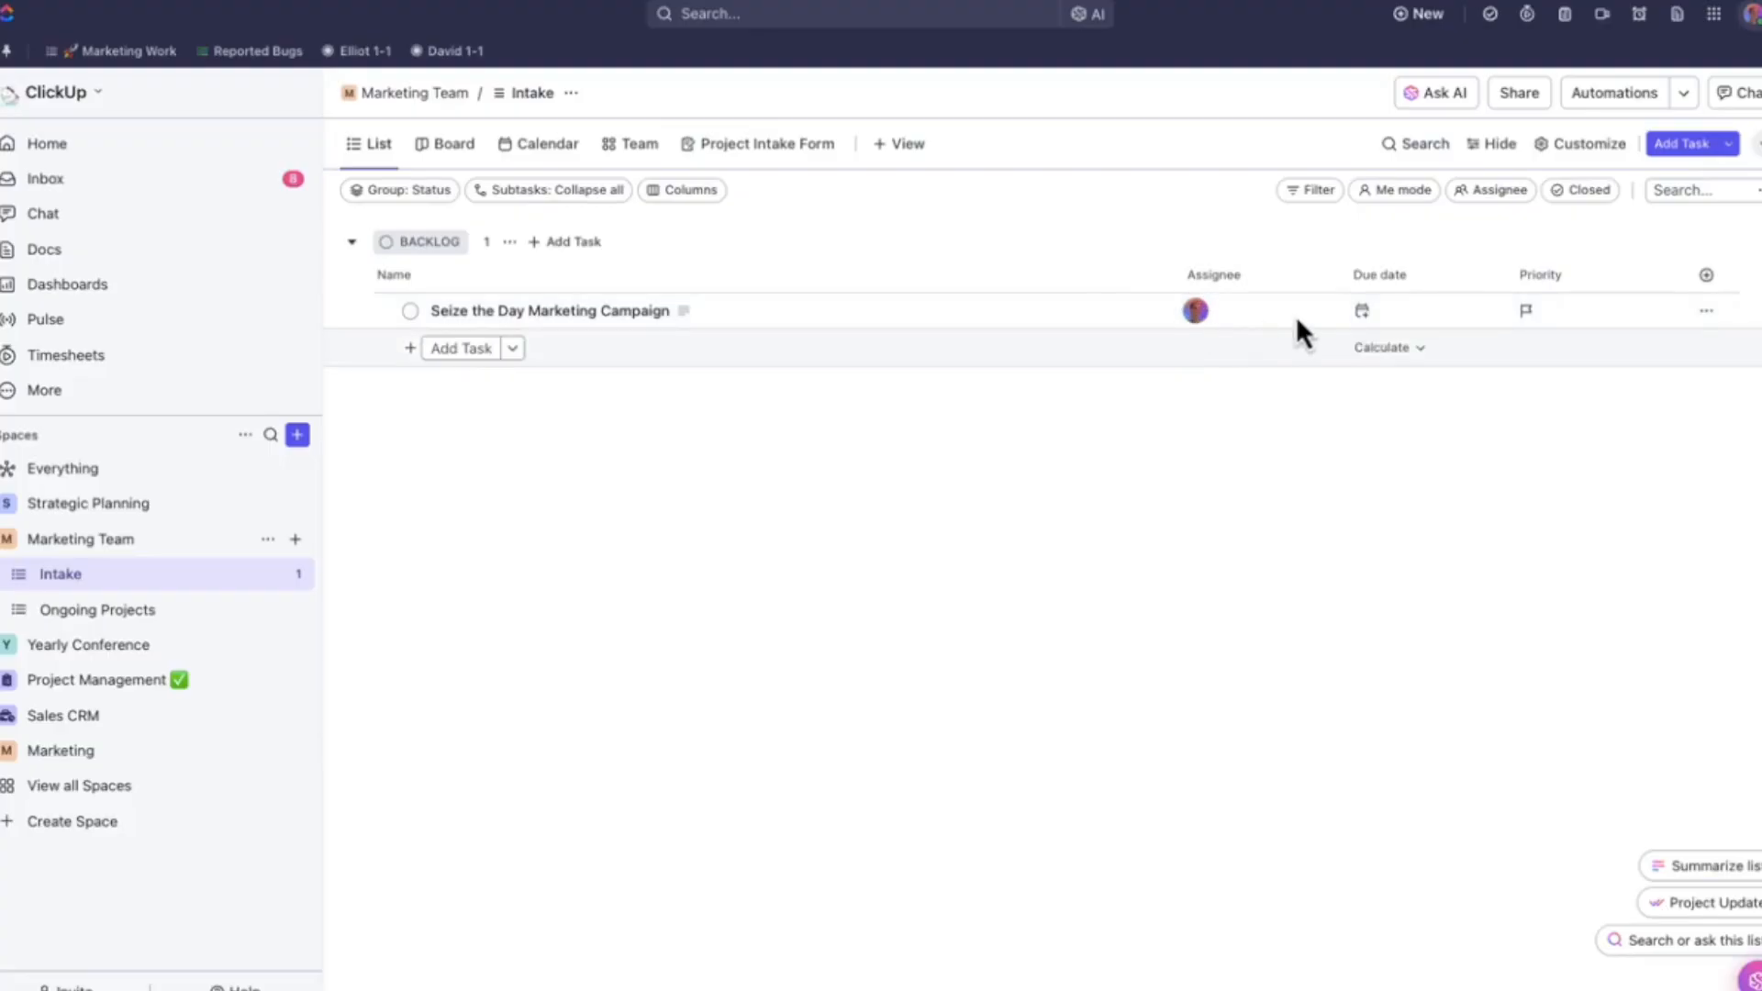
pyautogui.click(1365, 317)
pyautogui.click(1432, 578)
# - Set the Seize the Day Marketing Campaign task's priority to Low
pyautogui.click(1562, 310)
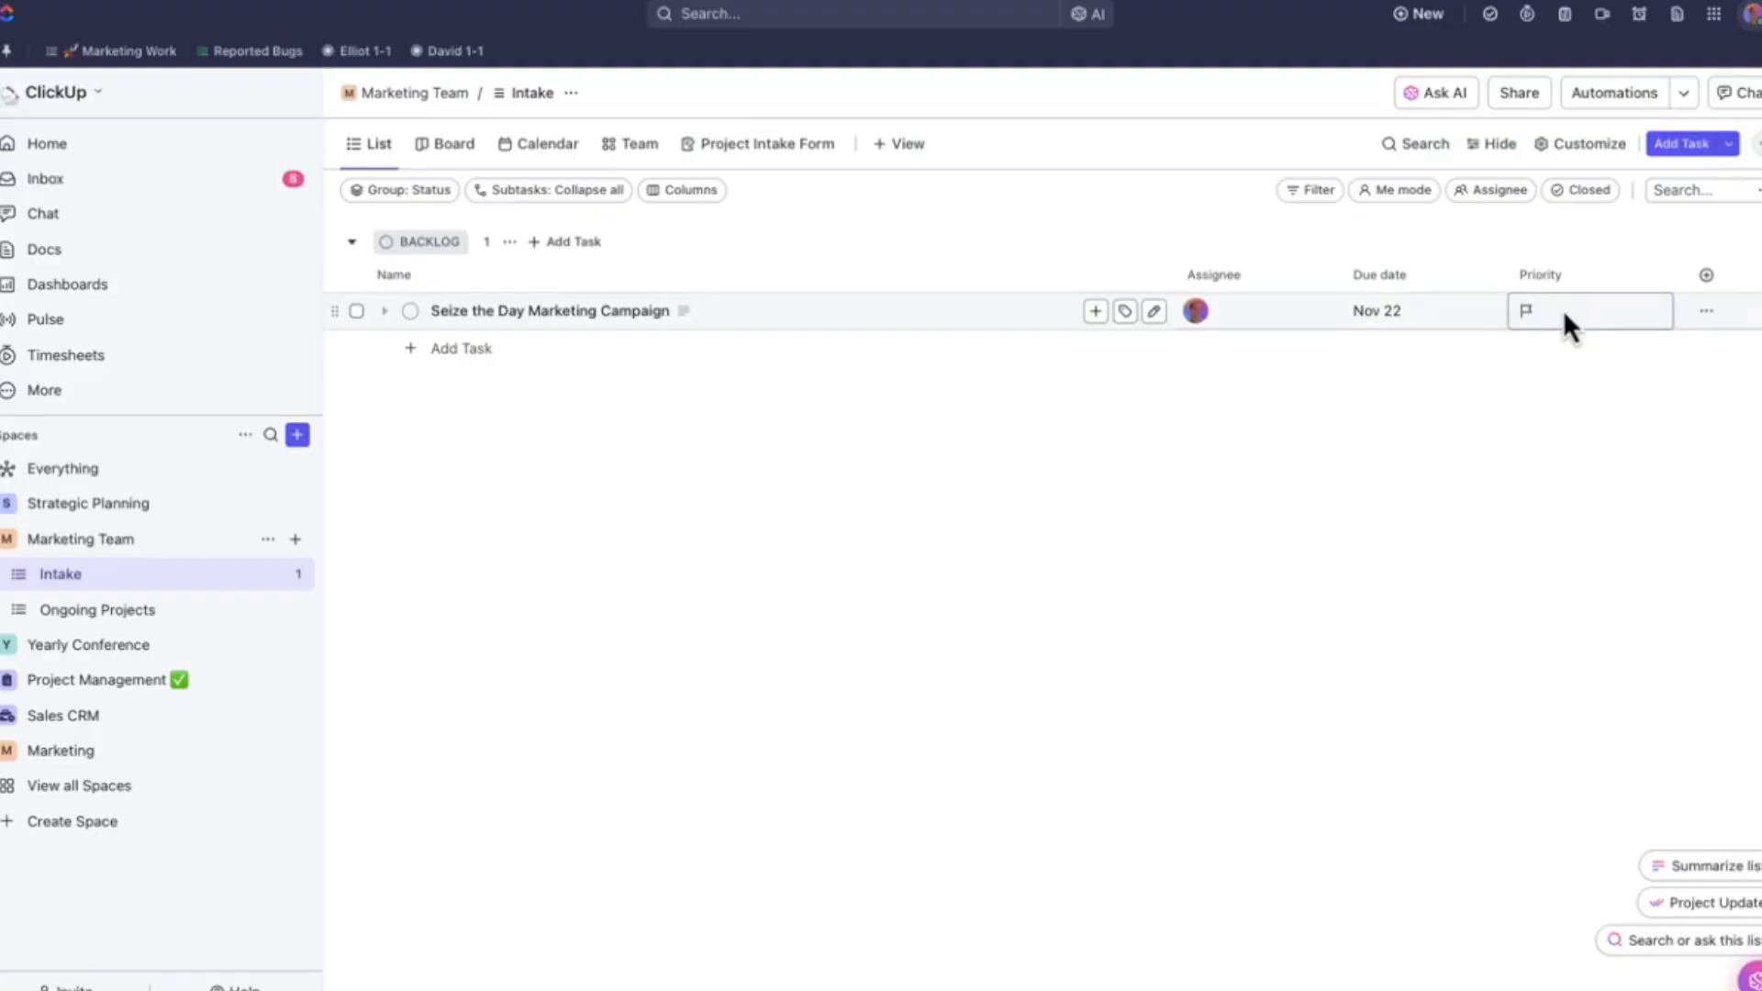
pyautogui.click(1562, 310)
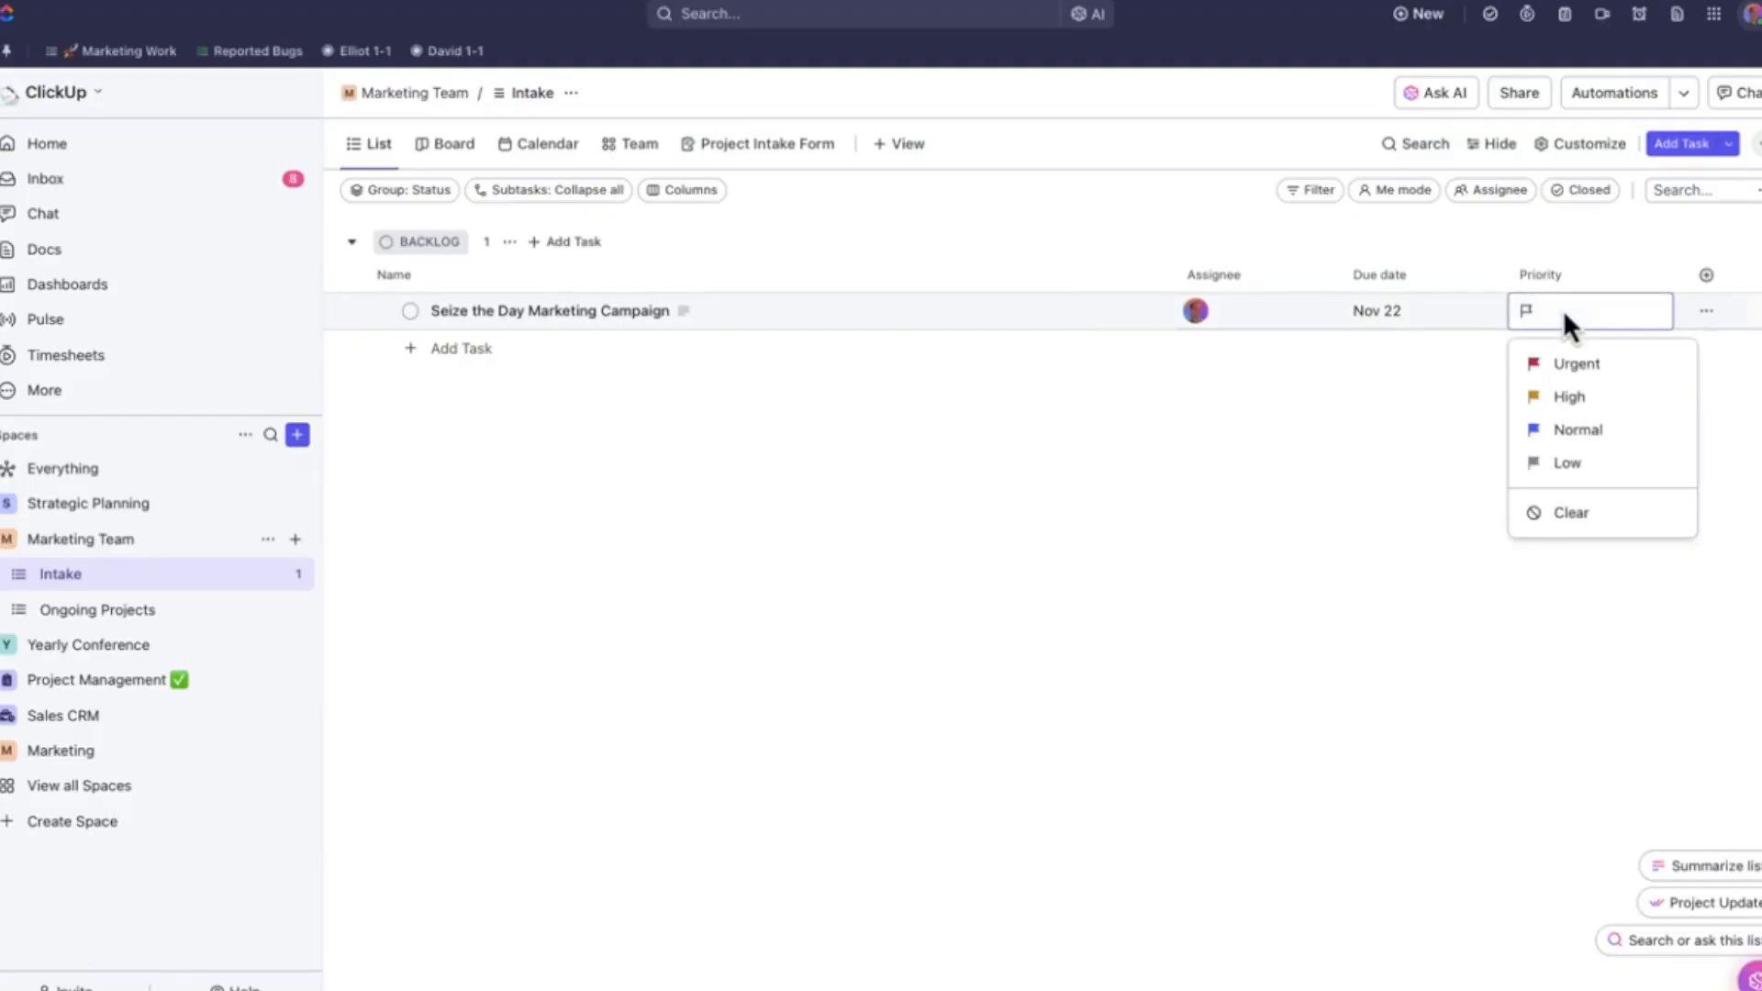
pyautogui.click(1597, 460)
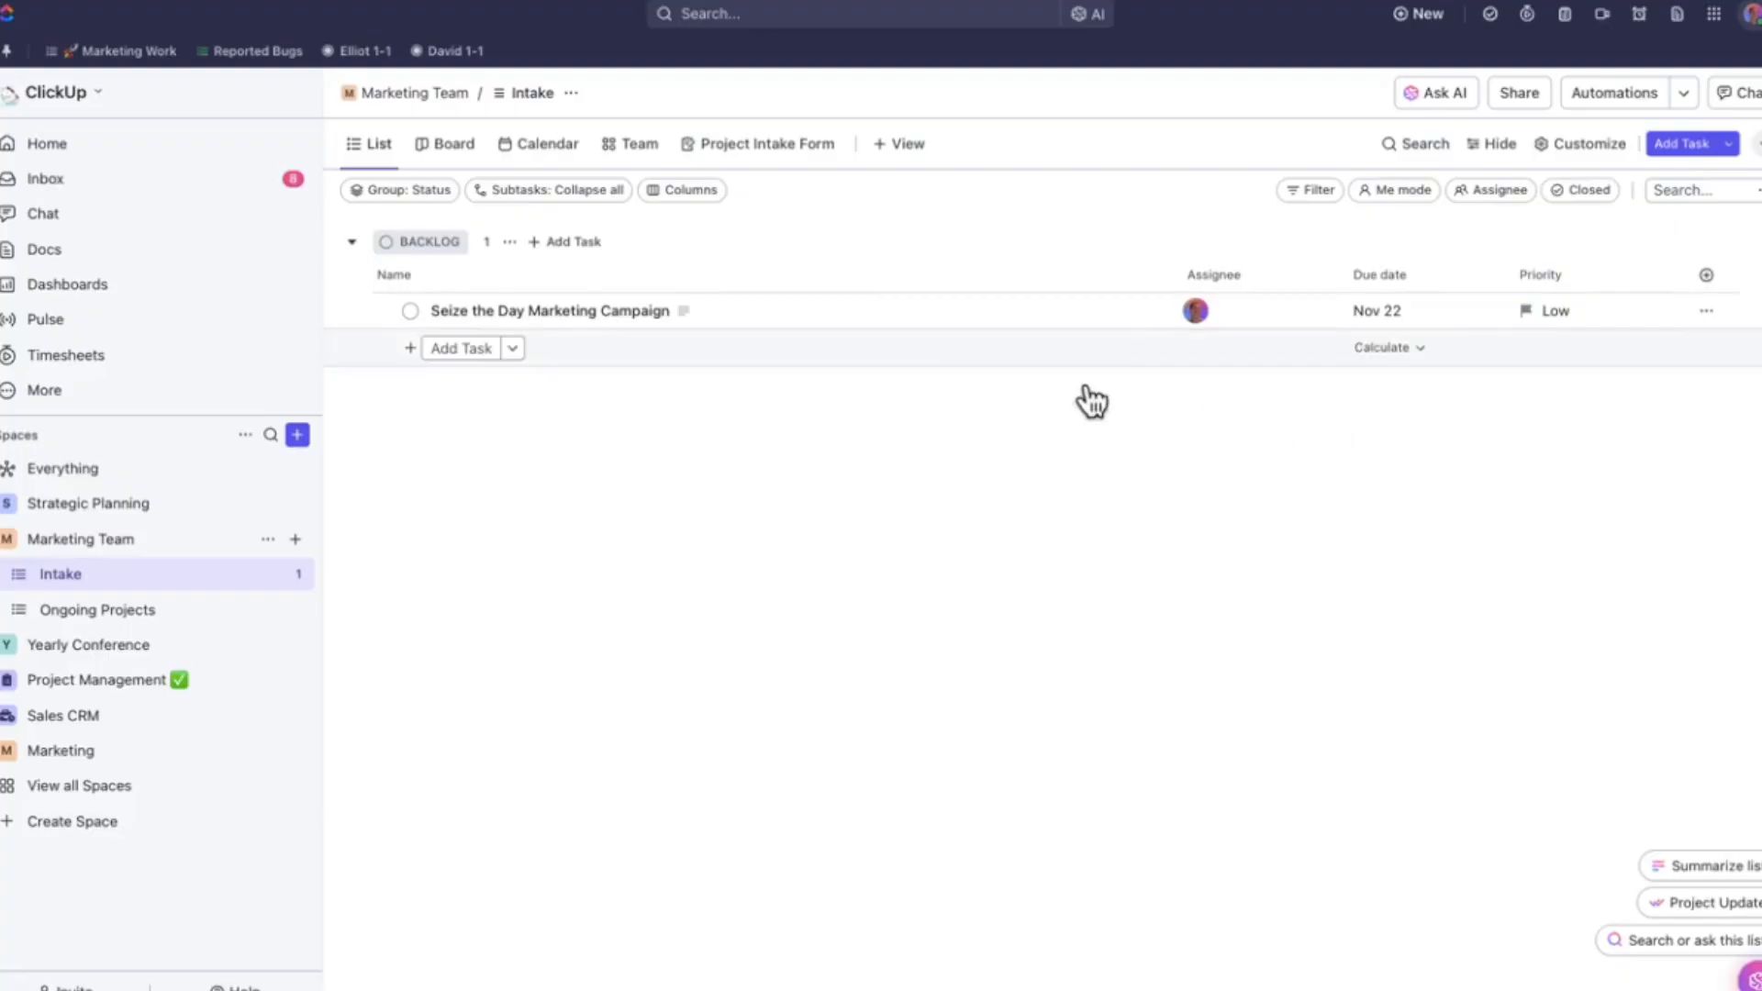
# - Open the Seize the Day Marketing Campaign task and have AI suggest subtasks for it
pyautogui.click(588, 312)
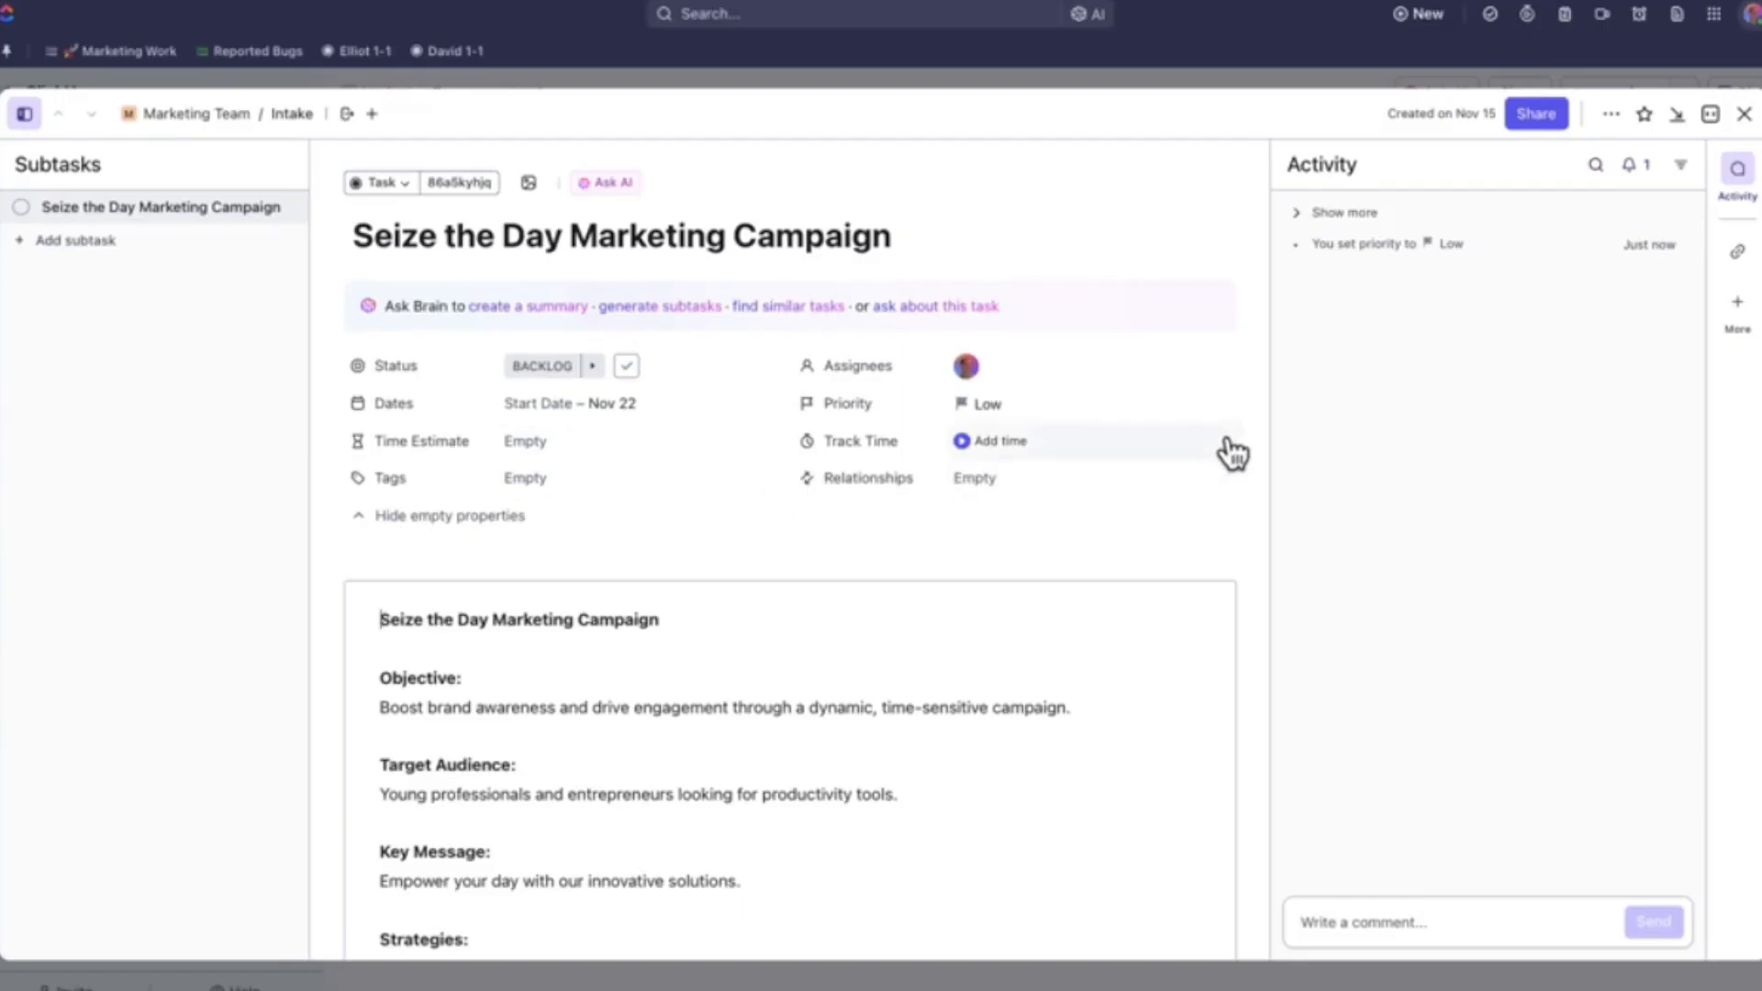
pyautogui.scroll(-1, 1228, 445)
pyautogui.scroll(-3, 1226, 438)
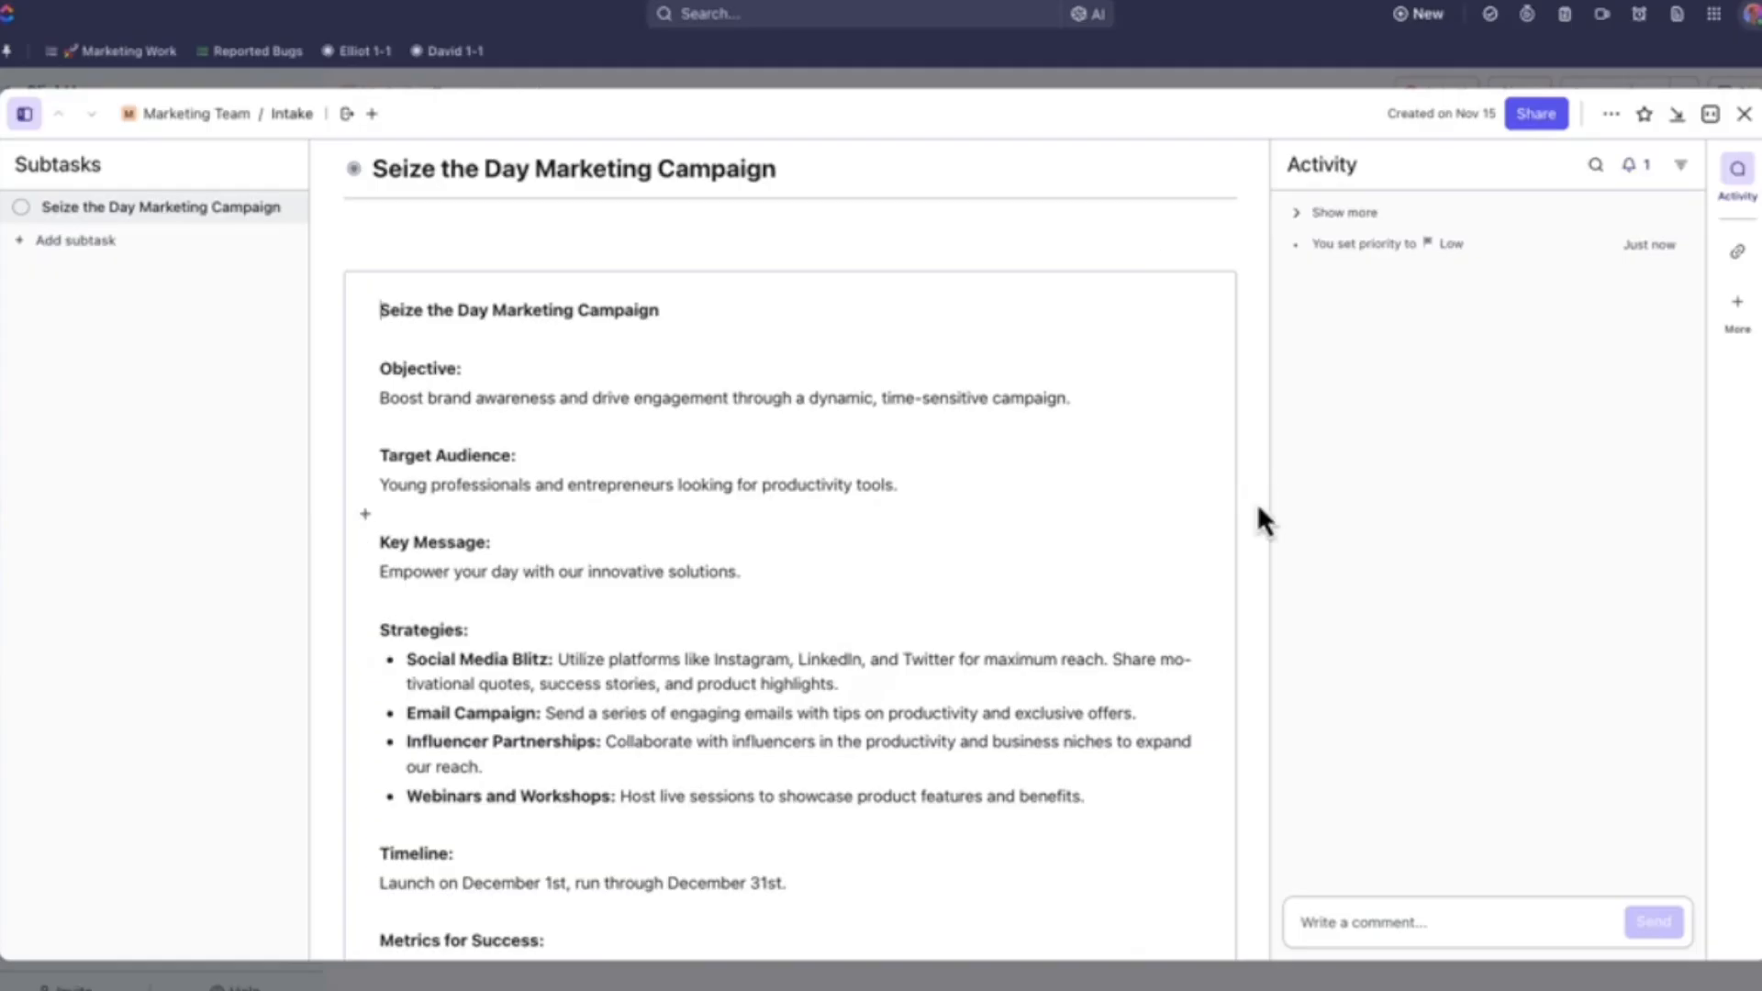
pyautogui.scroll(-10, 1257, 503)
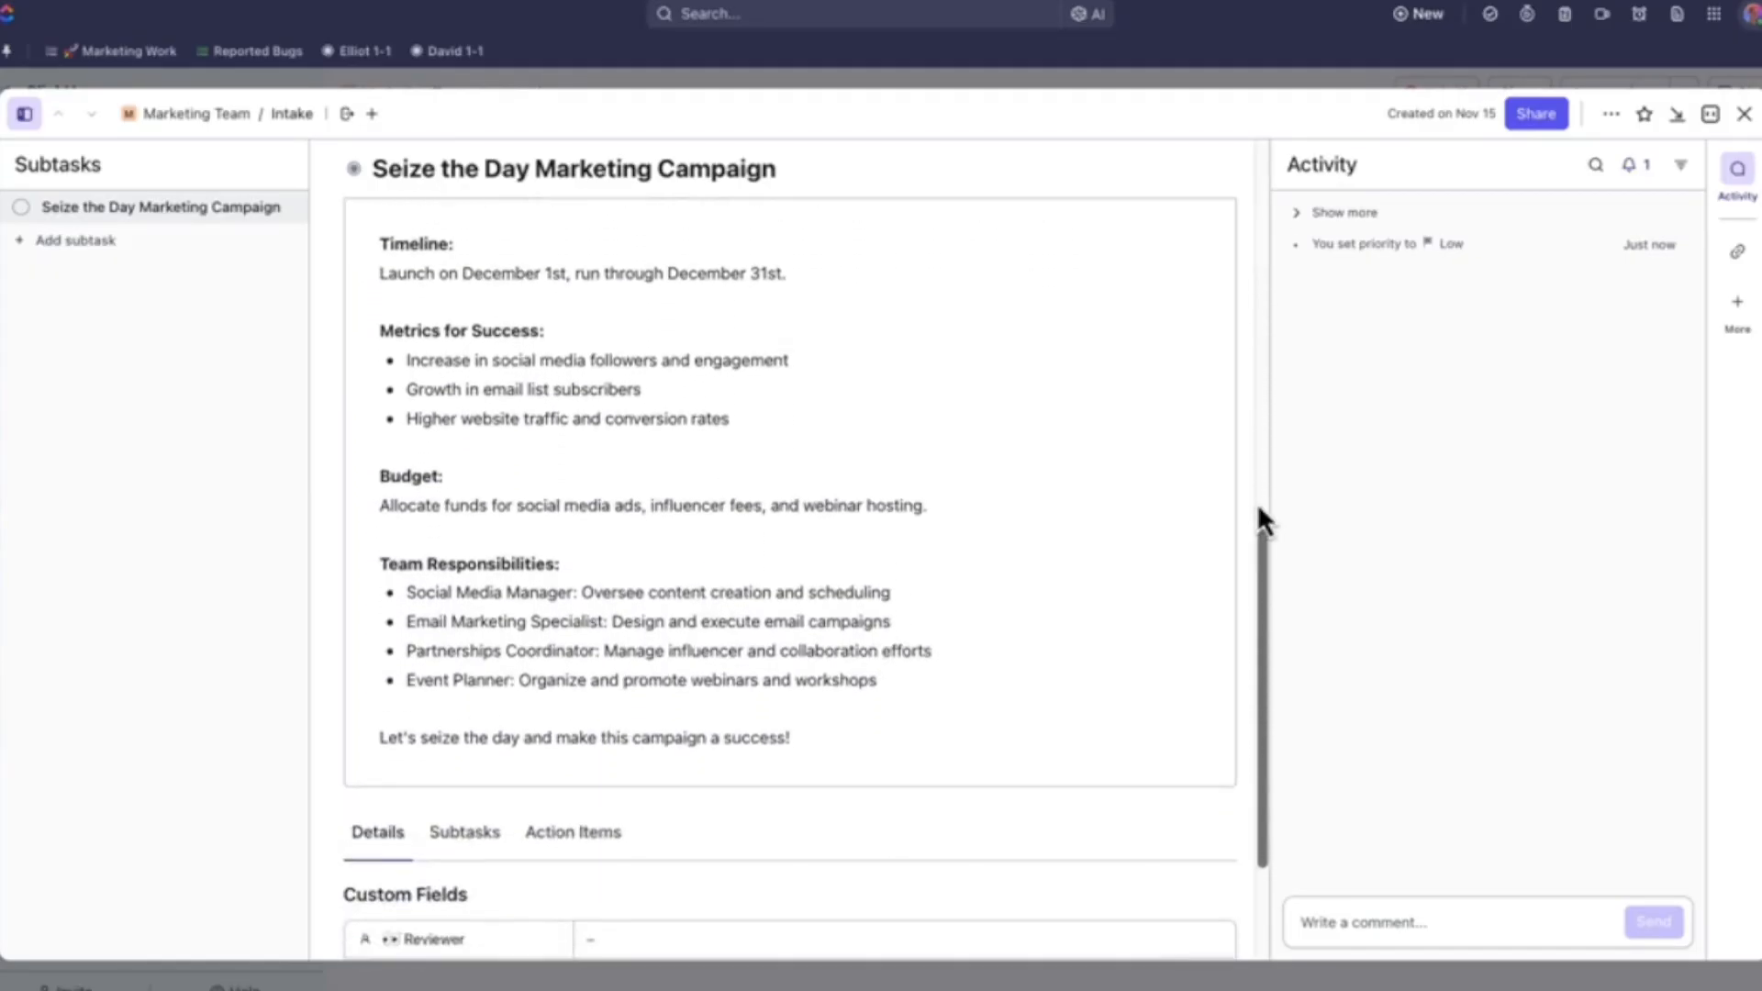
pyautogui.scroll(-5, 1257, 503)
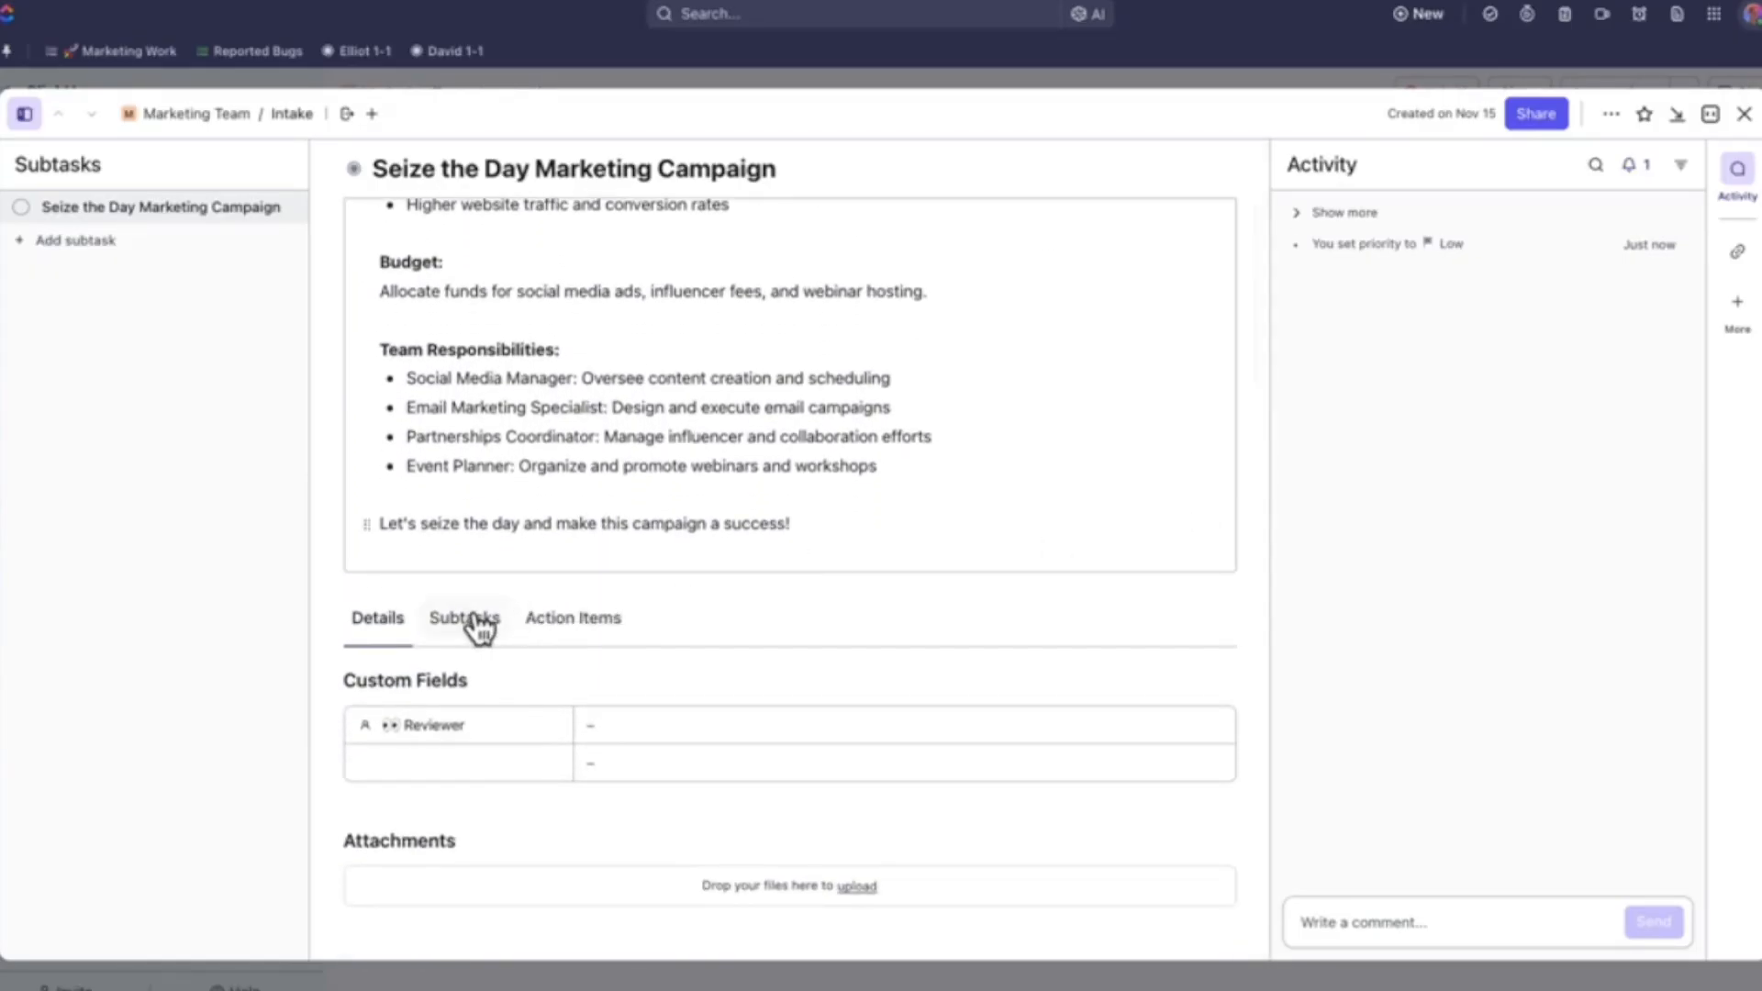
pyautogui.click(474, 621)
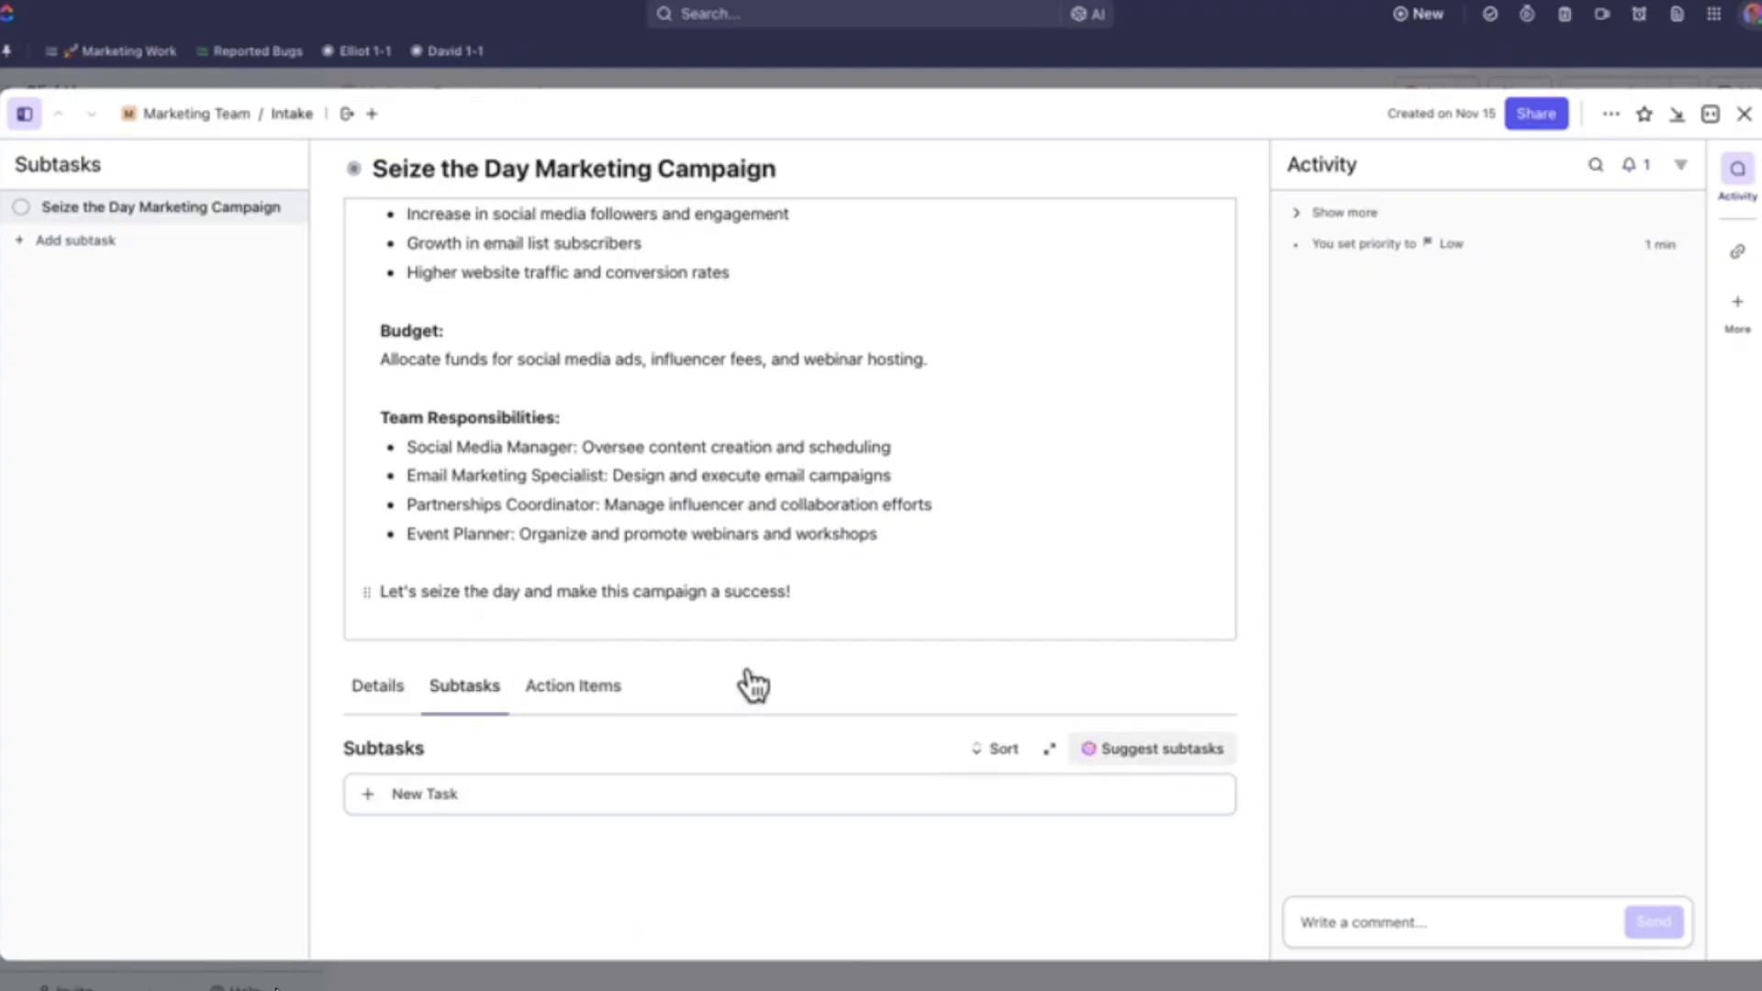
pyautogui.click(1159, 752)
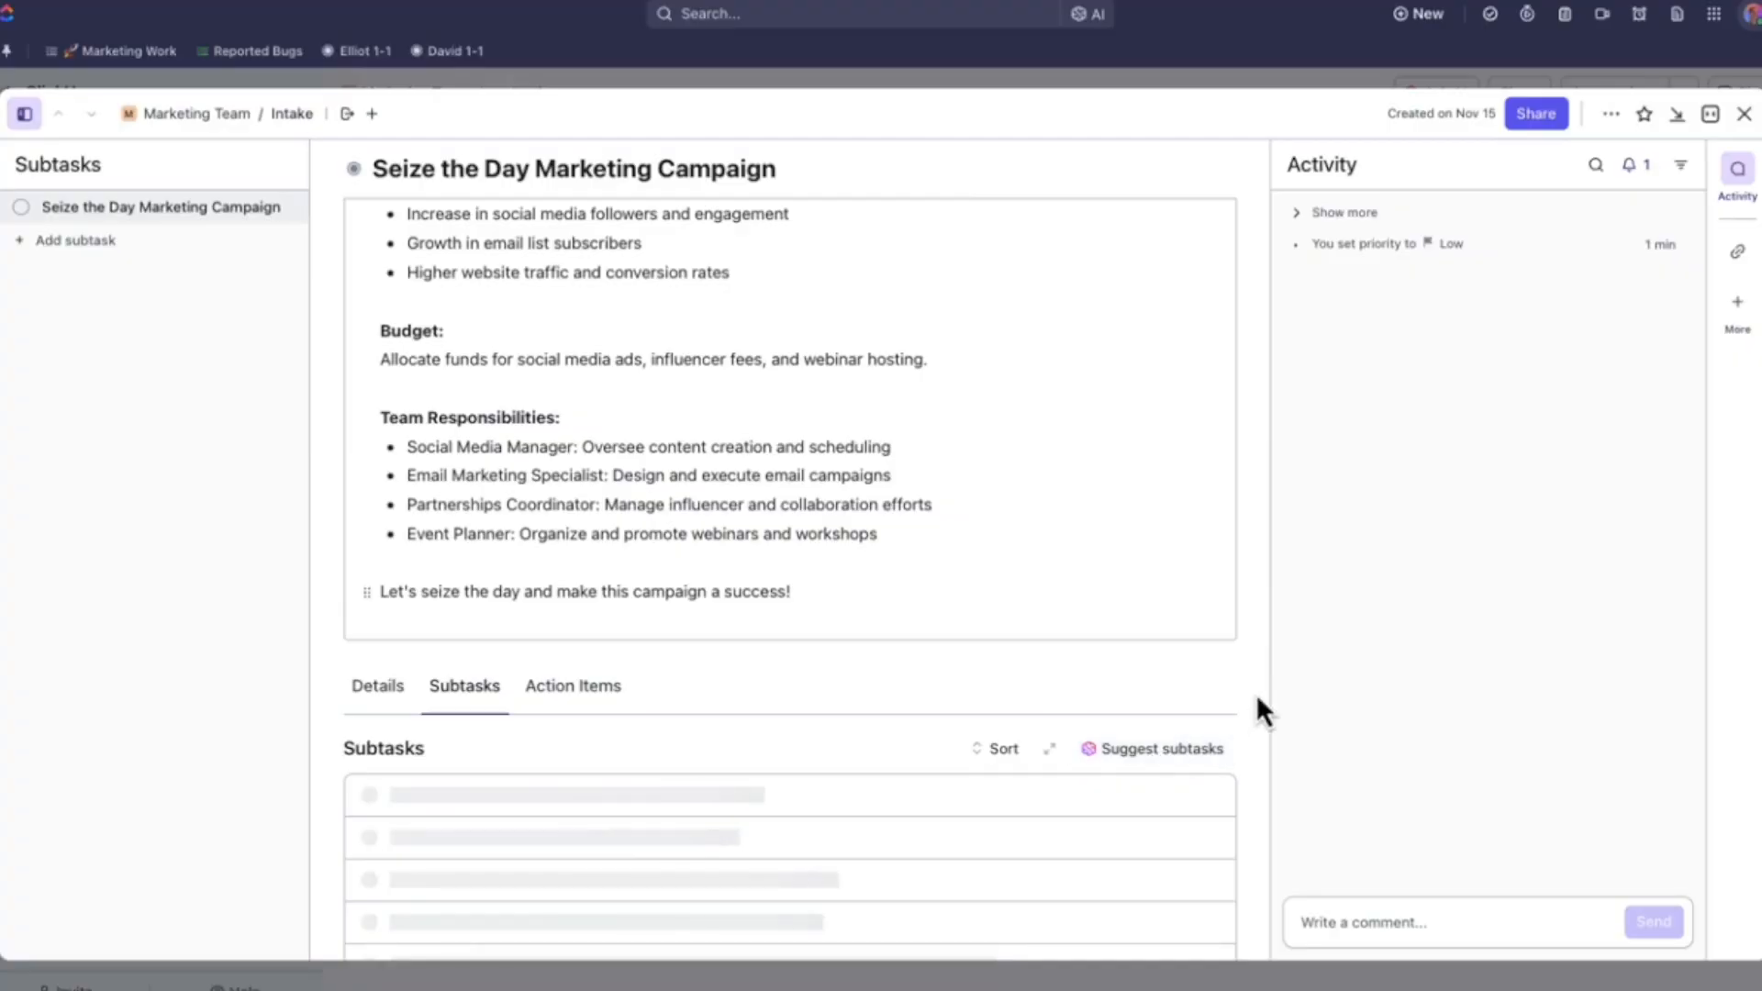
pyautogui.scroll(-3, 1255, 692)
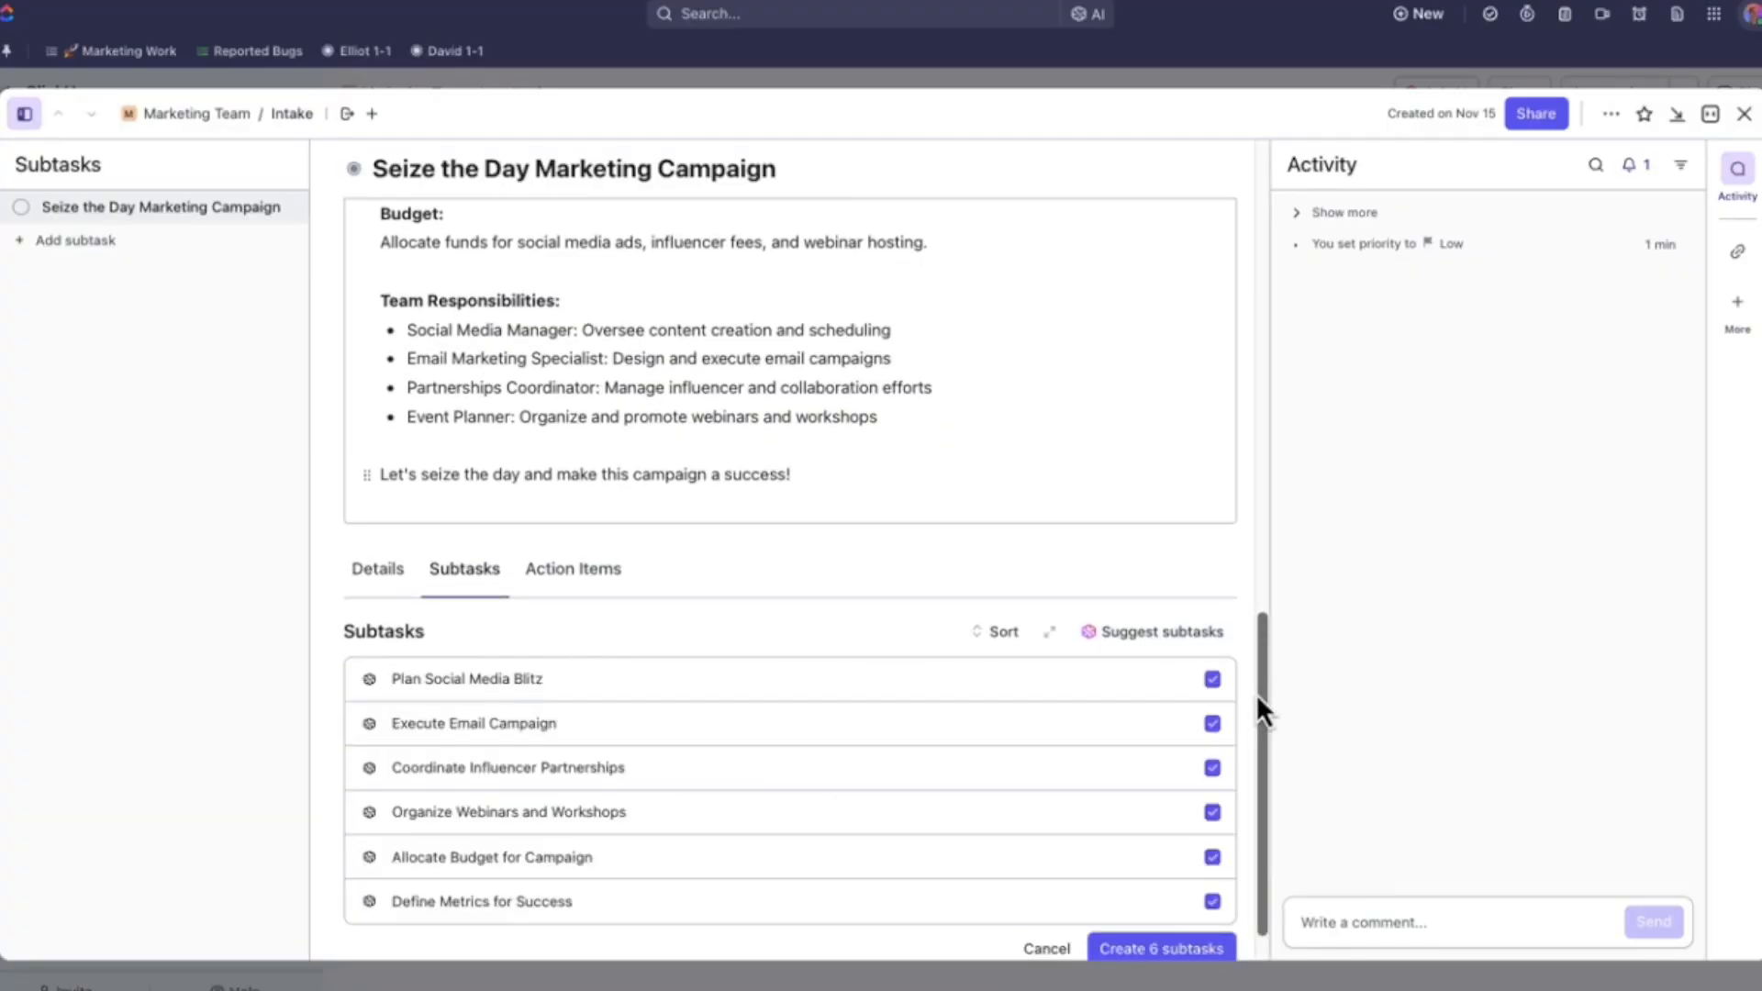
pyautogui.scroll(-1, 1256, 711)
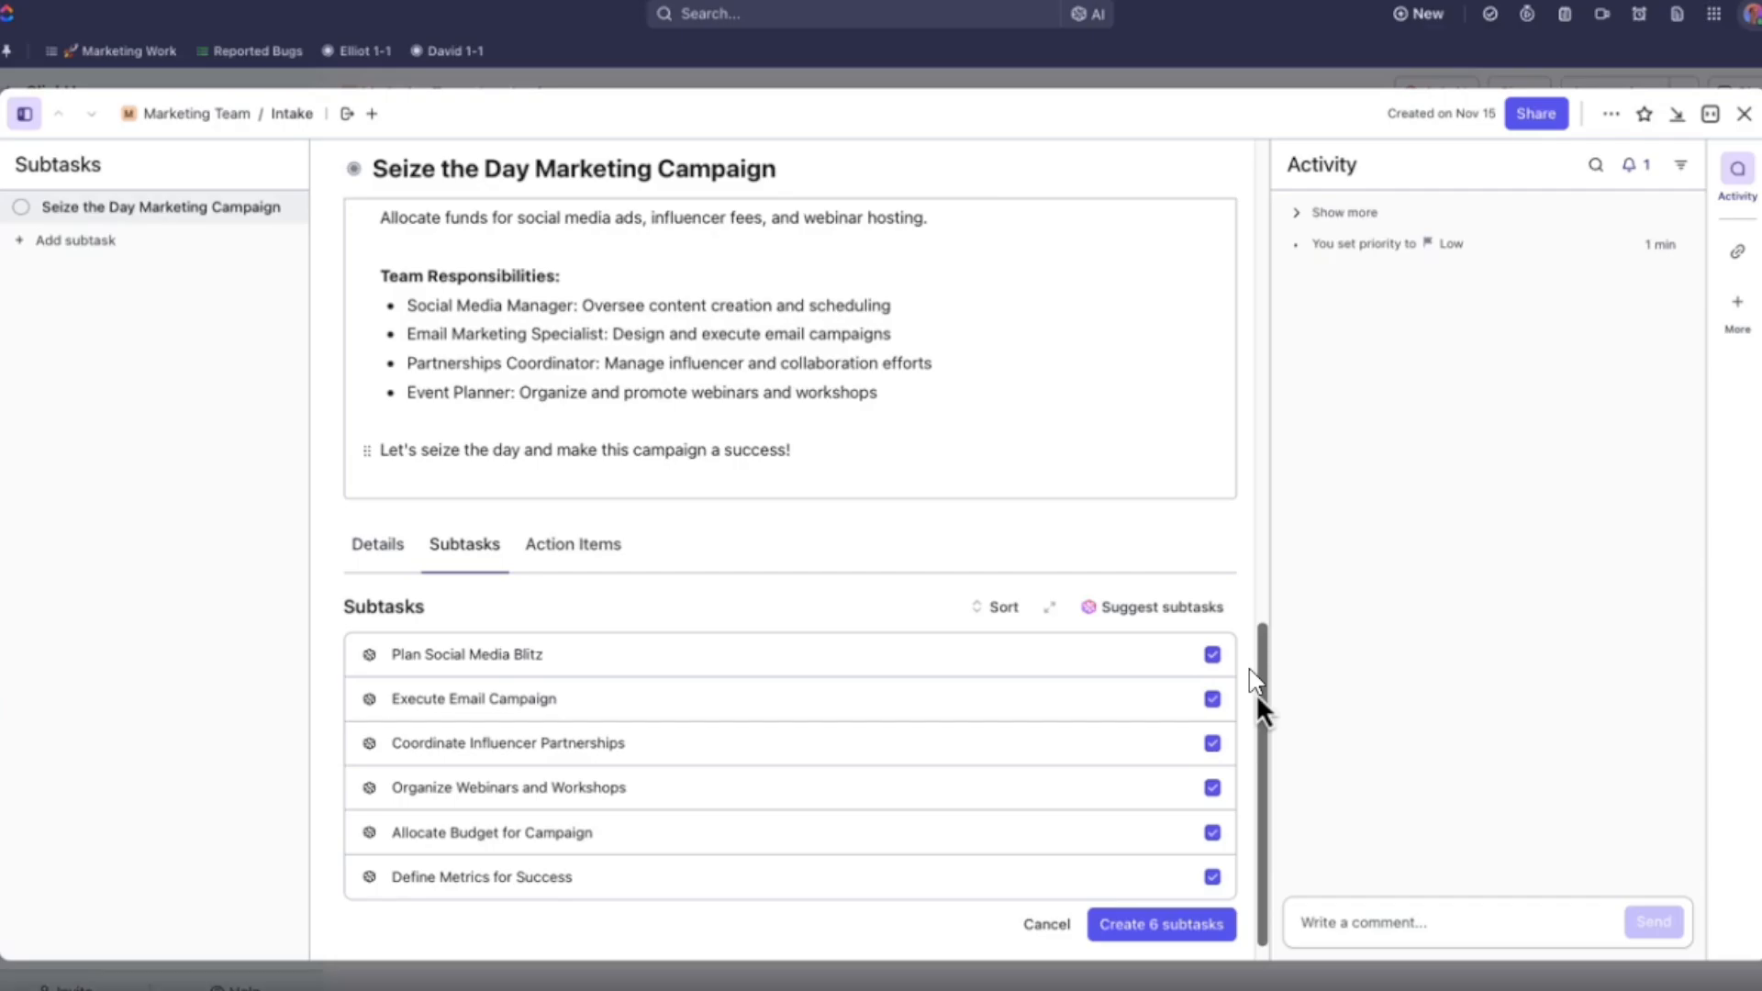
# - Create only the suggested subtasks Execute Email Campaign, Organize Webinars and Workshops, and Define Metrics for Success
pyautogui.click(1212, 833)
pyautogui.click(1212, 743)
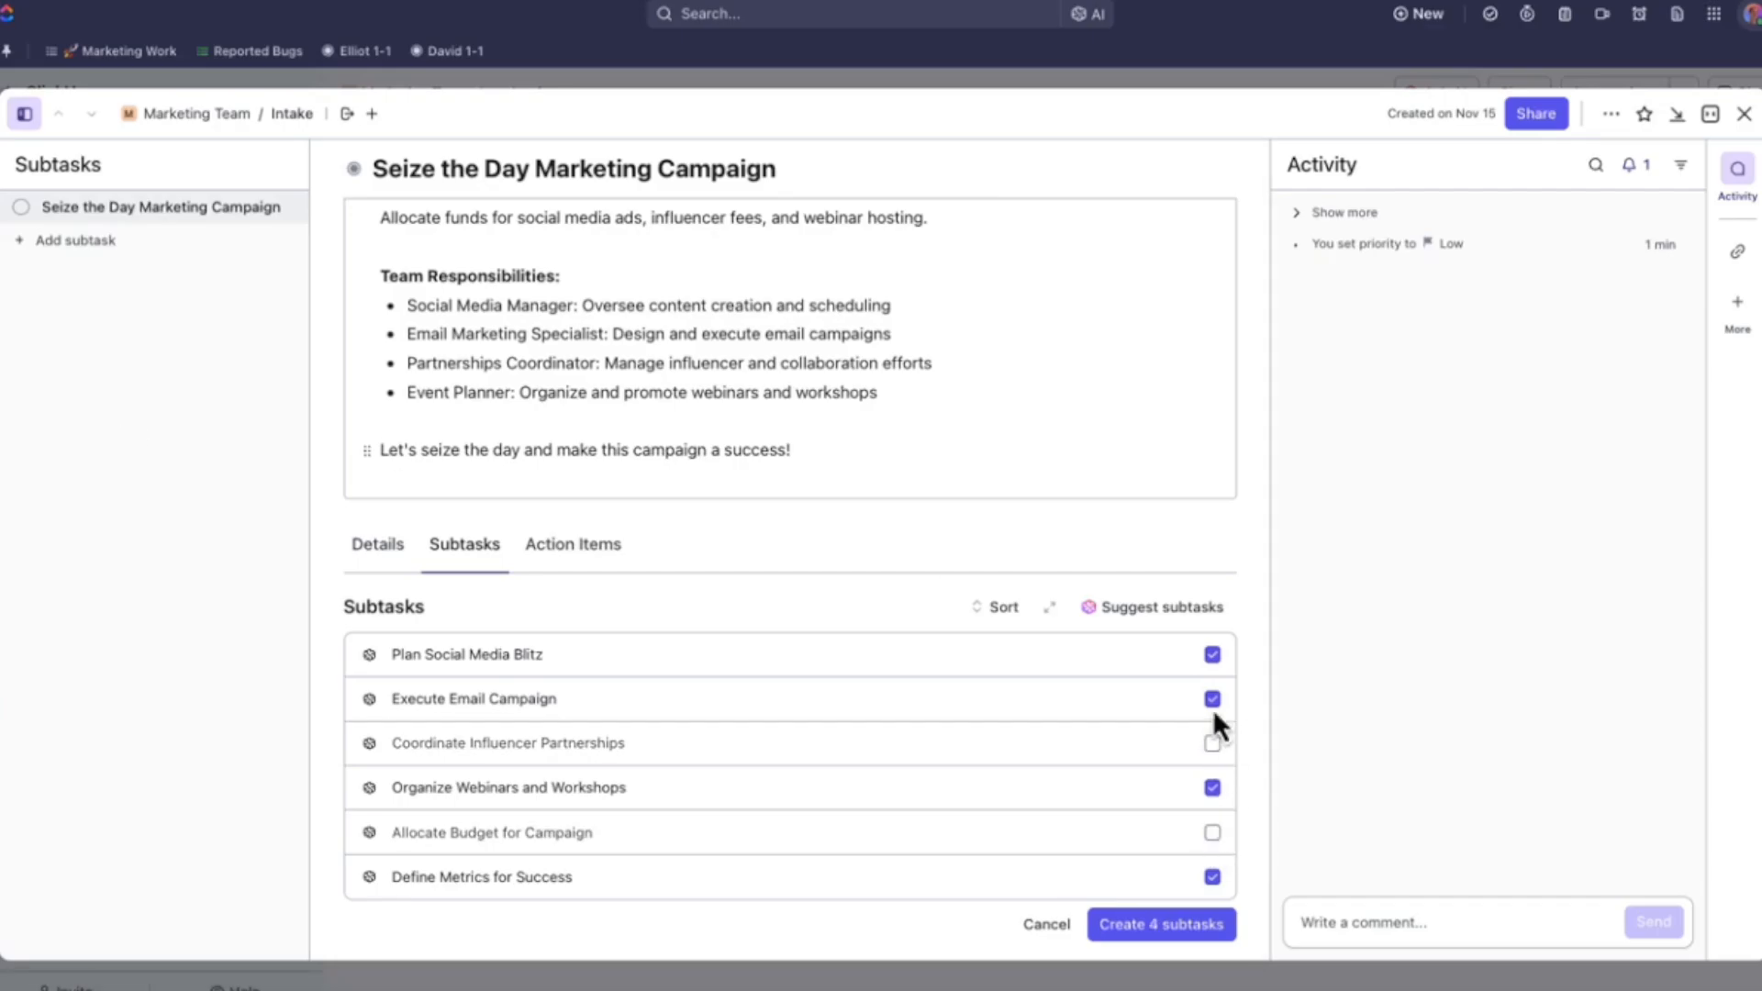
pyautogui.click(1212, 654)
pyautogui.click(1169, 921)
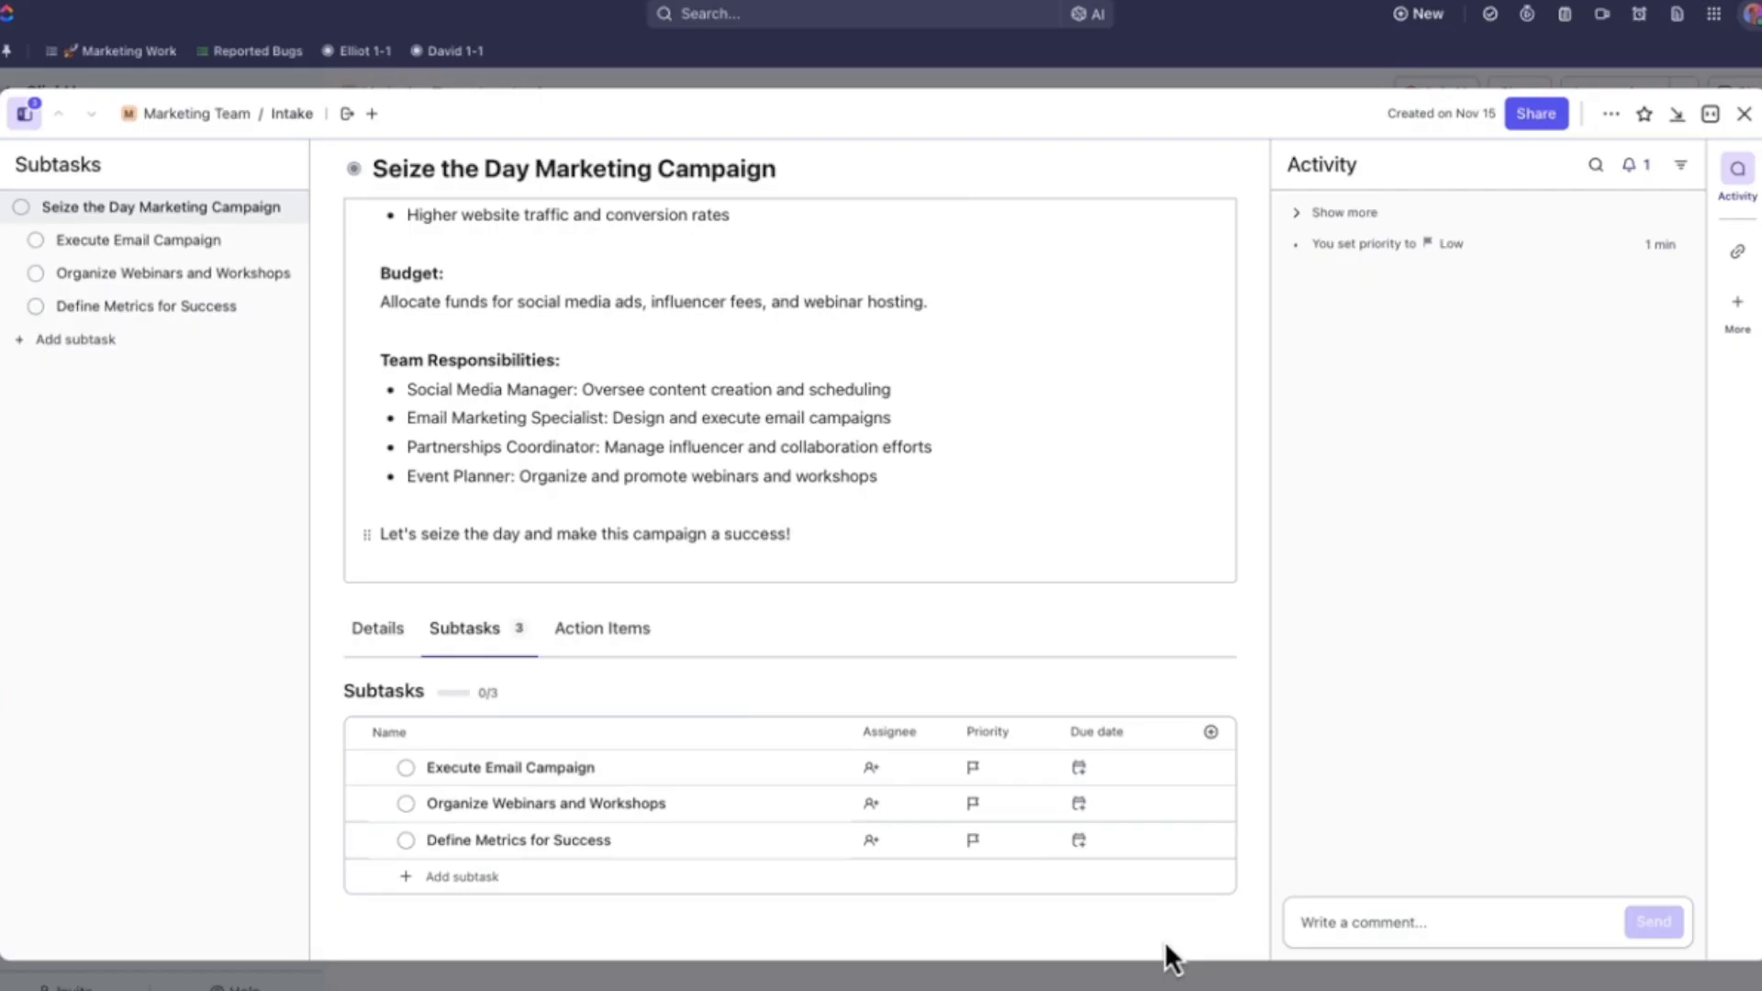
# - Fill the task's Reviewer custom field in its details with a team member
pyautogui.click(386, 637)
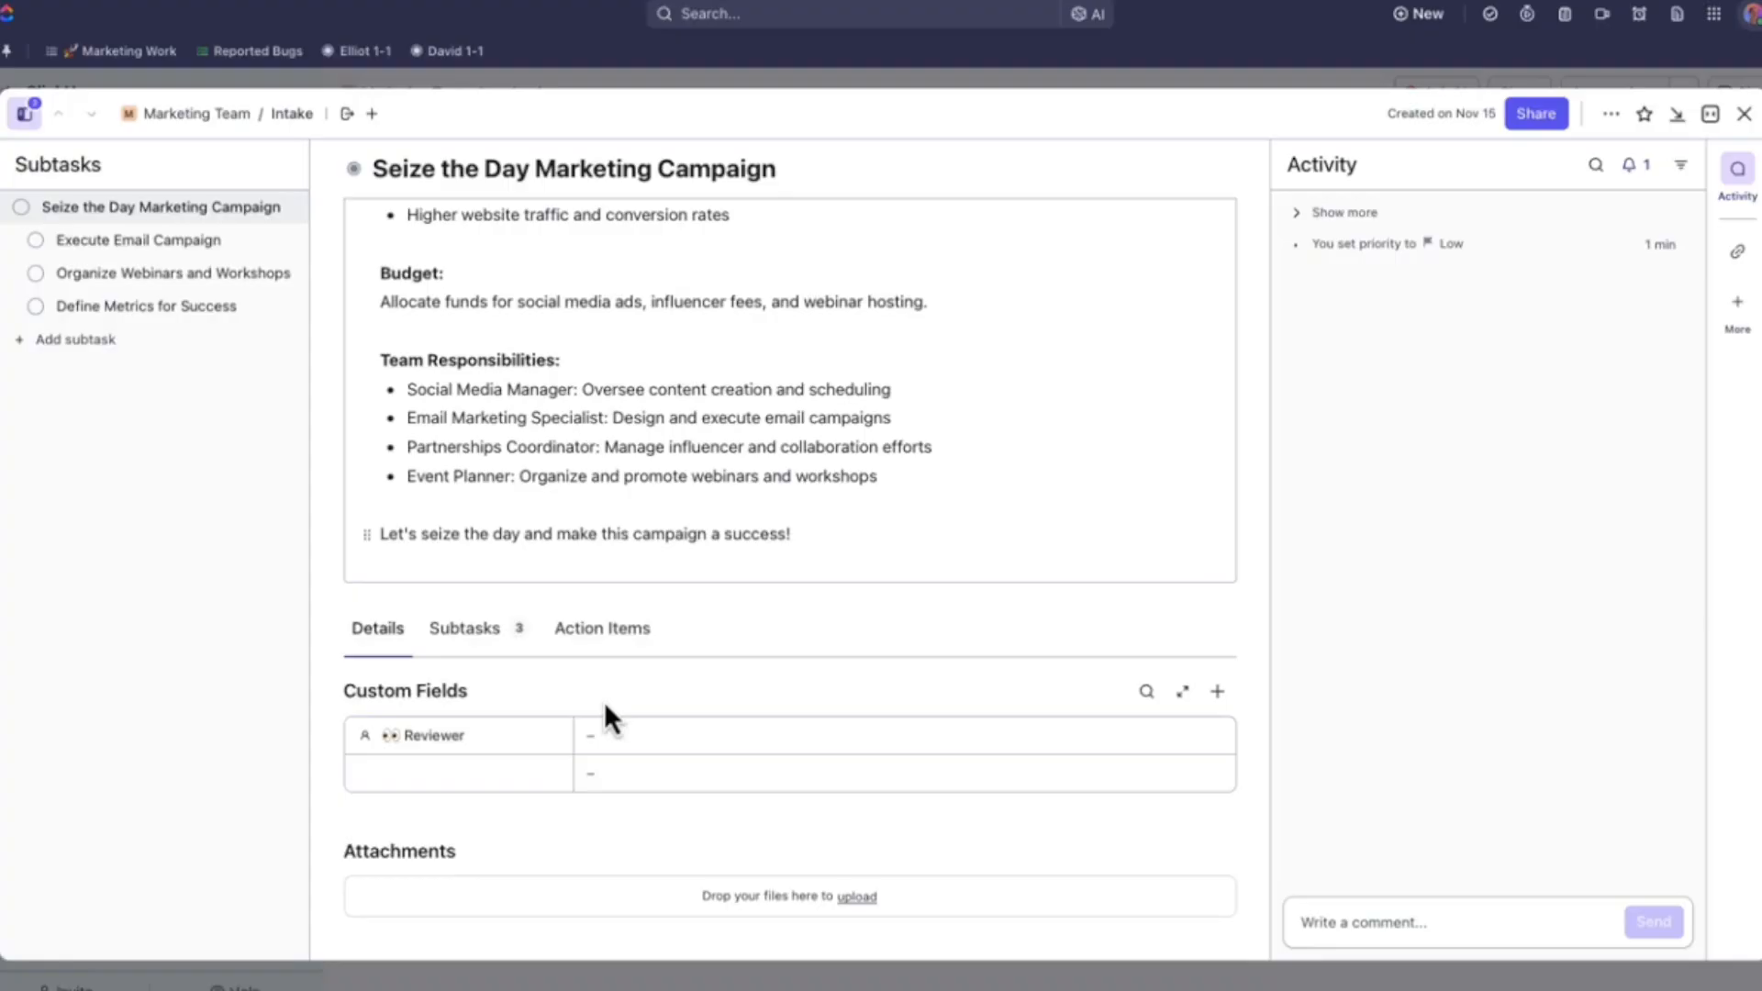
pyautogui.click(625, 735)
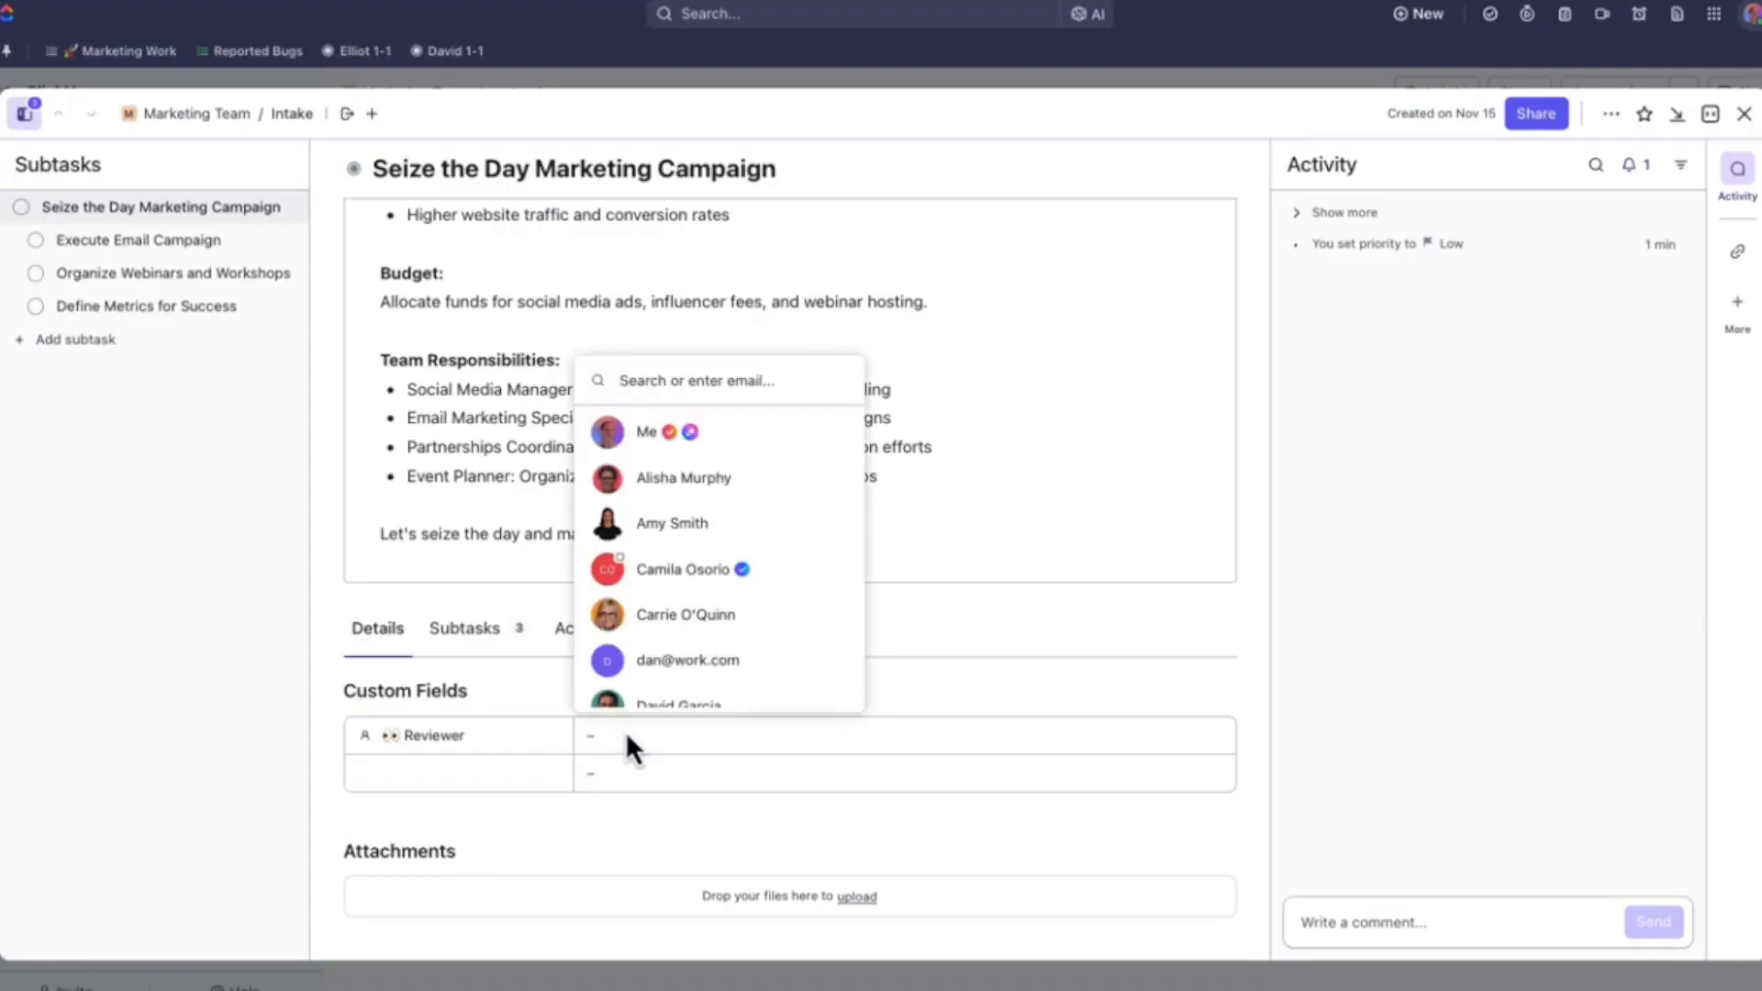
pyautogui.click(675, 525)
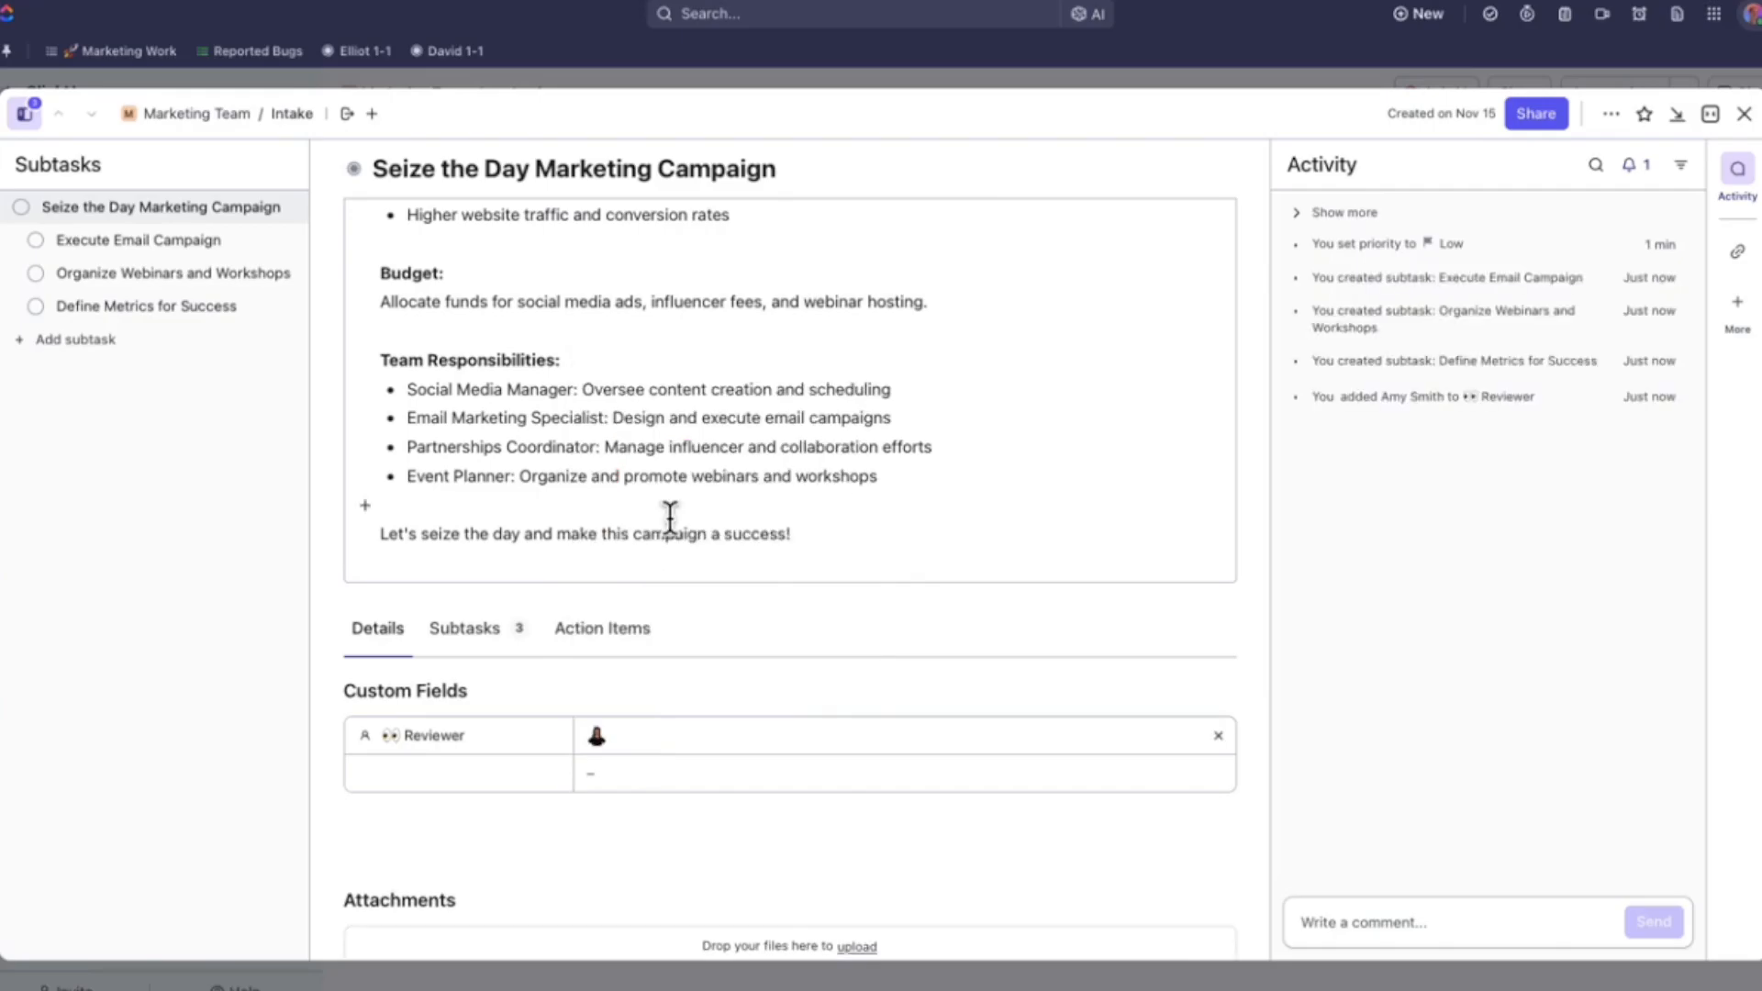
# - Post a comment on the task mentioning the reviewer with the text "Adding you as a reviewer here" and a smiley
pyautogui.click(1337, 922)
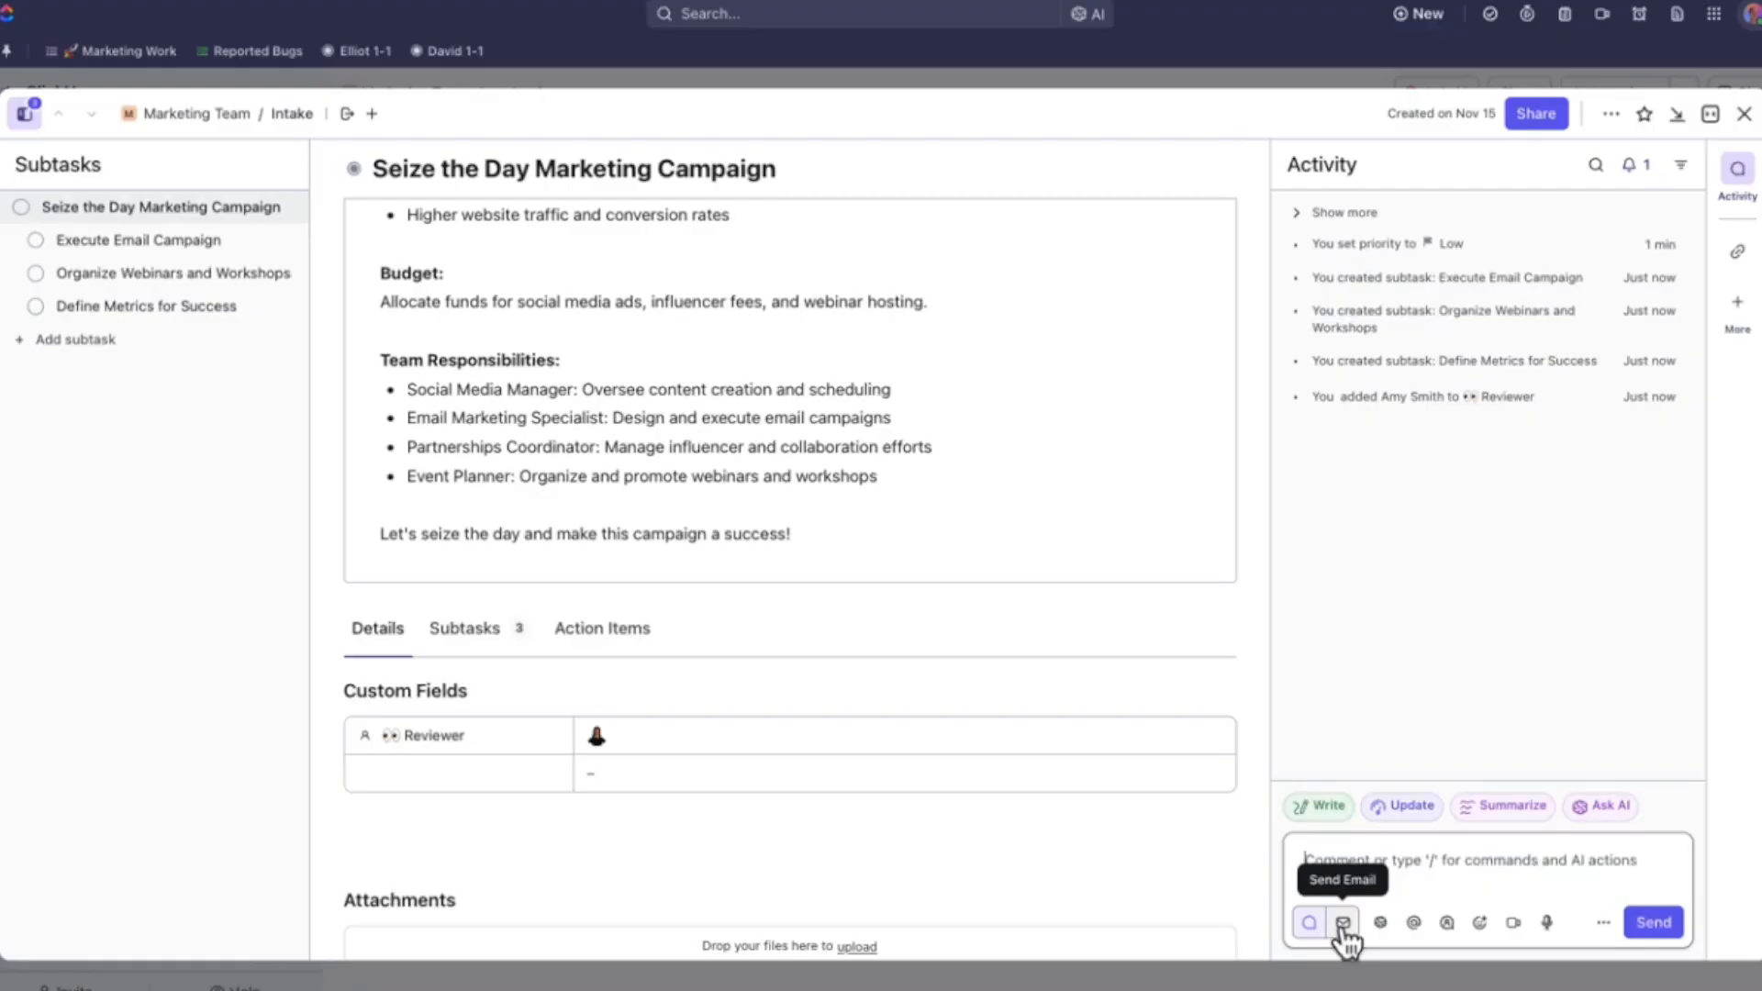
pyautogui.write('@')
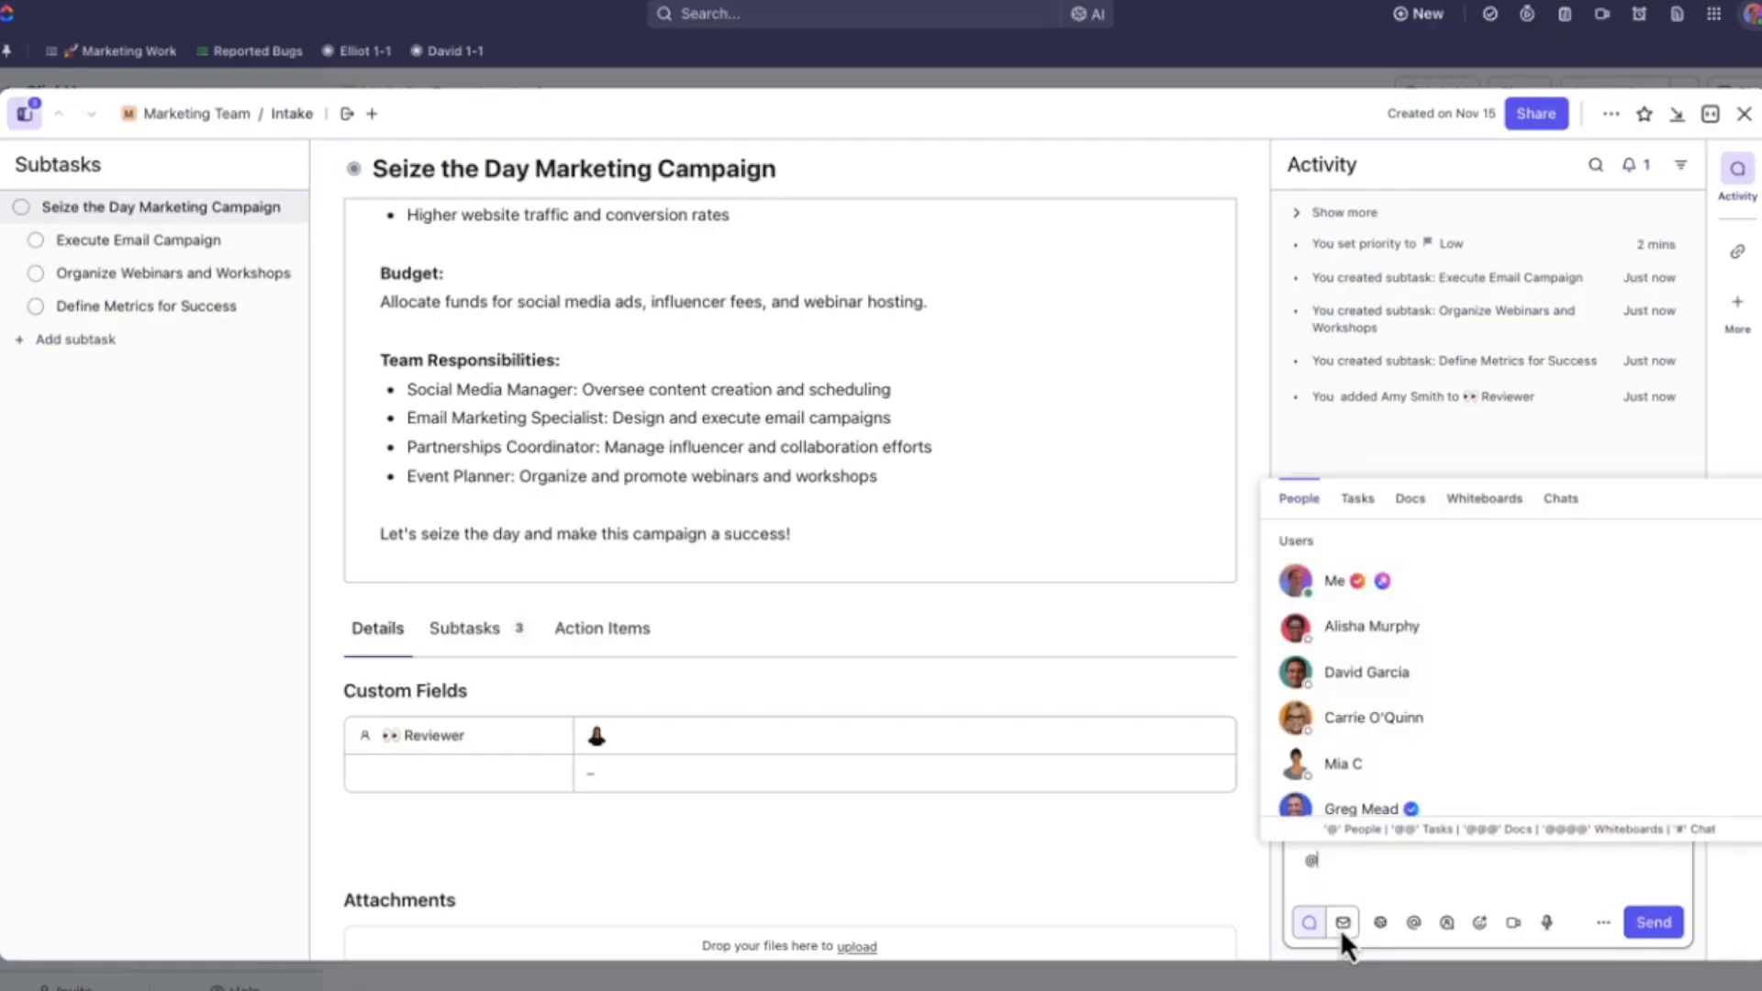
pyautogui.scroll(-3, 1424, 720)
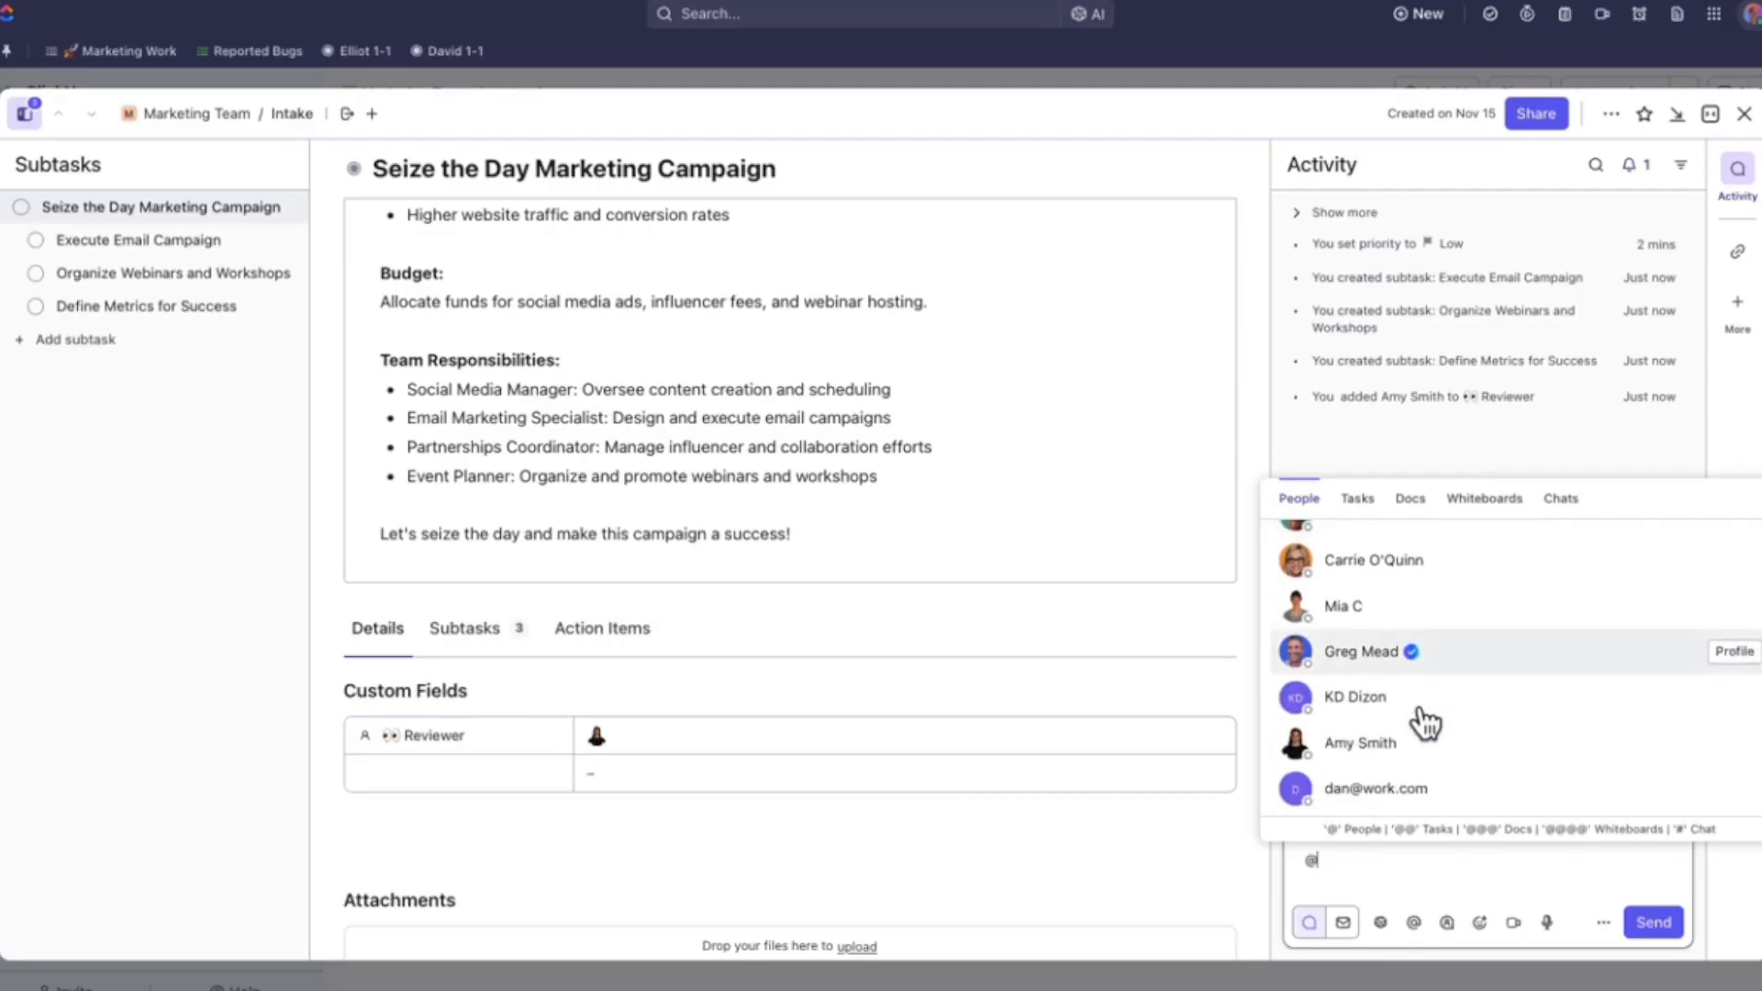
pyautogui.click(1424, 719)
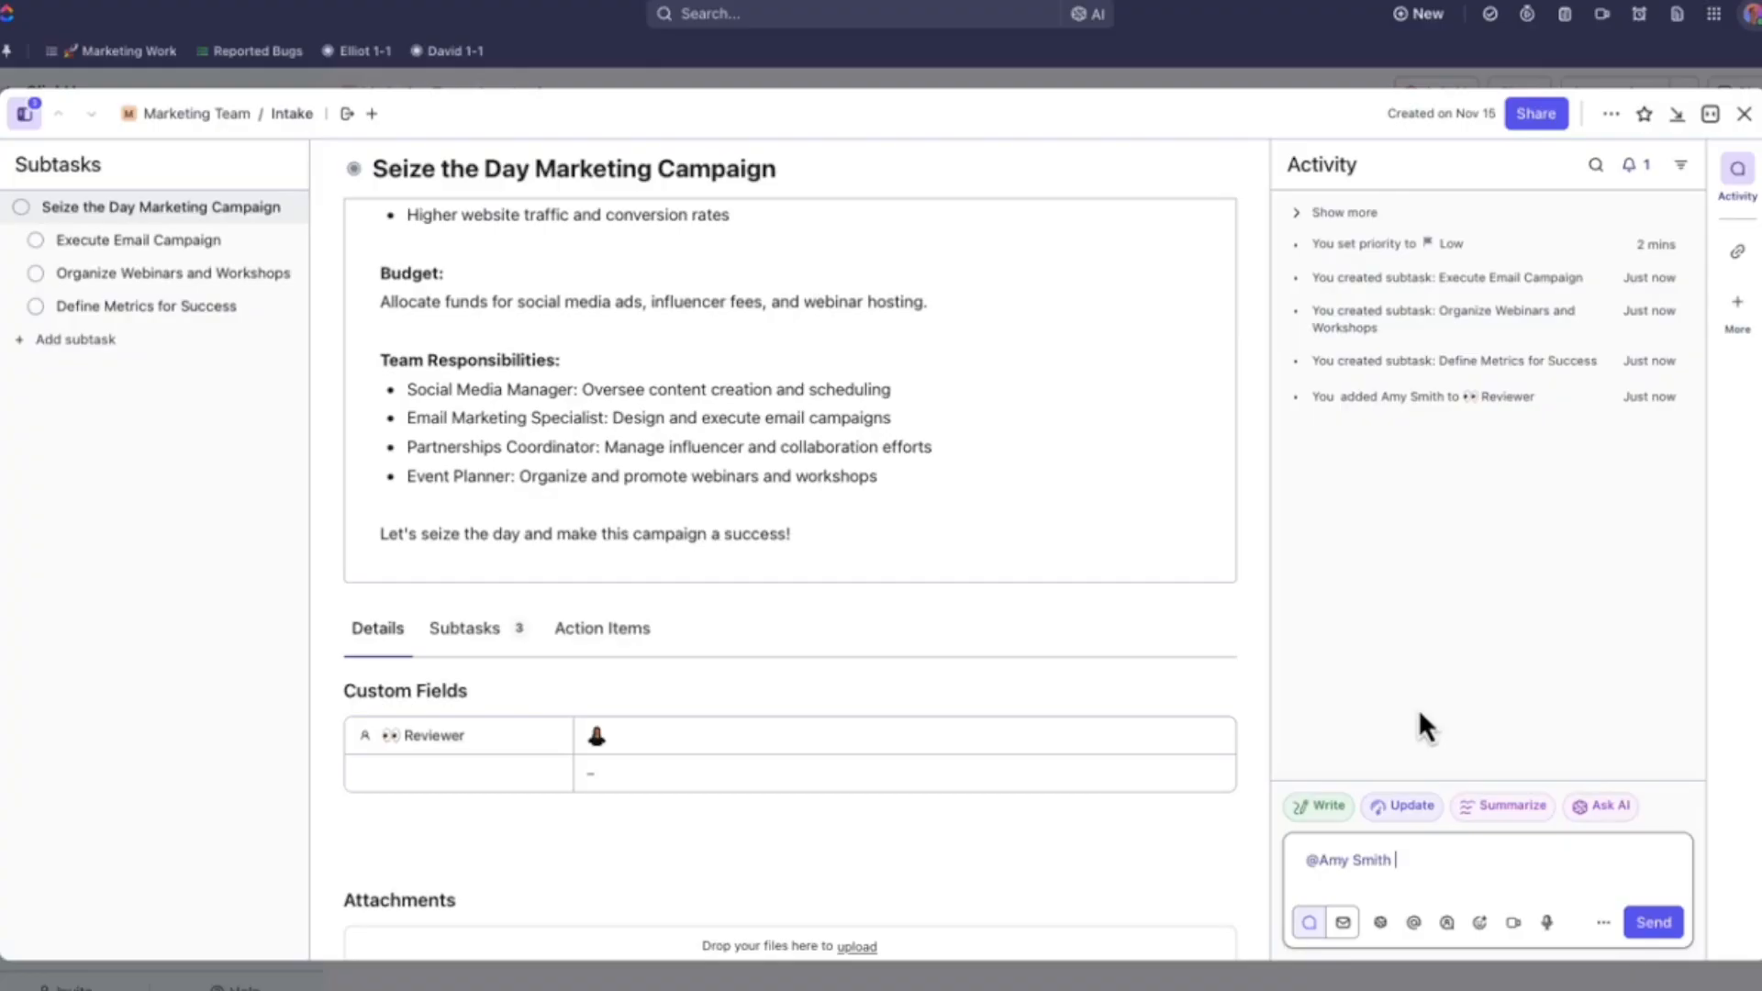
pyautogui.write('Adding you as a reviewer here :)')
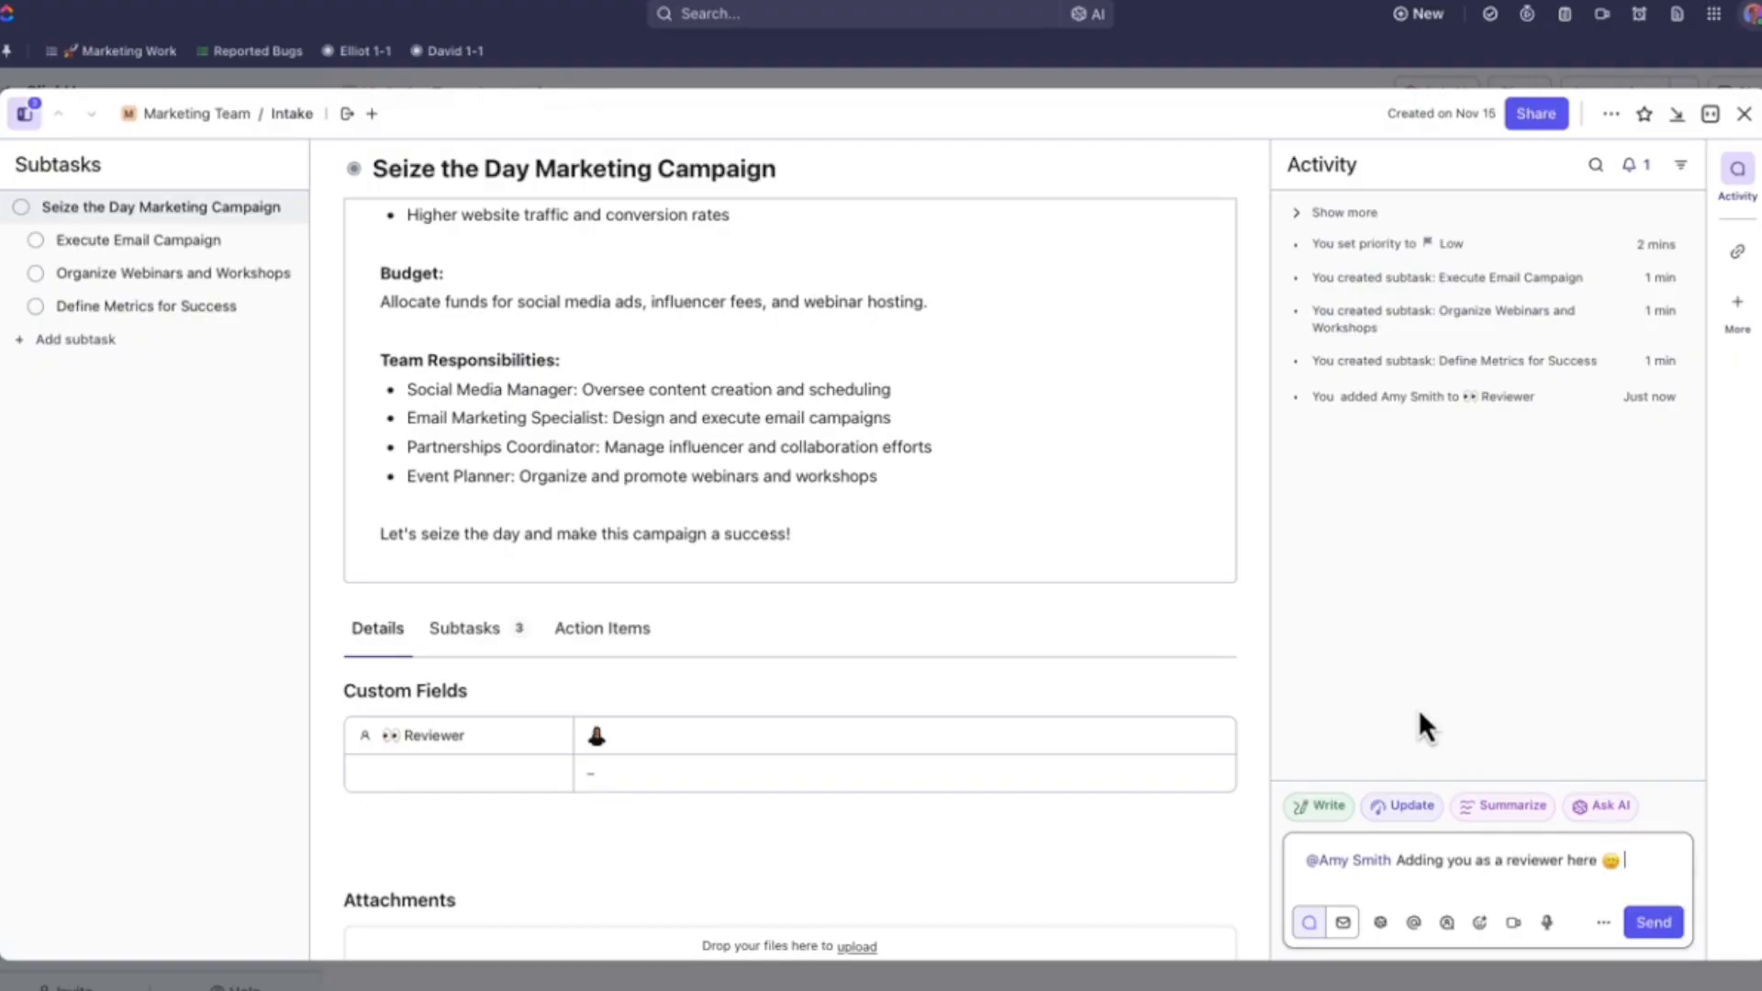
pyautogui.click(1652, 927)
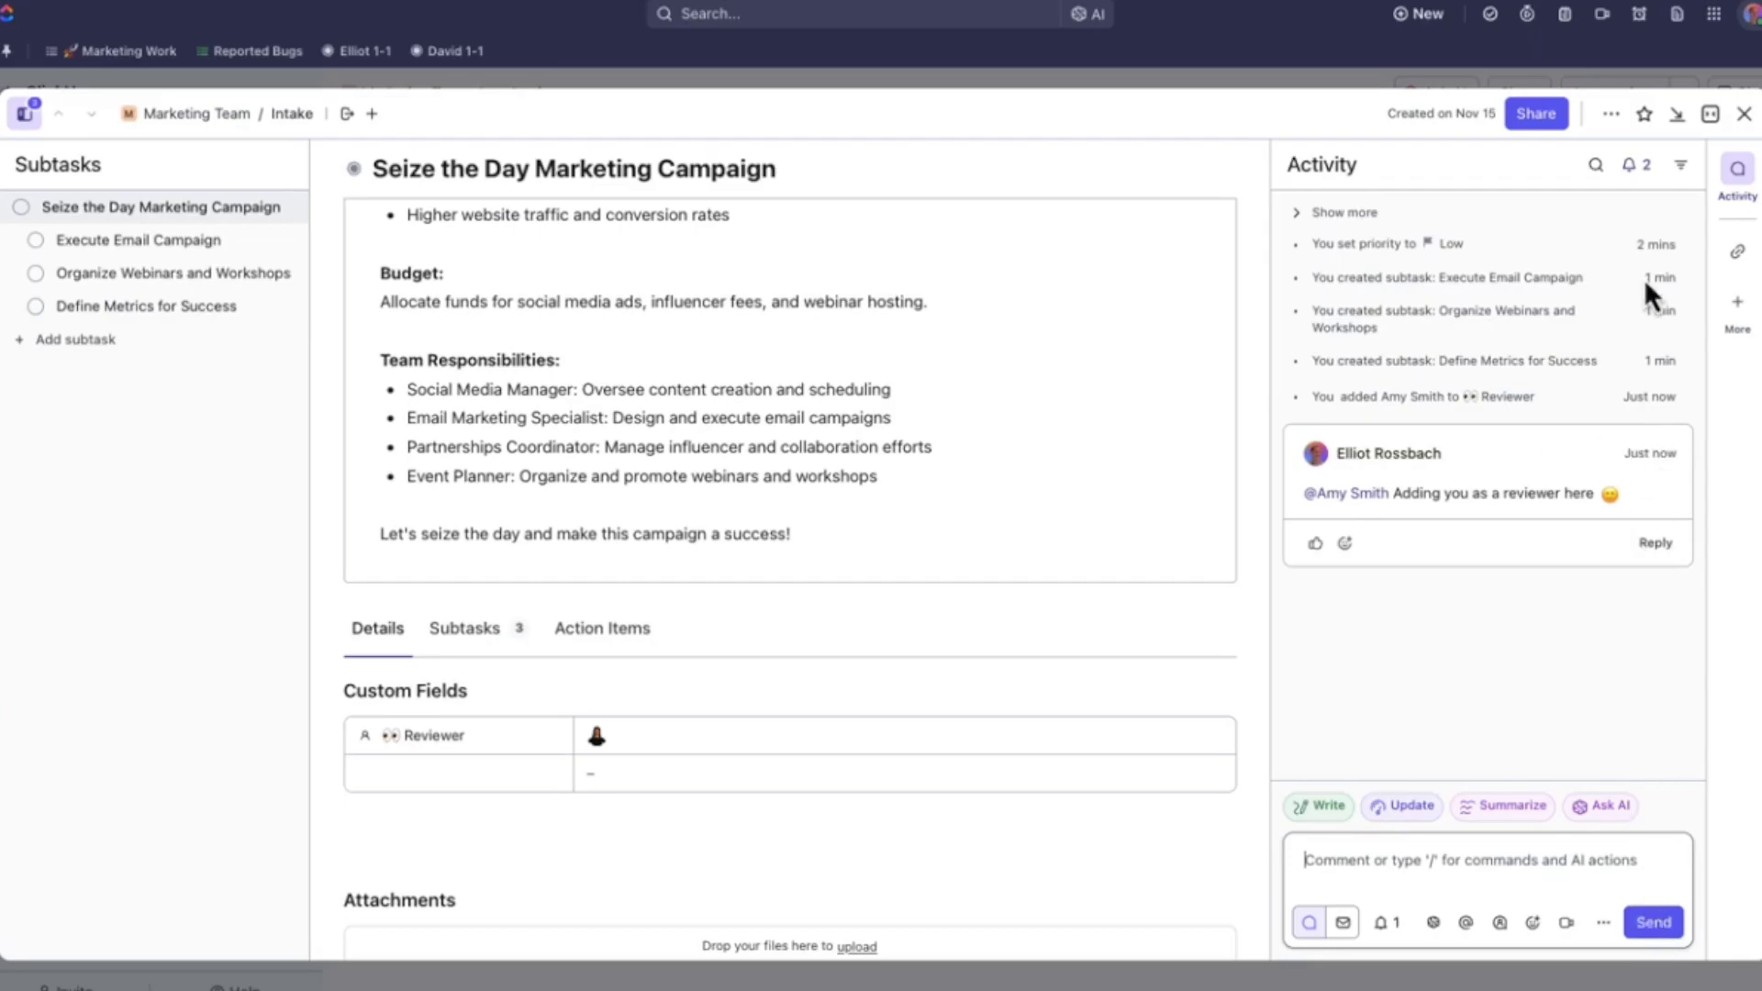
# - Add another team member as a watcher of the Seize the Day Marketing Campaign task
pyautogui.click(1644, 175)
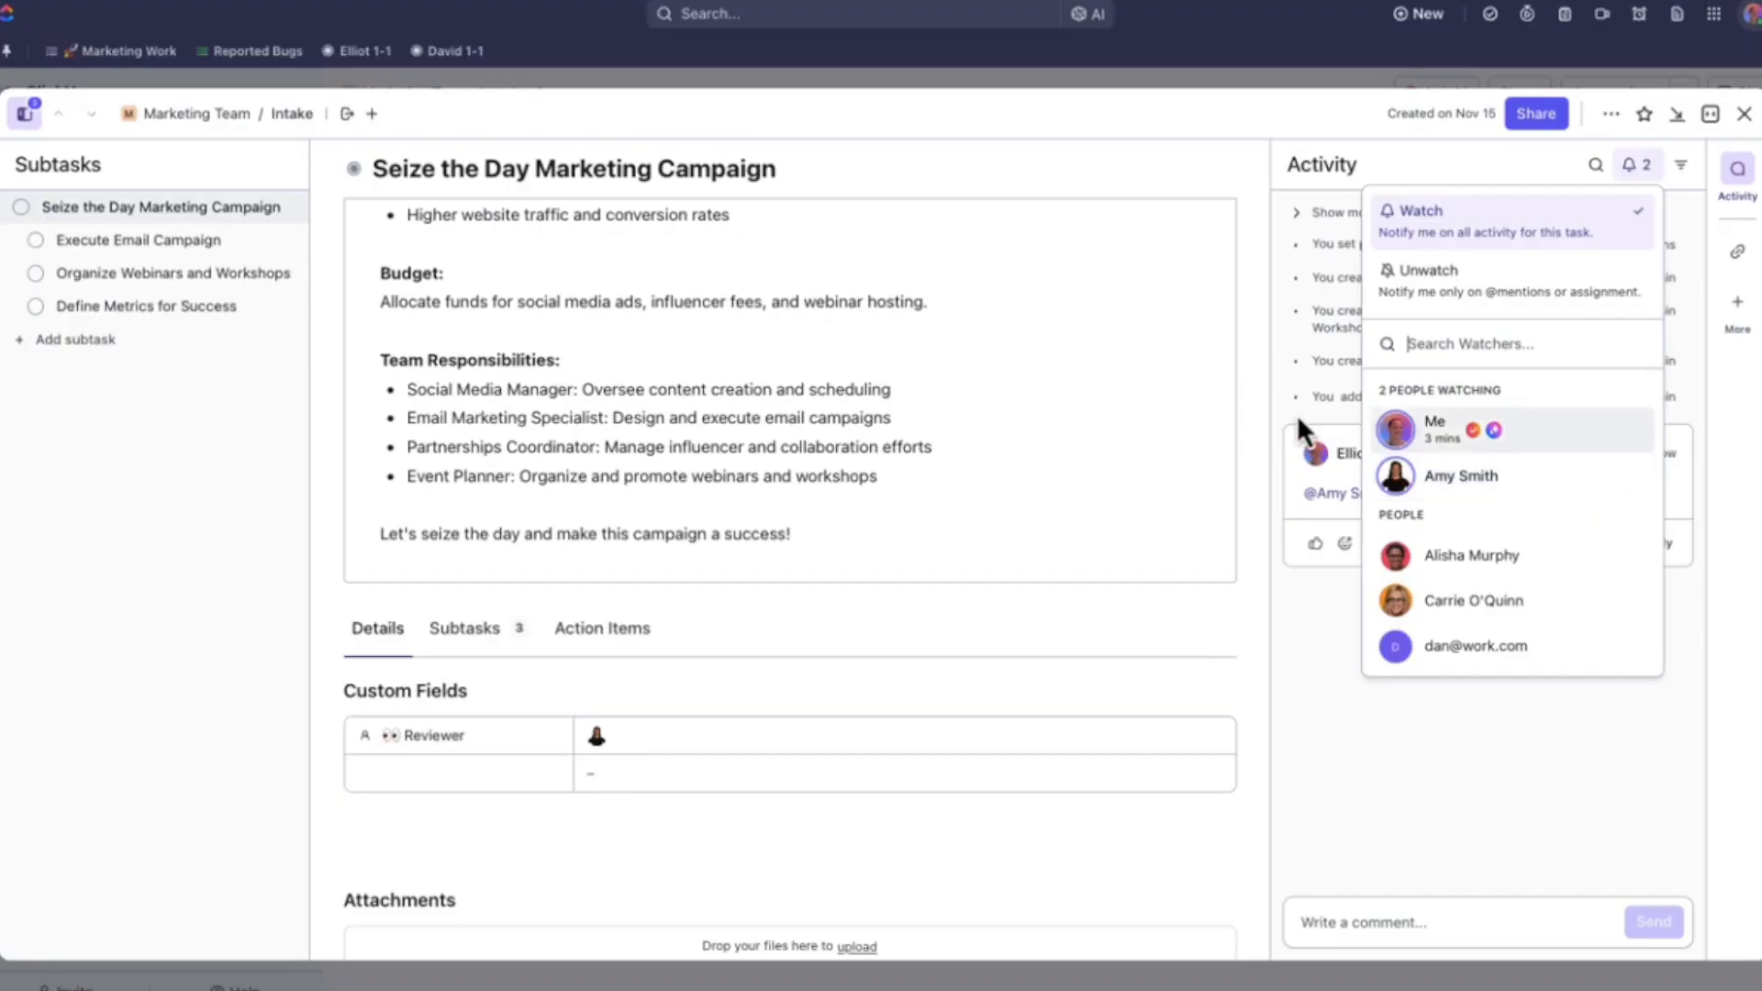
pyautogui.click(1238, 410)
pyautogui.scroll(10, 1237, 407)
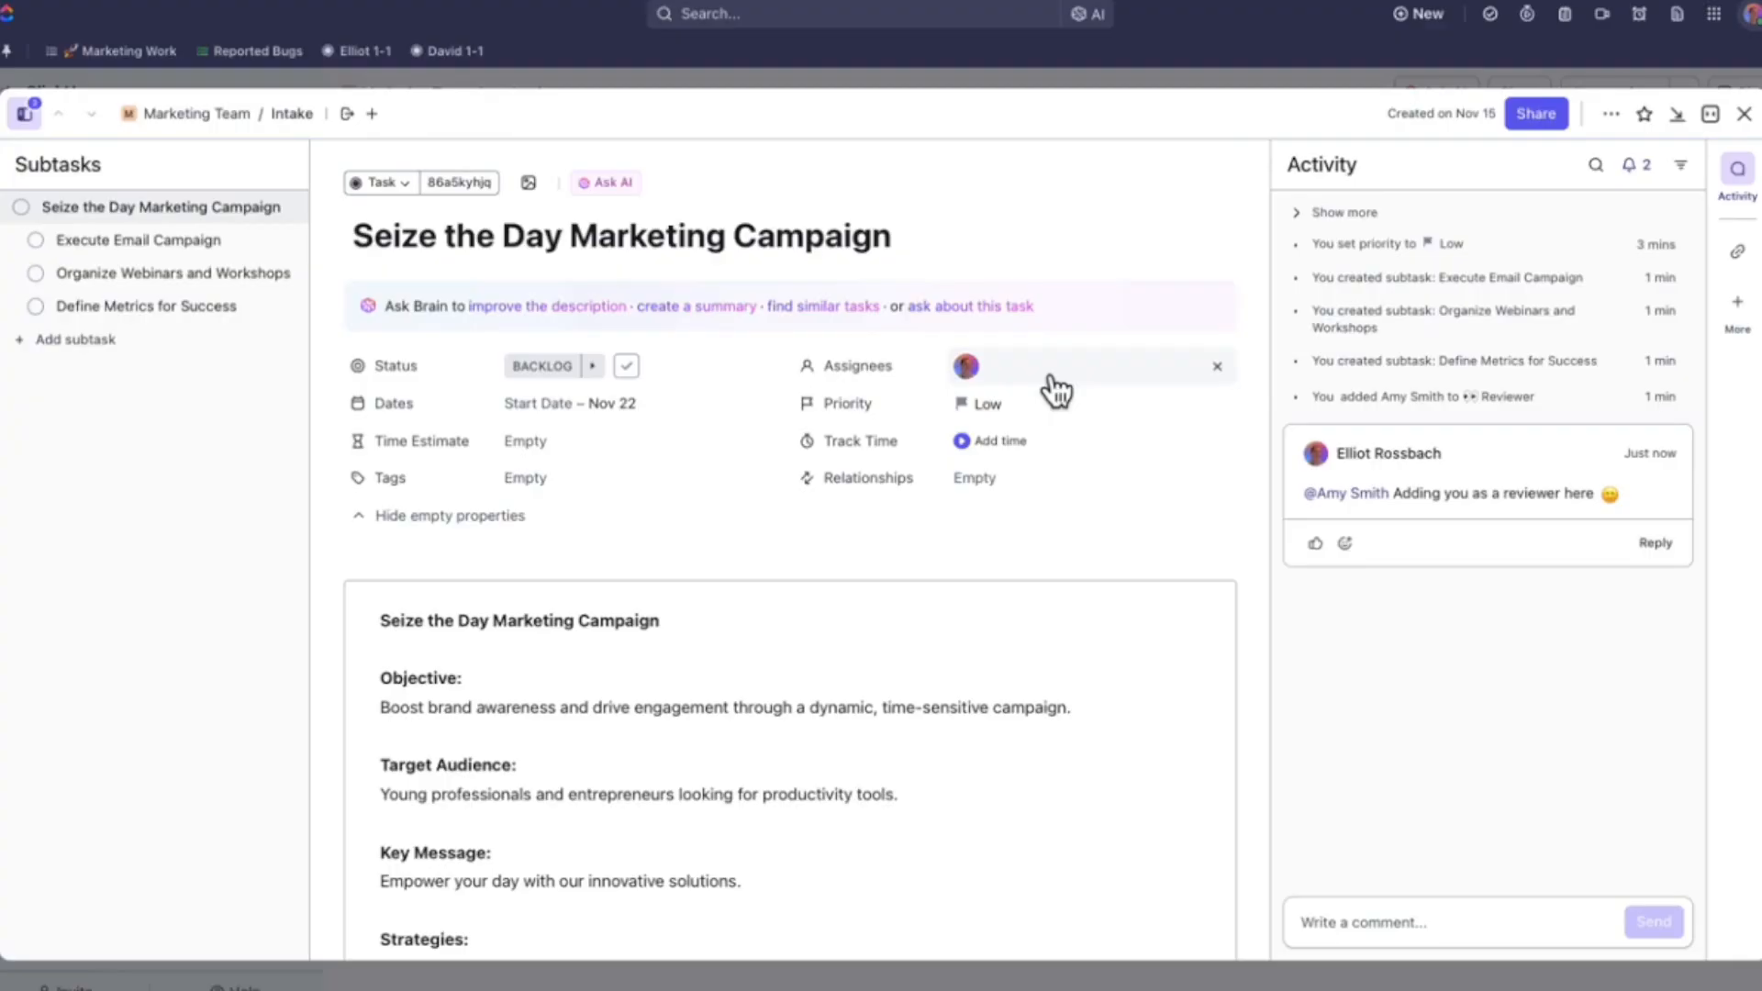
pyautogui.click(1634, 167)
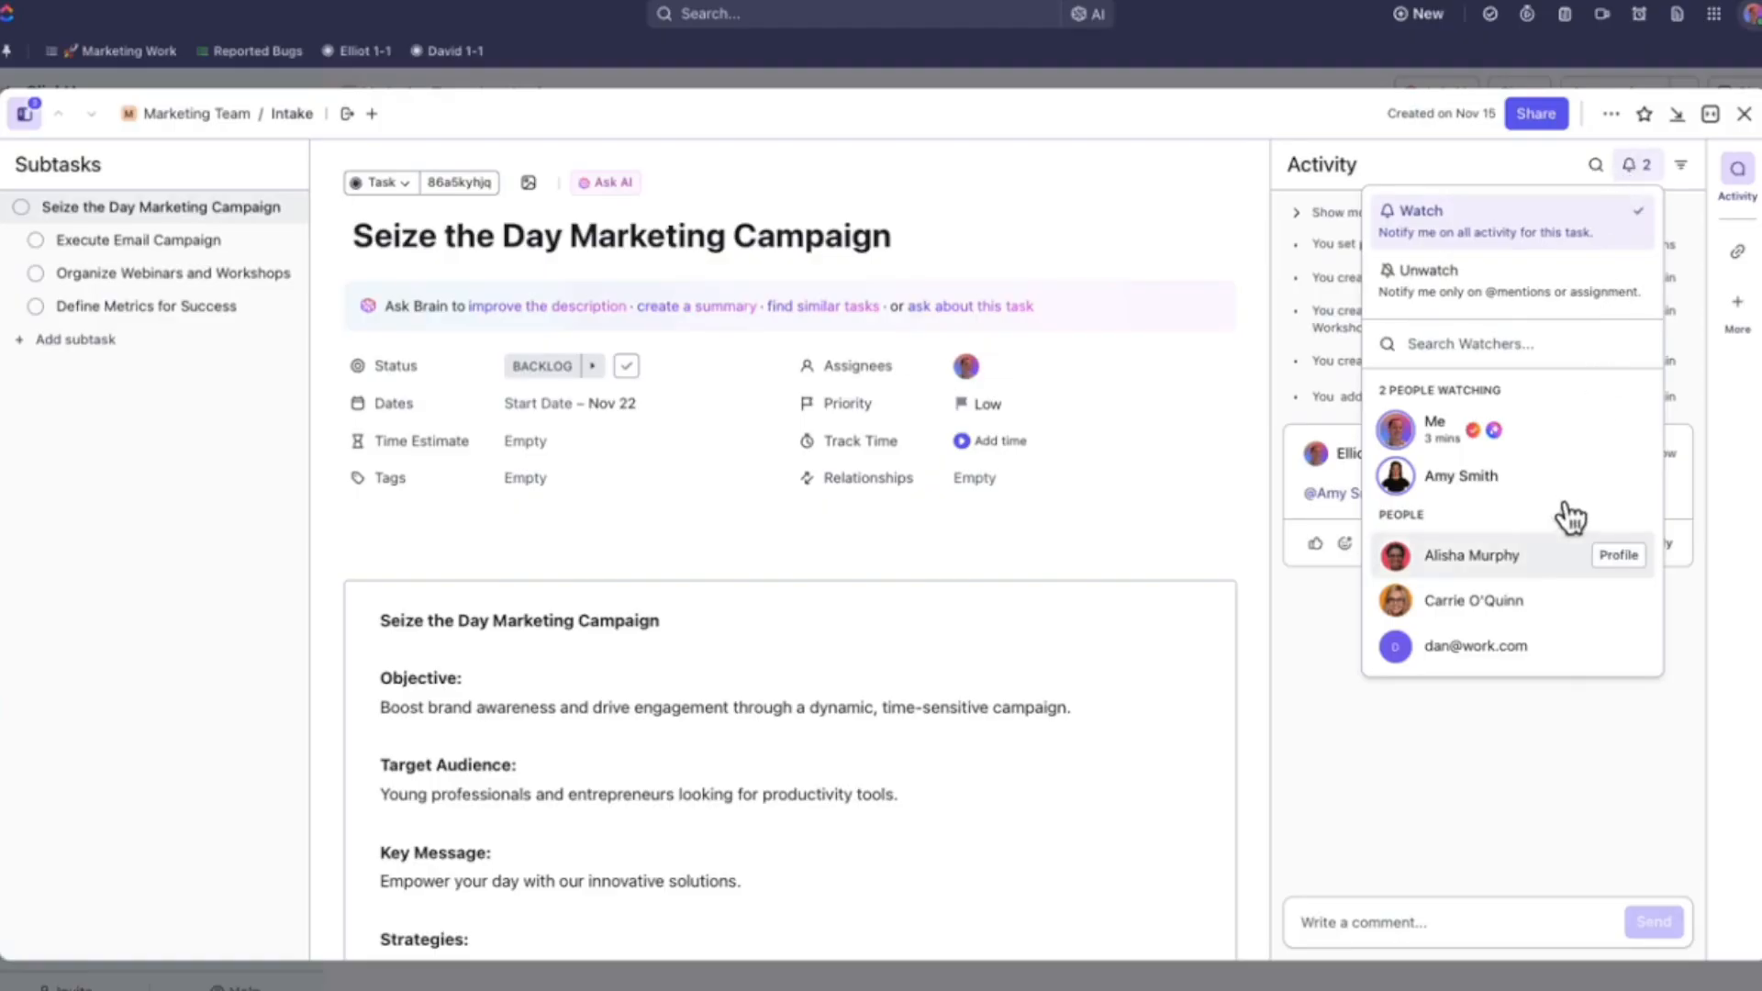
pyautogui.click(1553, 561)
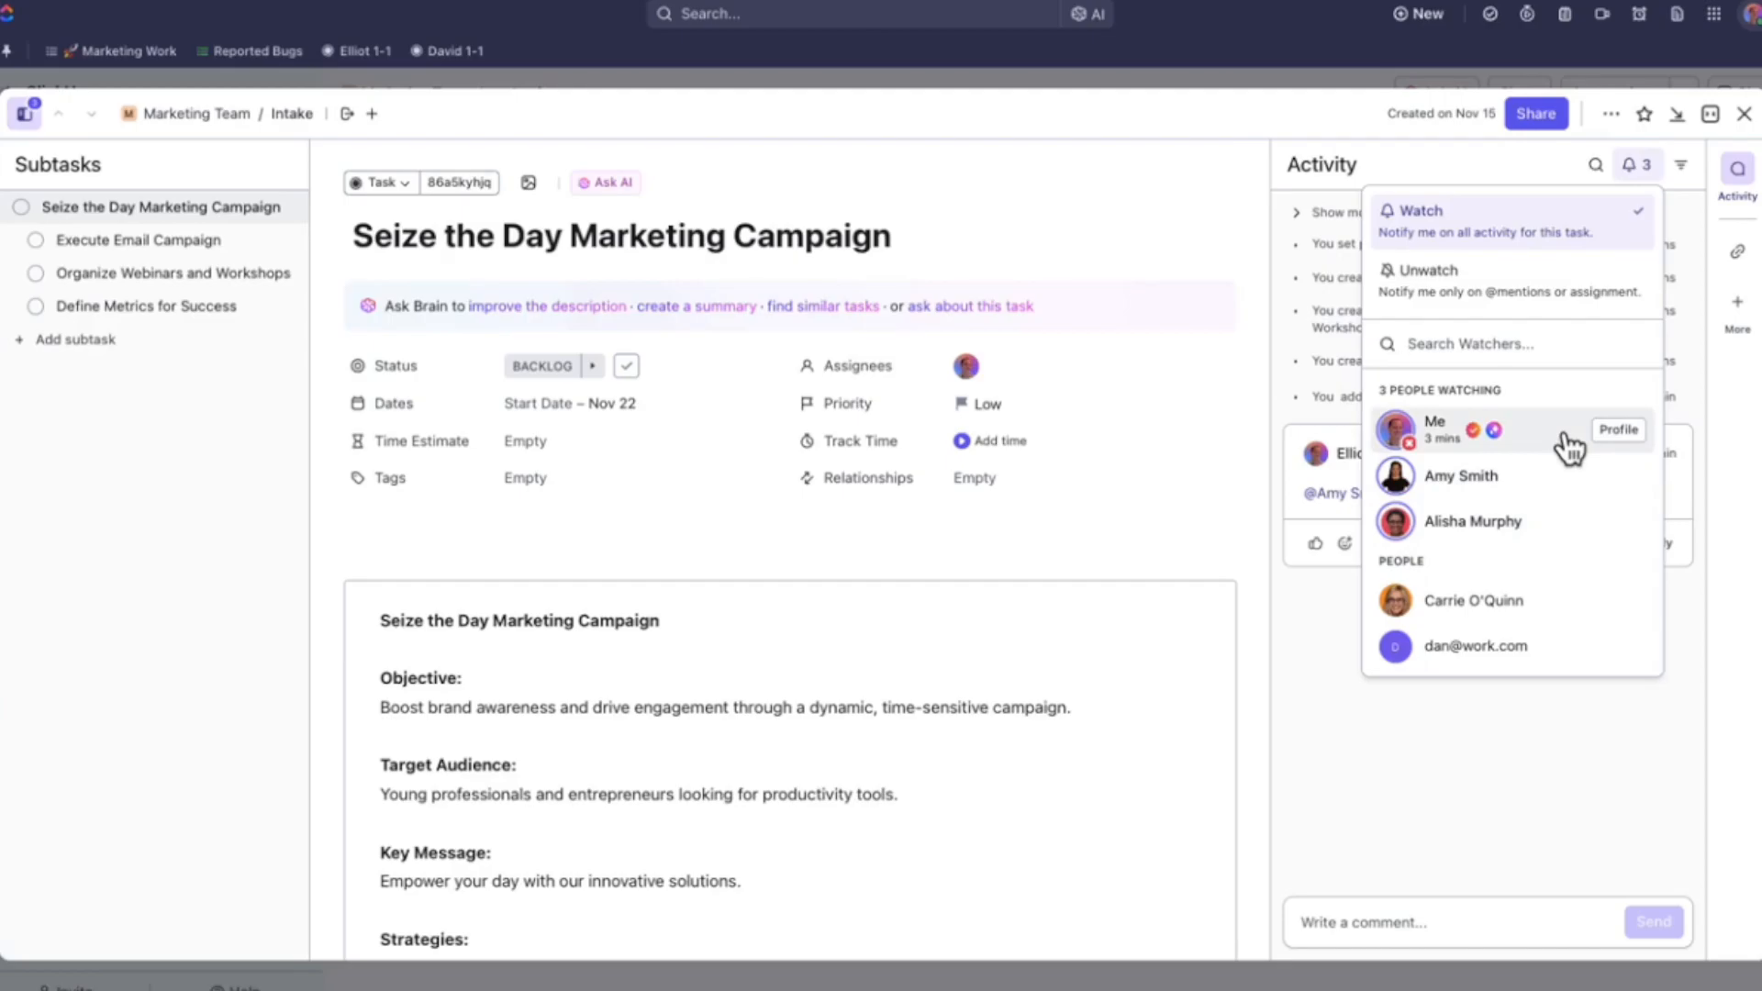
# - Set the campaign task's status to Planning
pyautogui.click(540, 364)
pyautogui.click(543, 364)
pyautogui.click(541, 567)
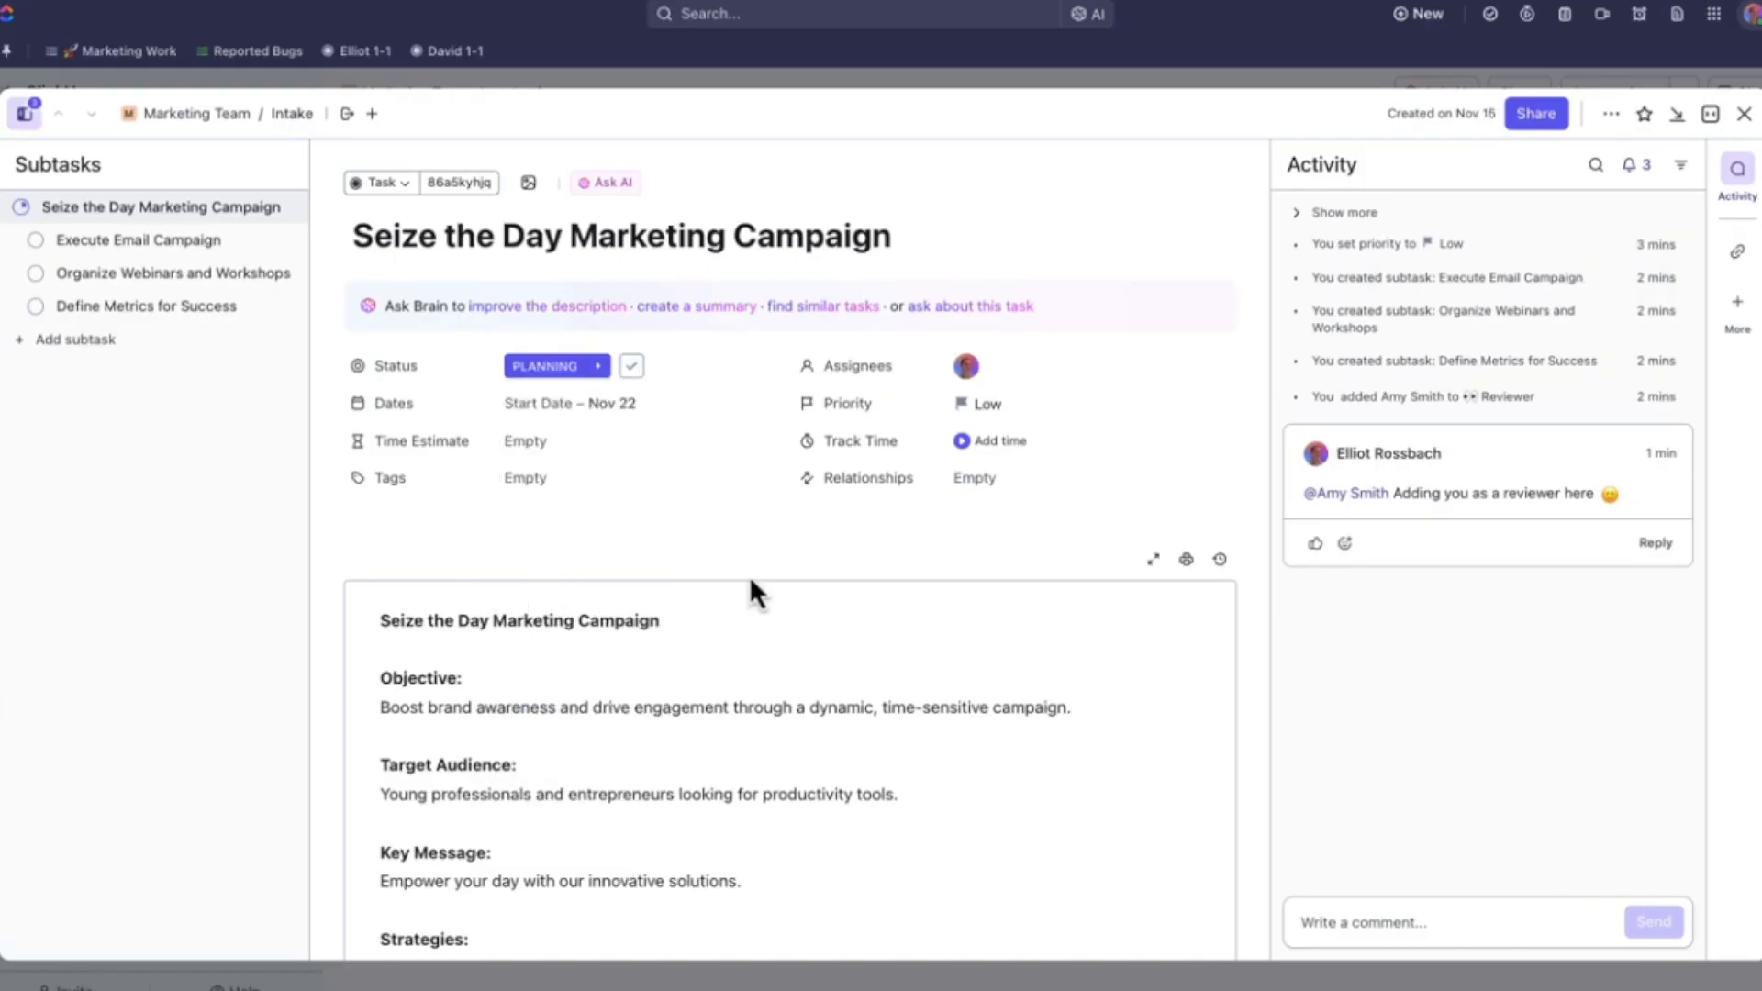
# - Start a new Dropdown custom field on the campaign task and name it Marketing QA, leaving AI filling off
pyautogui.scroll(-5, 1259, 565)
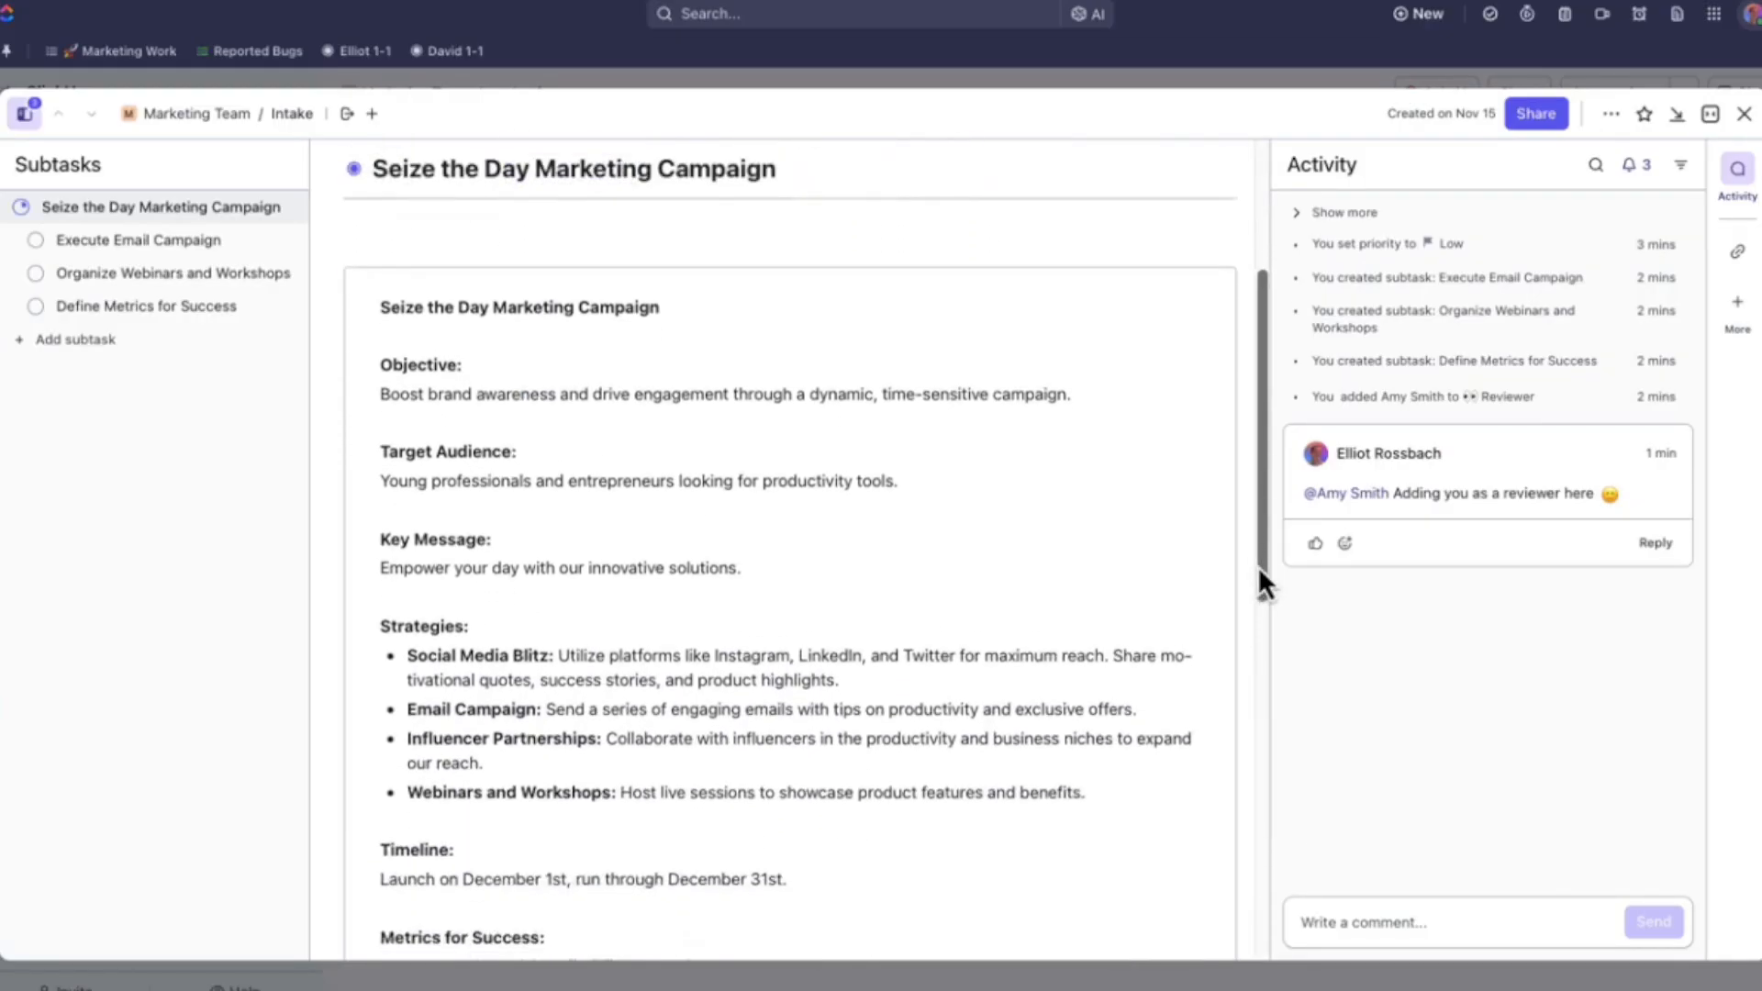
pyautogui.scroll(-8, 1257, 565)
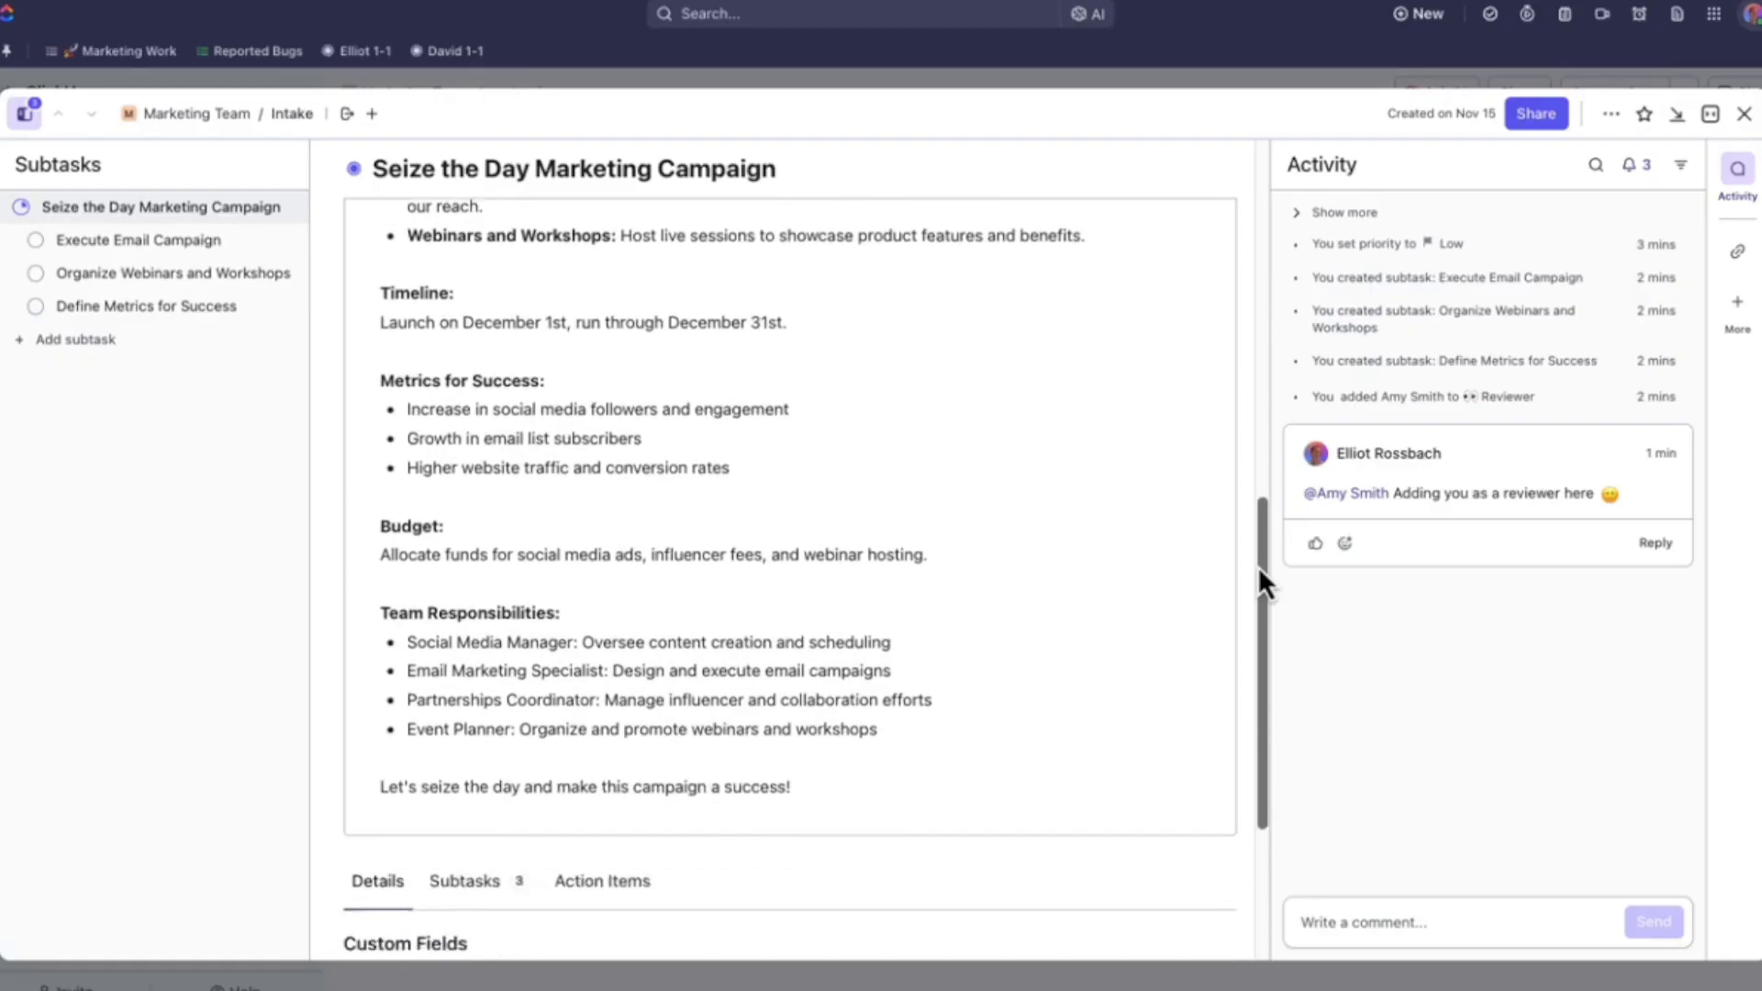
pyautogui.scroll(-1, 1259, 578)
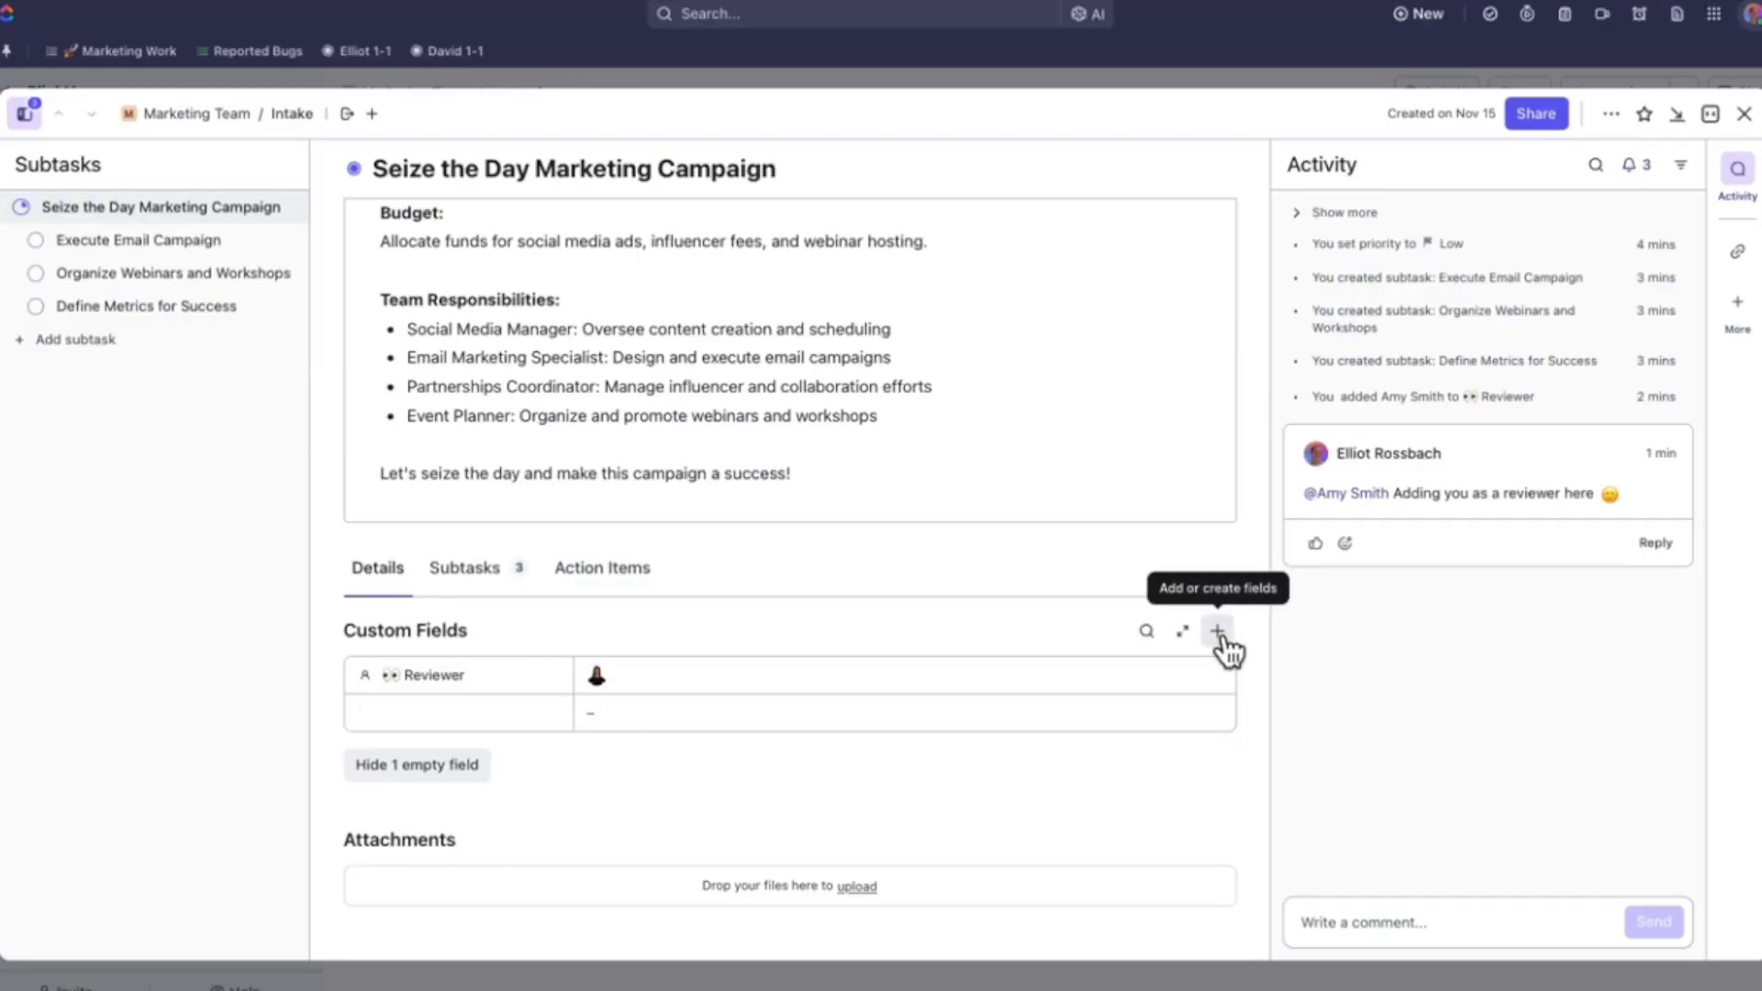
pyautogui.click(1218, 634)
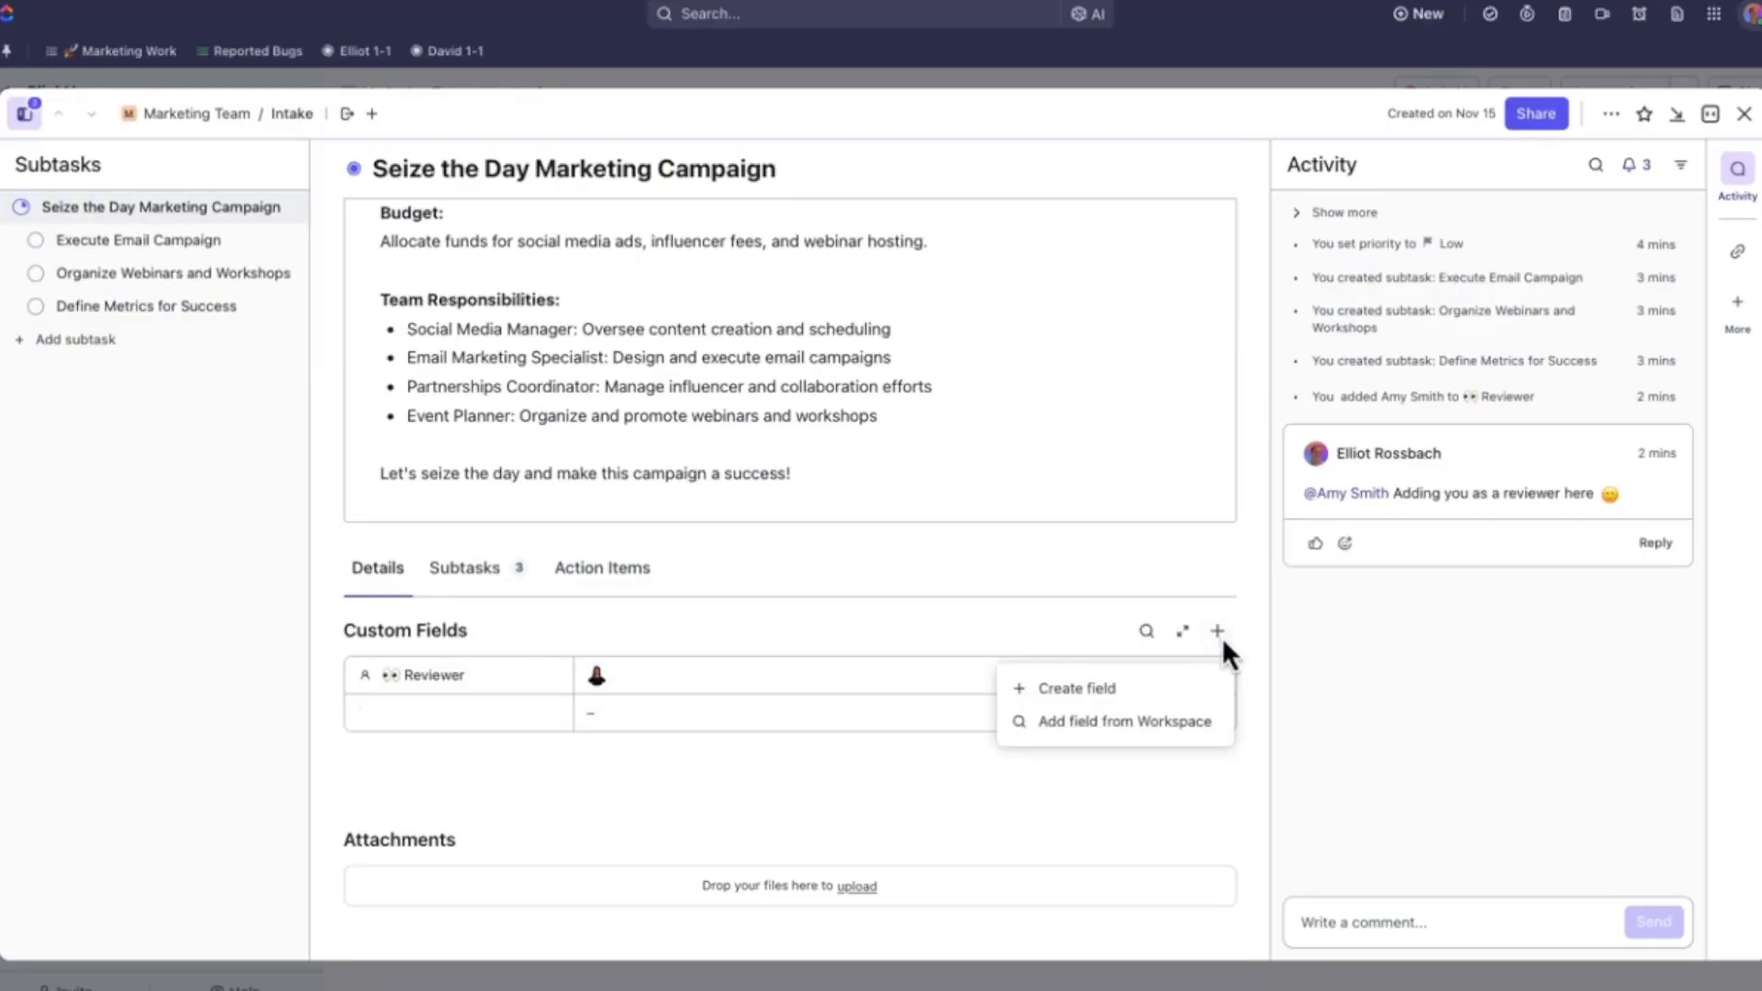
pyautogui.click(1168, 694)
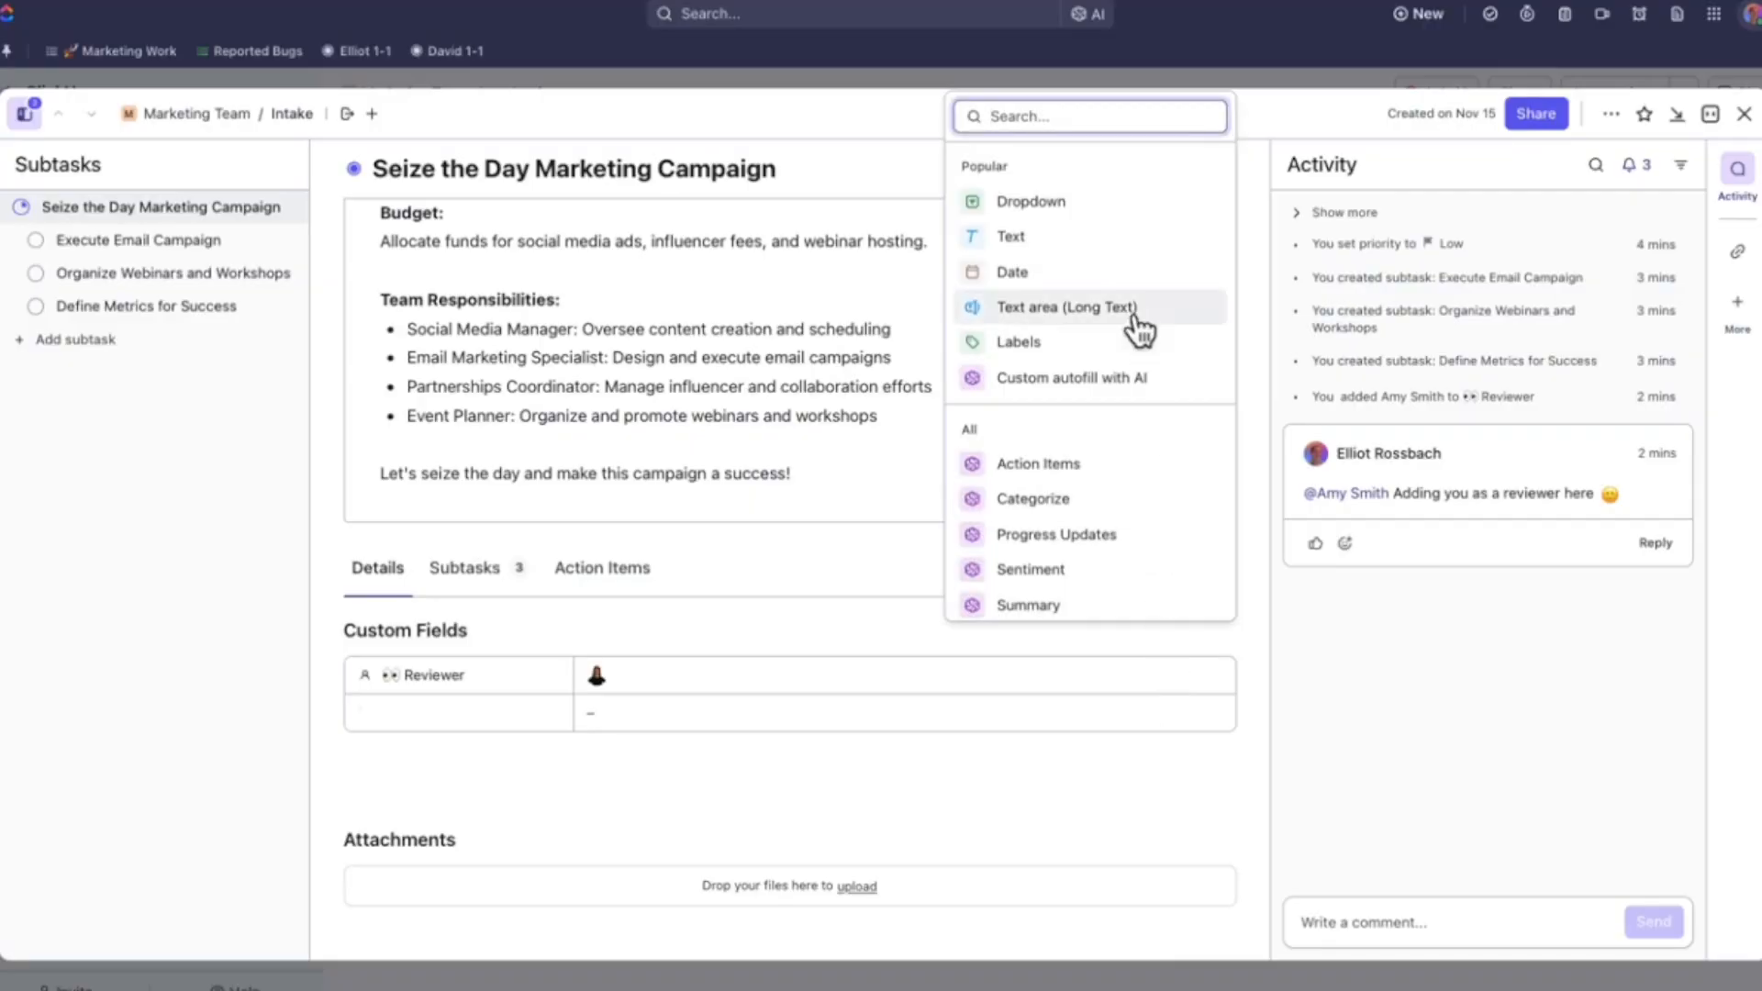
pyautogui.click(1127, 219)
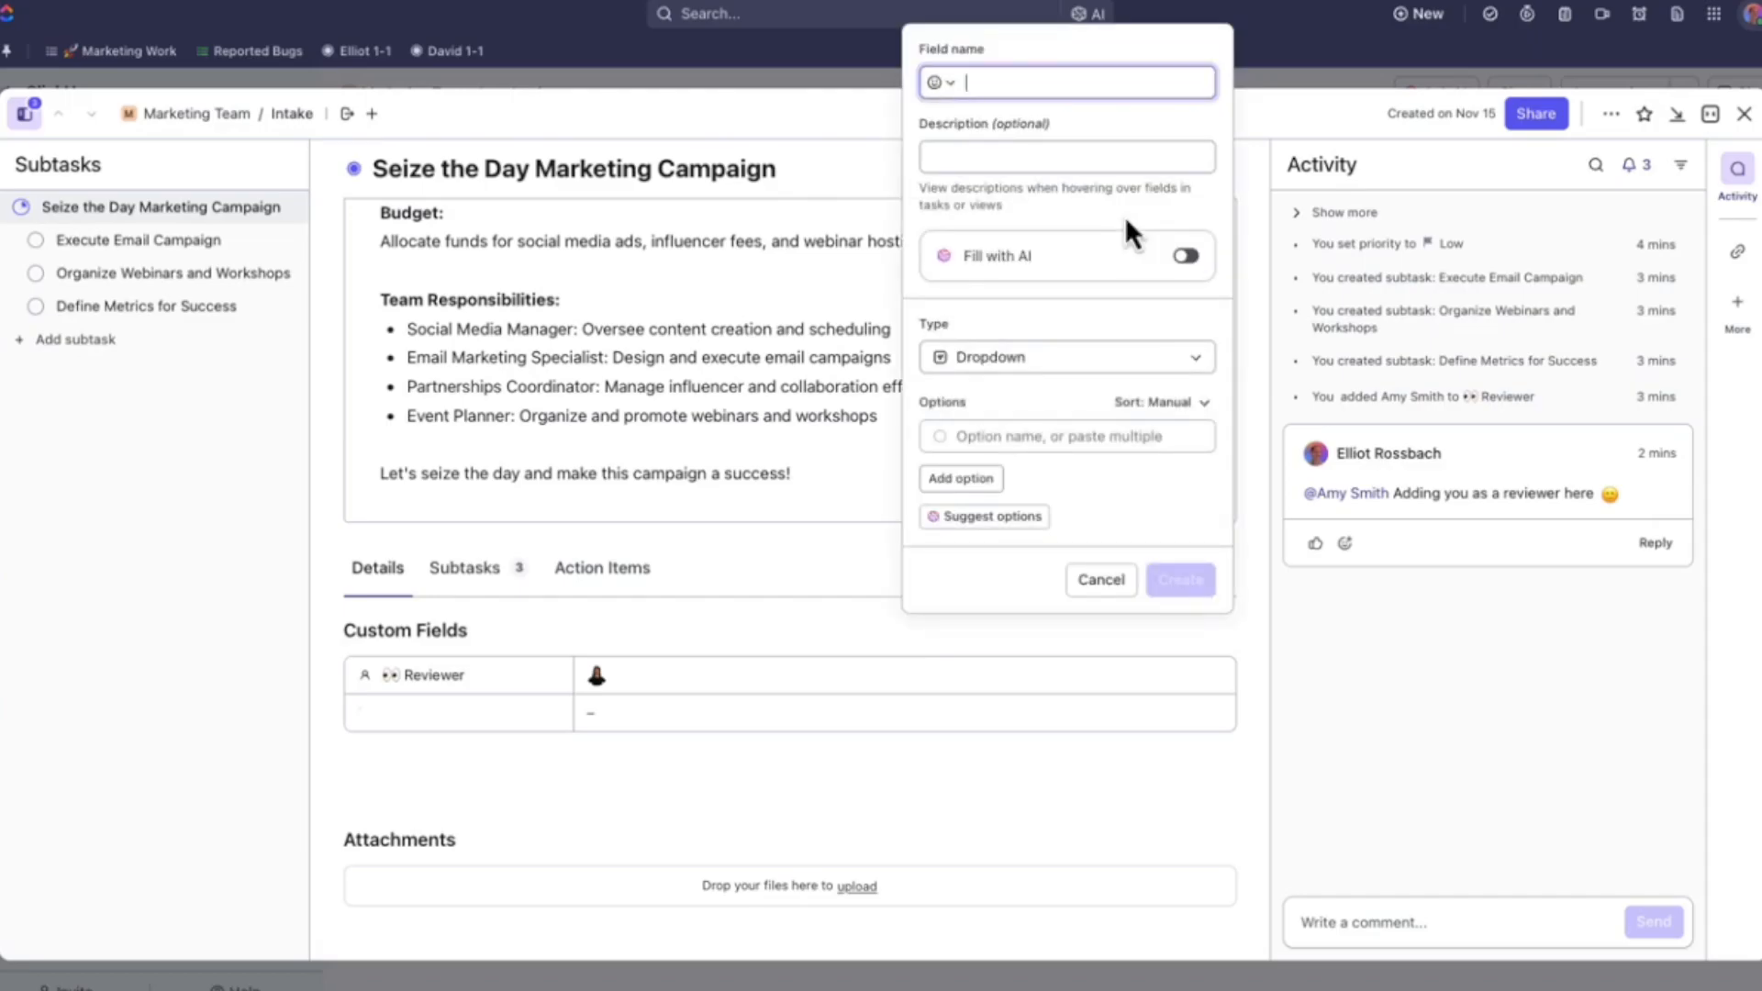
pyautogui.write('Marketing QA')
pyautogui.click(1087, 158)
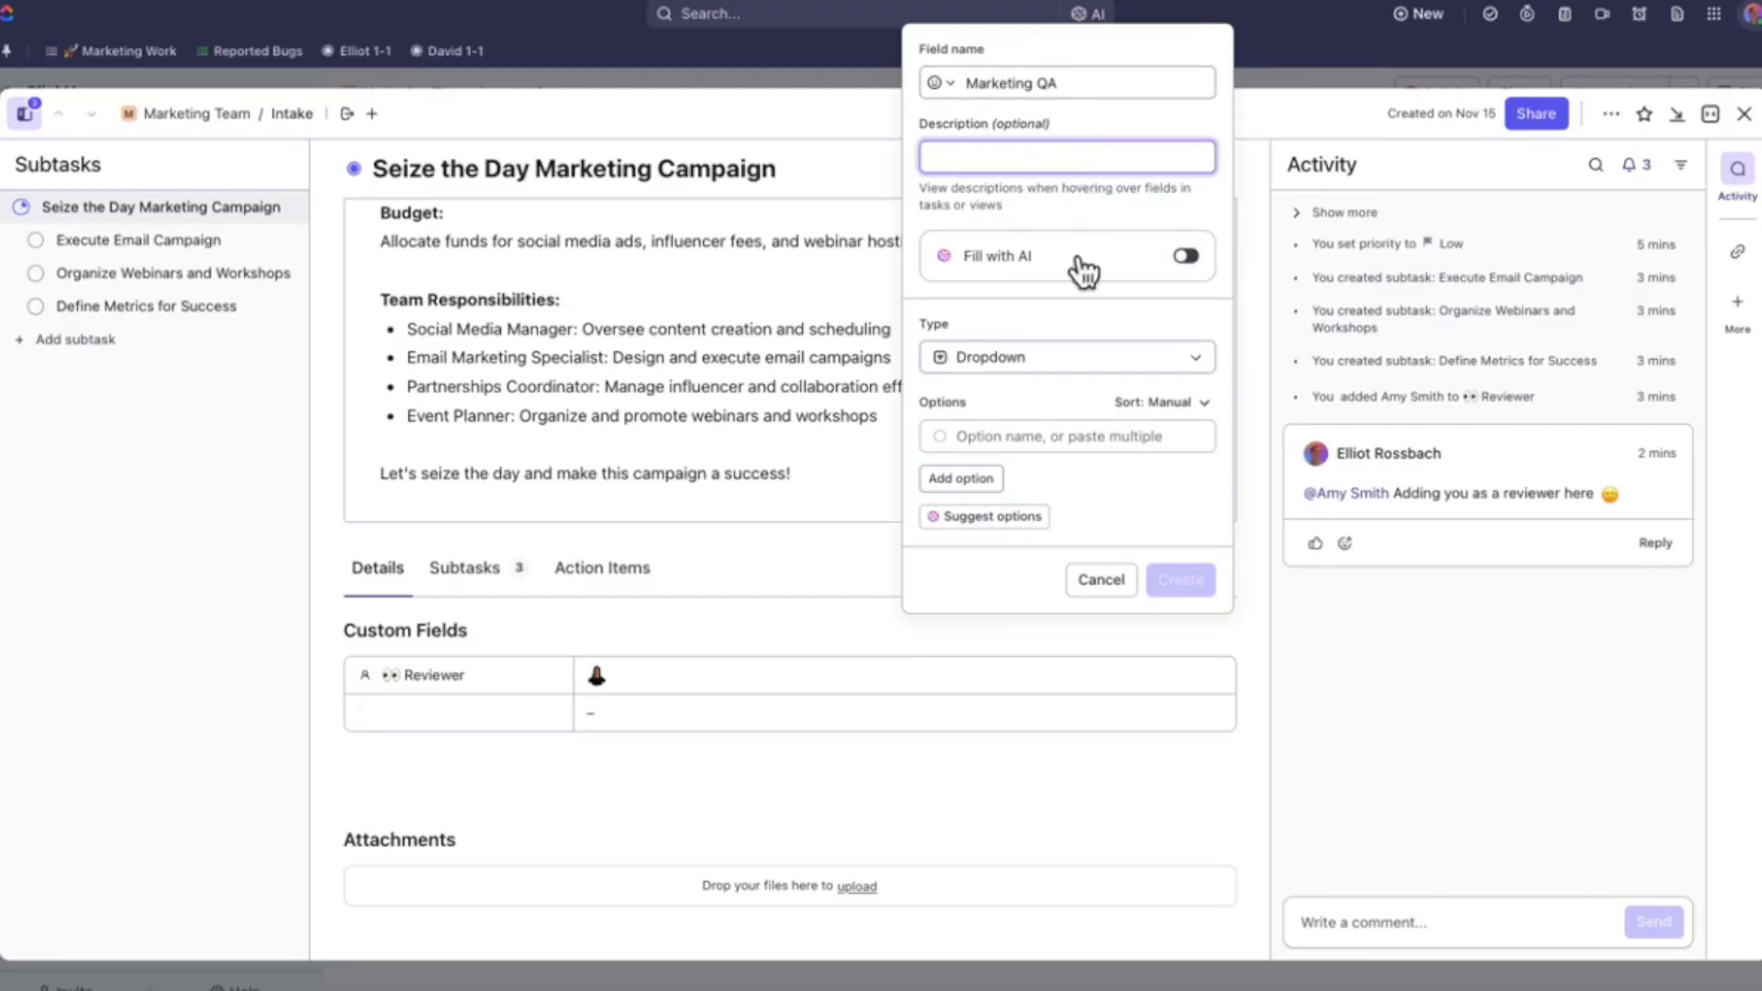
pyautogui.click(1187, 257)
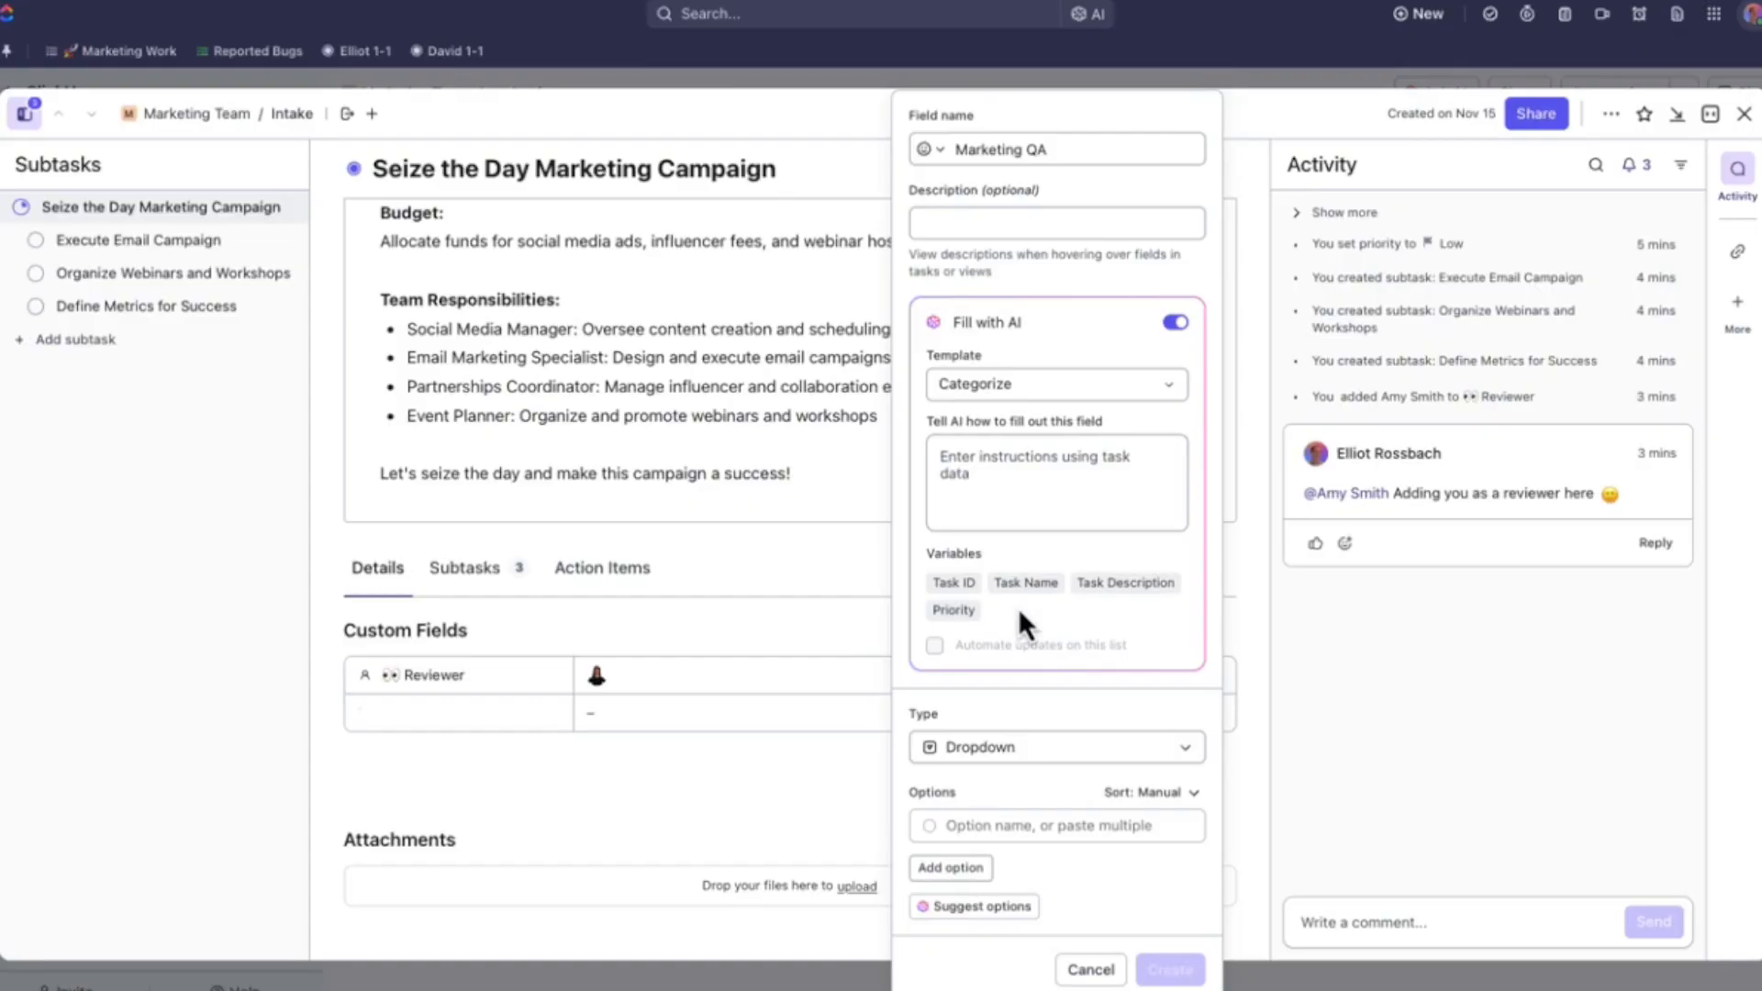
pyautogui.click(1176, 322)
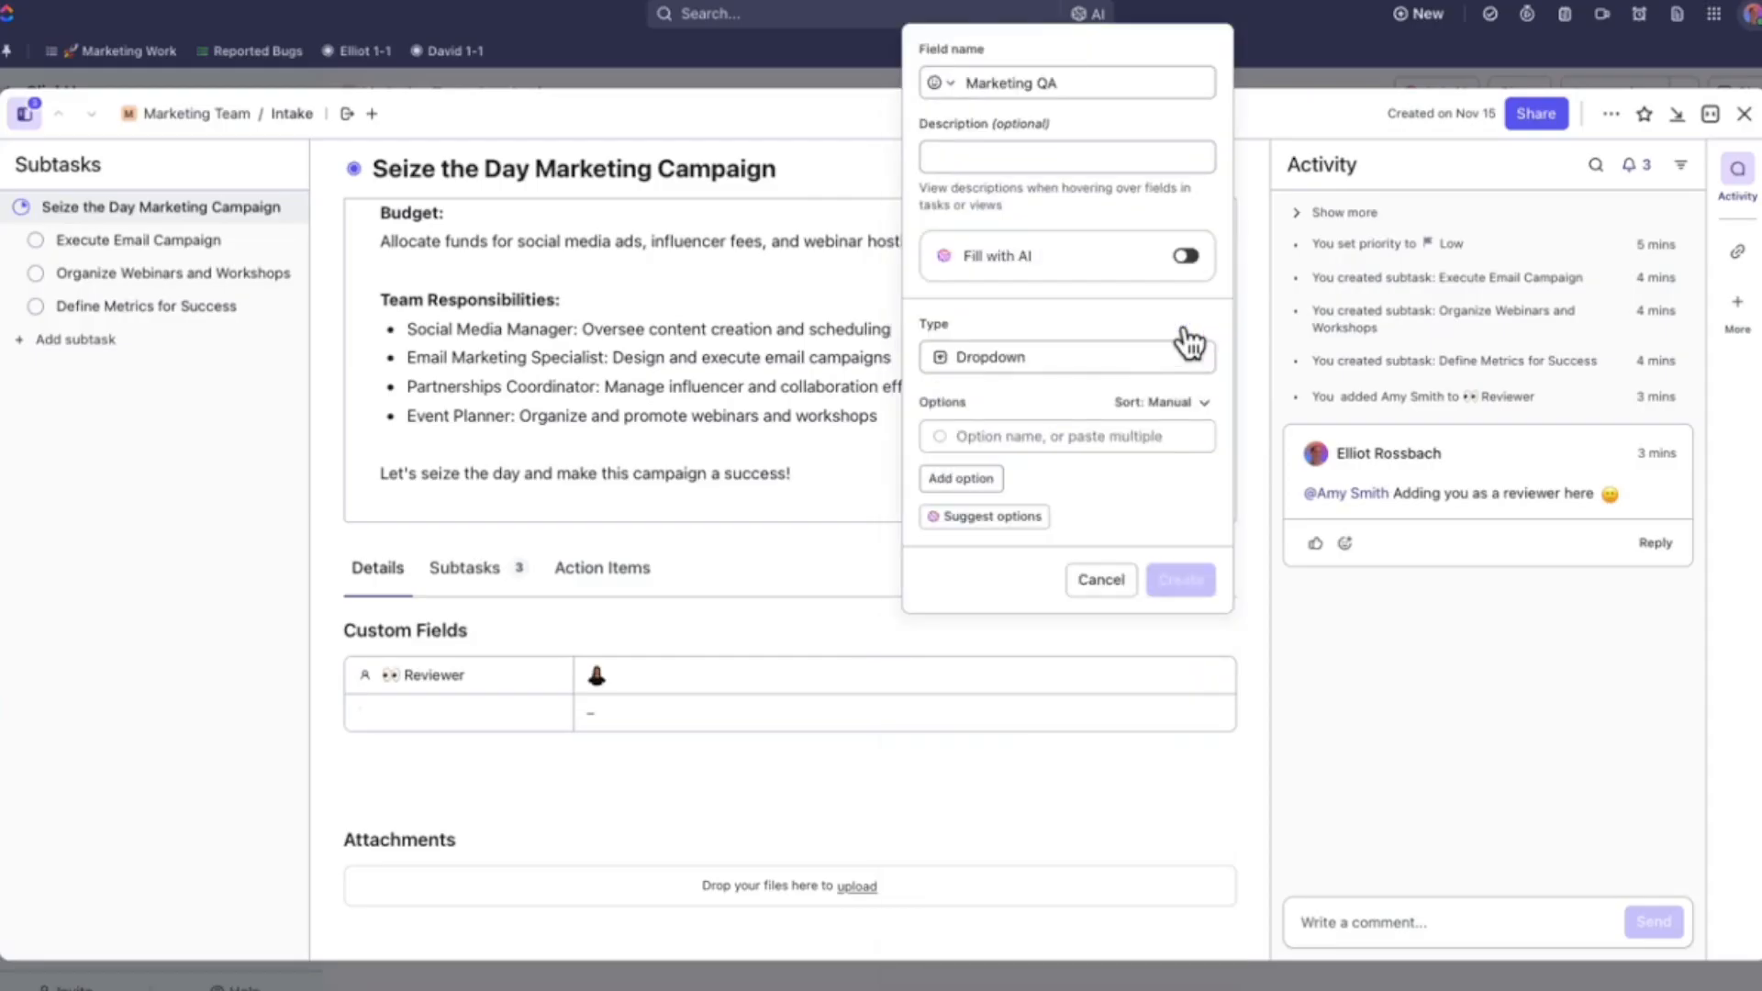
# - Have AI suggest the Marketing QA dropdown's options, review them, and create the field
pyautogui.click(1026, 529)
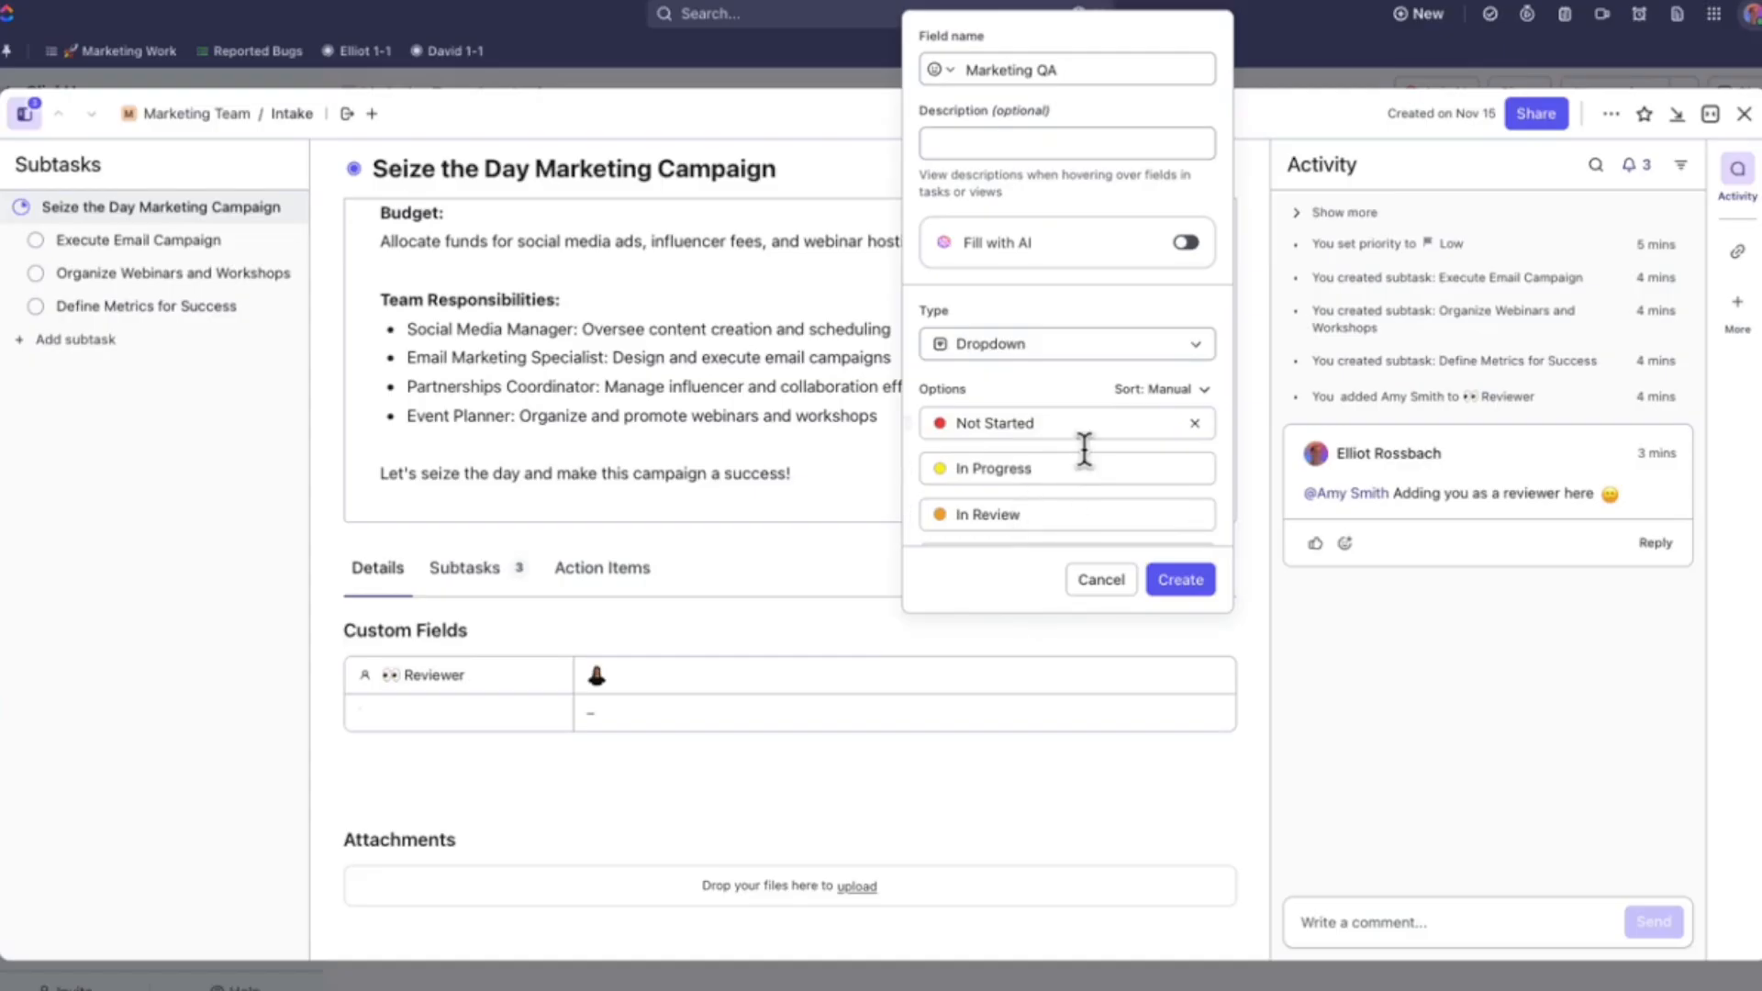
pyautogui.scroll(-2, 1084, 447)
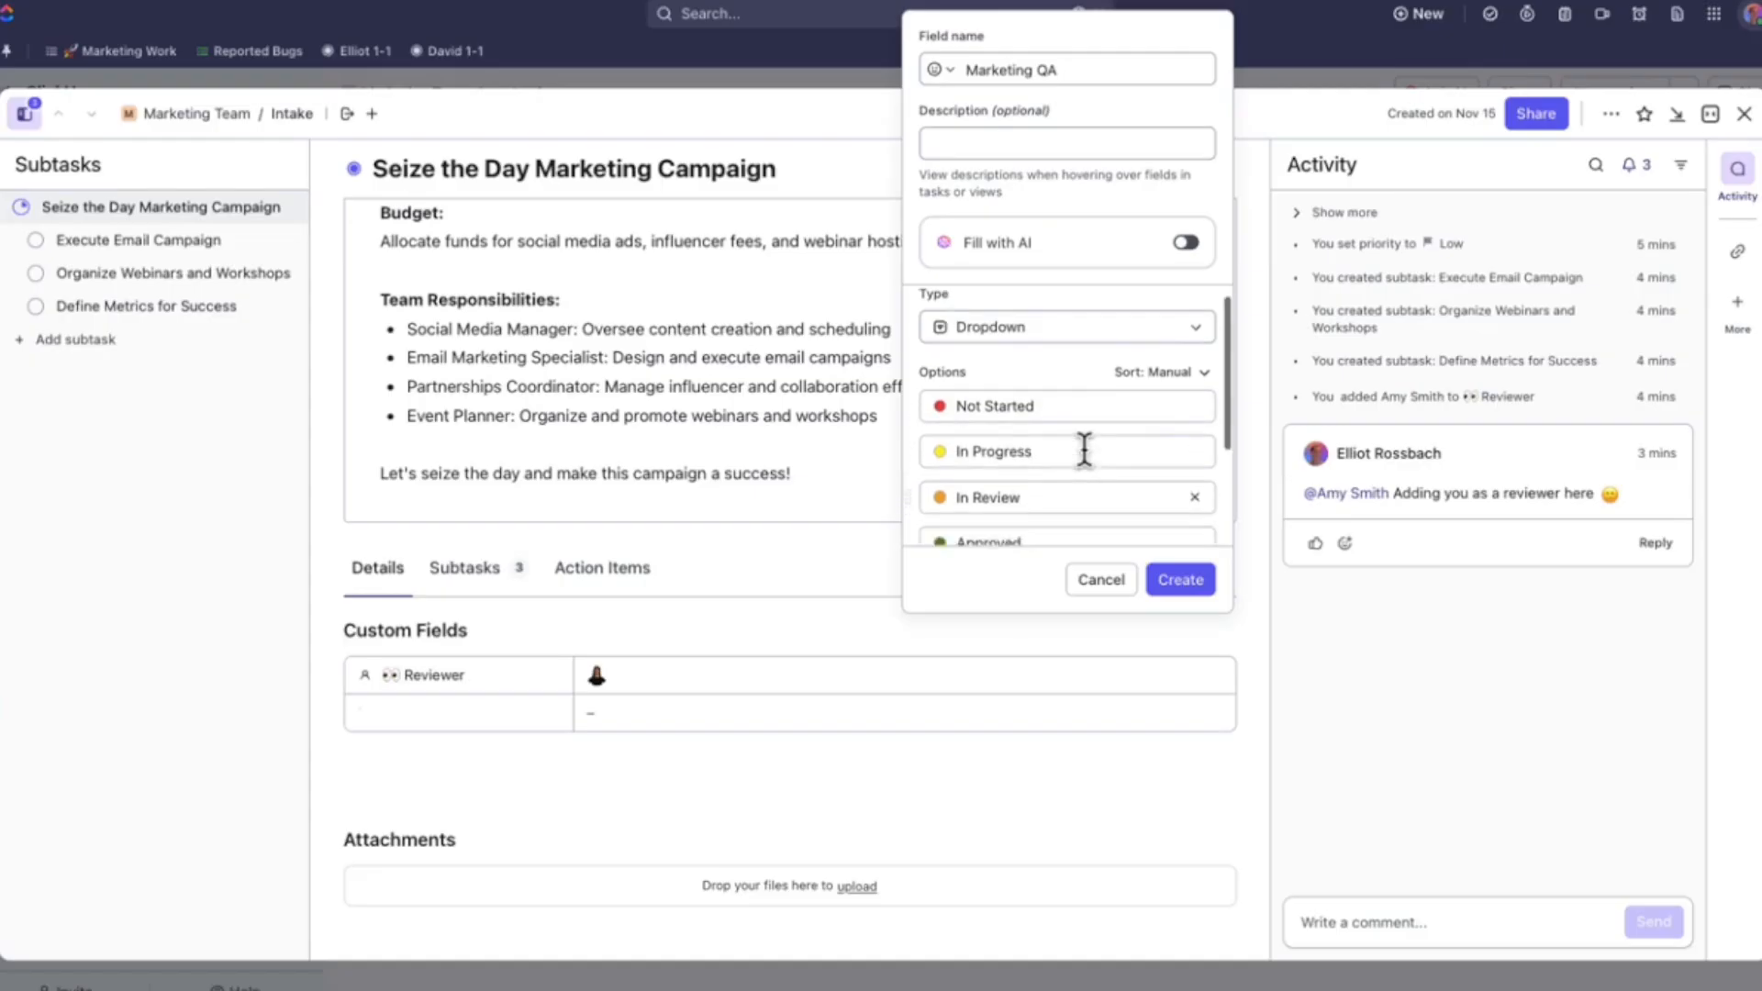
pyautogui.scroll(-2, 1084, 448)
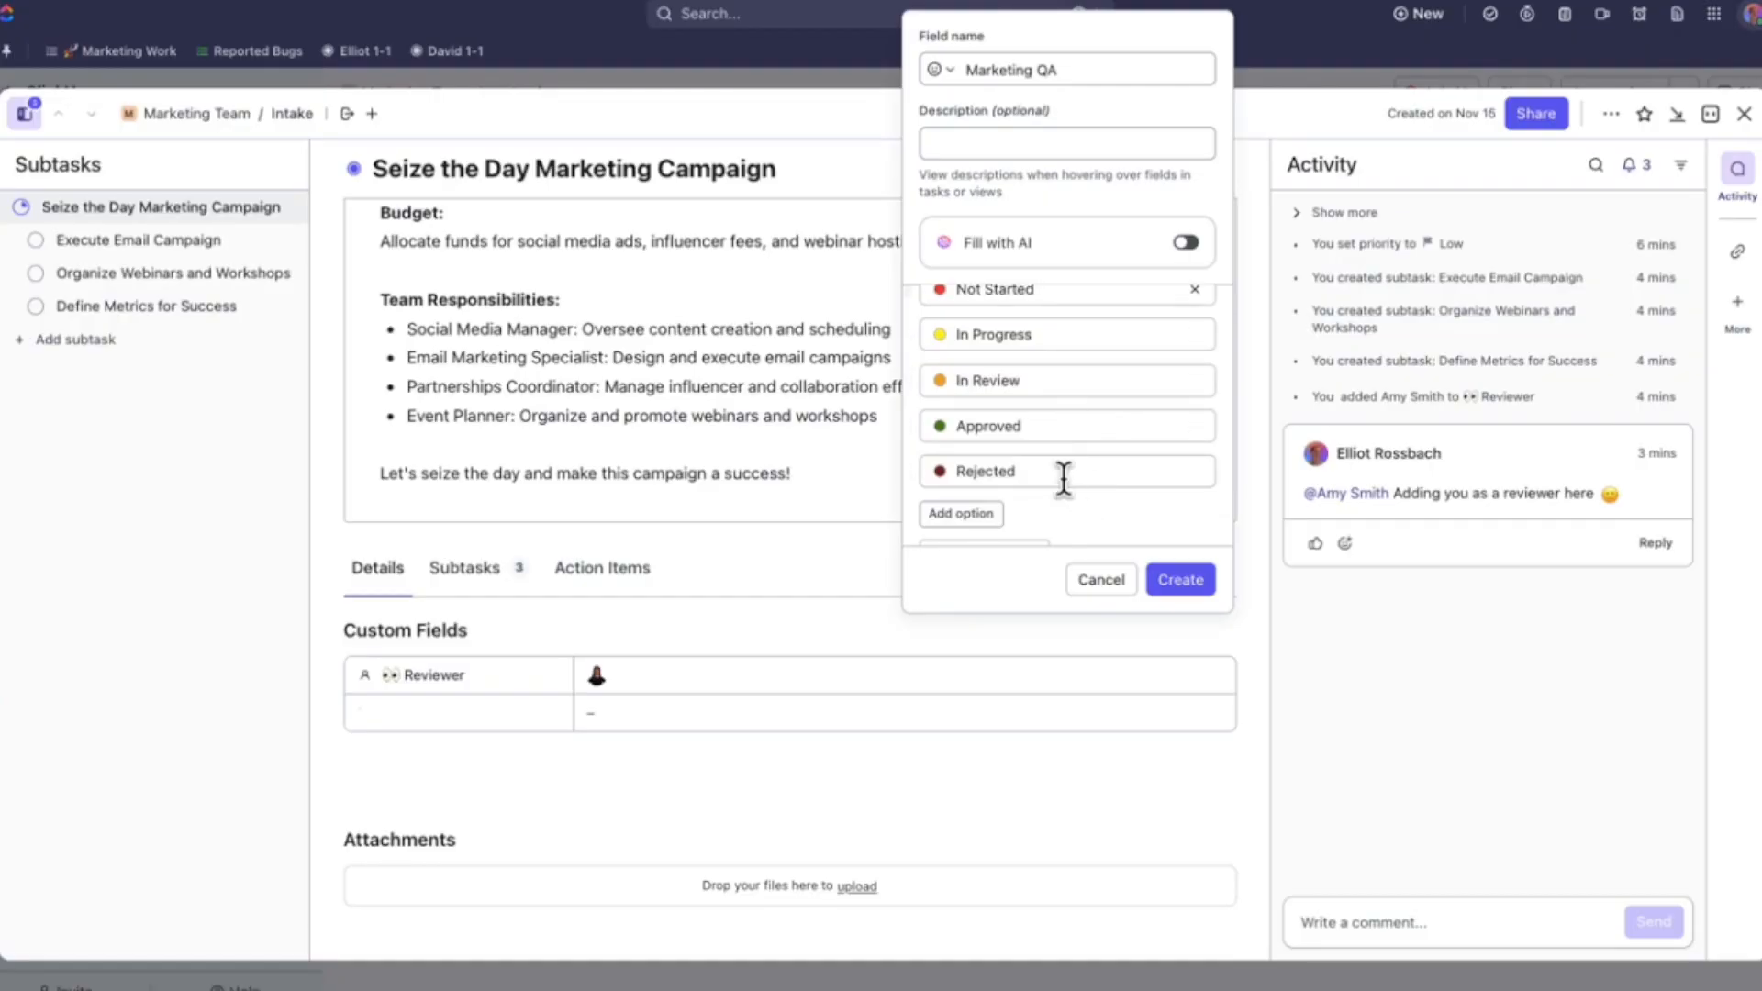
pyautogui.click(1181, 588)
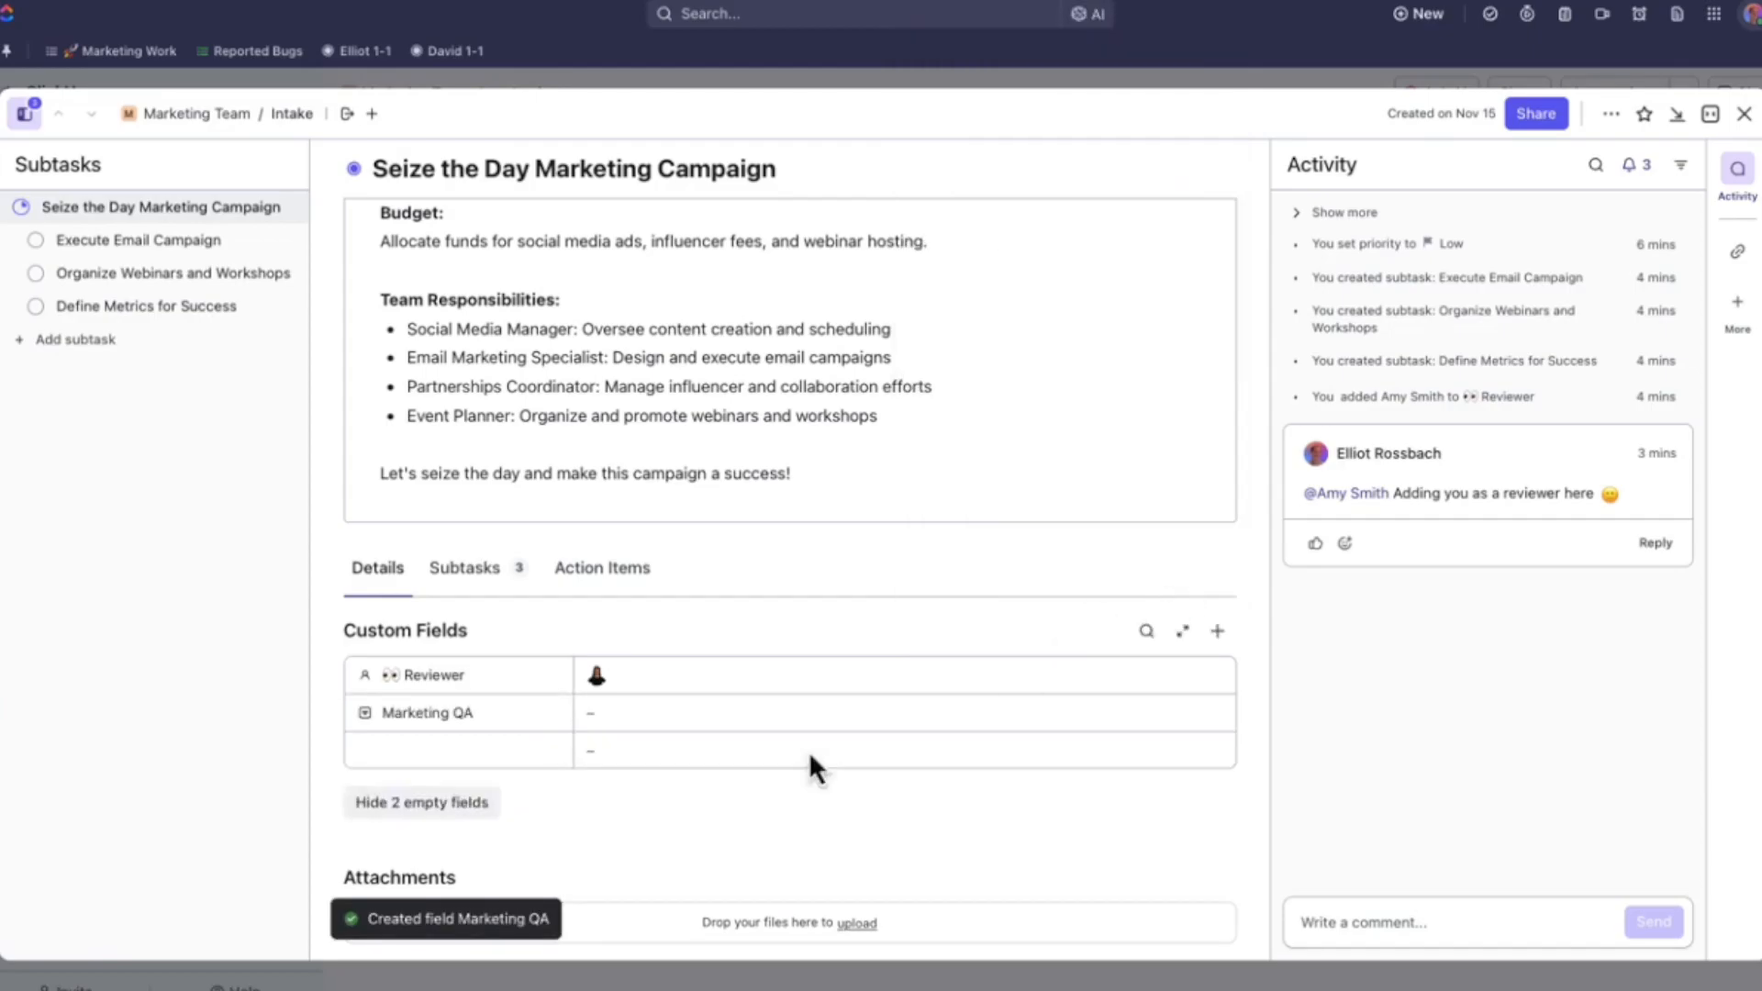
# - Set the campaign task's Marketing QA field to Not Started and its status to In Progress
pyautogui.click(608, 725)
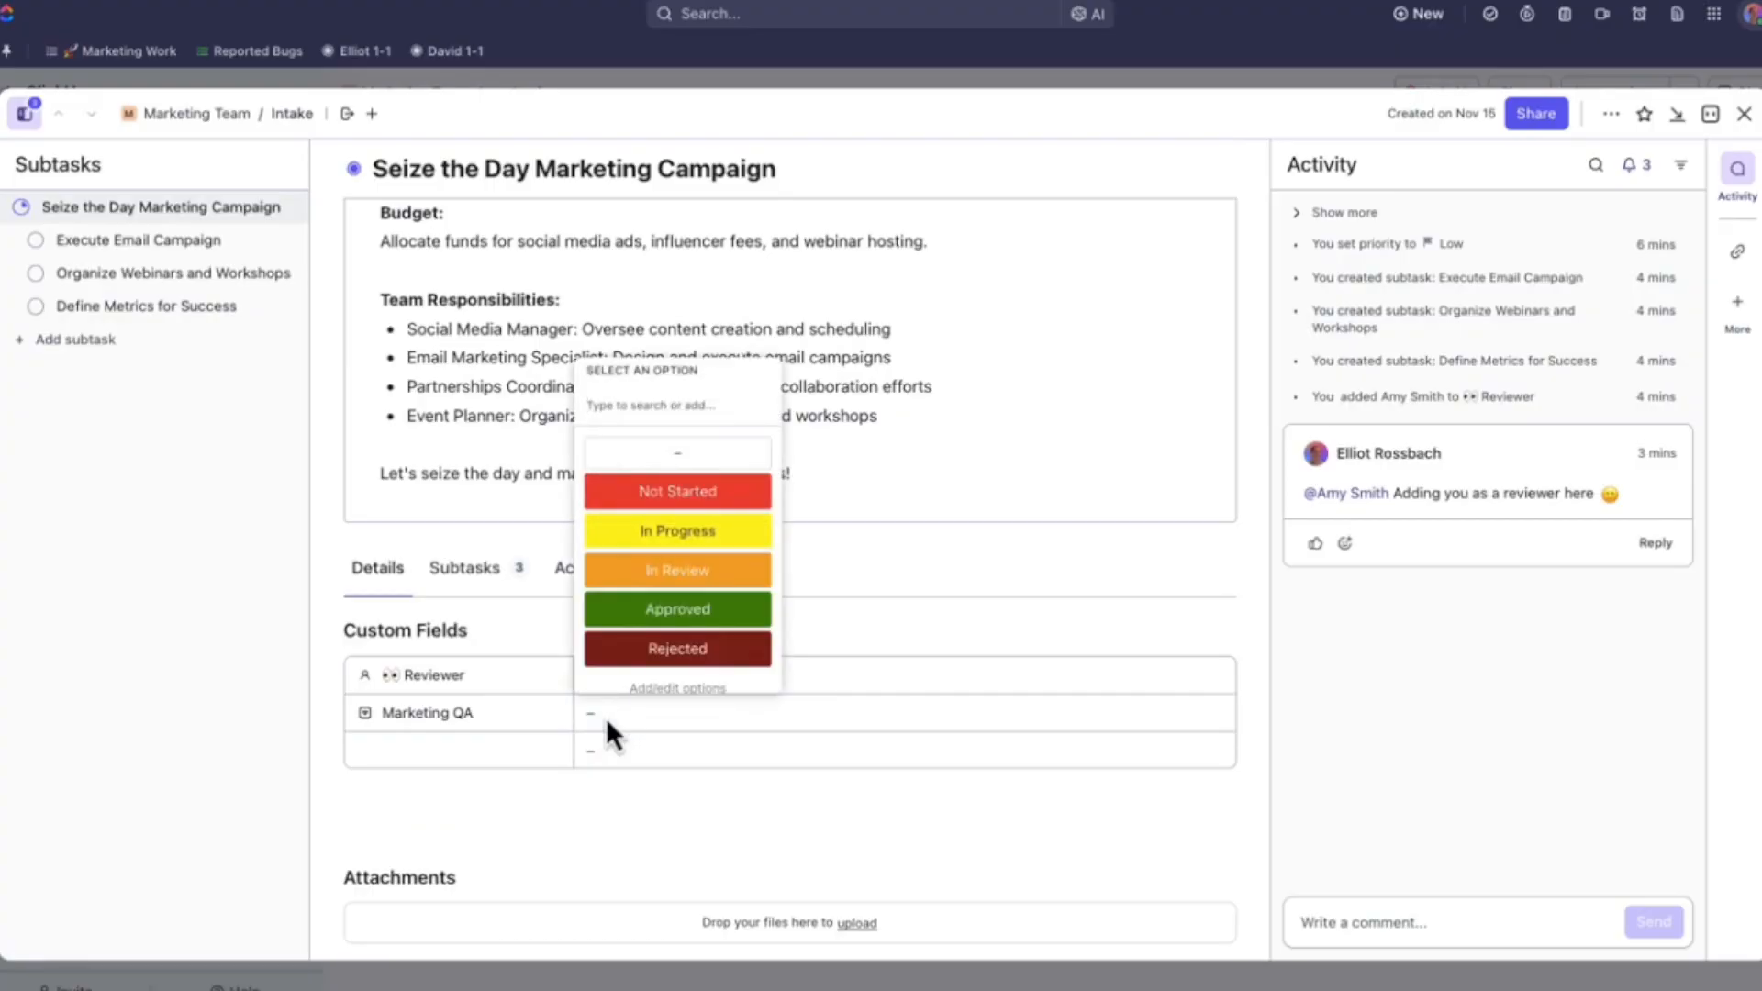
pyautogui.click(647, 503)
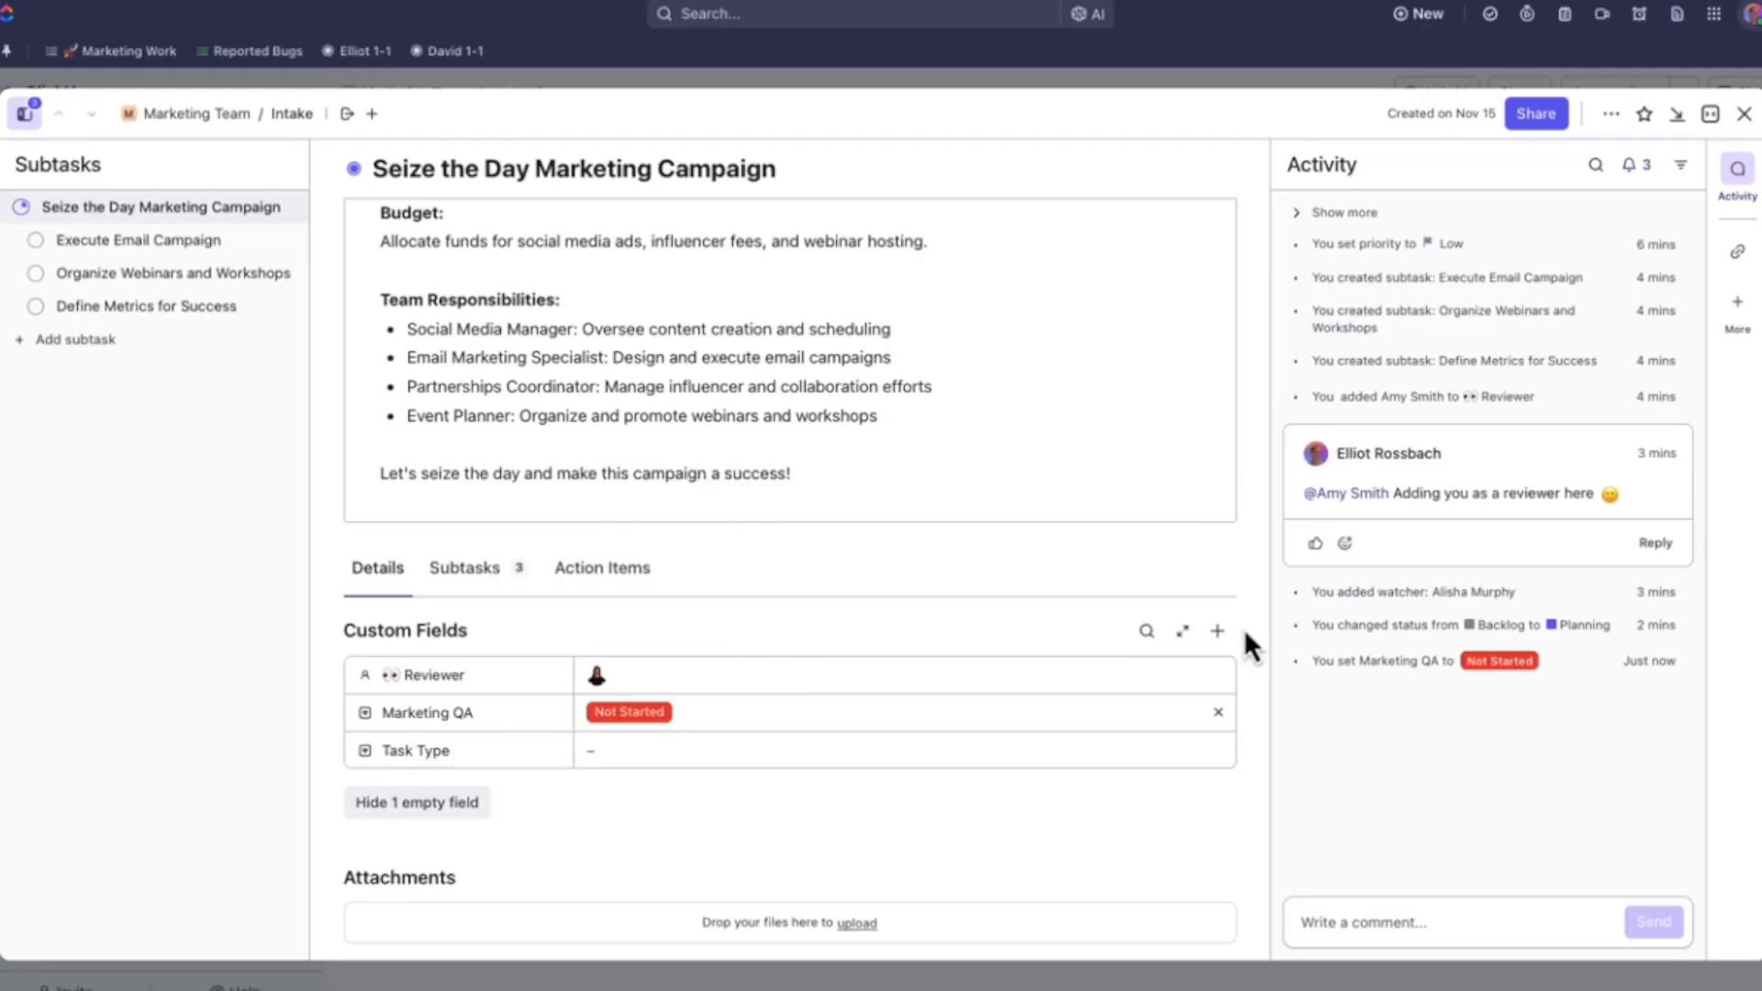
pyautogui.scroll(10, 1242, 629)
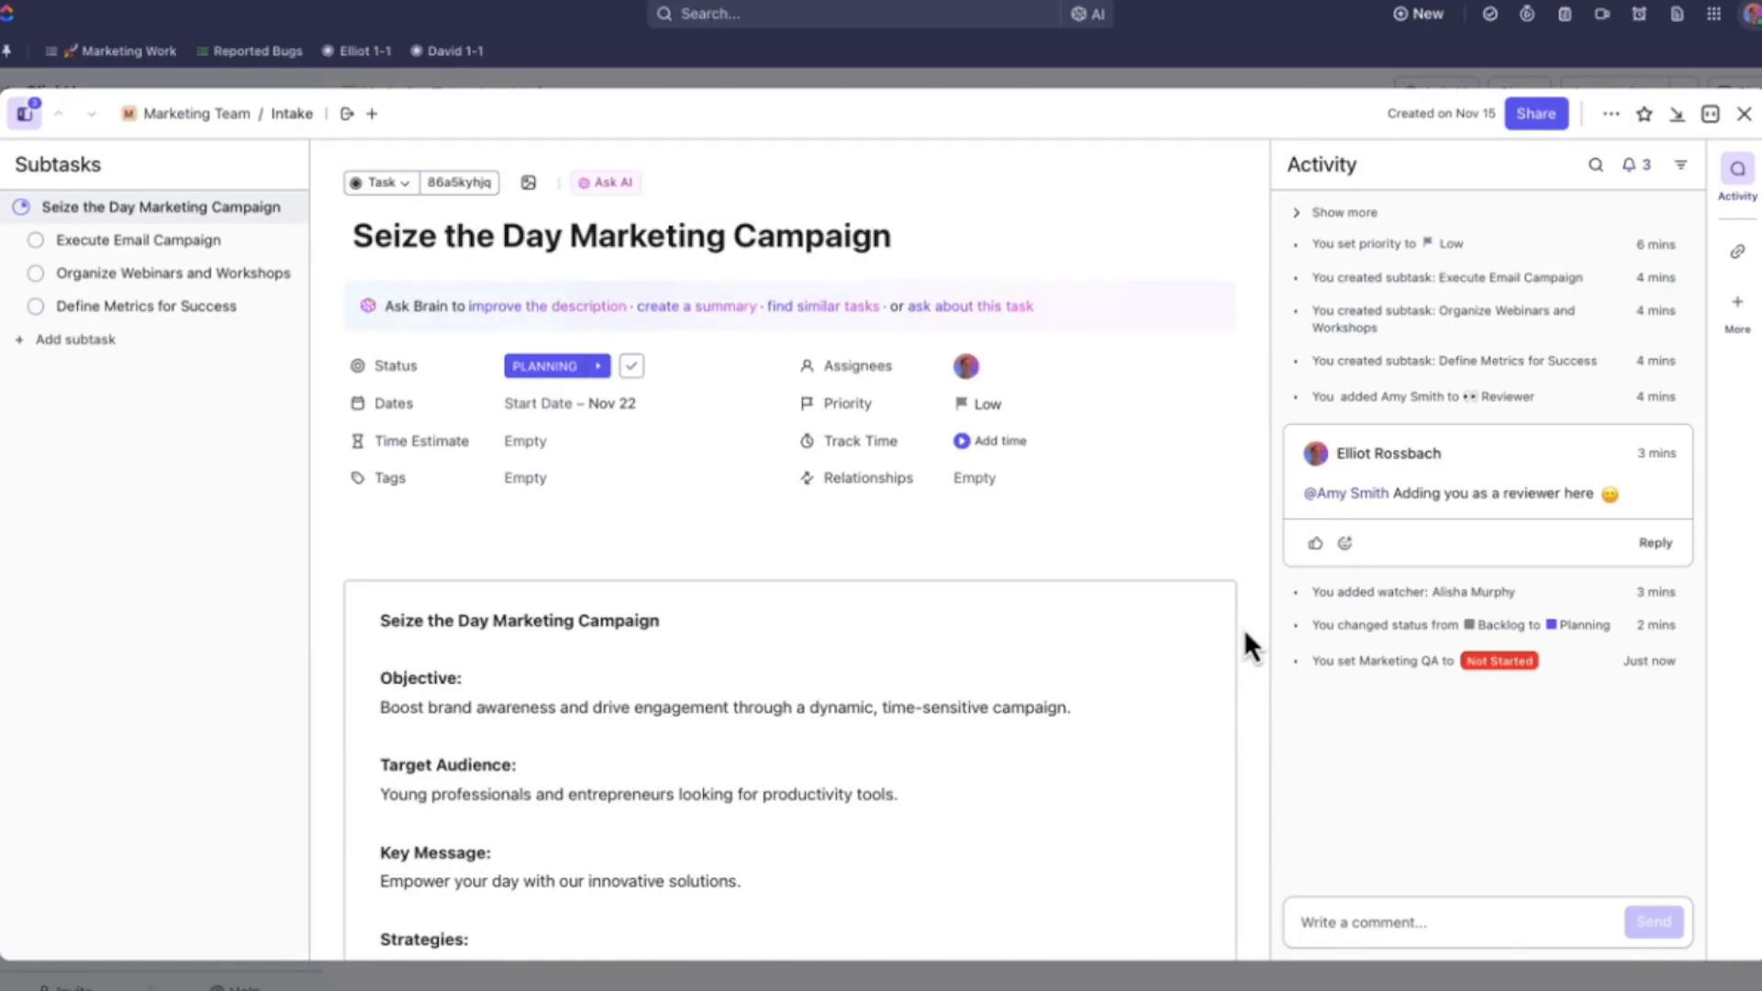
pyautogui.click(547, 368)
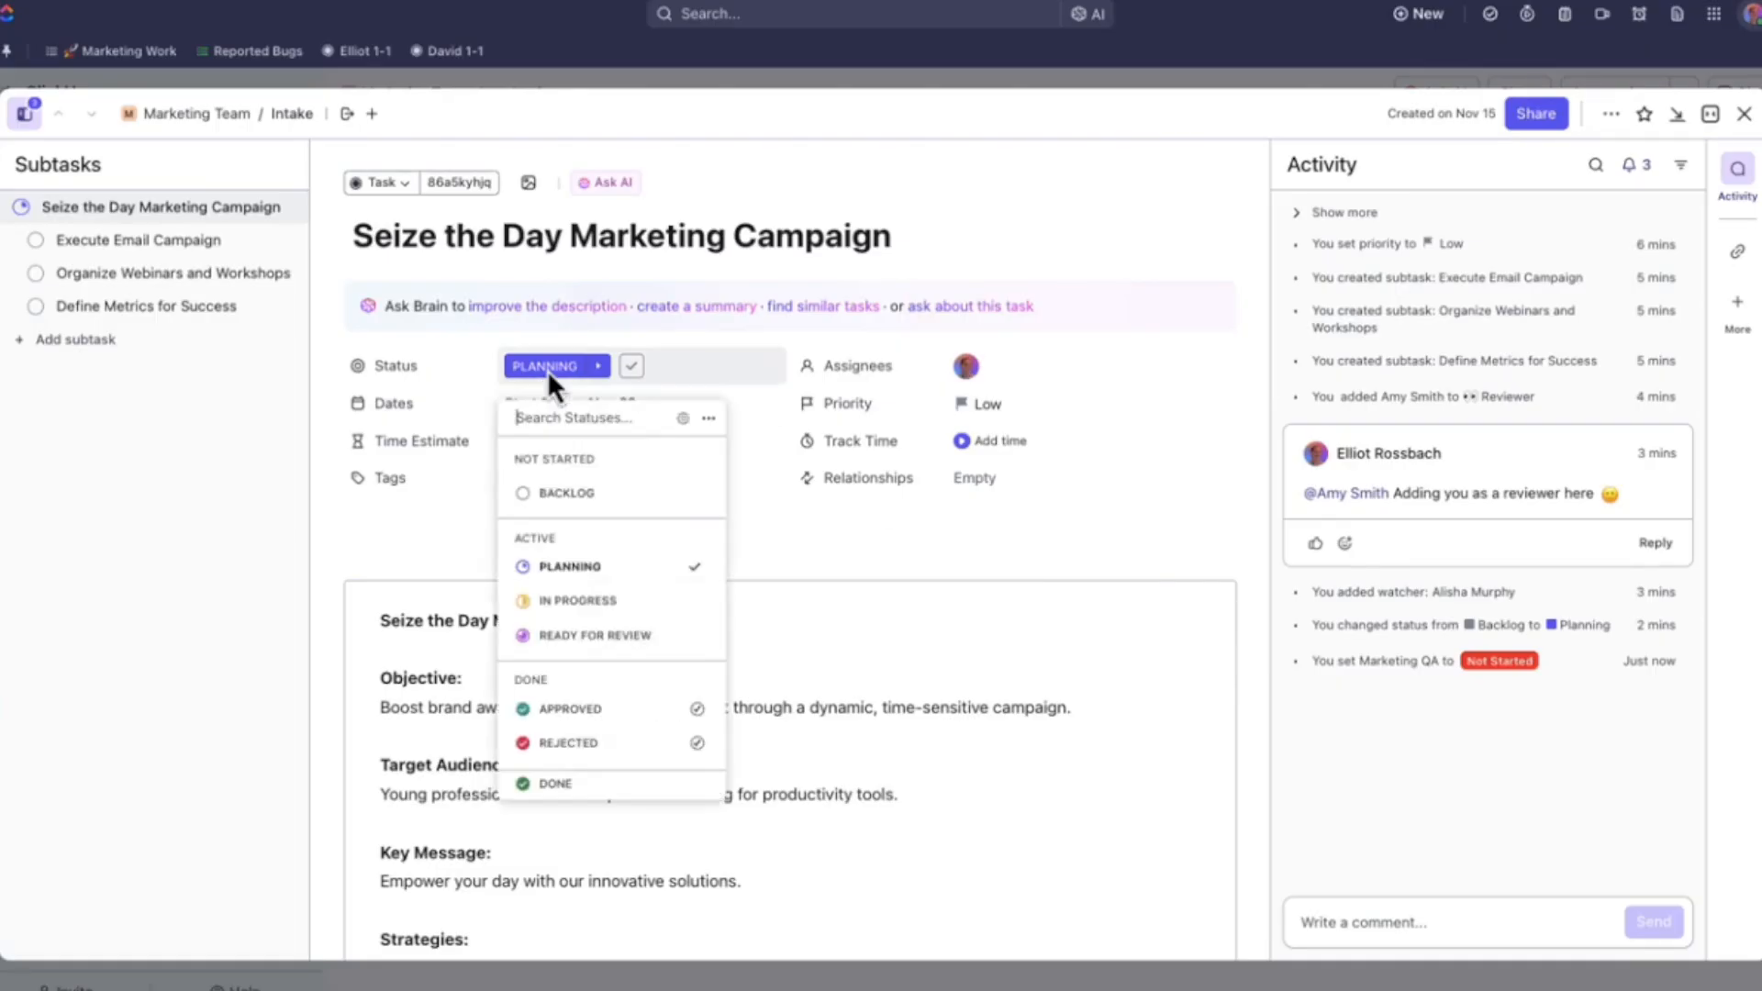
pyautogui.click(549, 601)
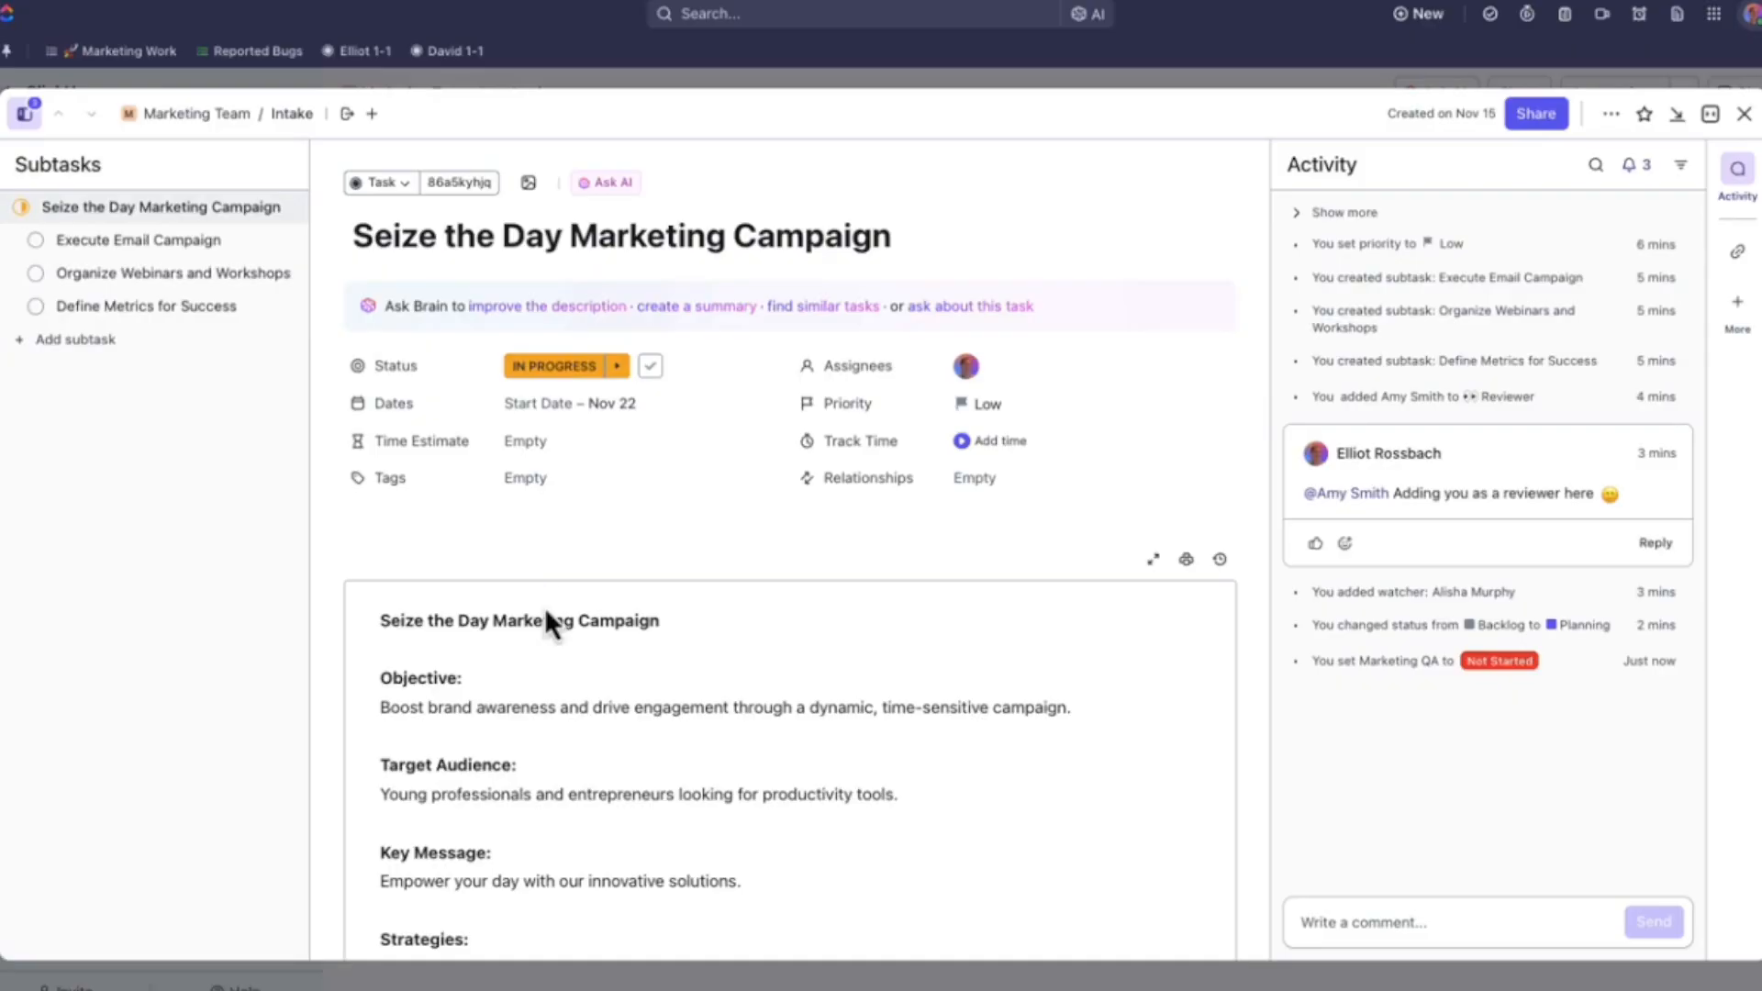
# - Close the task and set its priority to High in the Intake list
pyautogui.click(1743, 113)
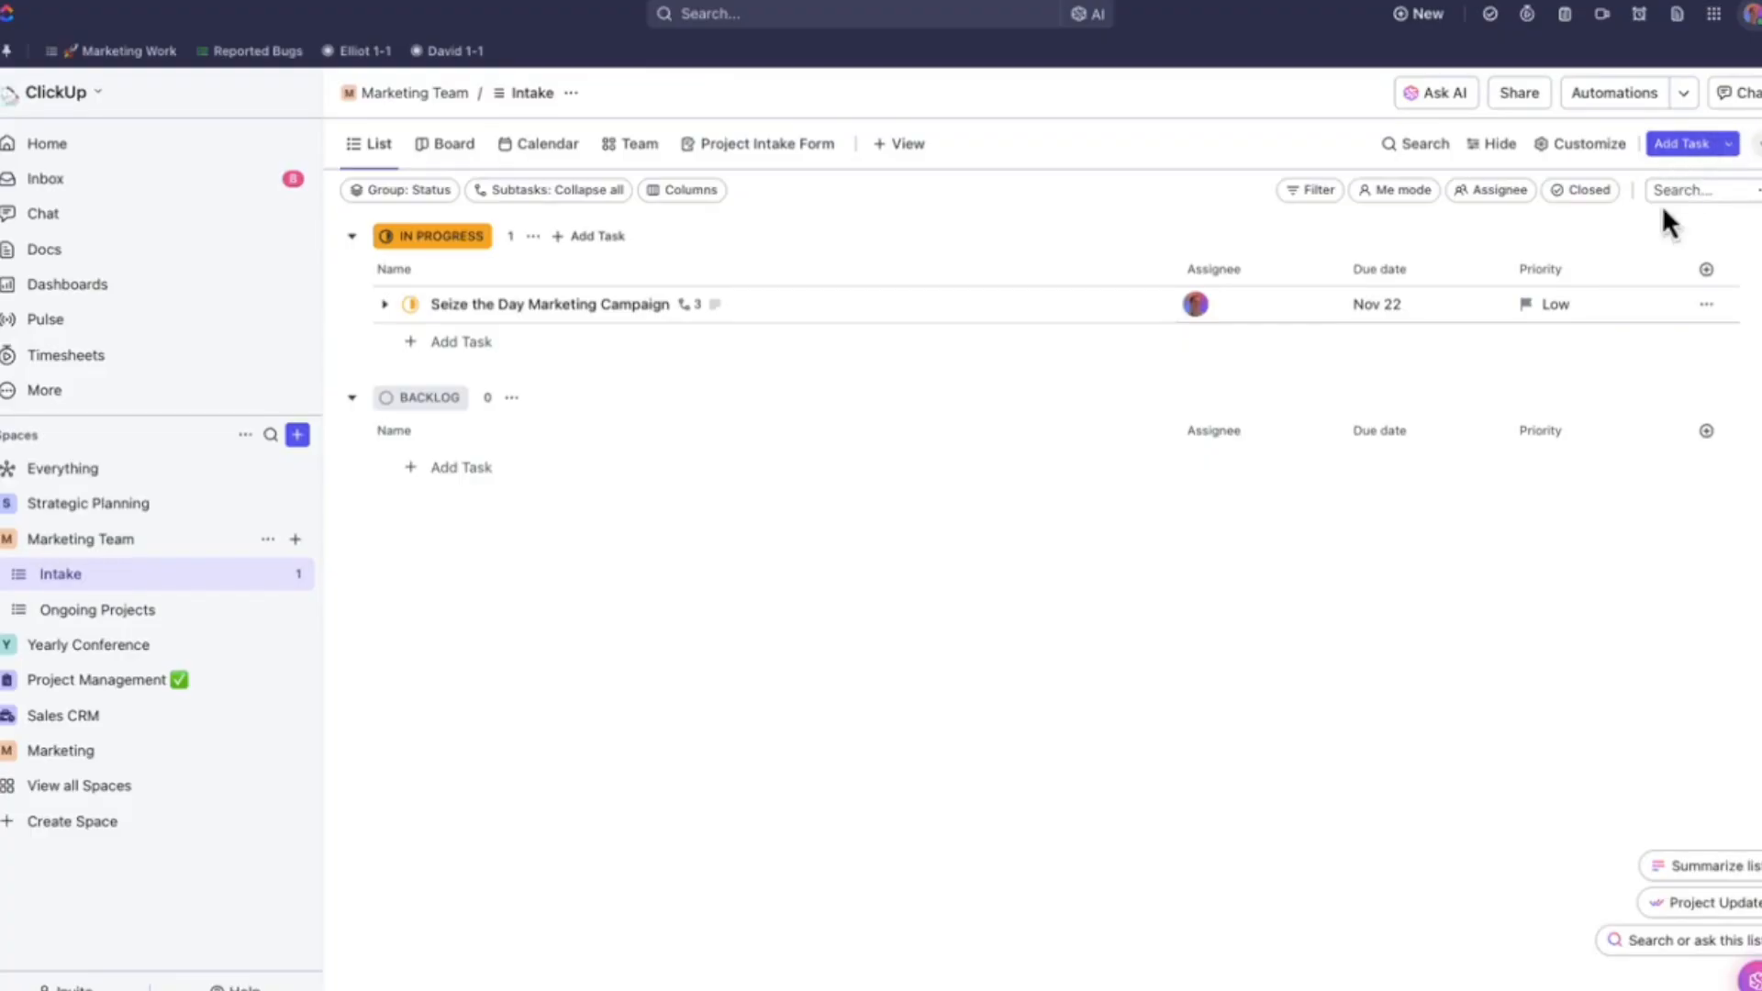
pyautogui.click(1558, 308)
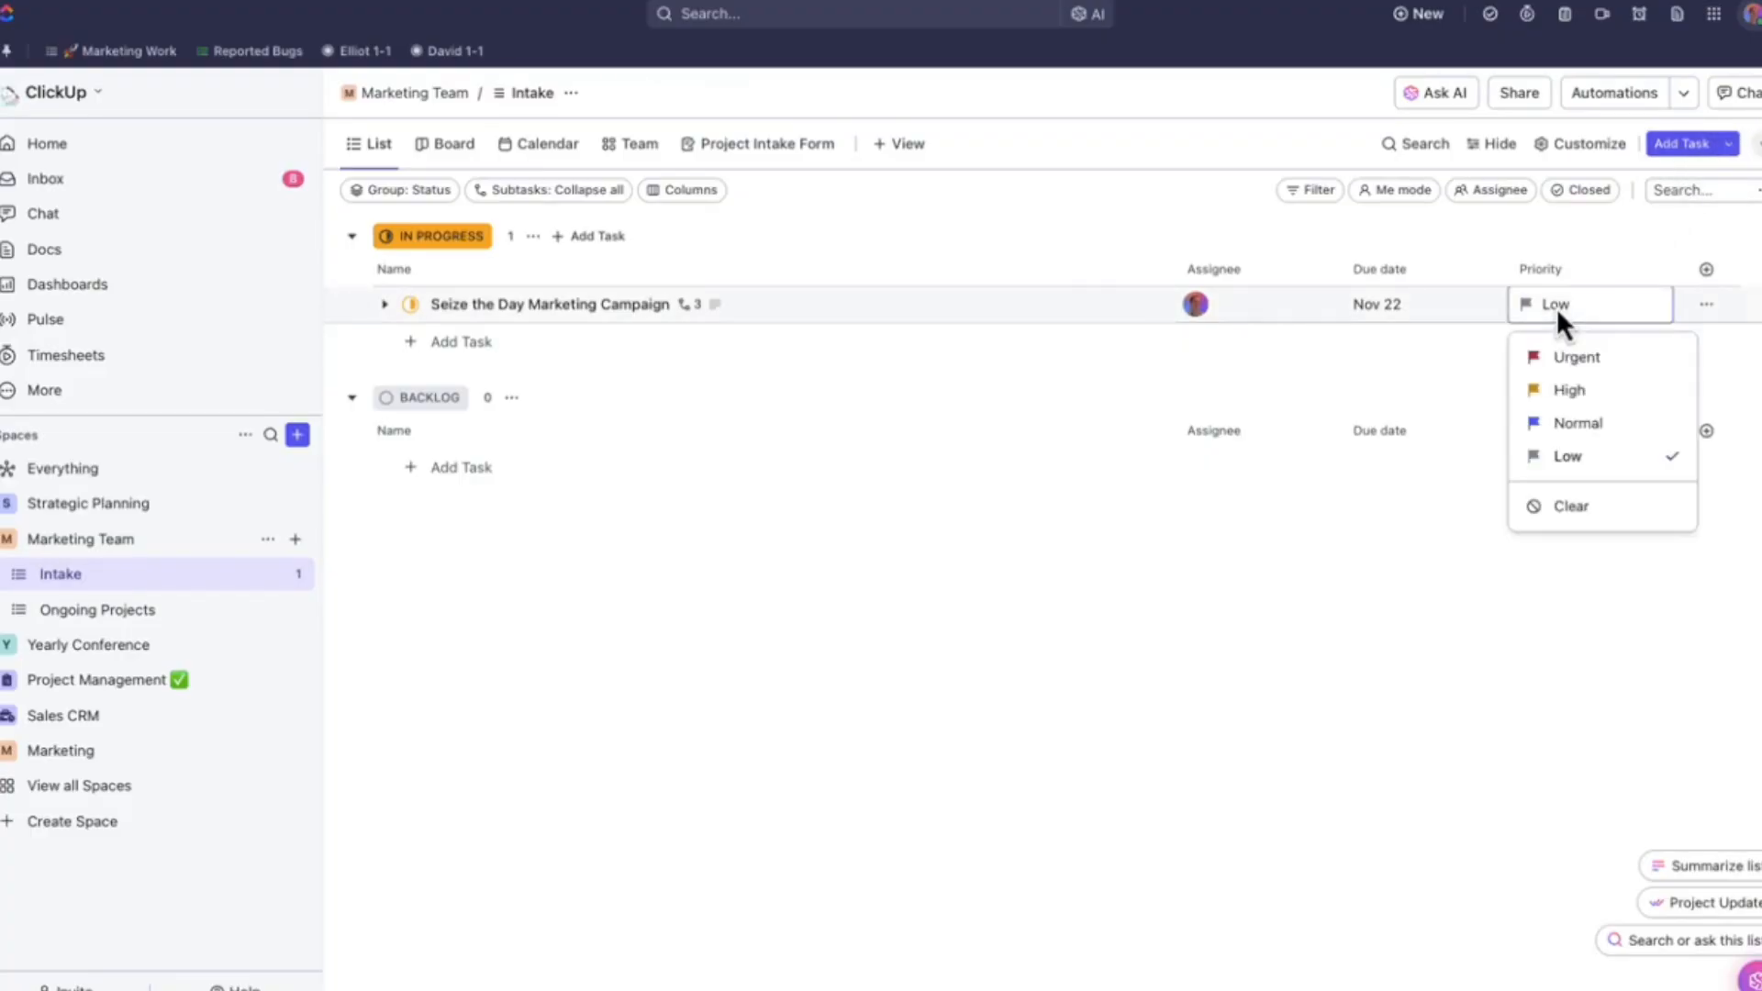
pyautogui.click(1554, 399)
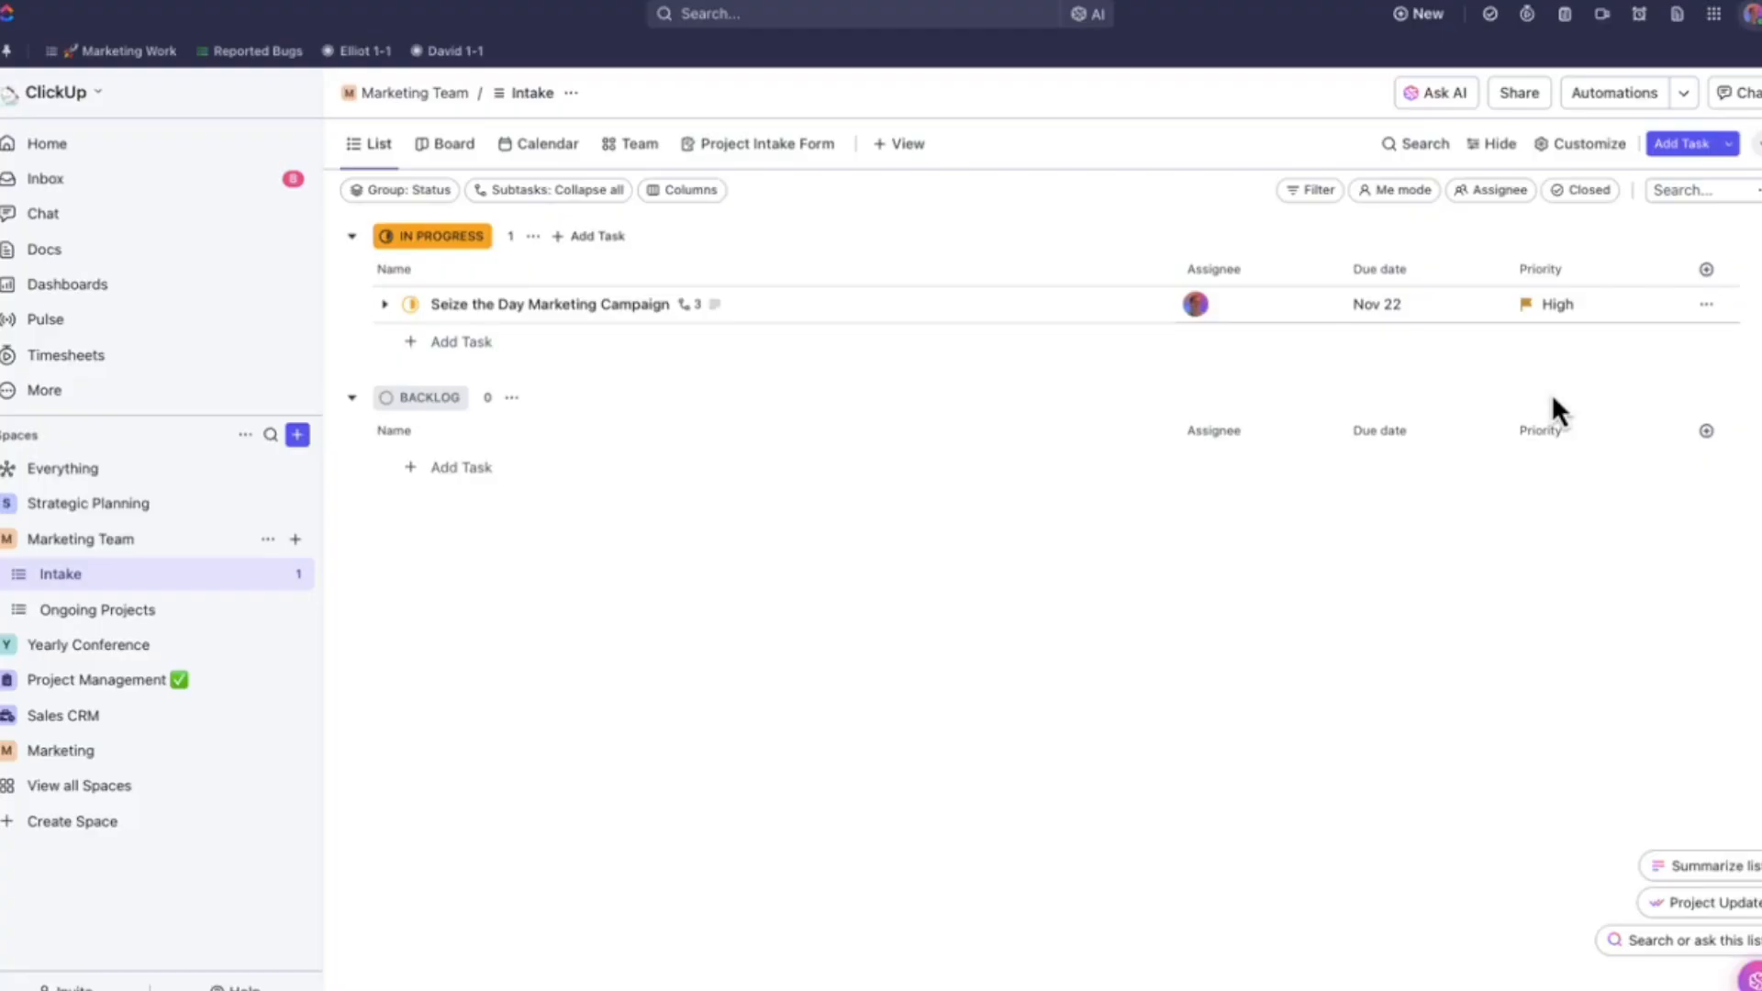
pyautogui.moveTo(797, 307)
pyautogui.mouseDown()
pyautogui.moveTo(451, 534)
pyautogui.moveTo(118, 653)
pyautogui.moveTo(118, 634)
pyautogui.moveTo(480, 460)
pyautogui.moveTo(688, 318)
pyautogui.moveTo(776, 305)
pyautogui.mouseUp()
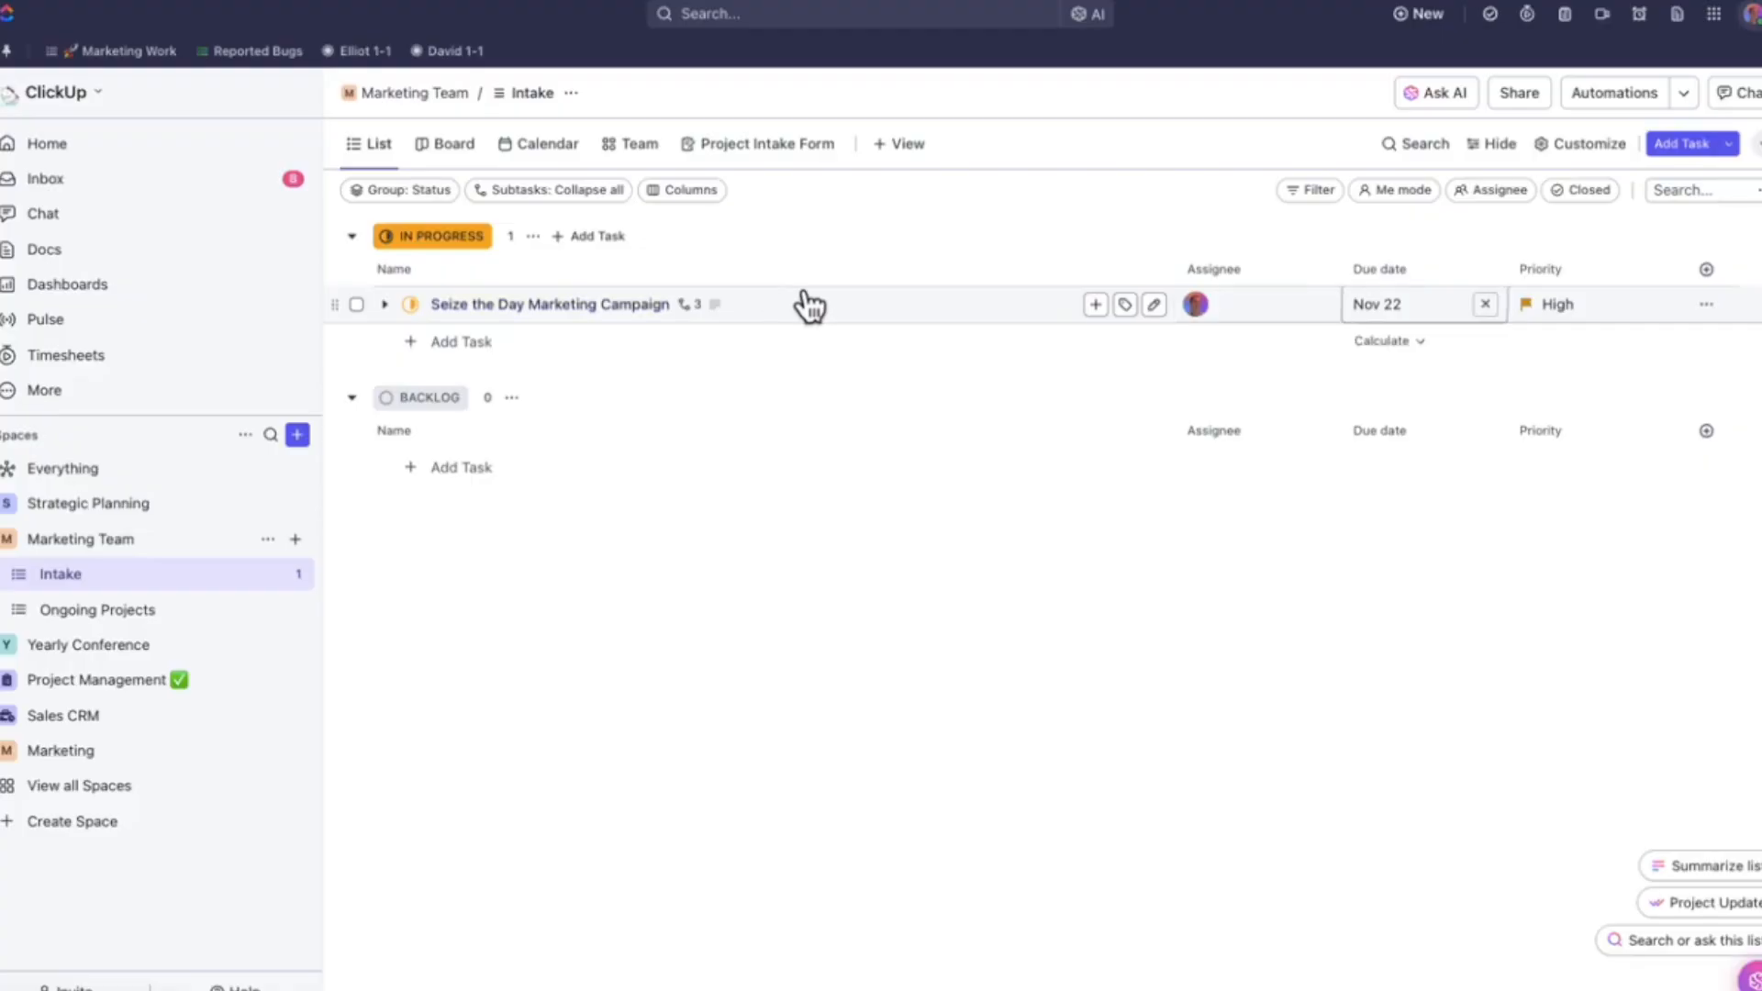
pyautogui.click(1706, 305)
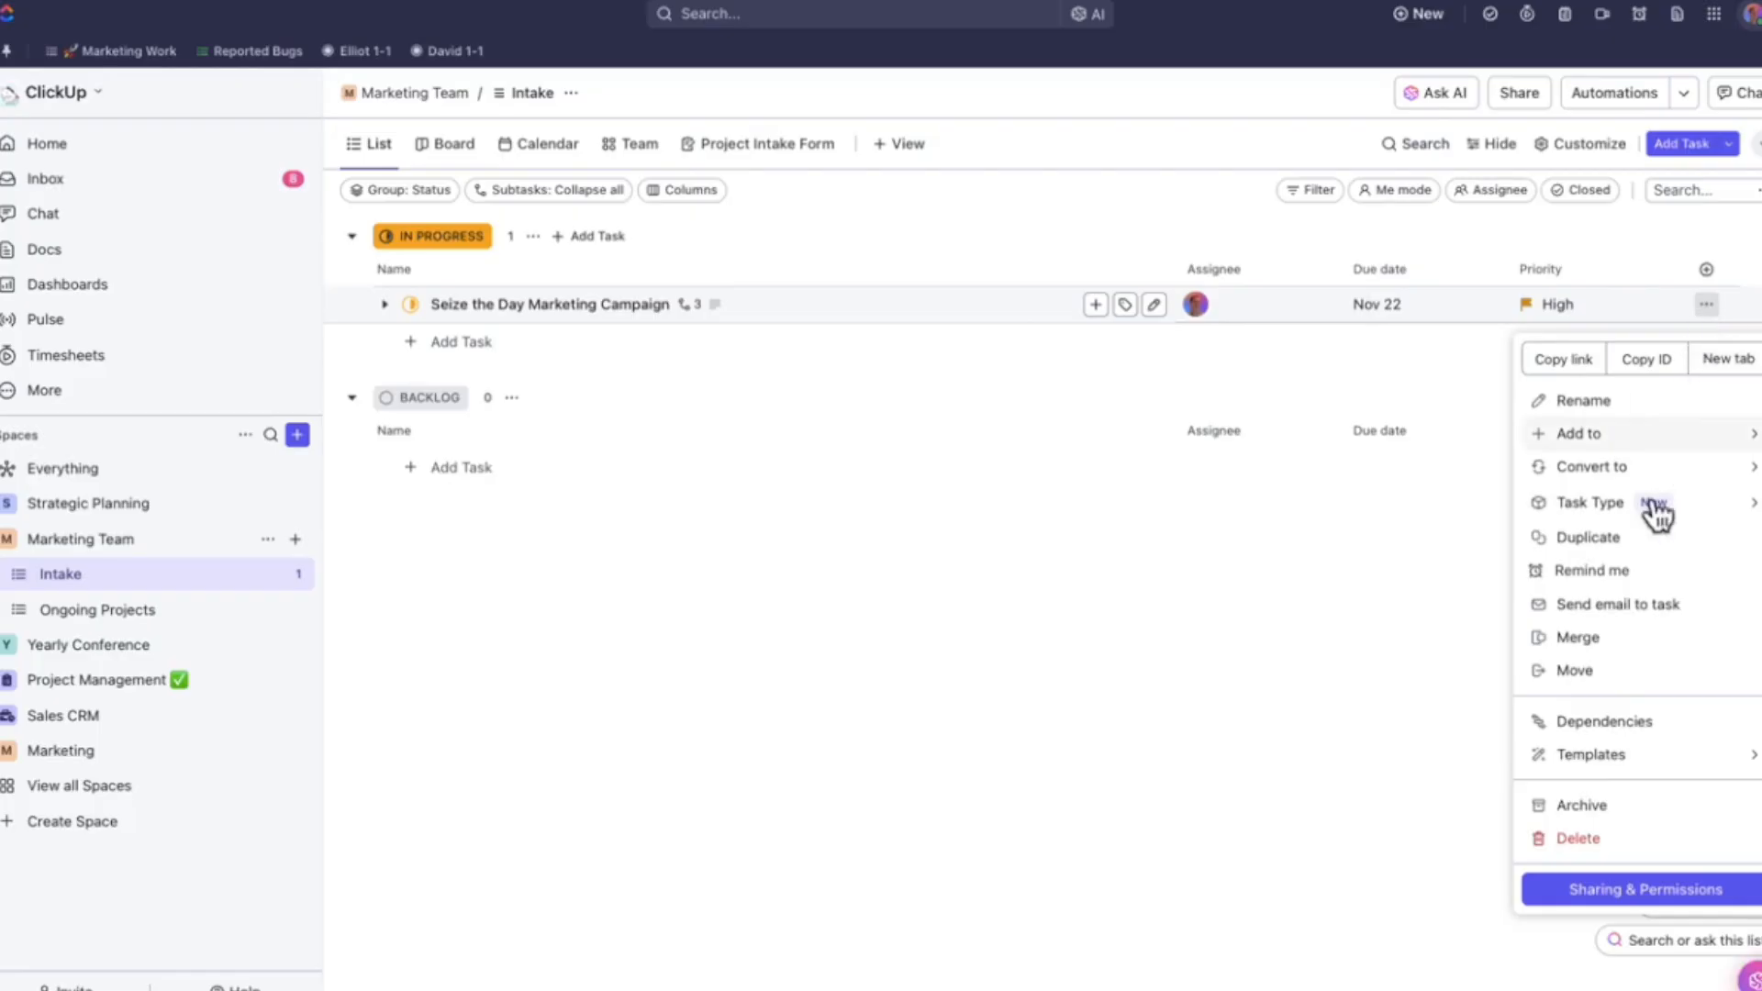
pyautogui.click(1613, 681)
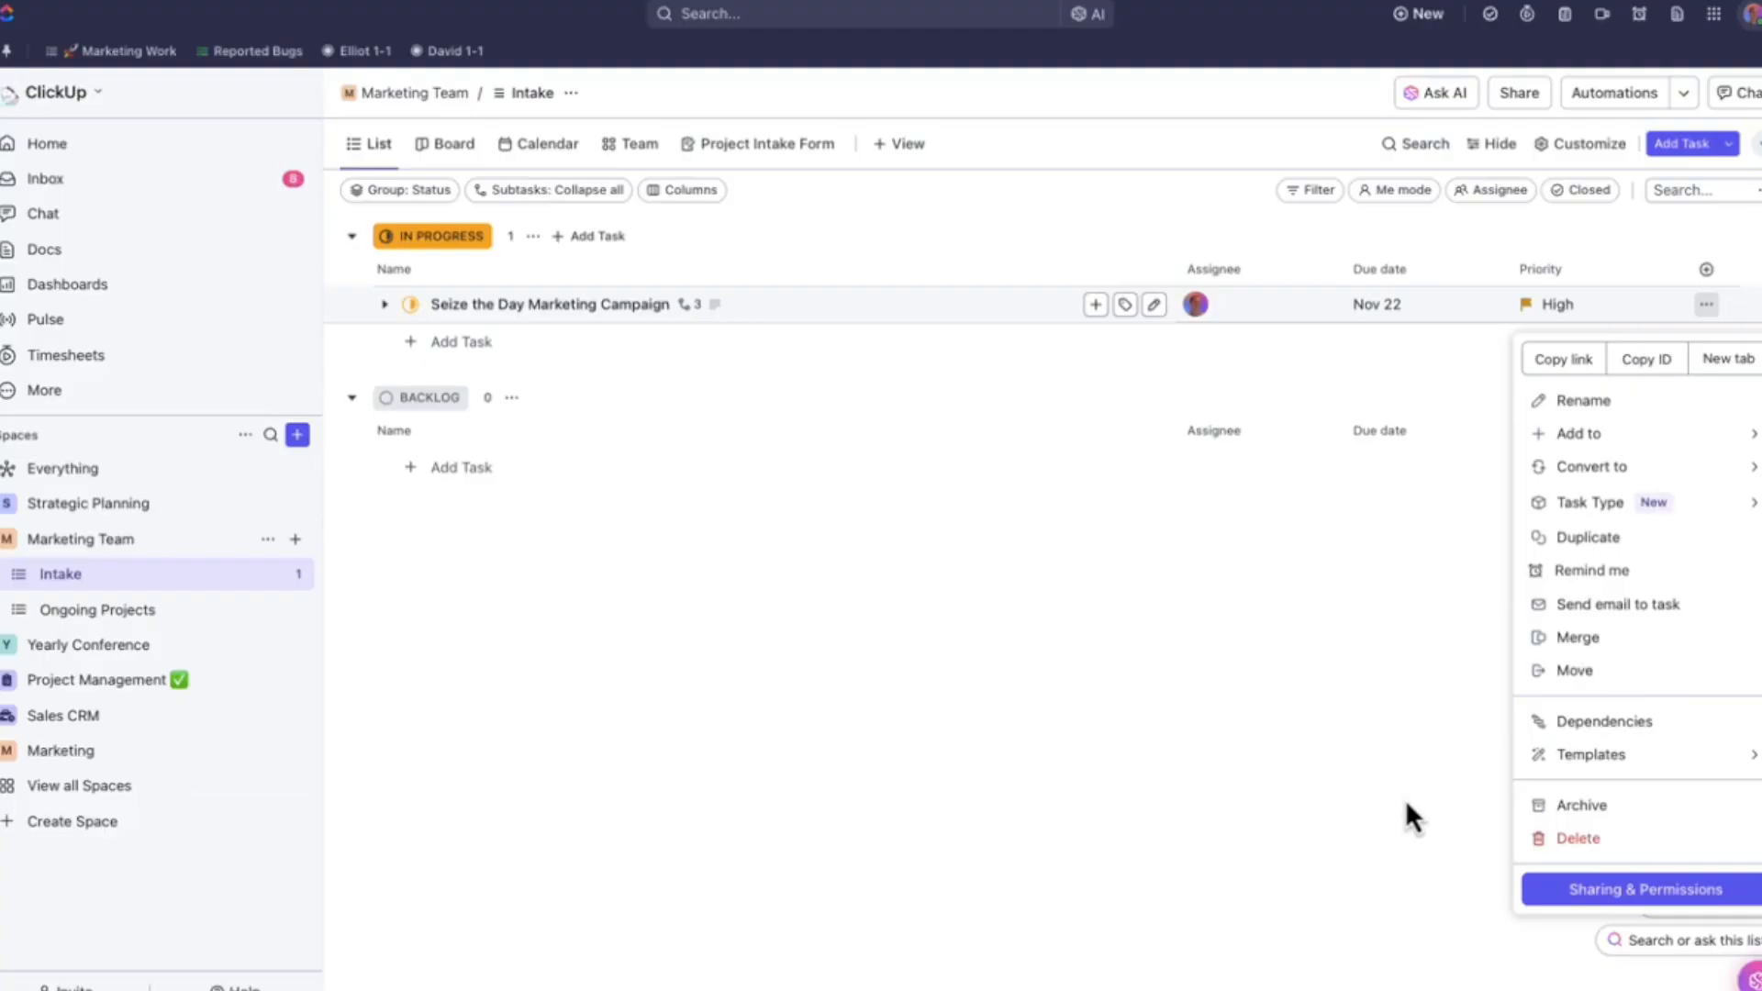
pyautogui.click(1433, 549)
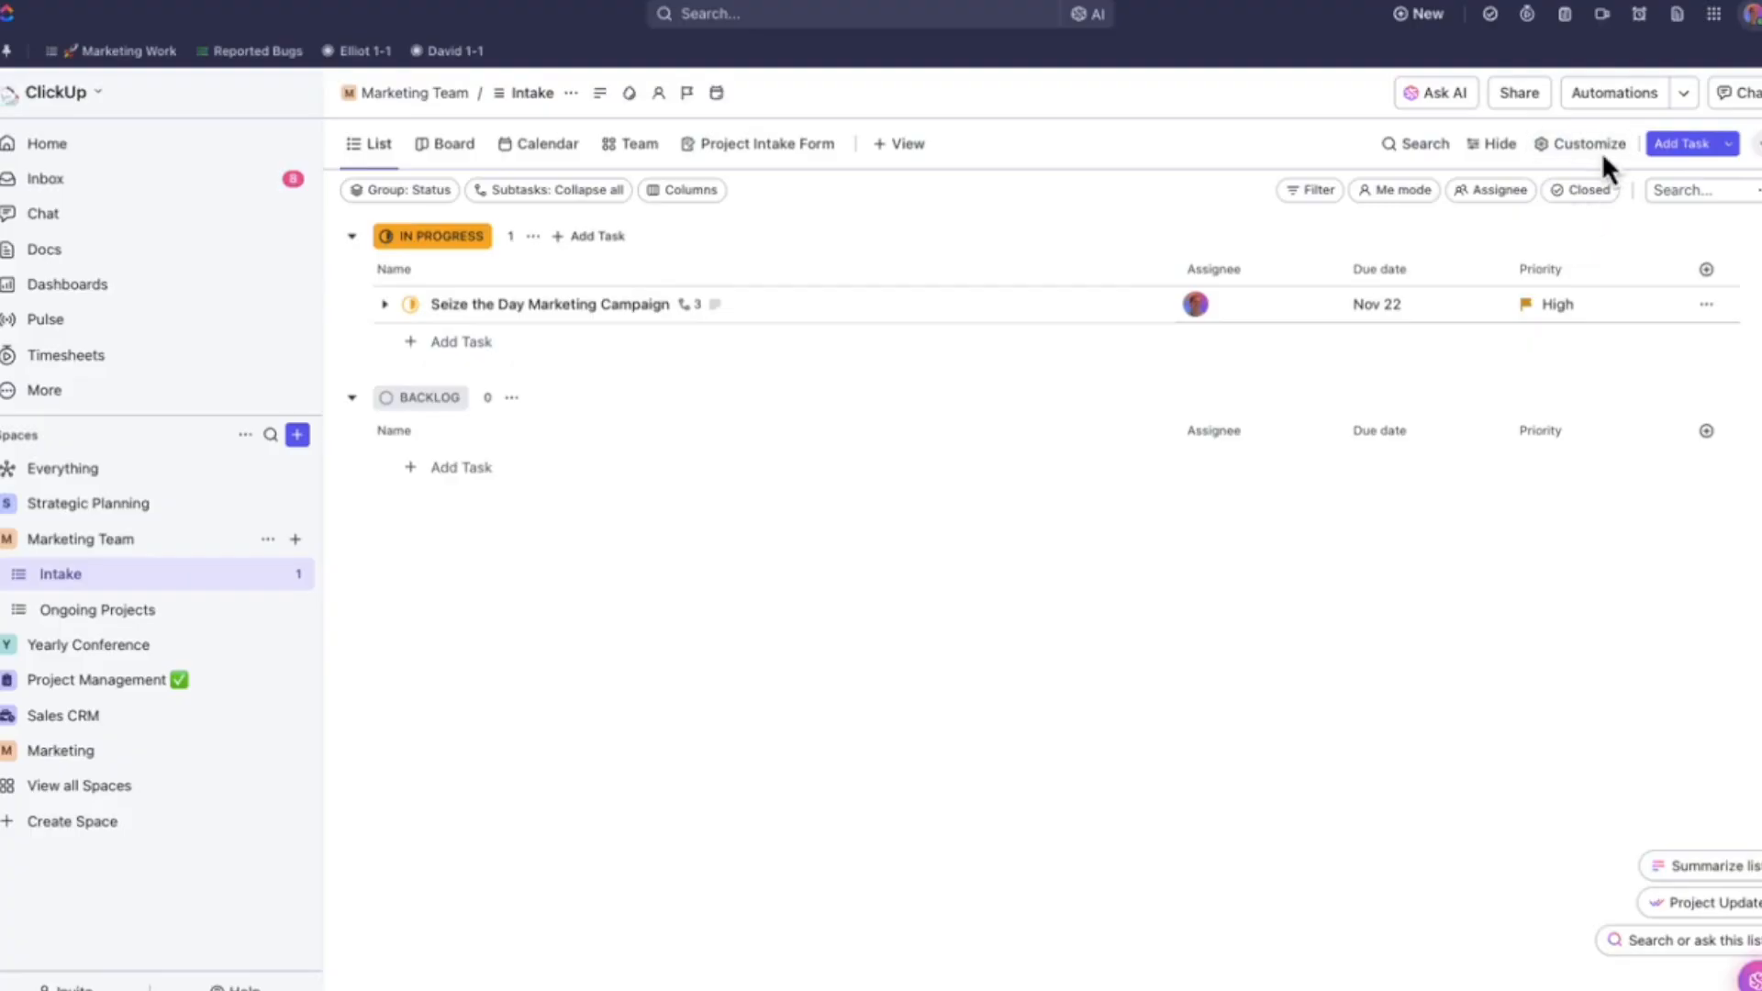
# - Start a new automation for the Intake list, triggered when a task's priority changes from any priority to Urgent or High
pyautogui.click(1626, 103)
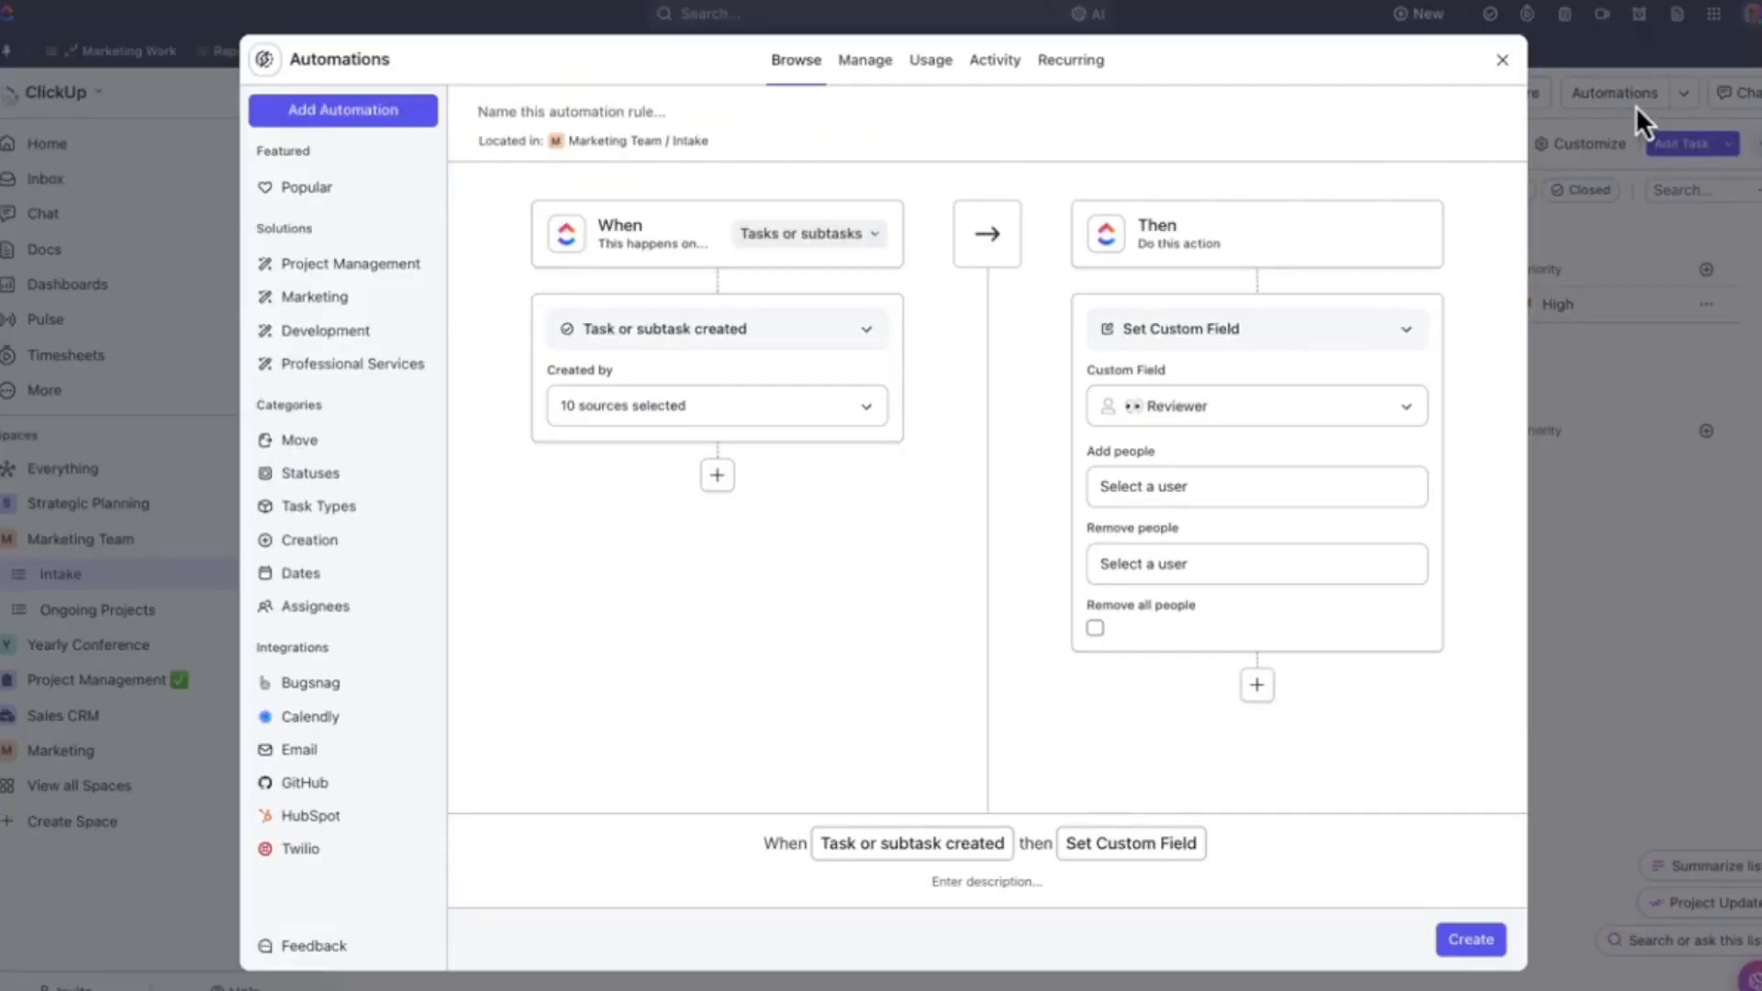
pyautogui.click(878, 334)
pyautogui.write('prio')
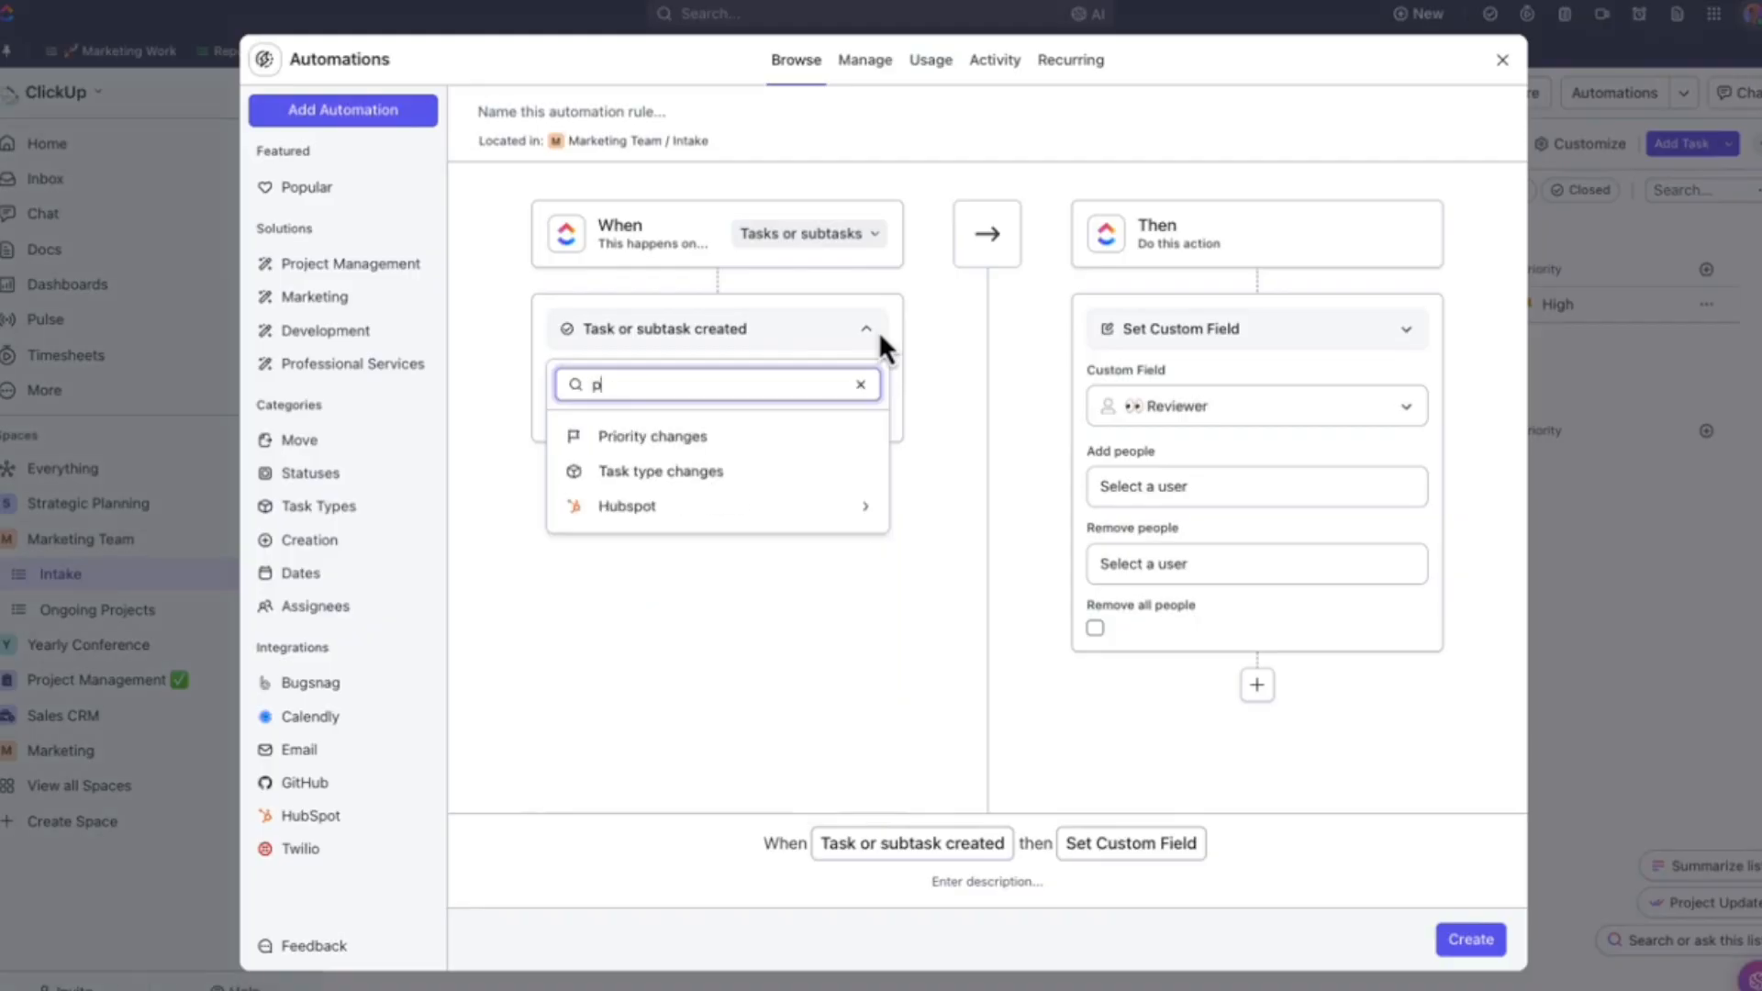
pyautogui.click(771, 437)
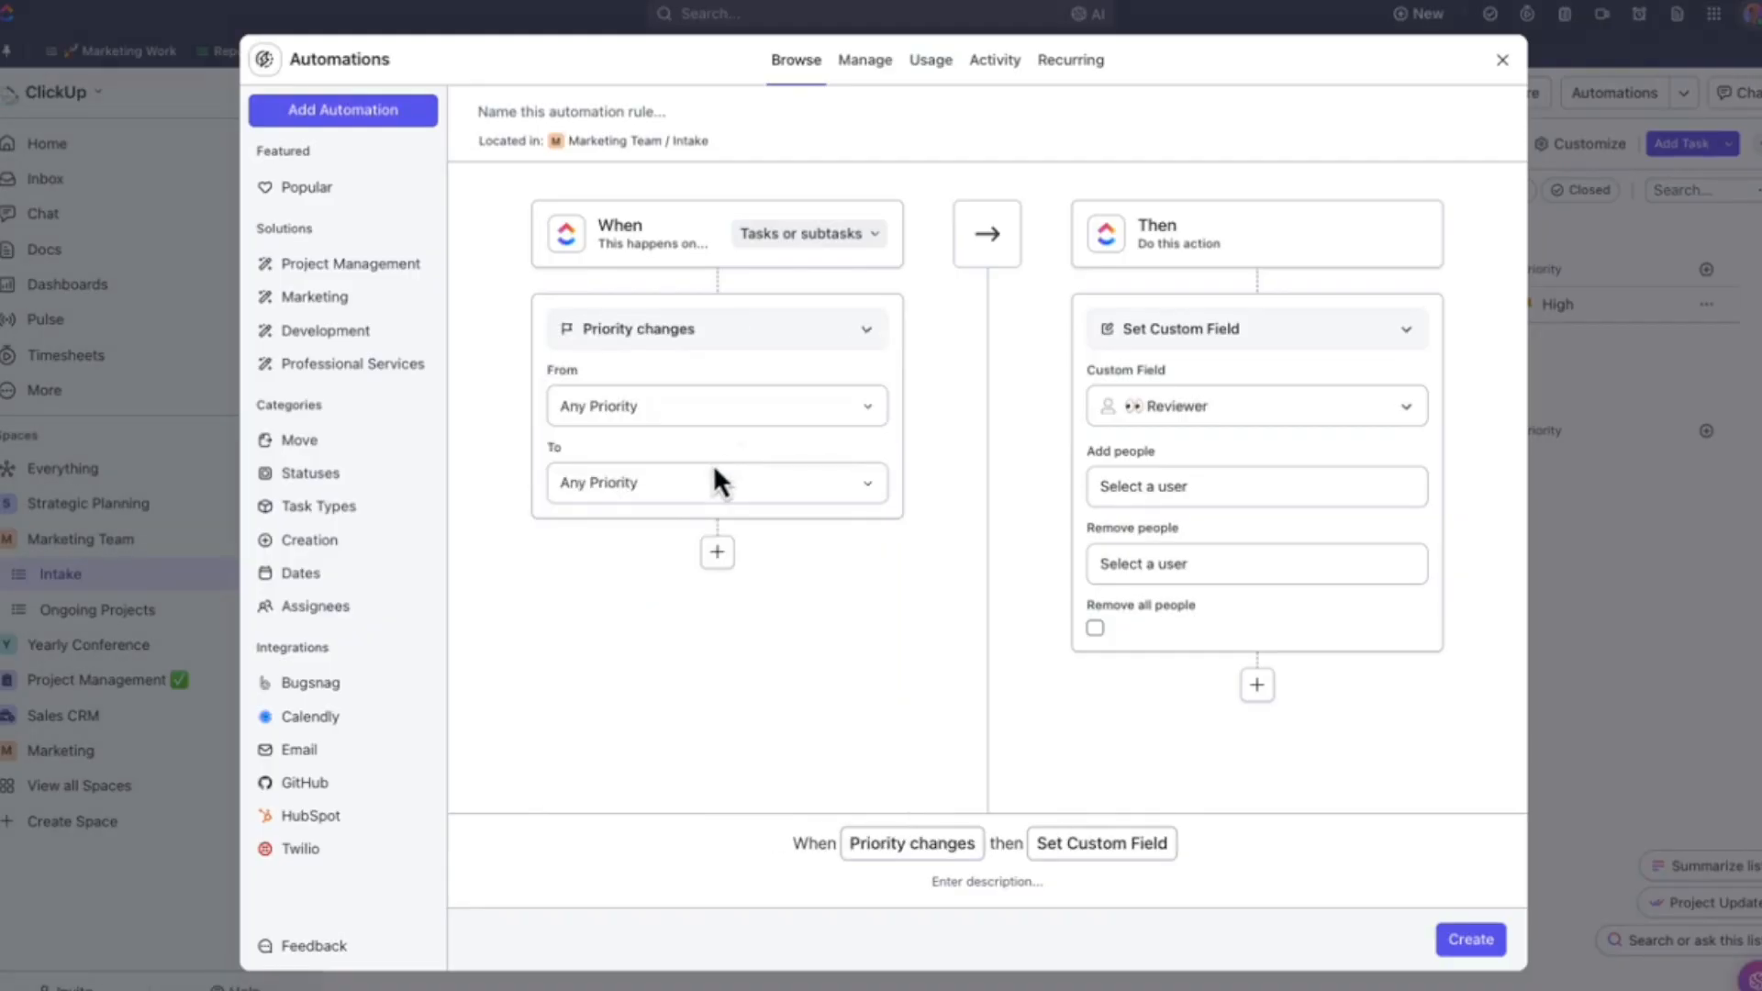
pyautogui.click(675, 491)
pyautogui.click(649, 535)
pyautogui.click(684, 510)
pyautogui.click(641, 580)
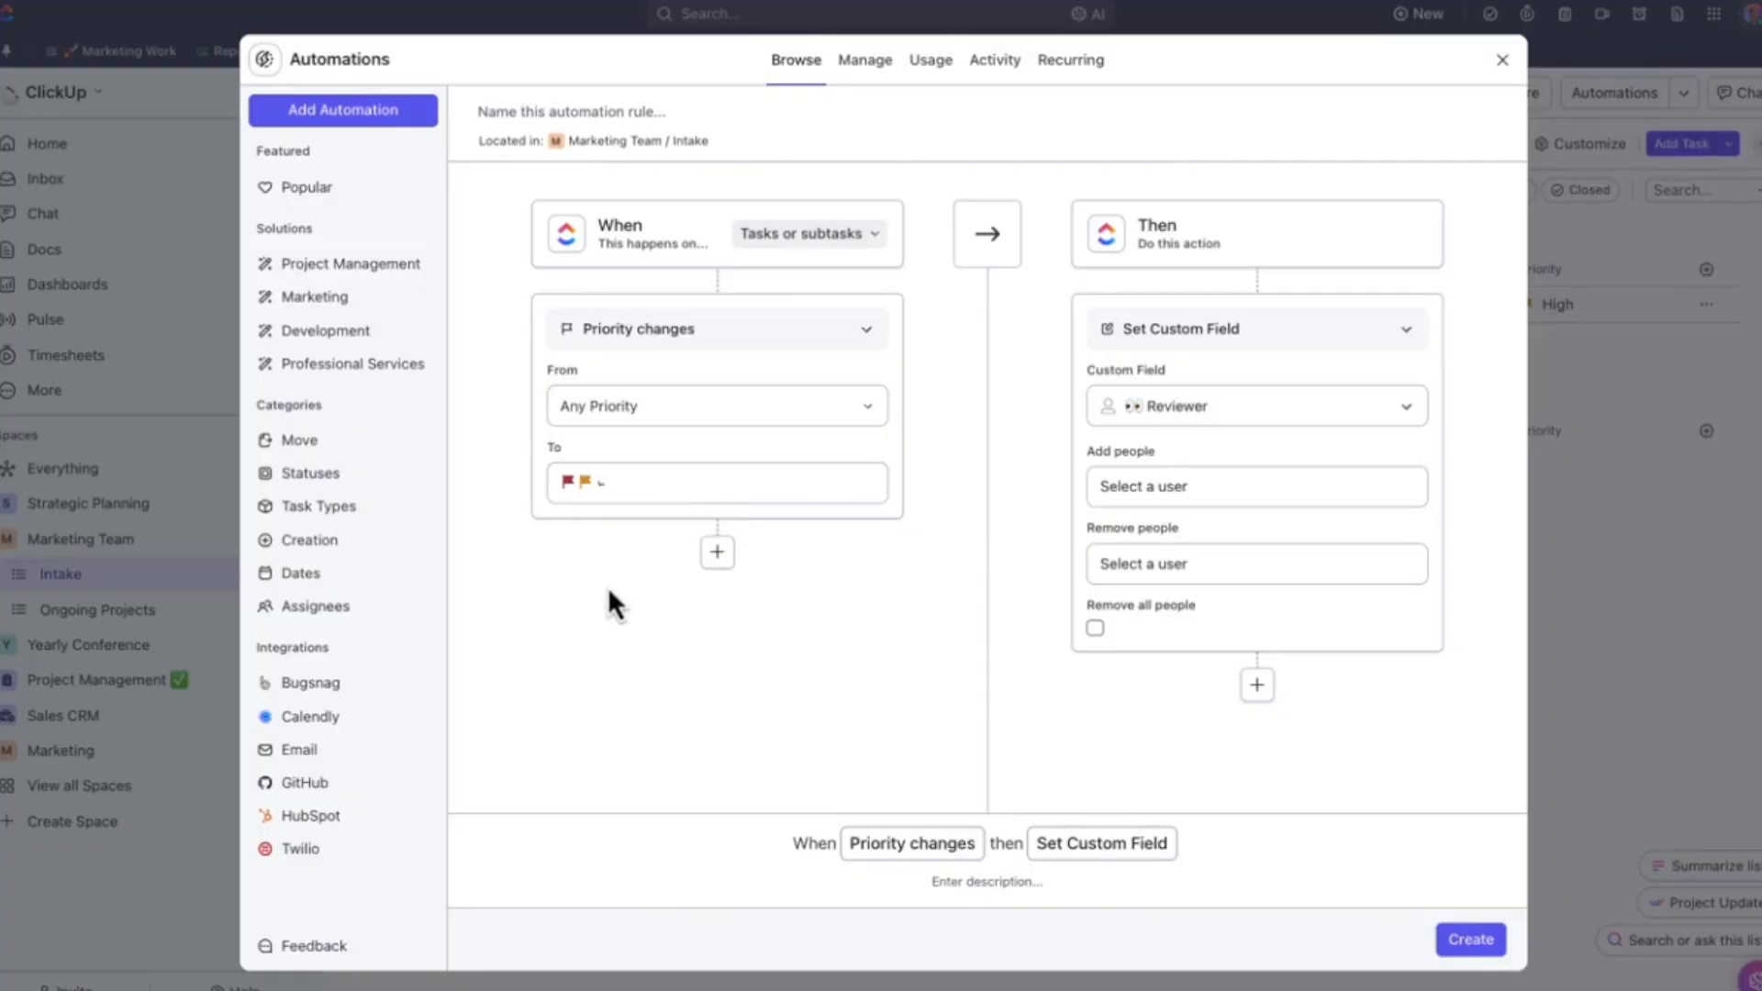
# - Add a condition to the automation requiring that the assignee is any of Me
pyautogui.click(718, 553)
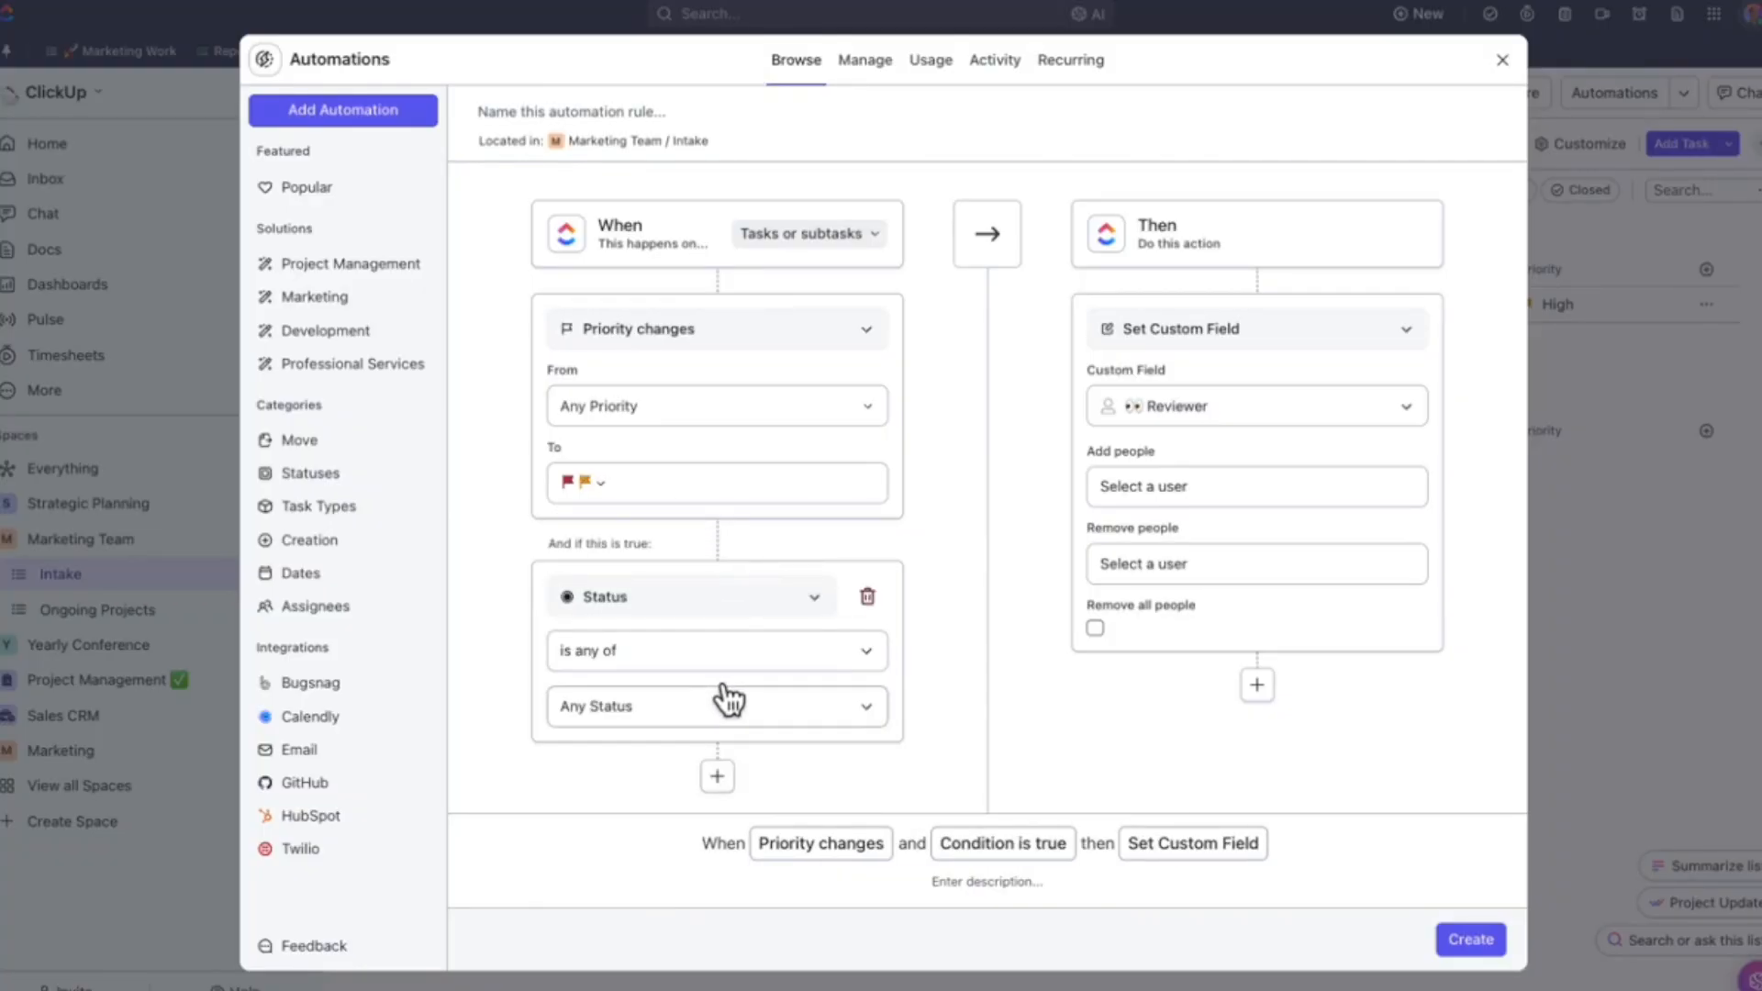
pyautogui.click(728, 599)
pyautogui.click(695, 188)
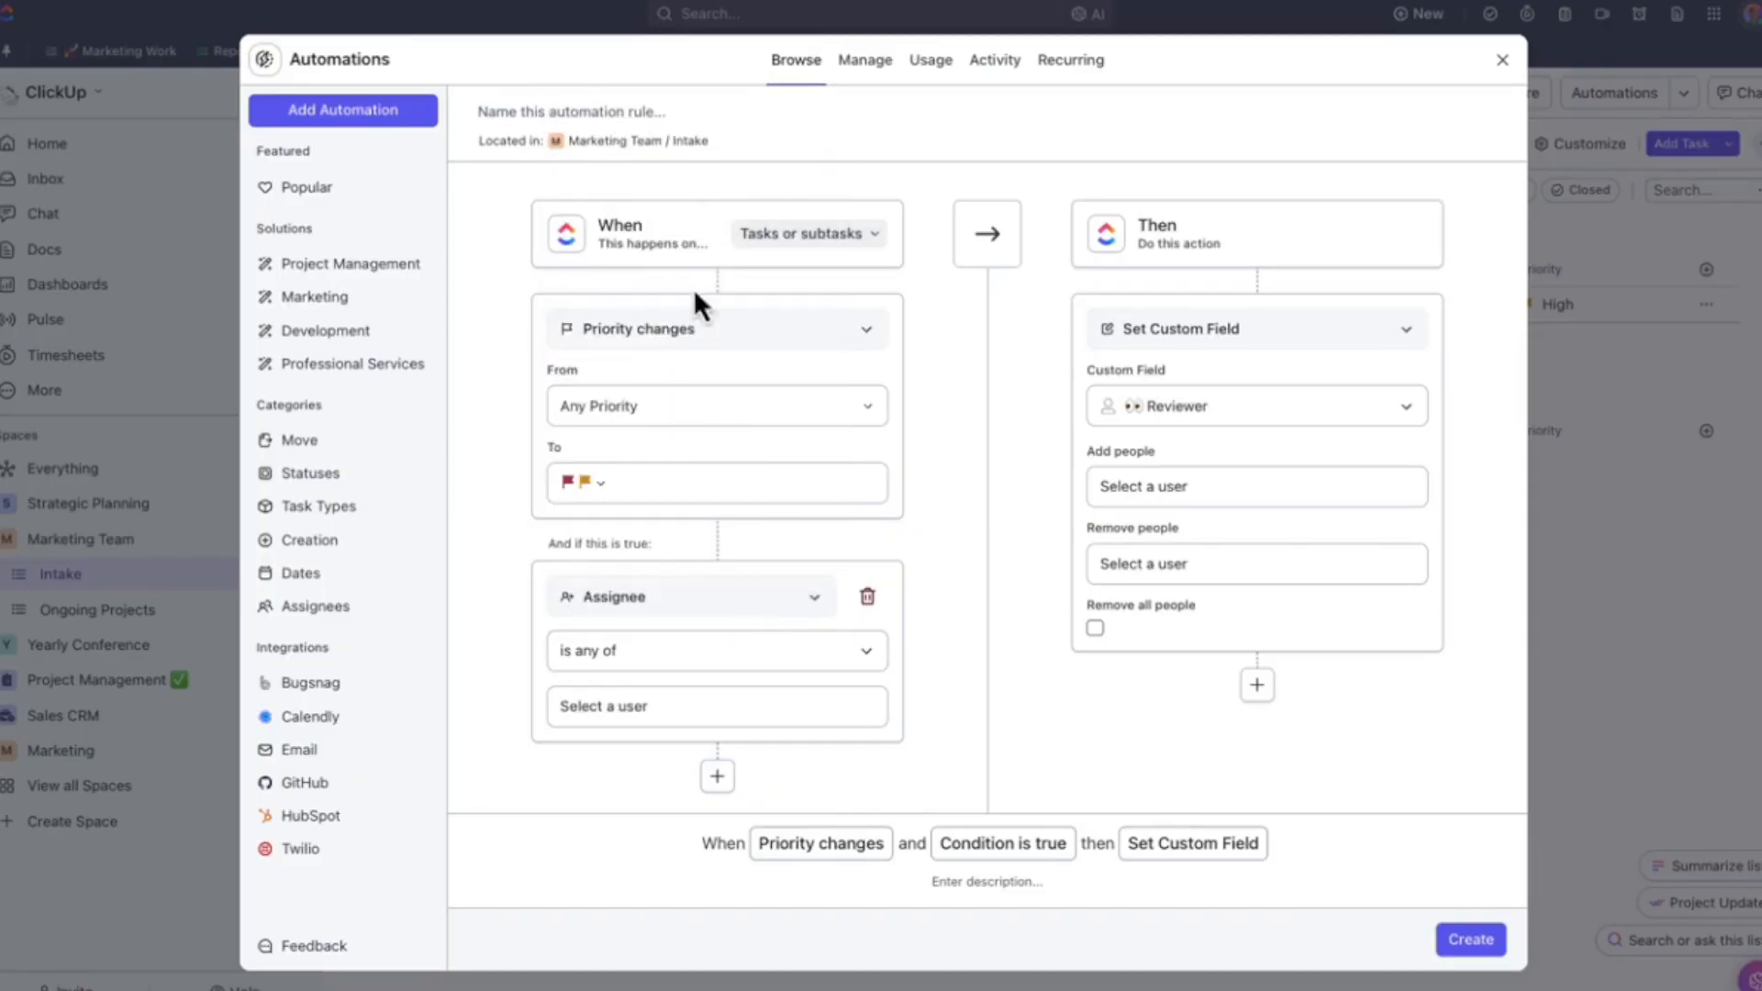
pyautogui.click(647, 703)
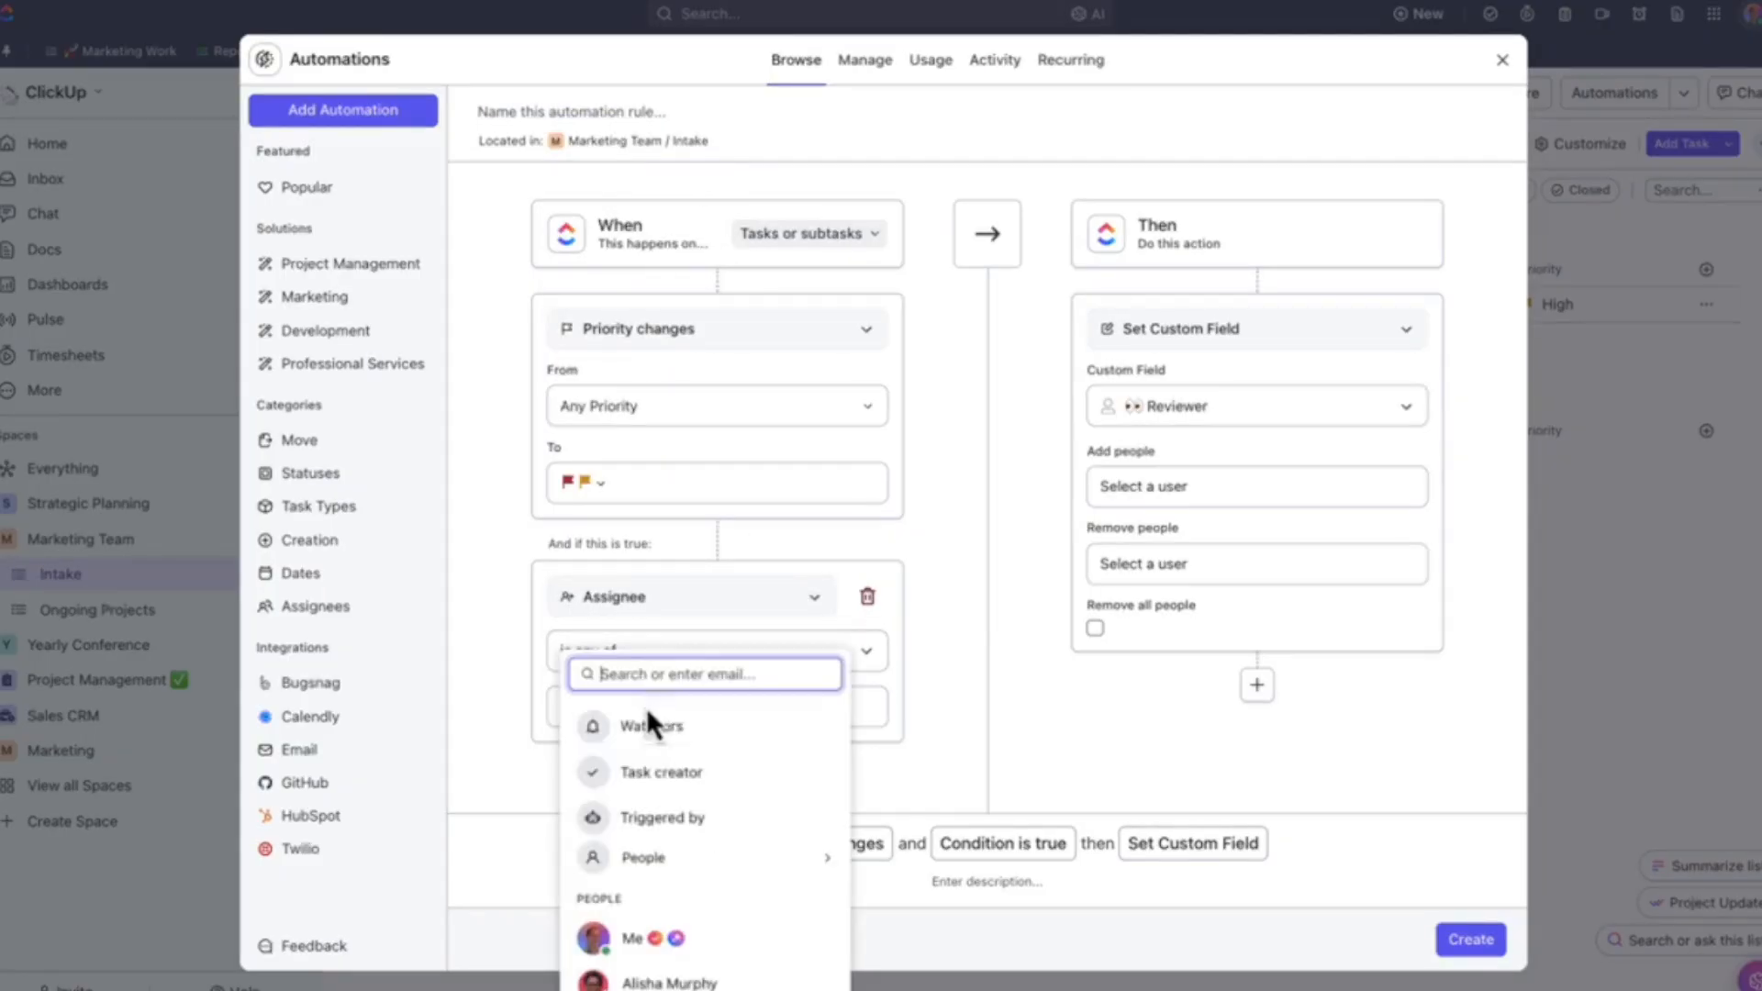
pyautogui.click(633, 938)
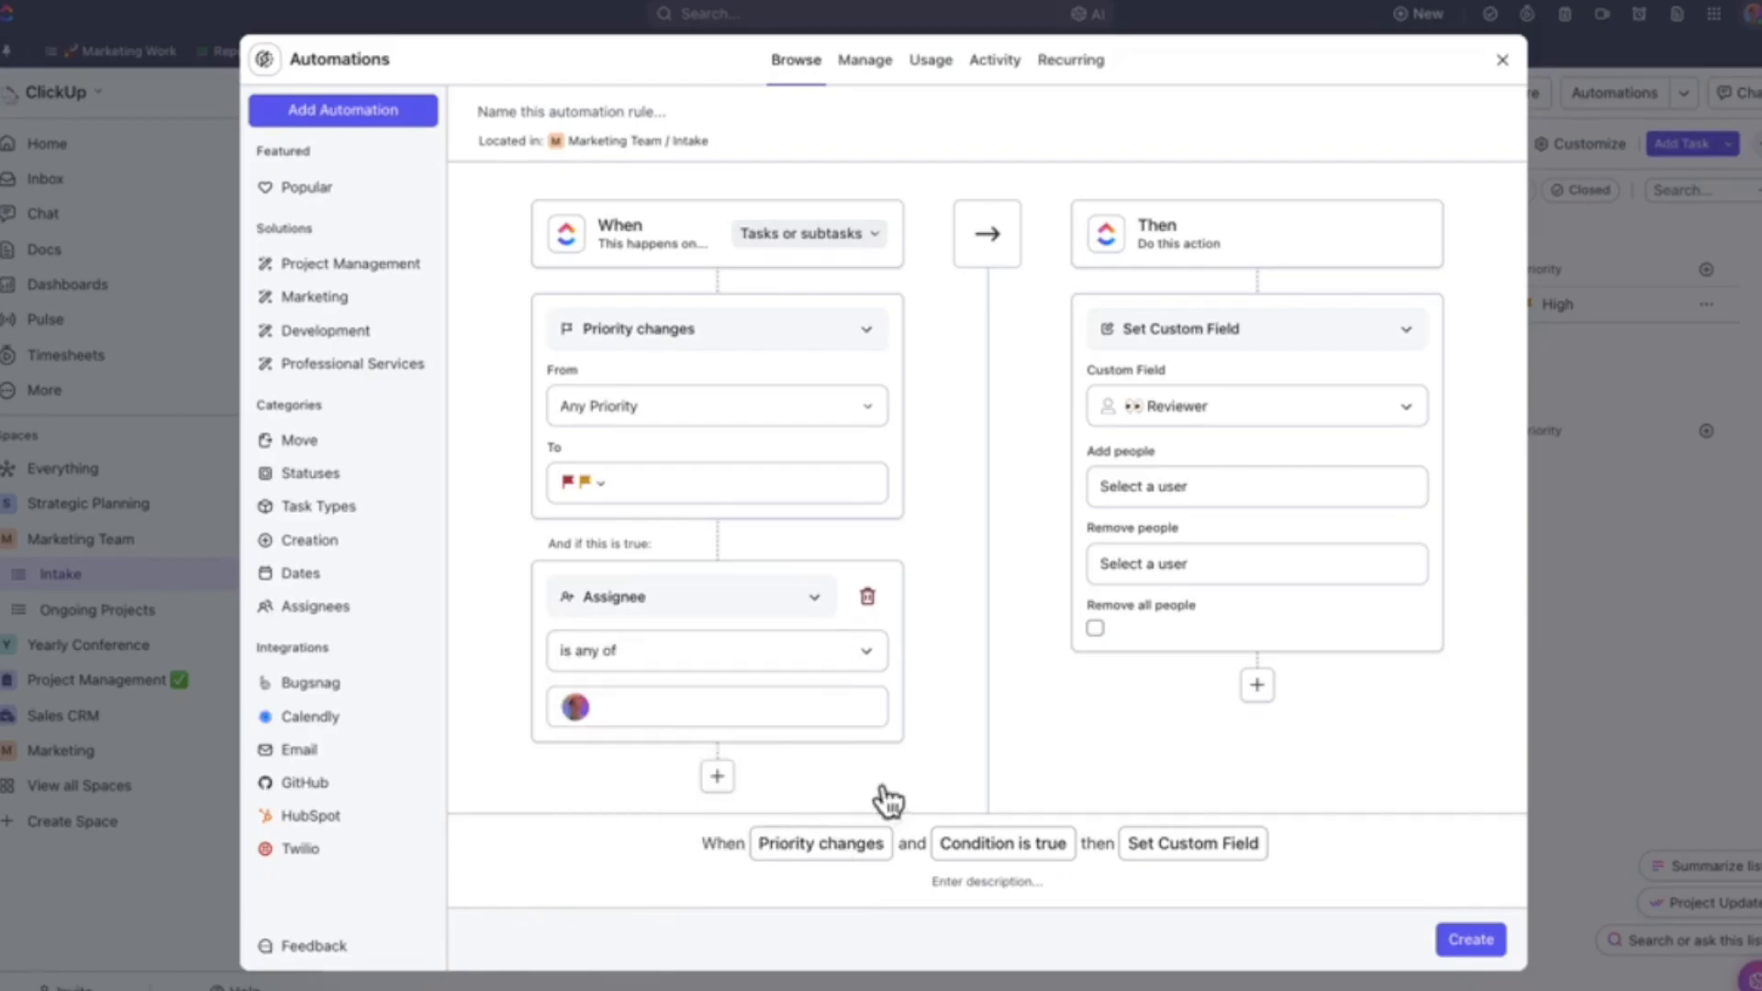
# - Make the automation's action Move to List with Ongoing Projects in Marketing Team as the destination, create it and close the automations window
pyautogui.click(1318, 336)
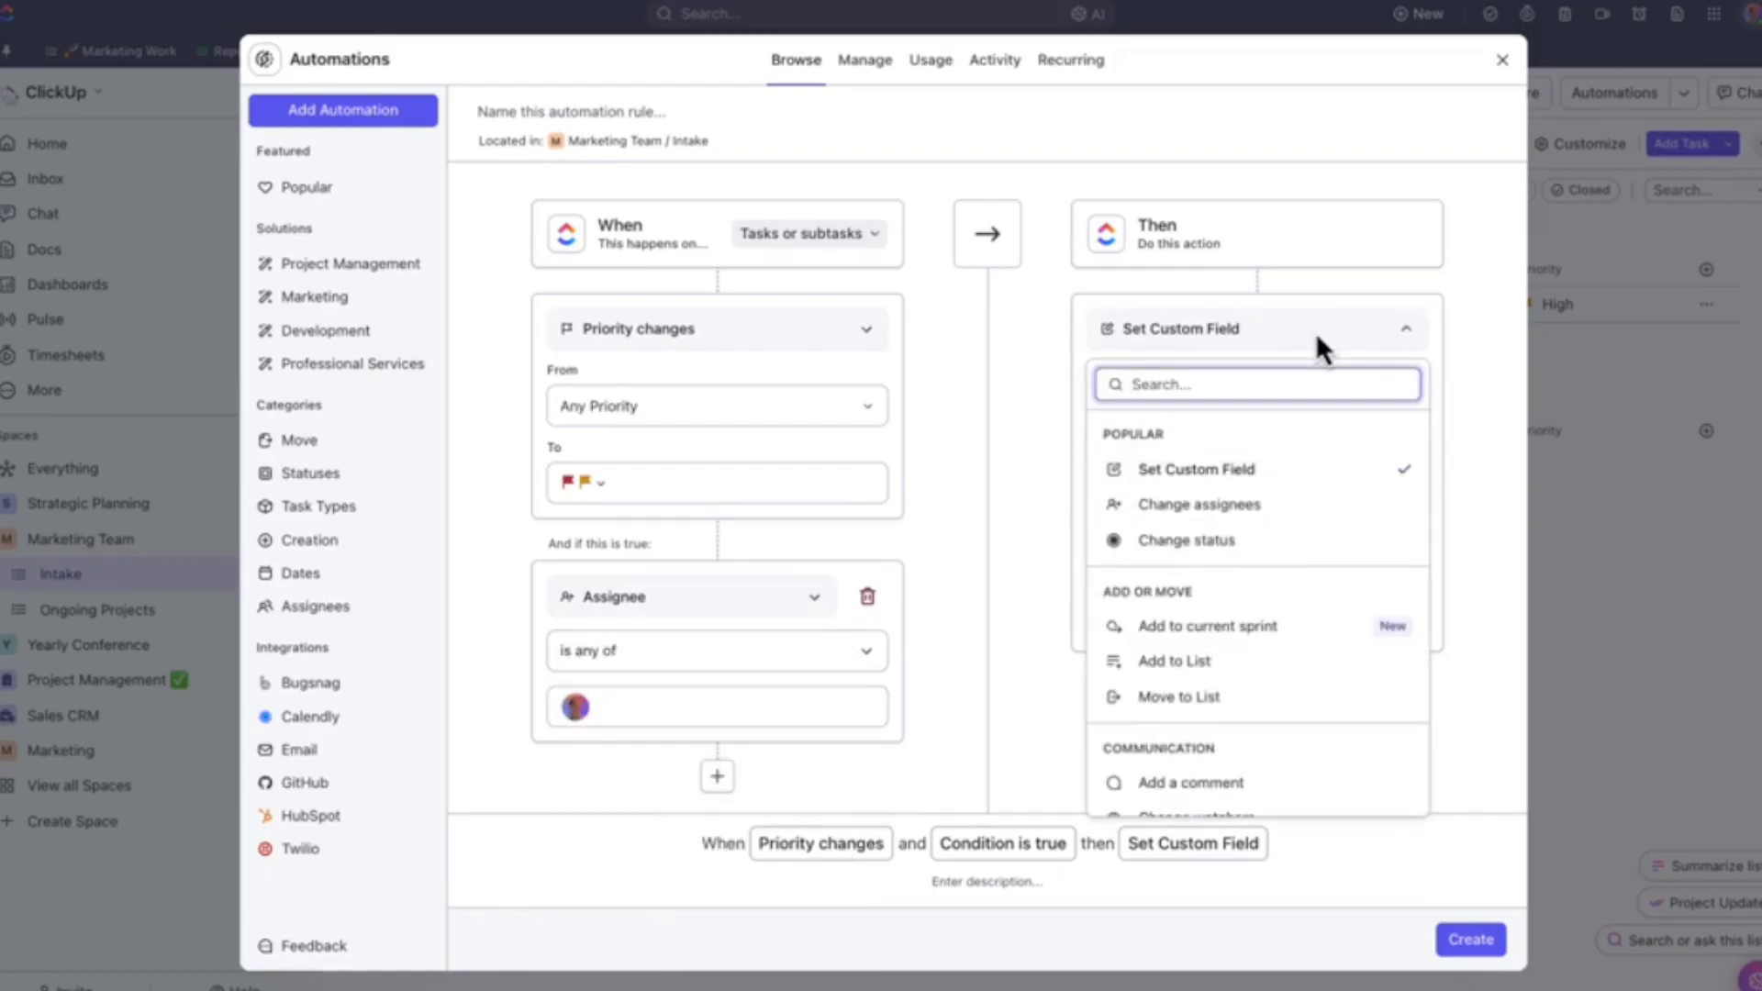
pyautogui.click(1192, 697)
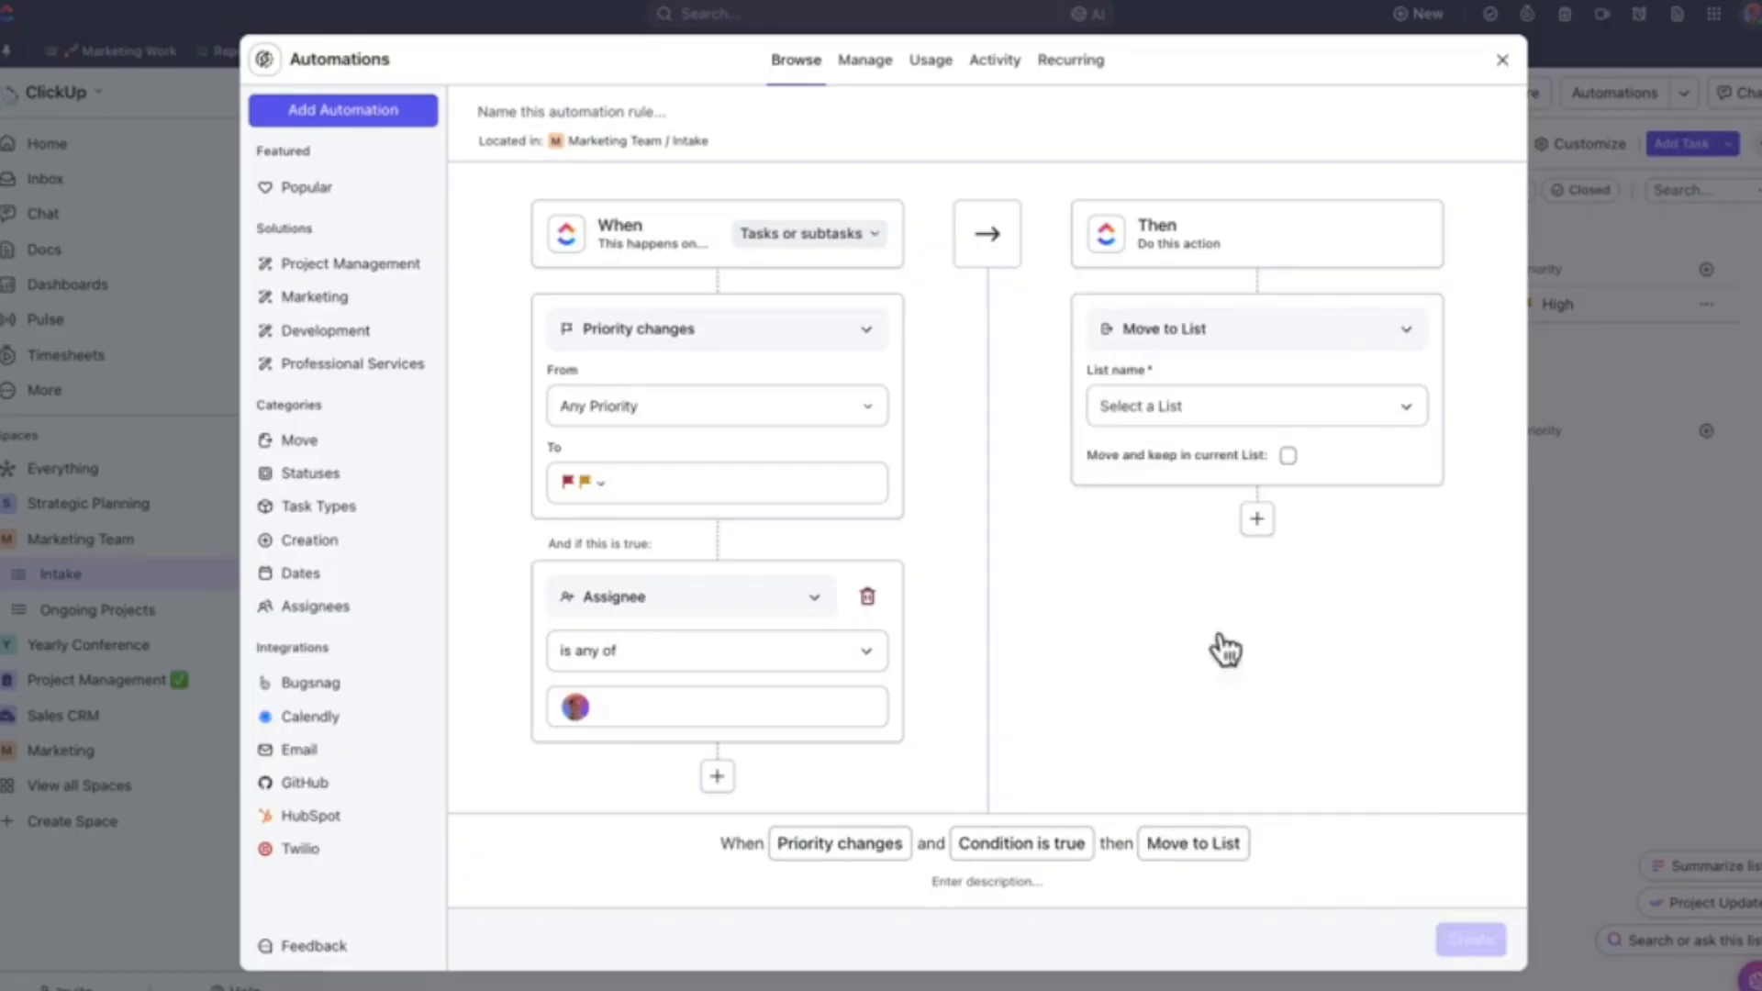
pyautogui.click(1308, 420)
pyautogui.click(1115, 577)
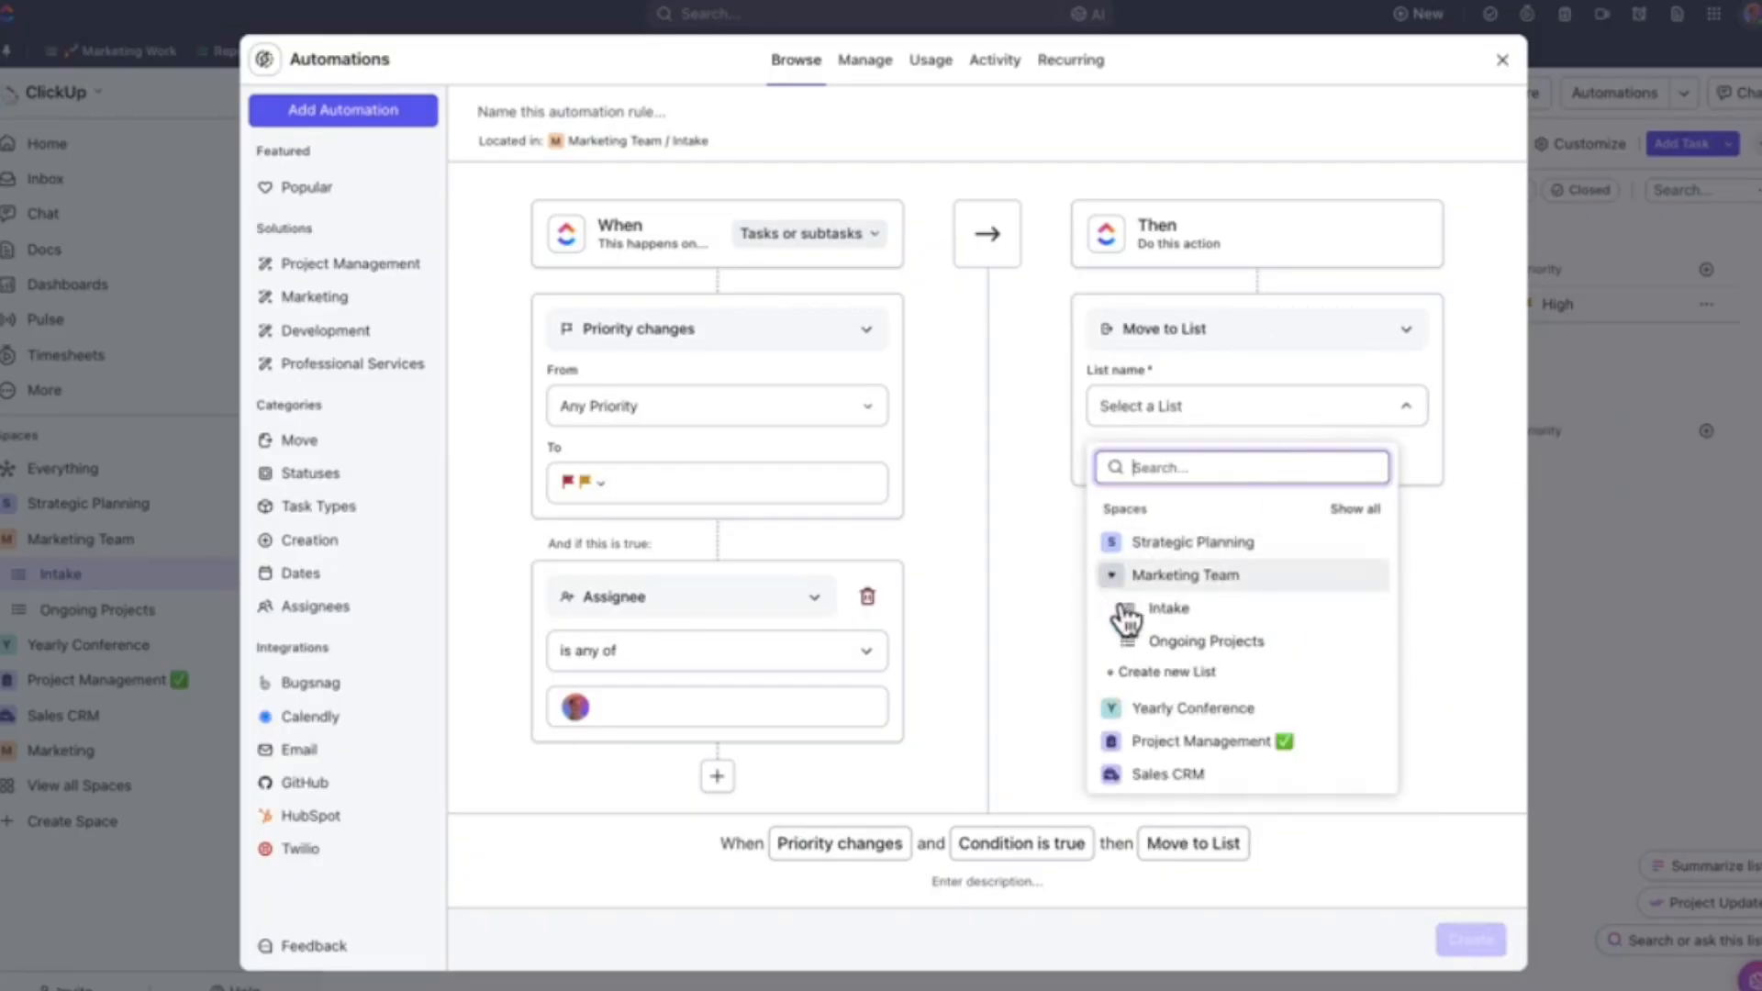
pyautogui.click(1163, 642)
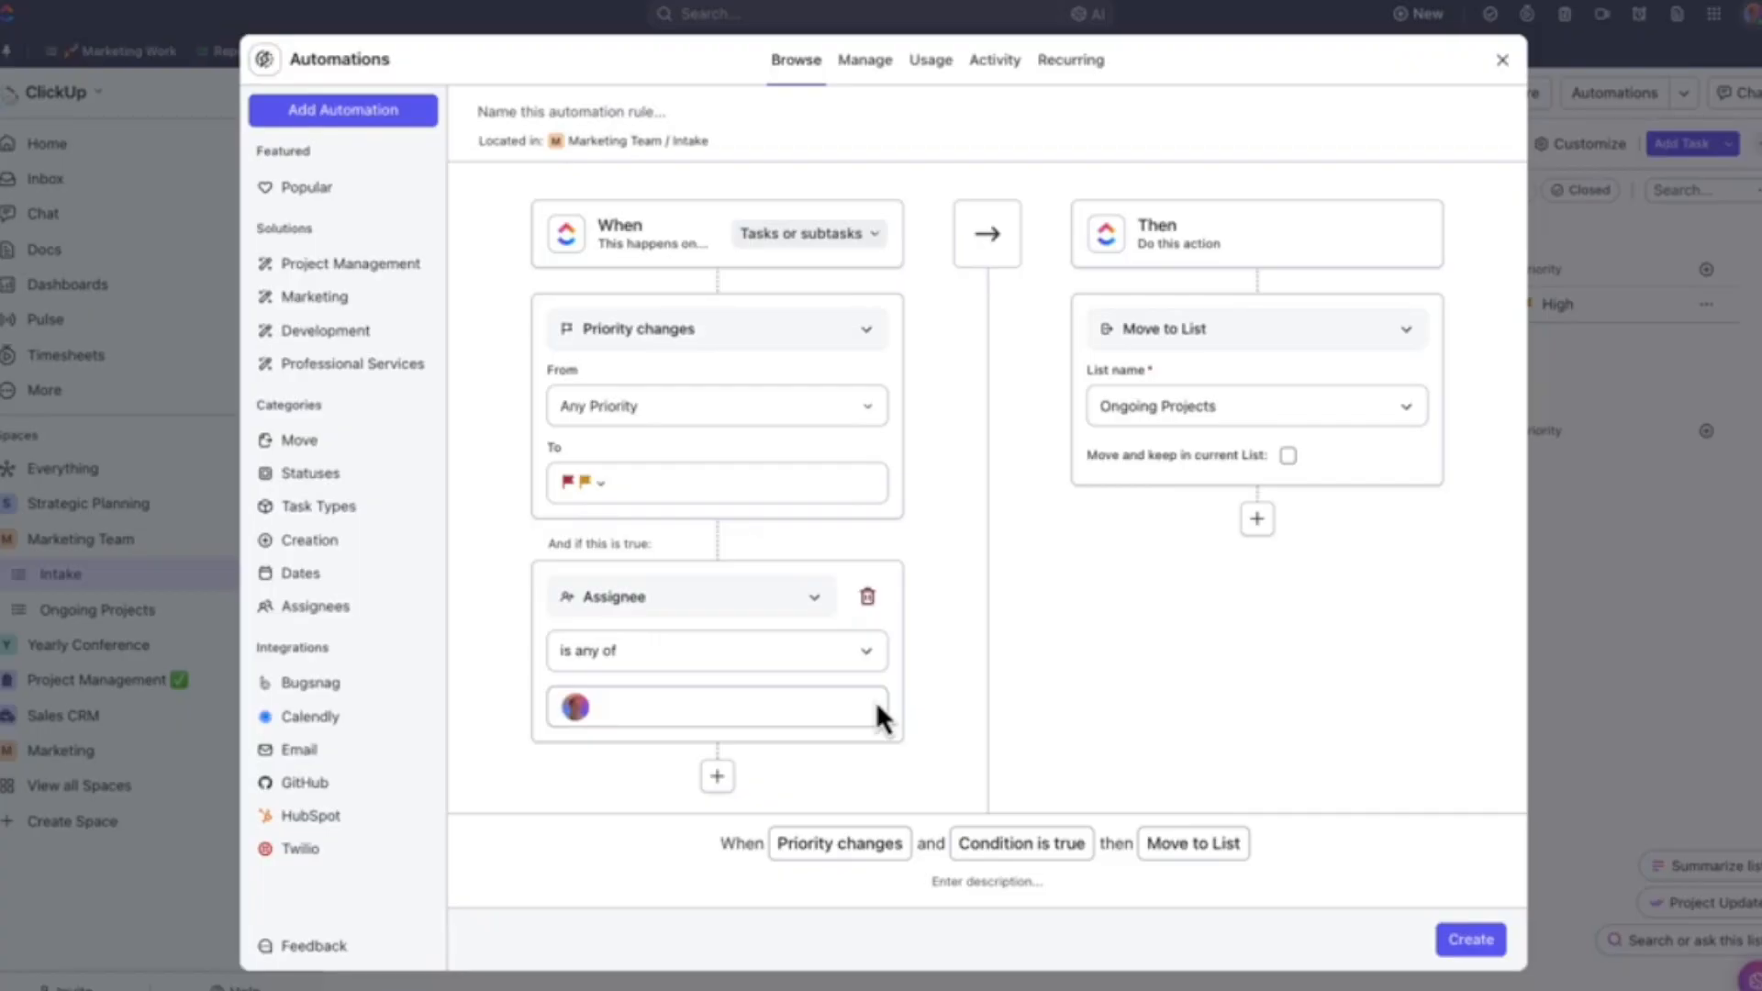
pyautogui.click(1468, 939)
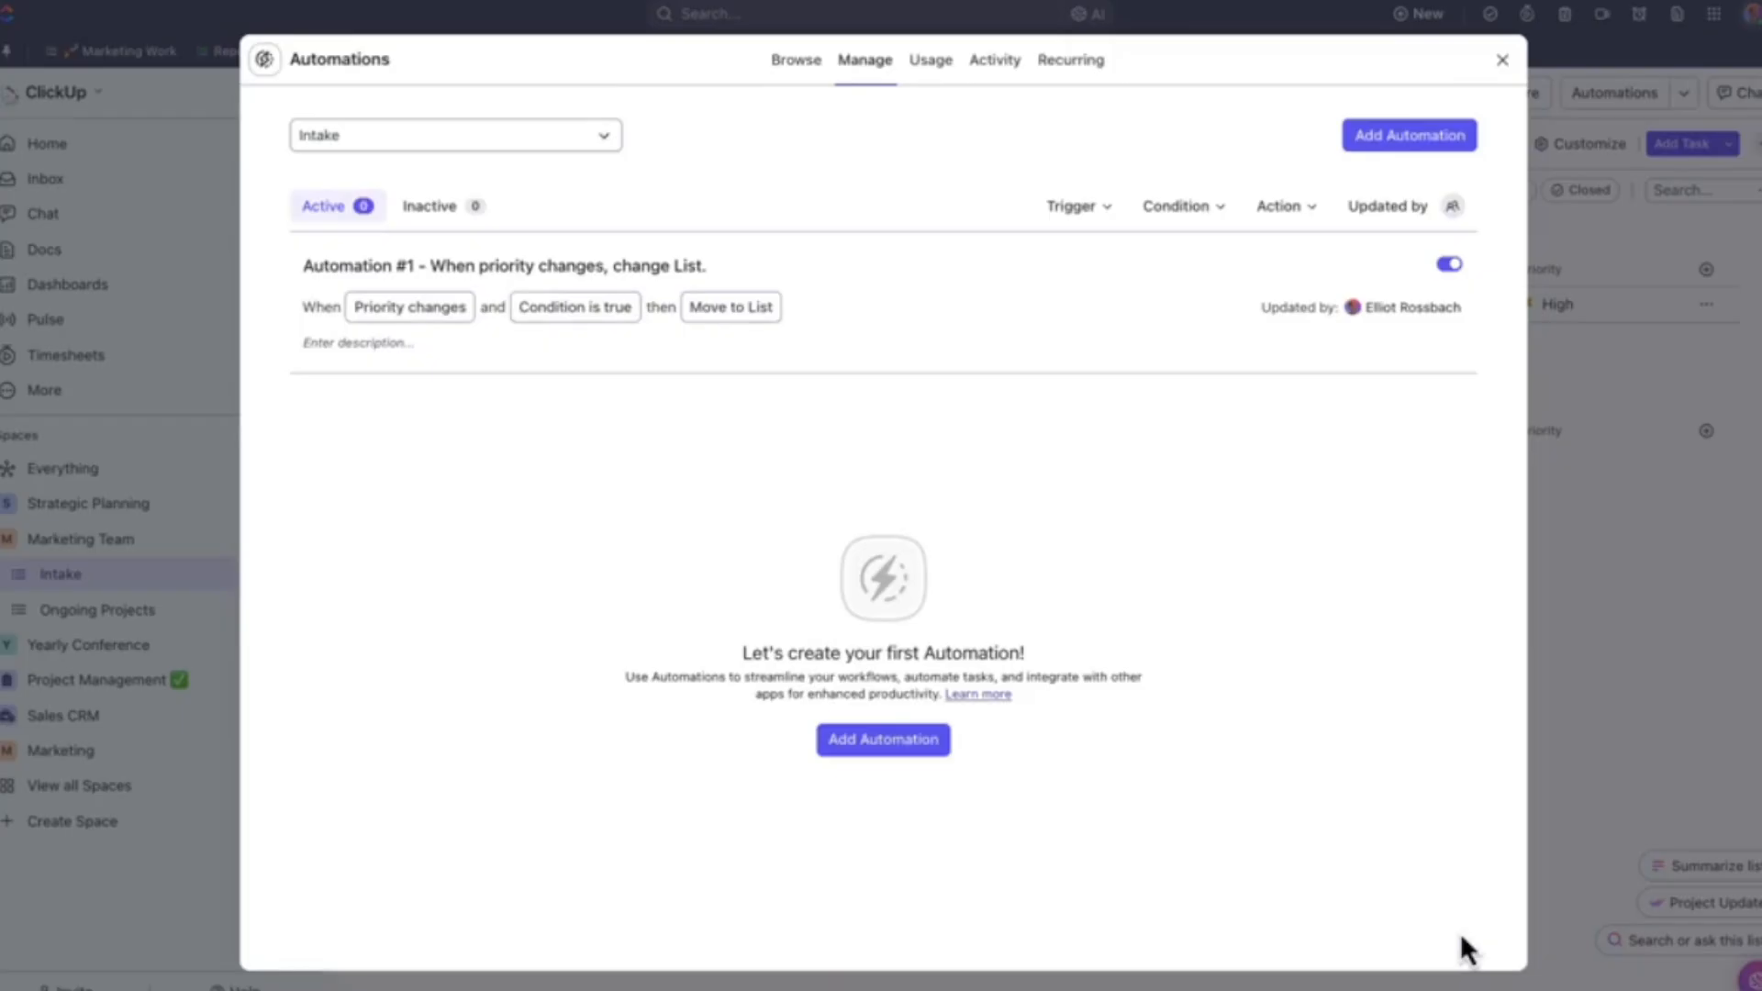
pyautogui.click(1502, 62)
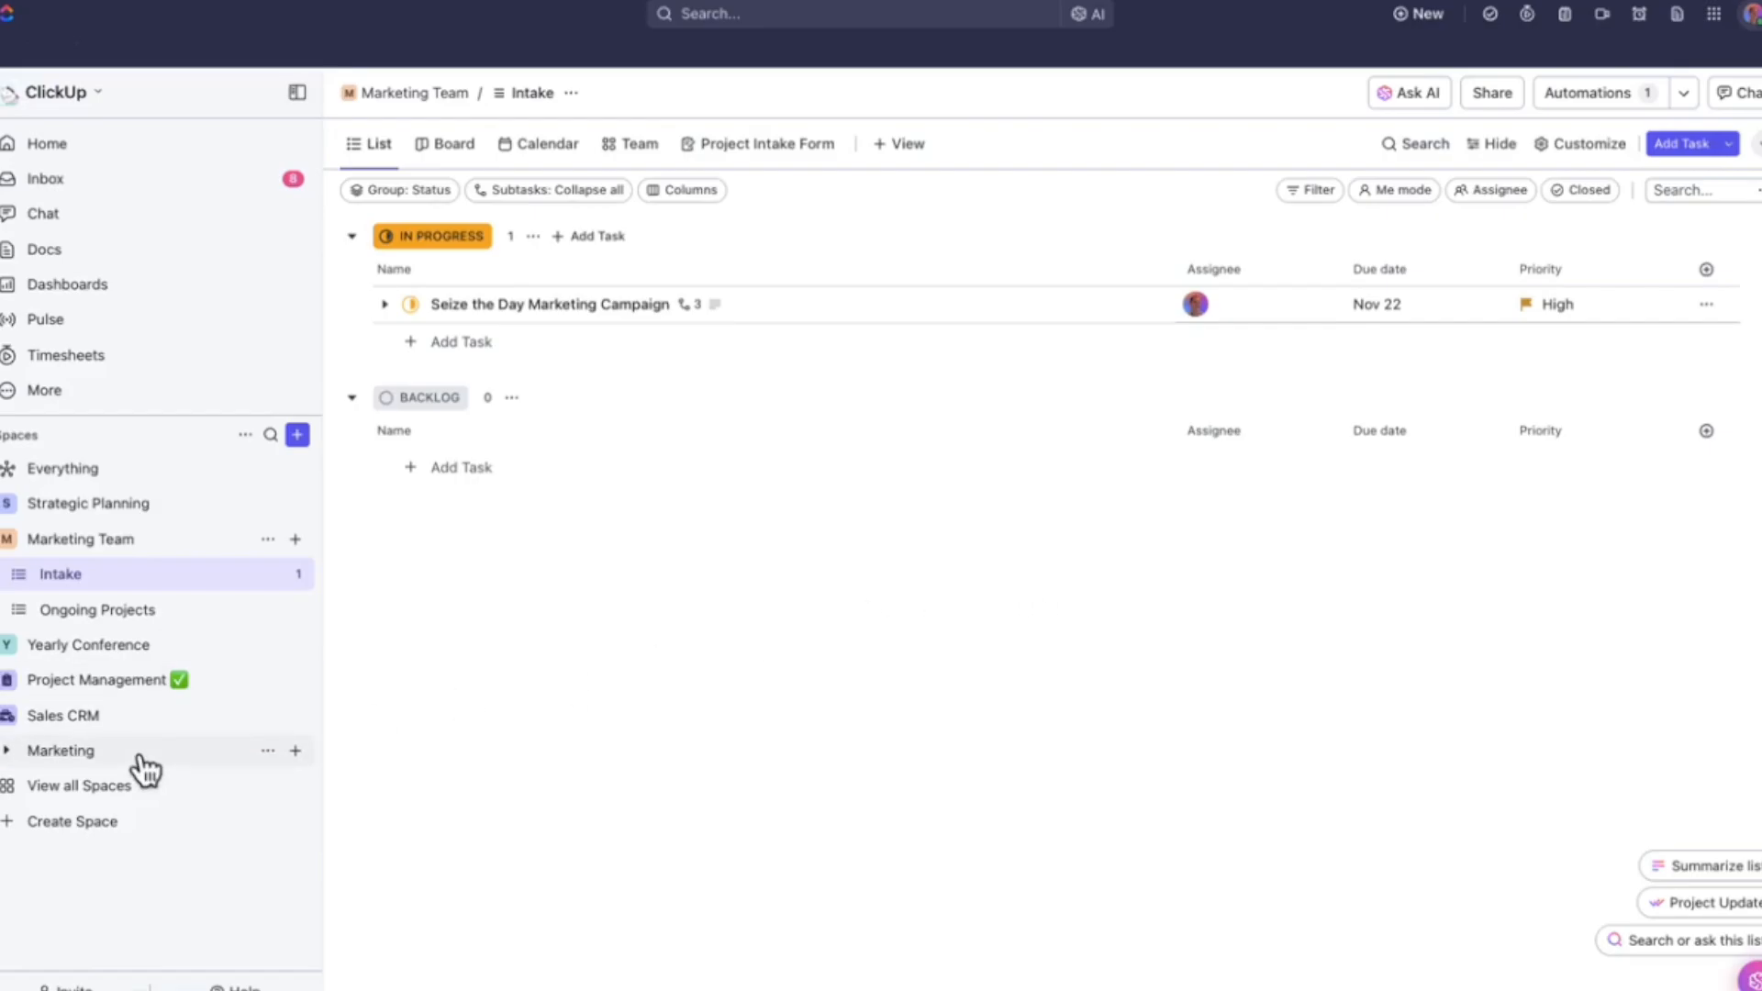
# - Move the Marketing Space directly above Marketing Team and expand it, with its Campaign & Promotion Management folder collapsed
pyautogui.moveTo(143, 769); pyautogui.dragTo(78, 551)
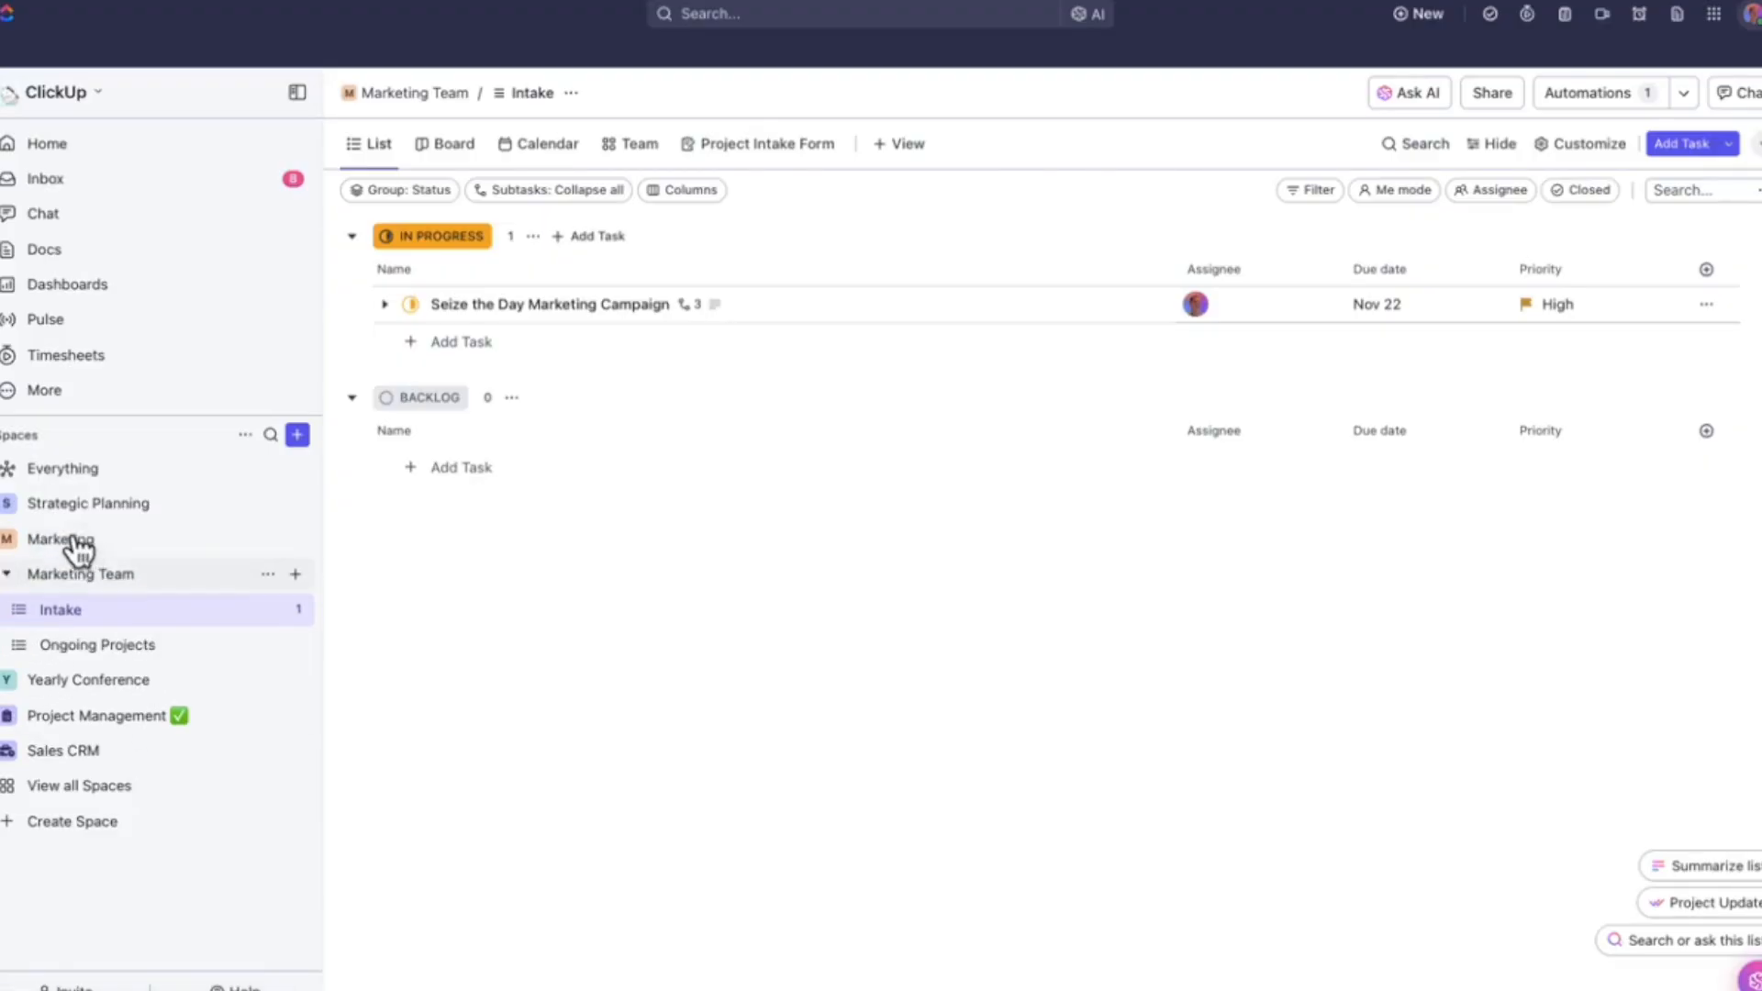
pyautogui.click(10, 539)
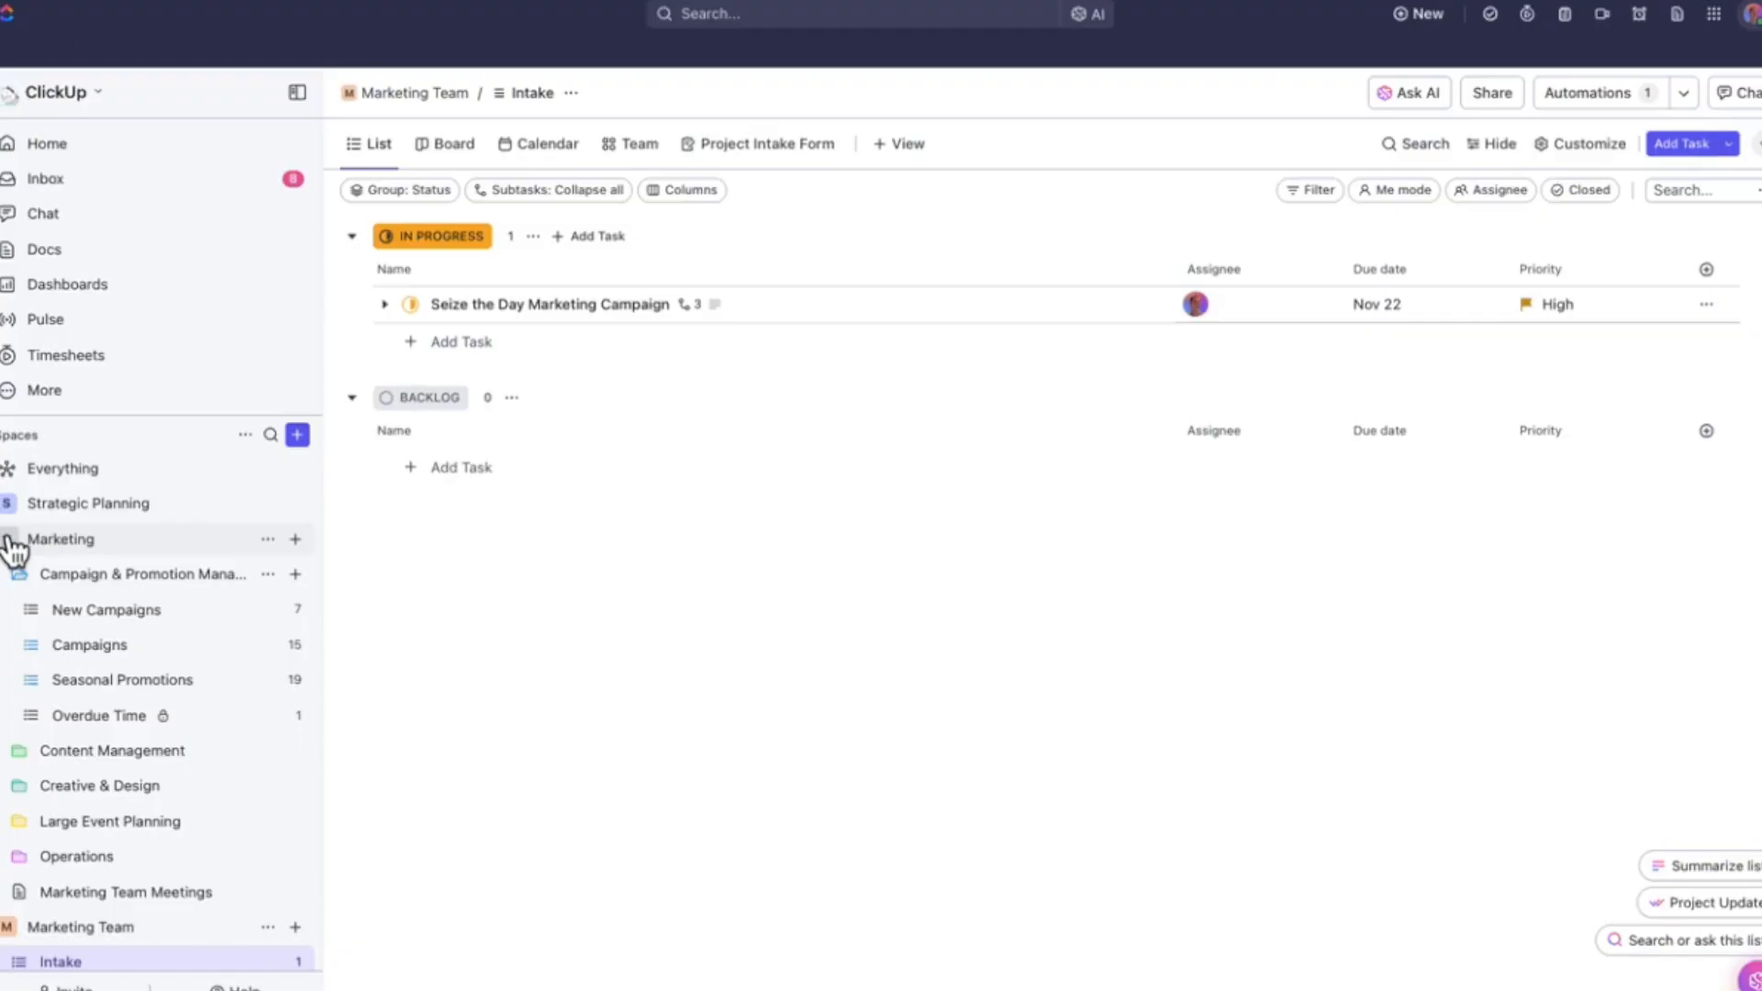
pyautogui.click(18, 573)
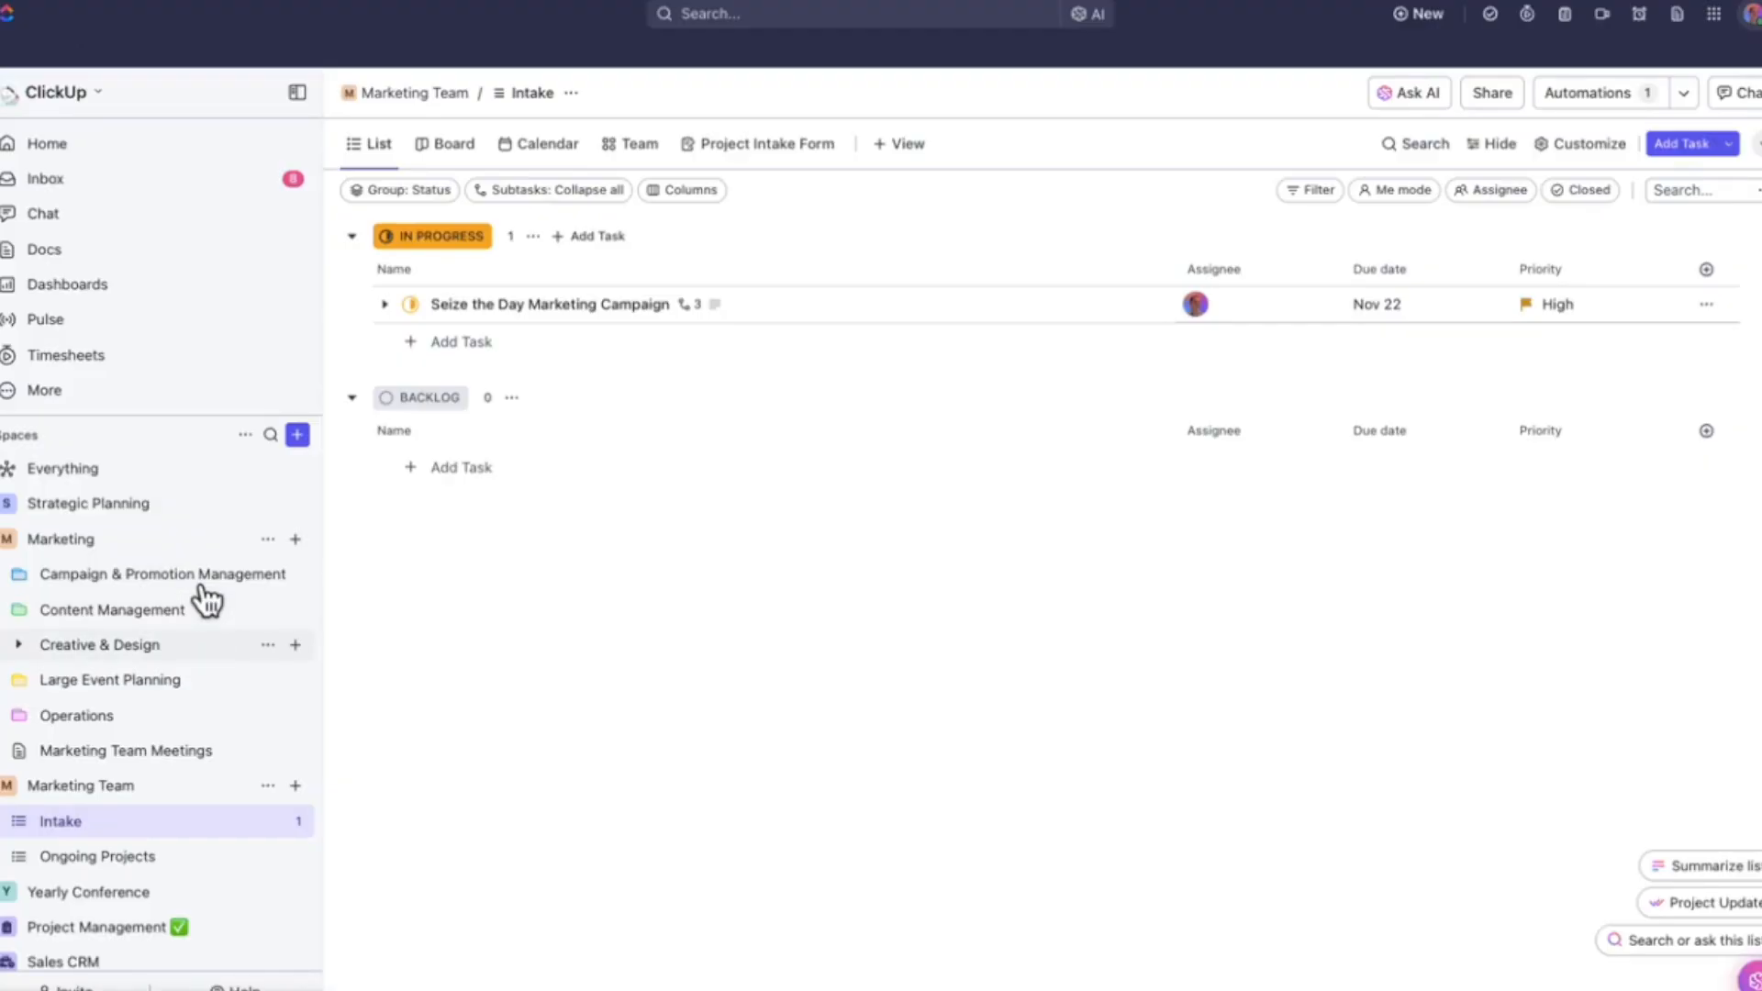
# - Look through the Marketing Space's welcome wiki, including Meet the Team, What is a Marketing Campaign?, Marketing Team SOPs and its verified wiki mark
pyautogui.click(50, 543)
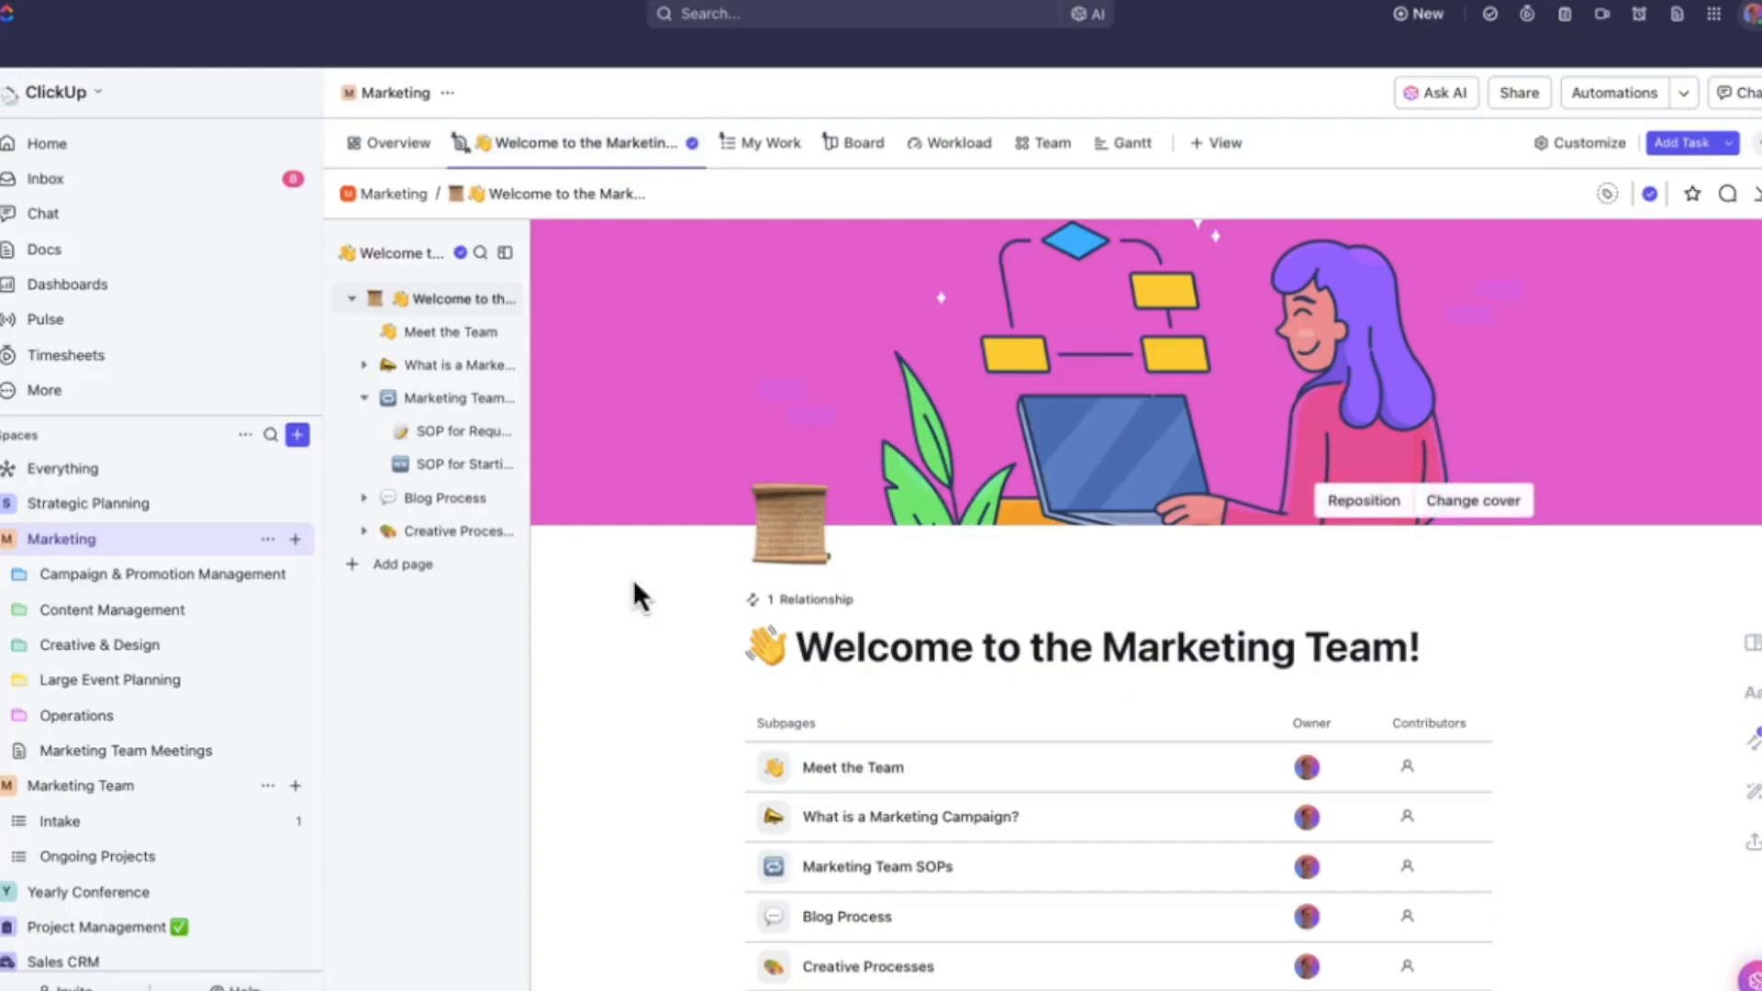
pyautogui.scroll(-3, 642, 697)
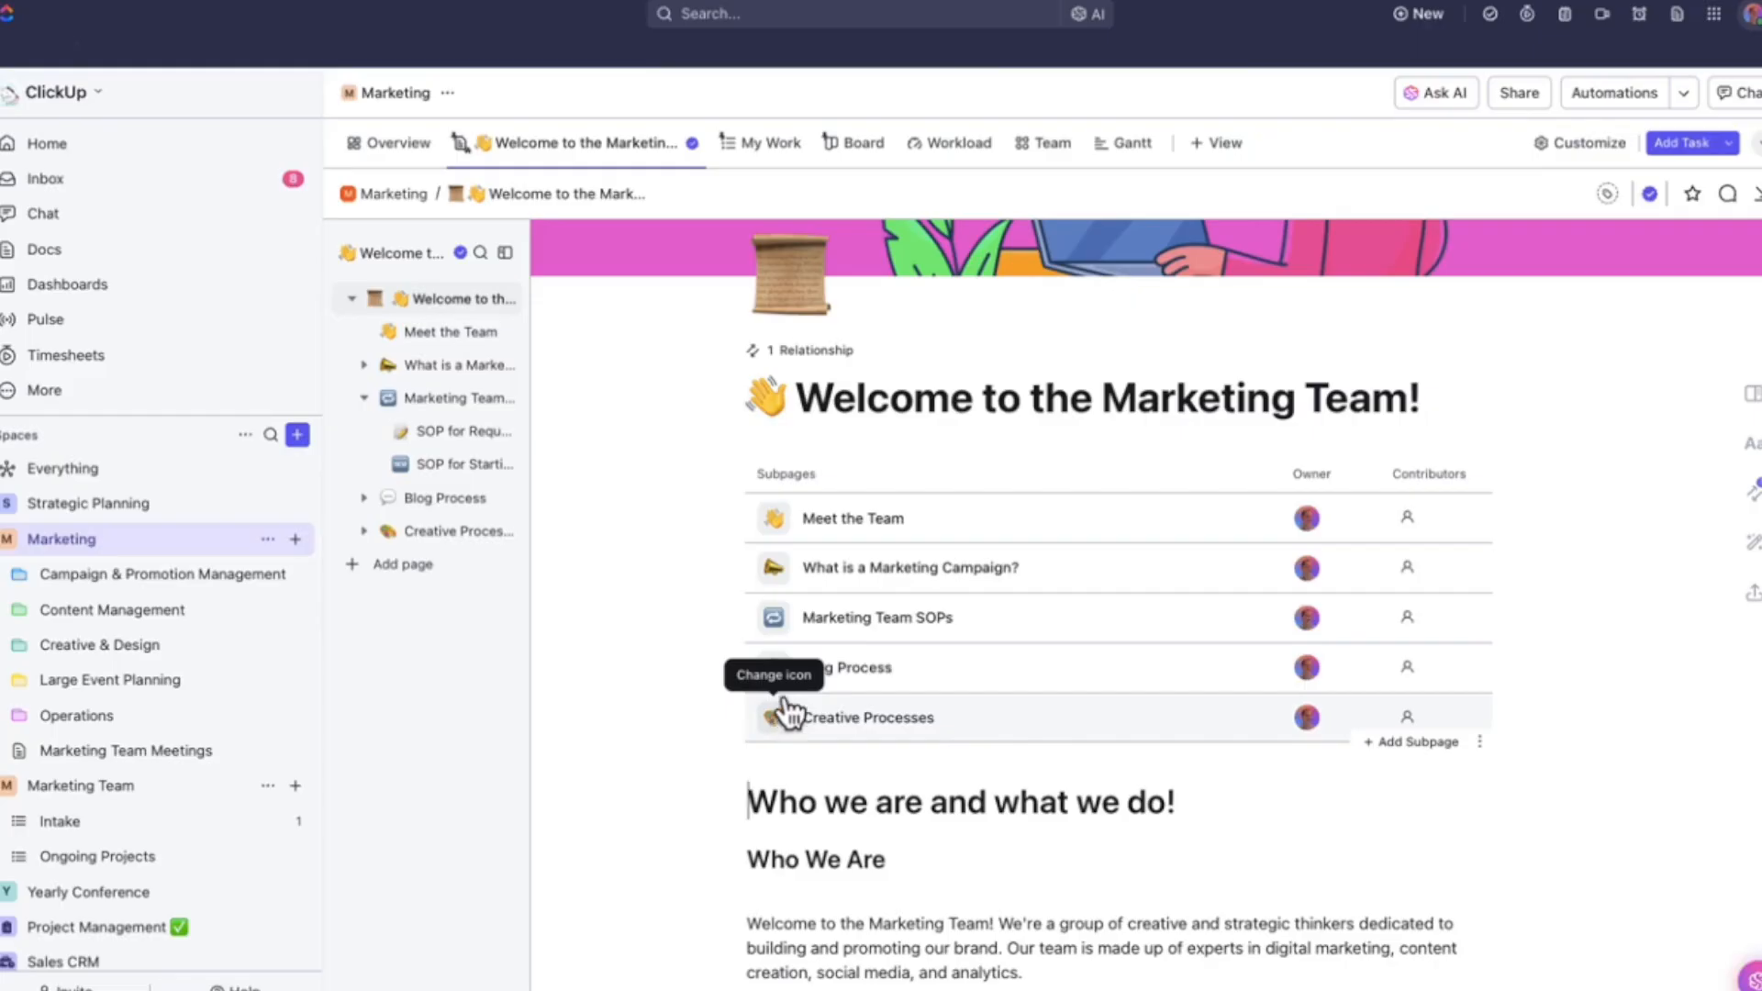
pyautogui.click(854, 520)
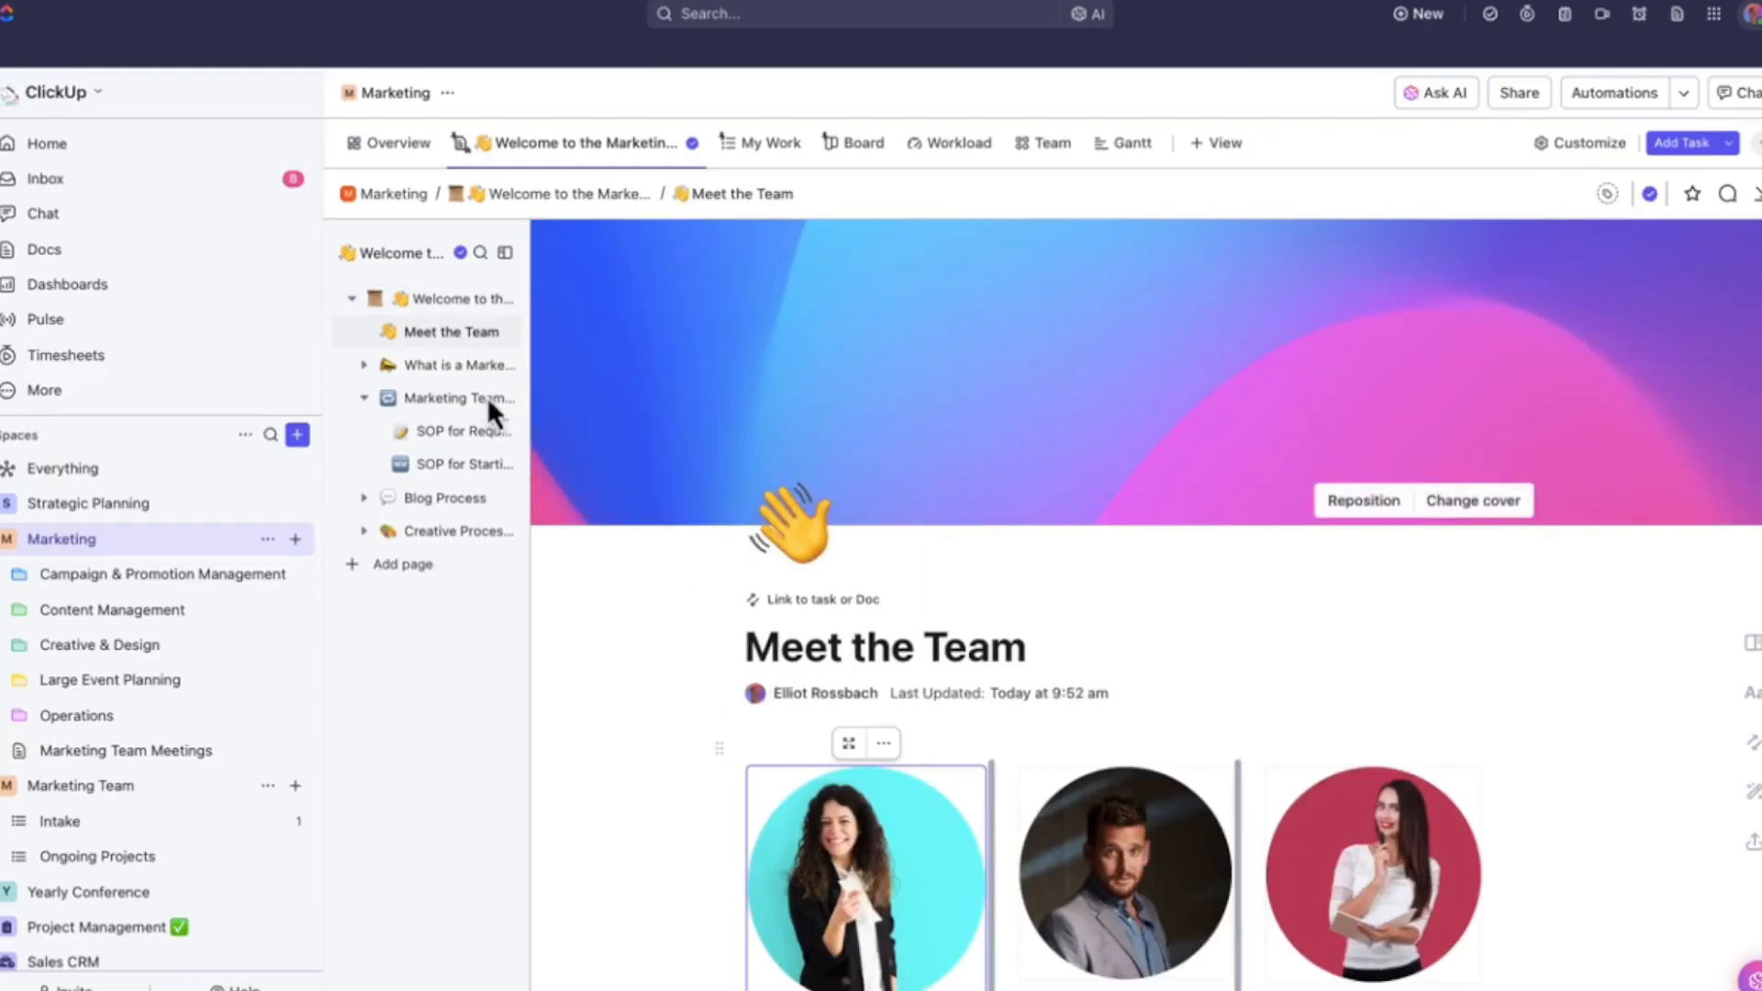
pyautogui.click(455, 367)
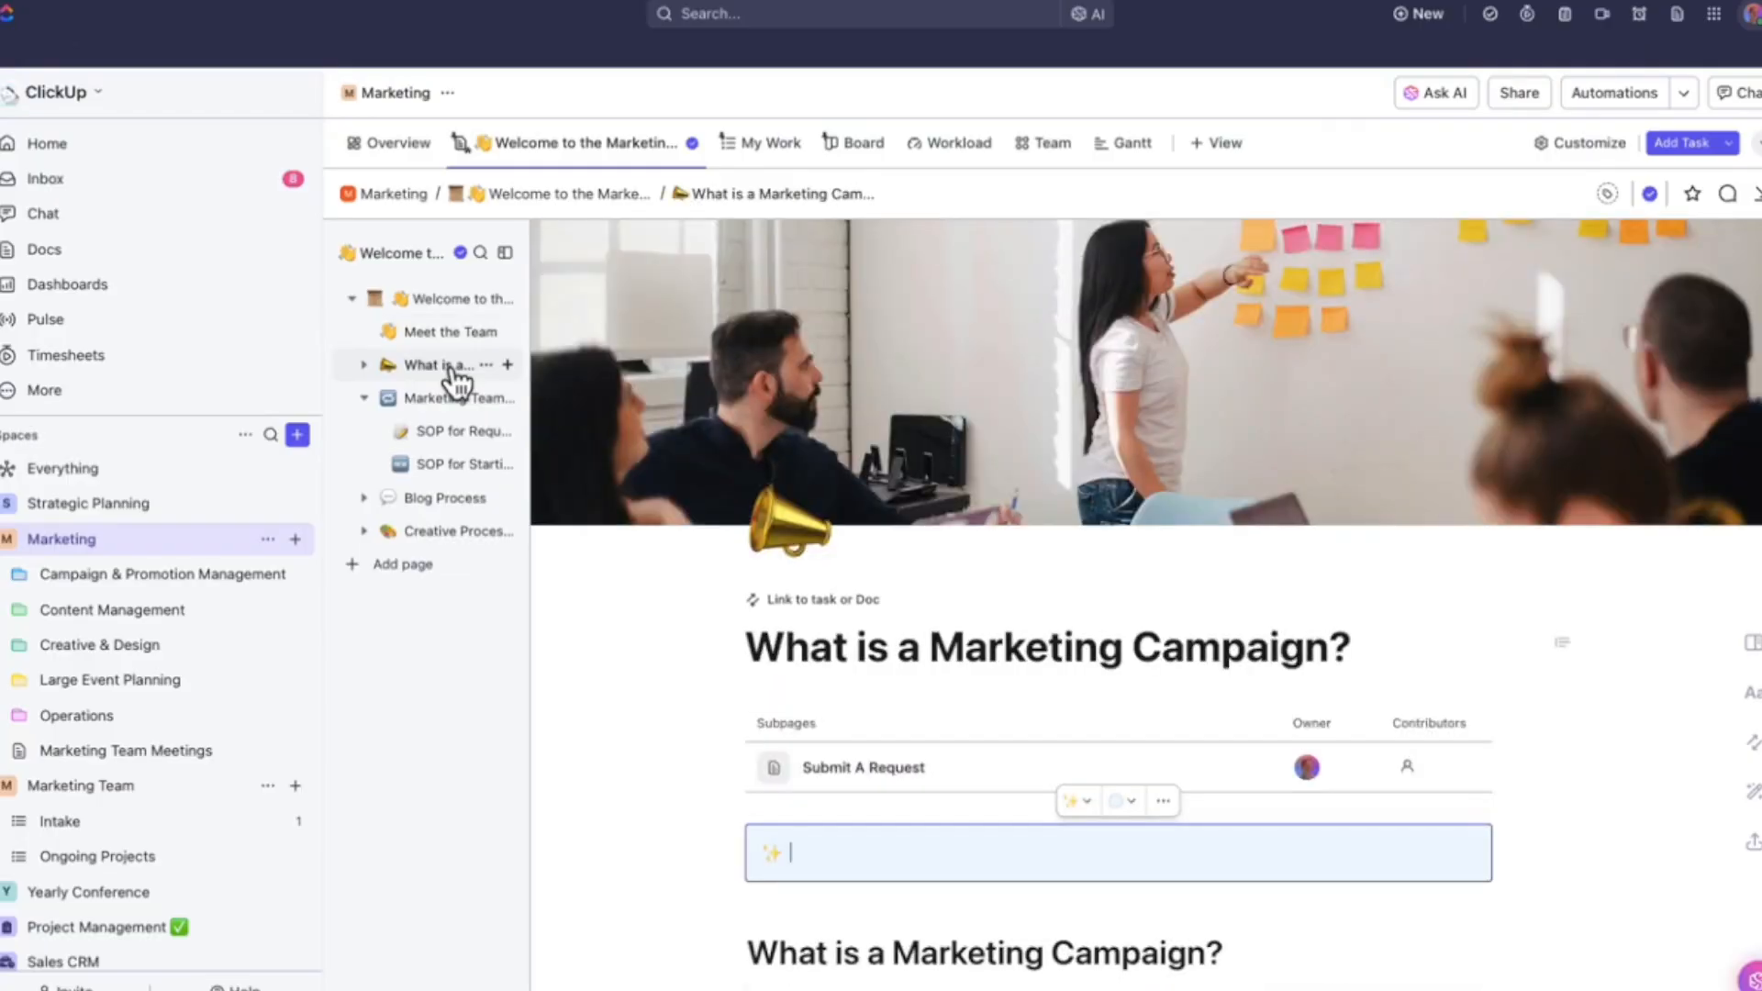
pyautogui.click(438, 401)
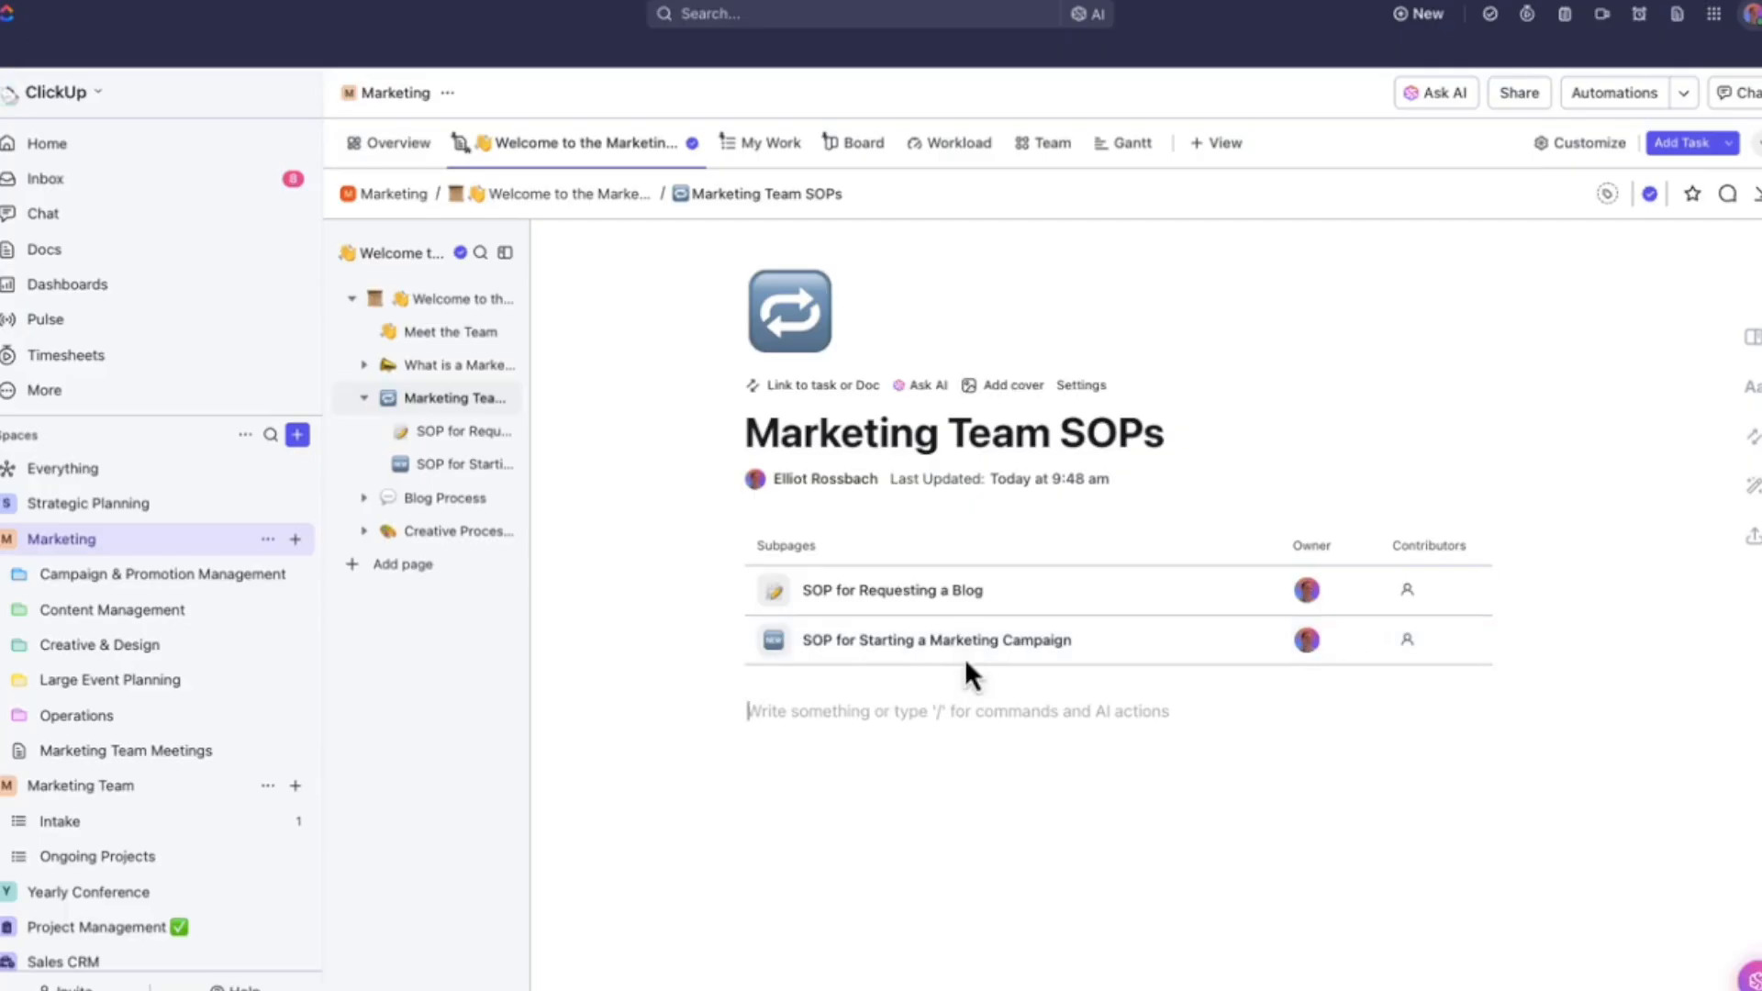
pyautogui.moveTo(1650, 196)
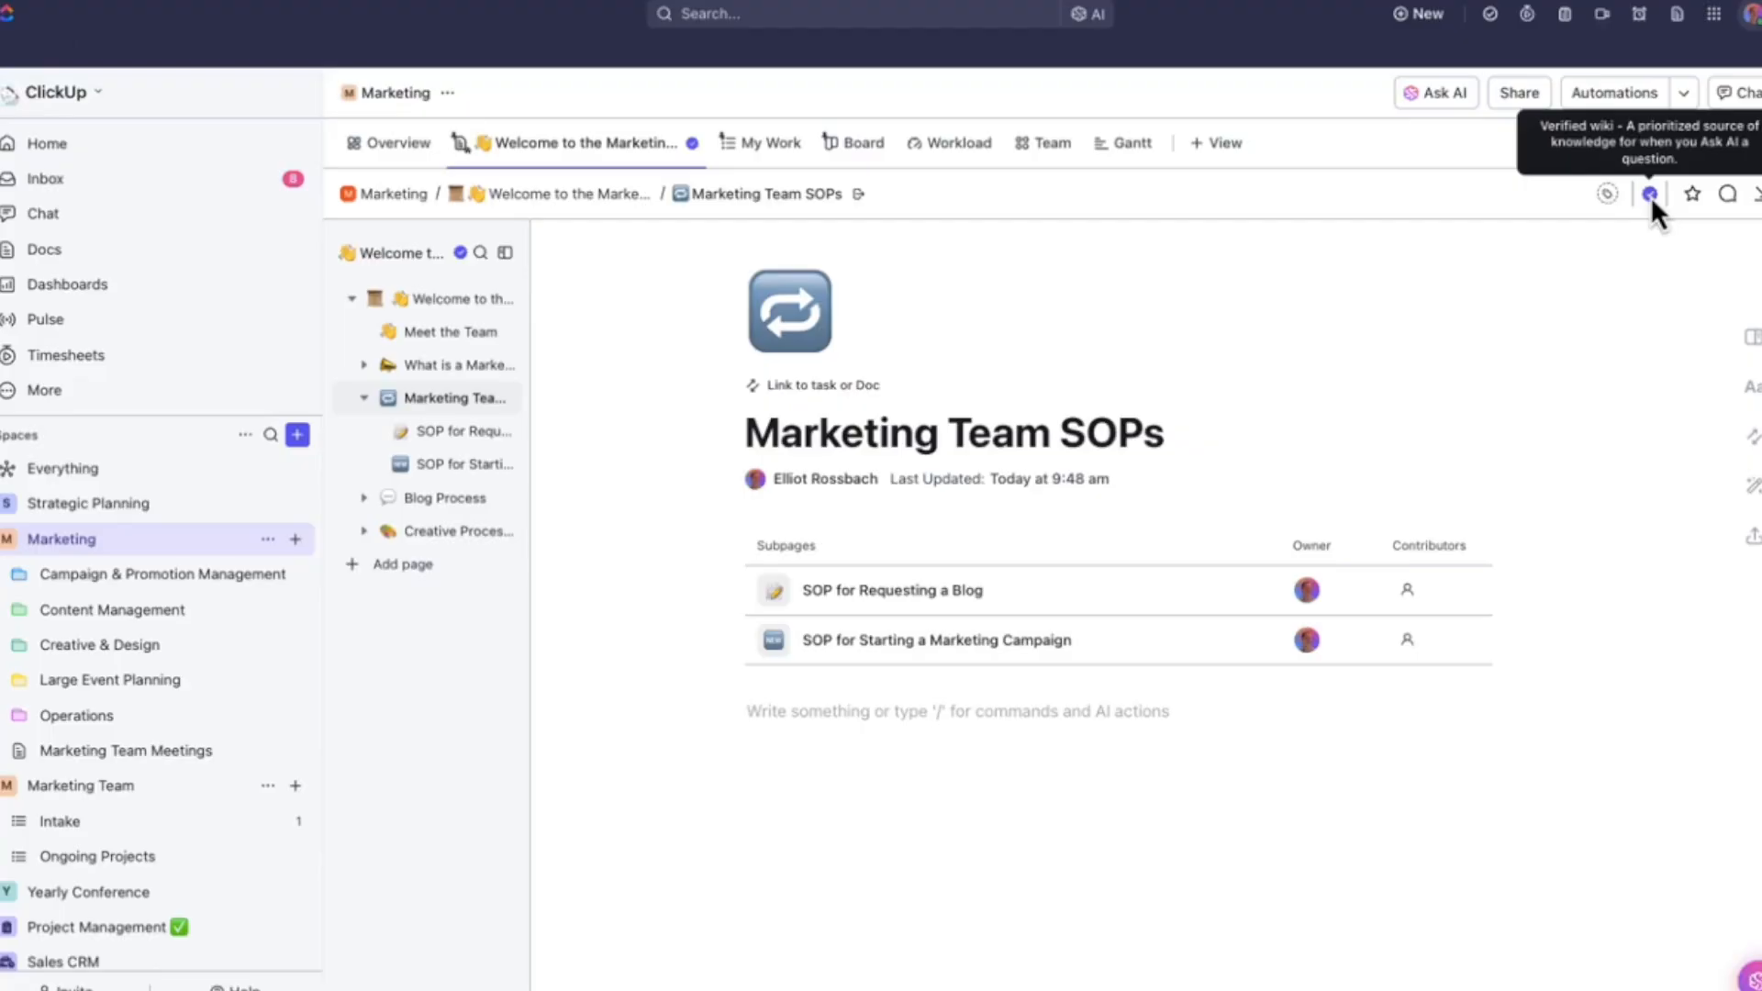
pyautogui.click(439, 299)
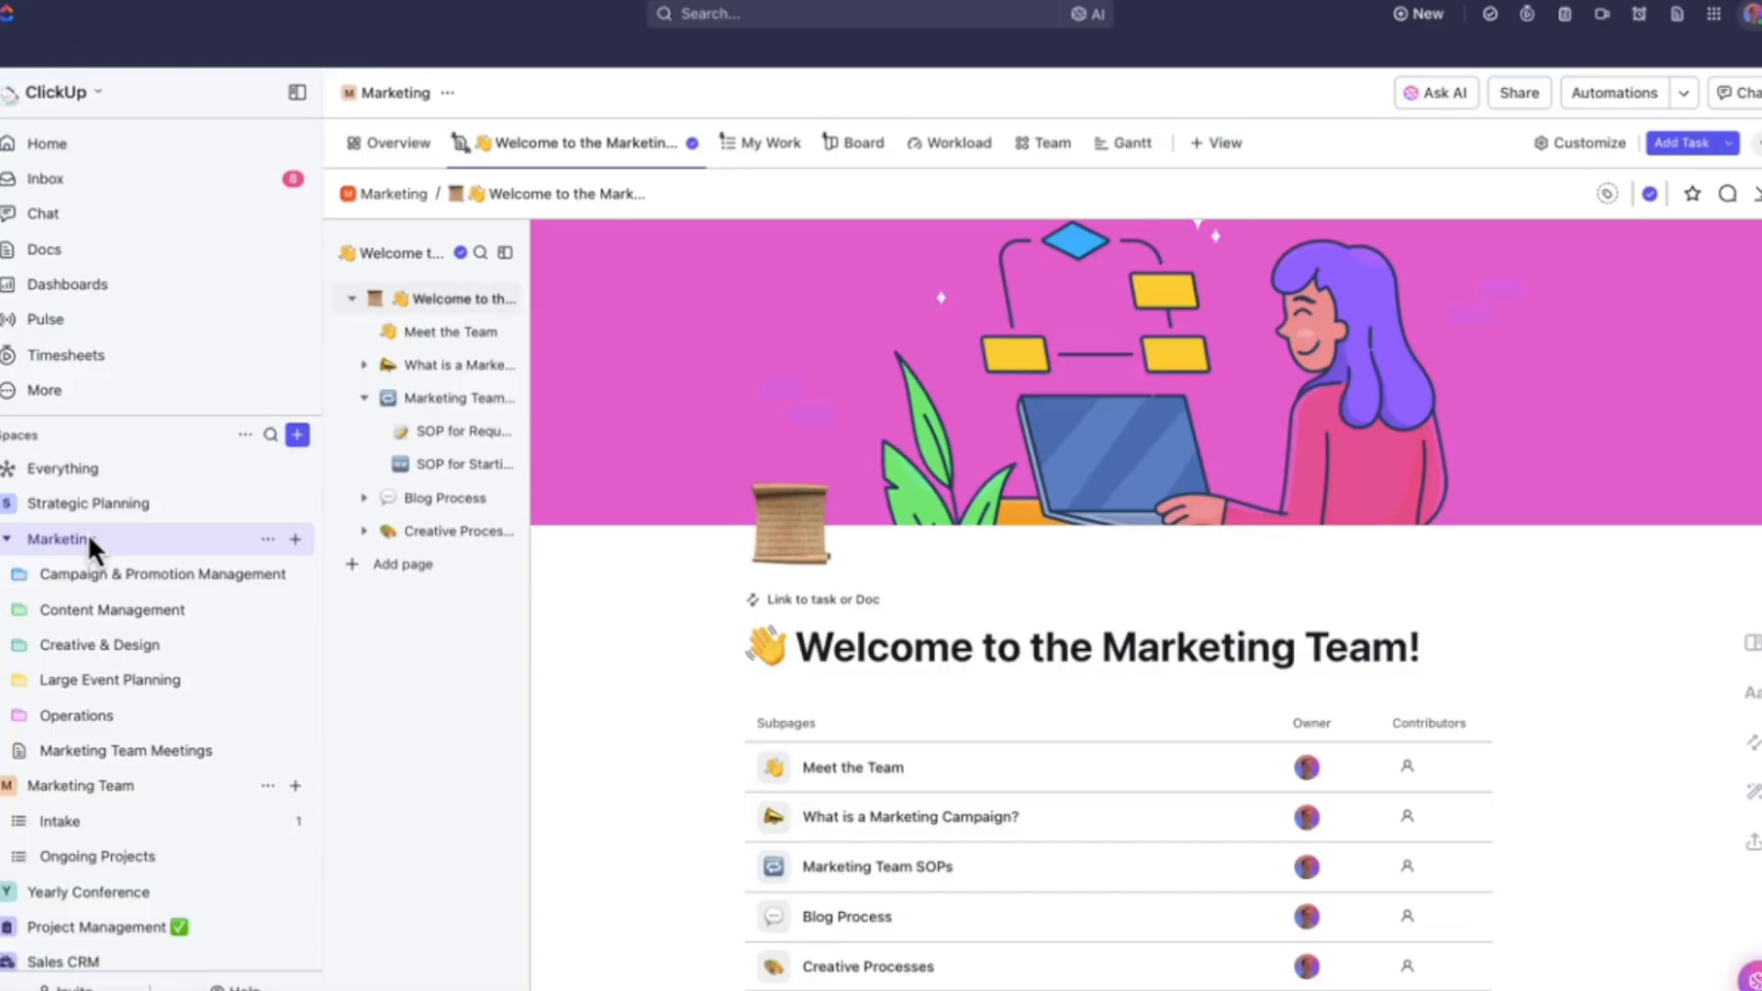
# - View the Campaigns list in the Campaign & Promotion Management folder, then return to the Marketing Space's welcome page
pyautogui.click(18, 574)
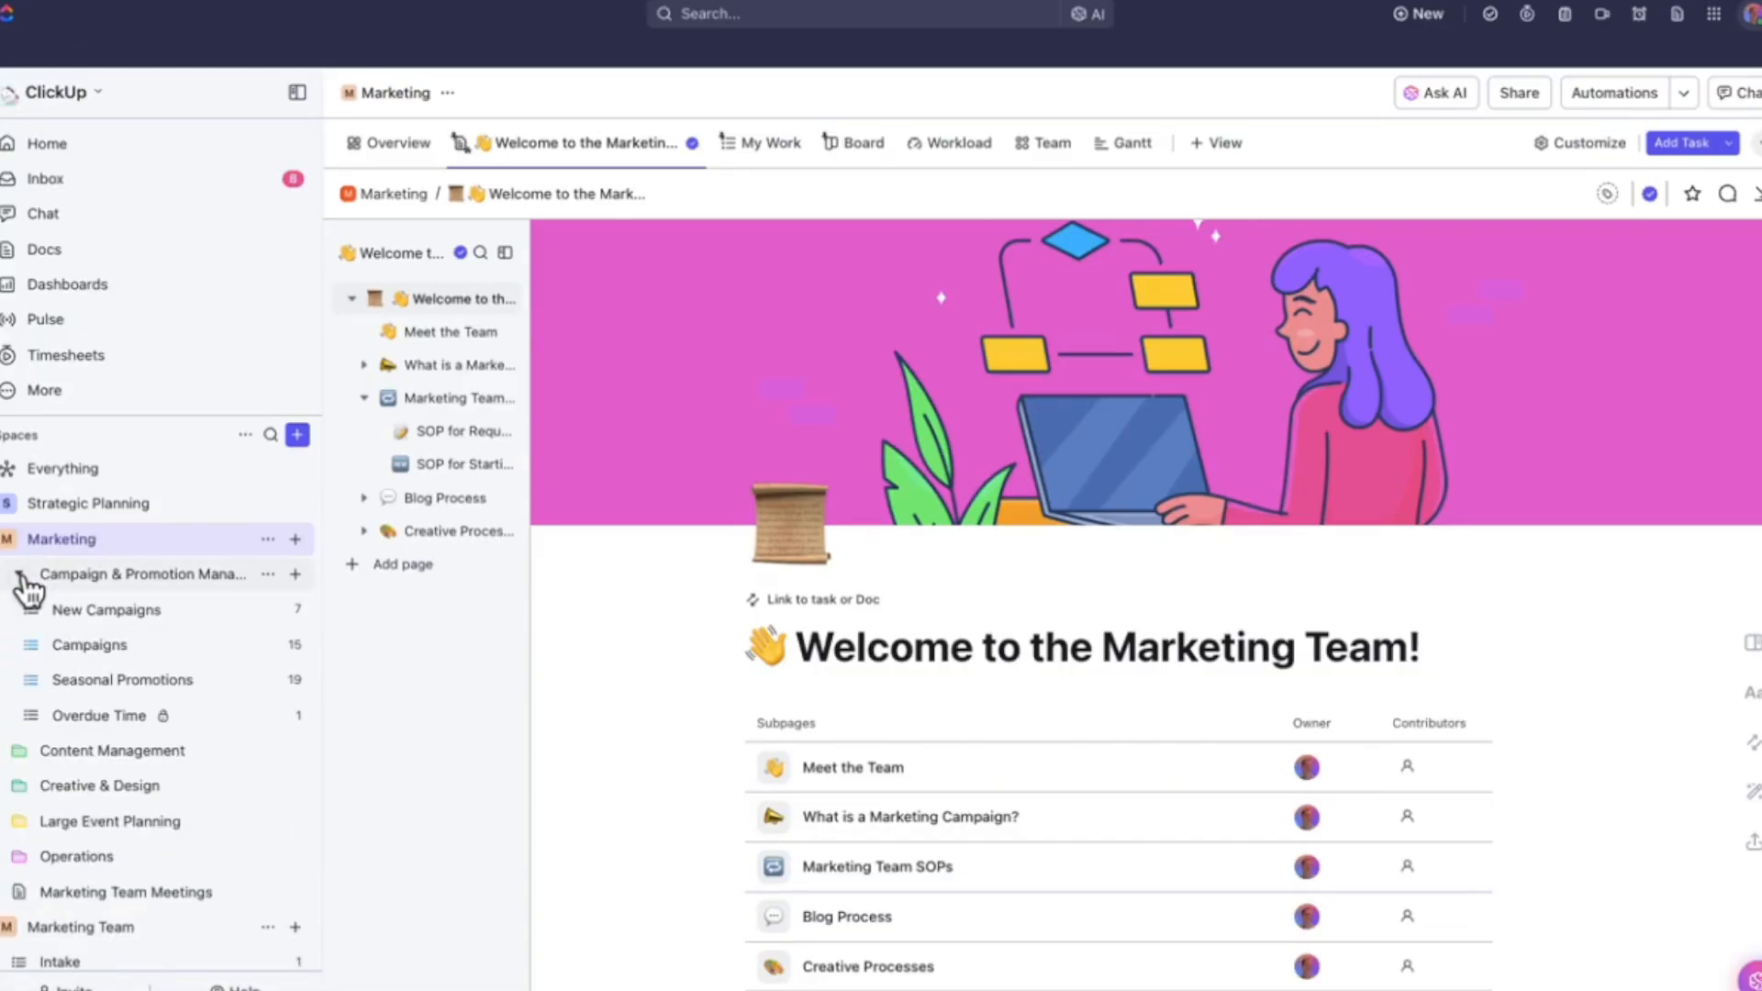
pyautogui.click(90, 645)
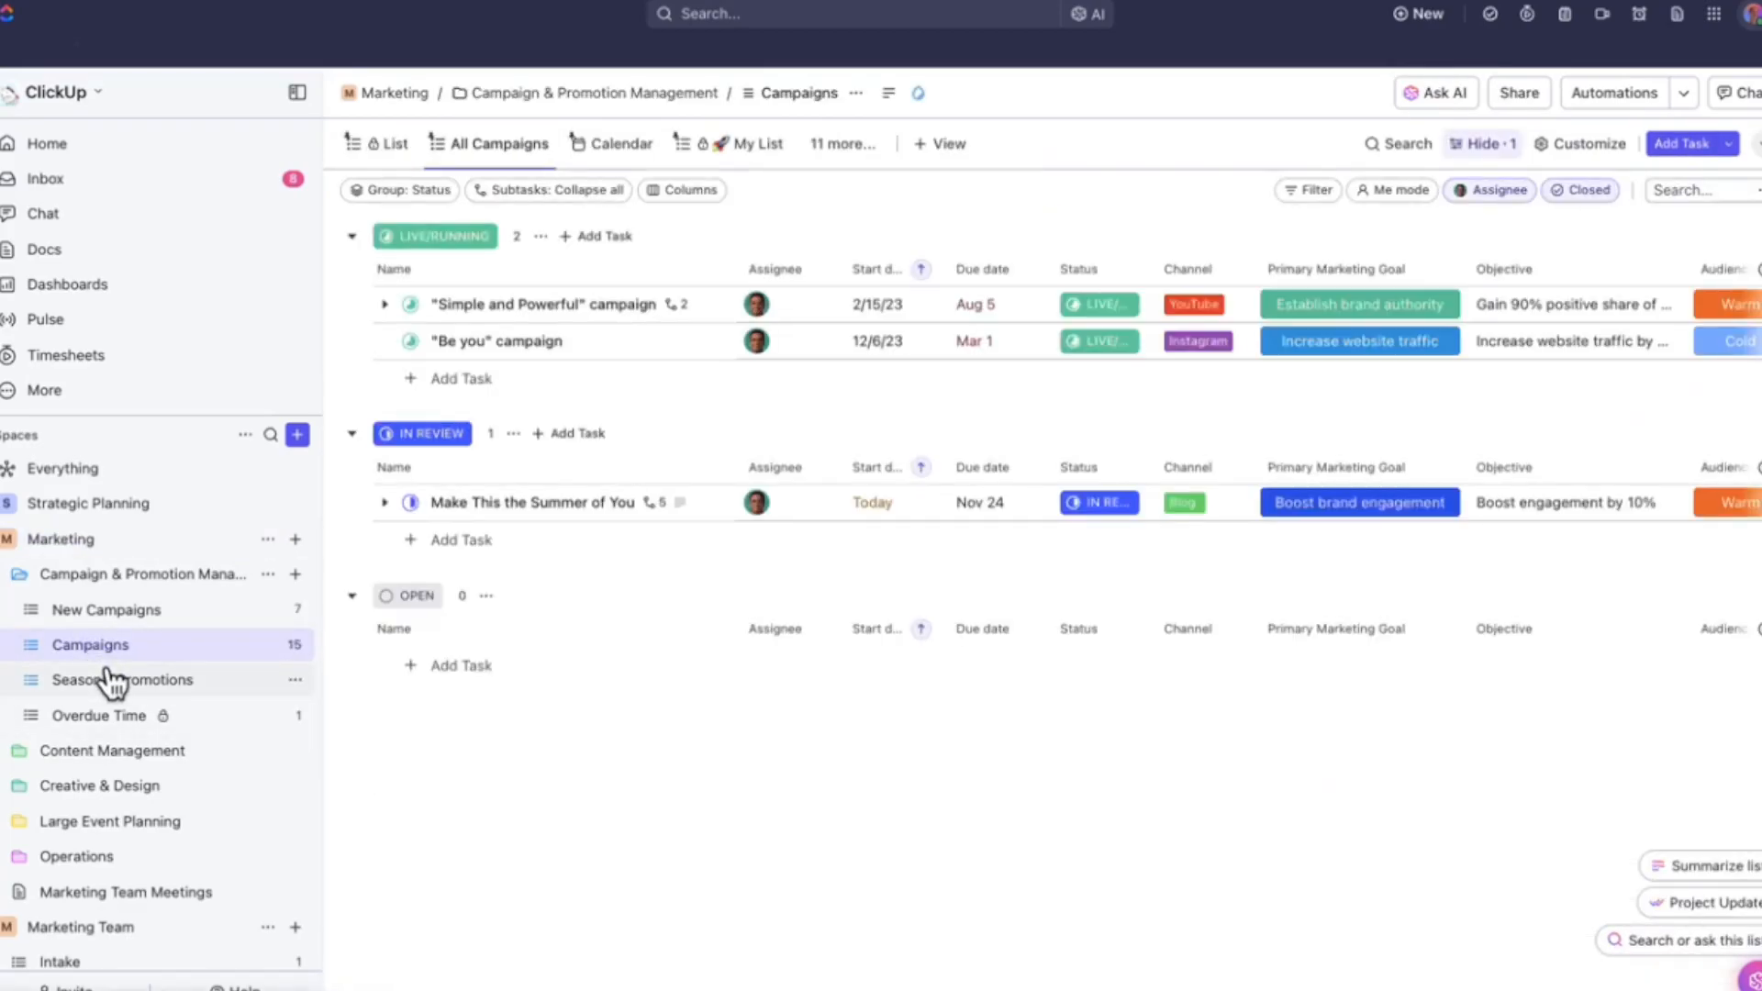
pyautogui.click(22, 578)
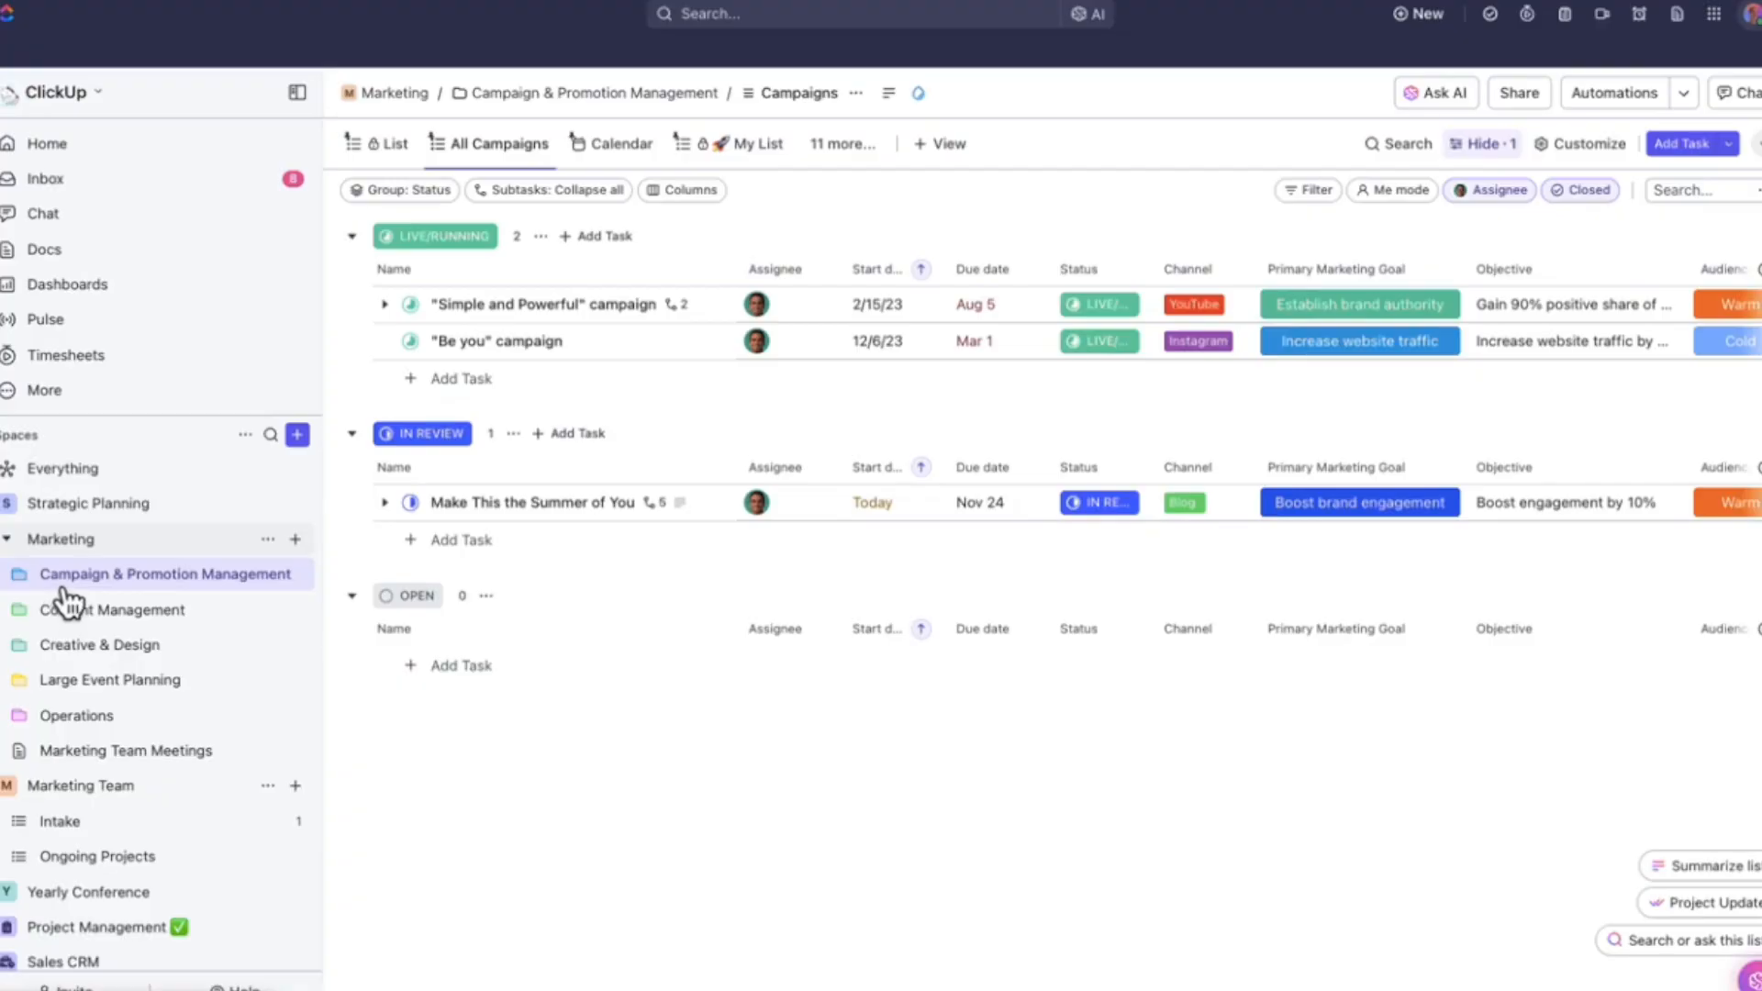
pyautogui.click(80, 547)
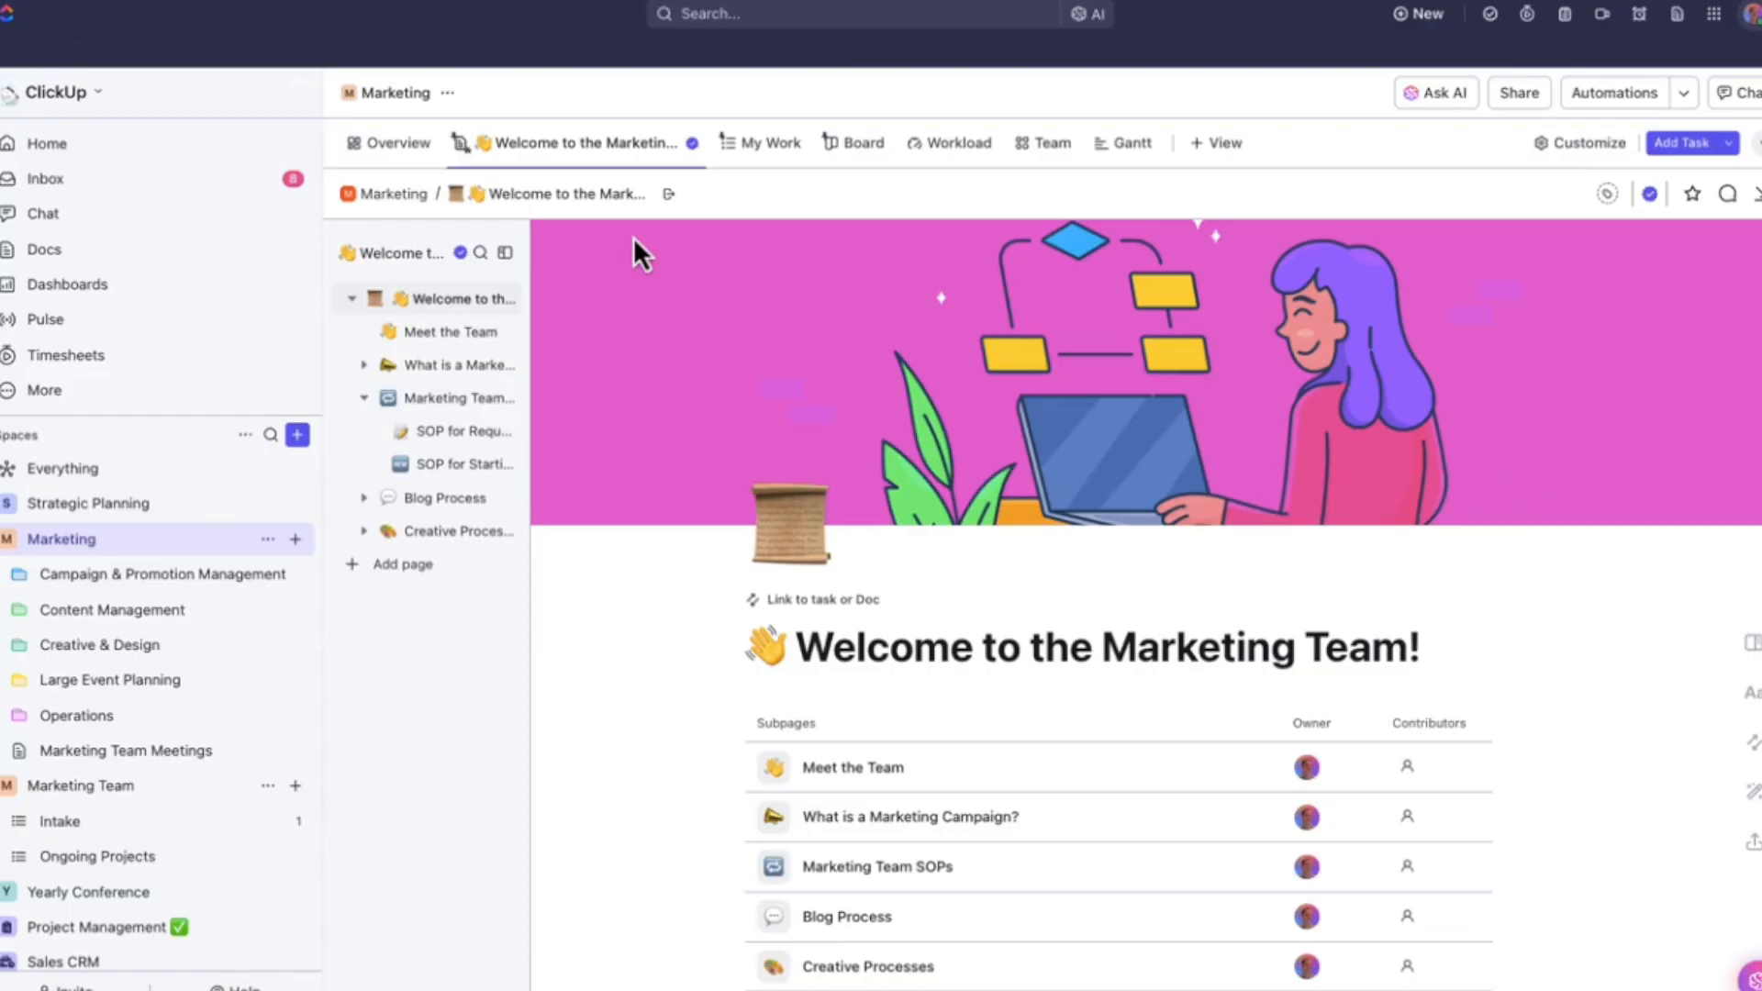
# - Review the Marketing Space's My Work view, examining the tasks from New Campaigns through Campaigns to Seasonal Promotions
pyautogui.click(785, 160)
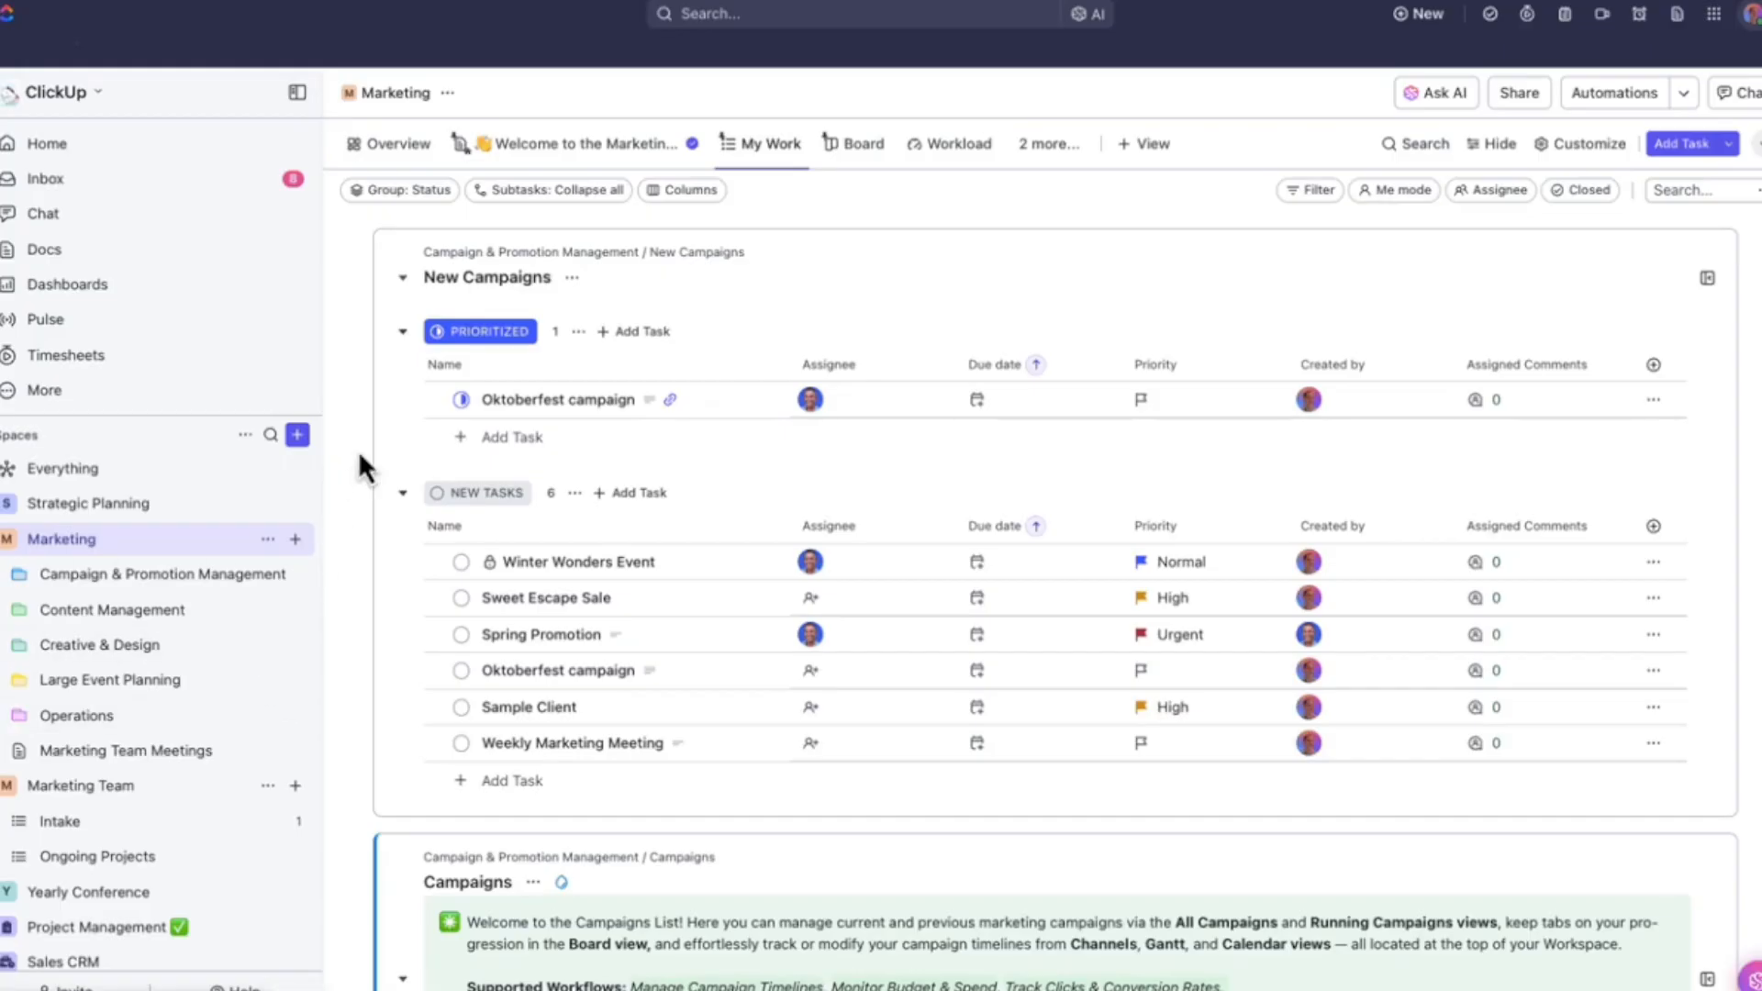
pyautogui.scroll(-3, 363, 440)
pyautogui.scroll(-5, 365, 438)
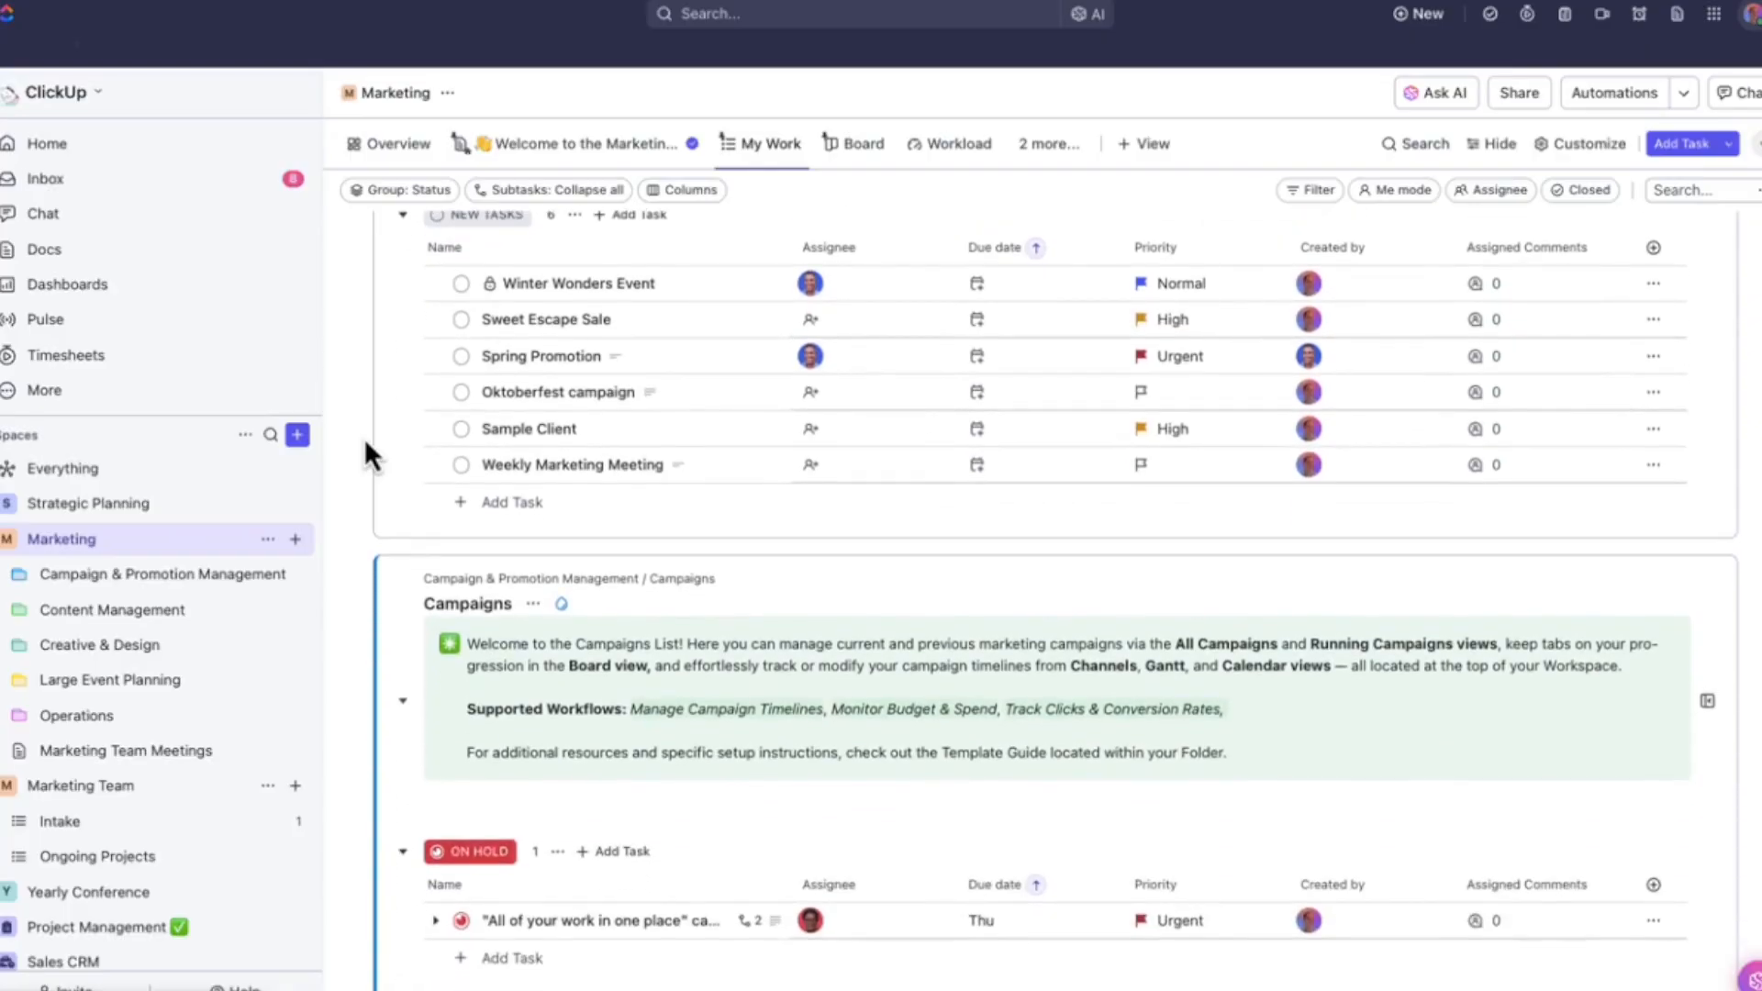
pyautogui.scroll(-5, 366, 438)
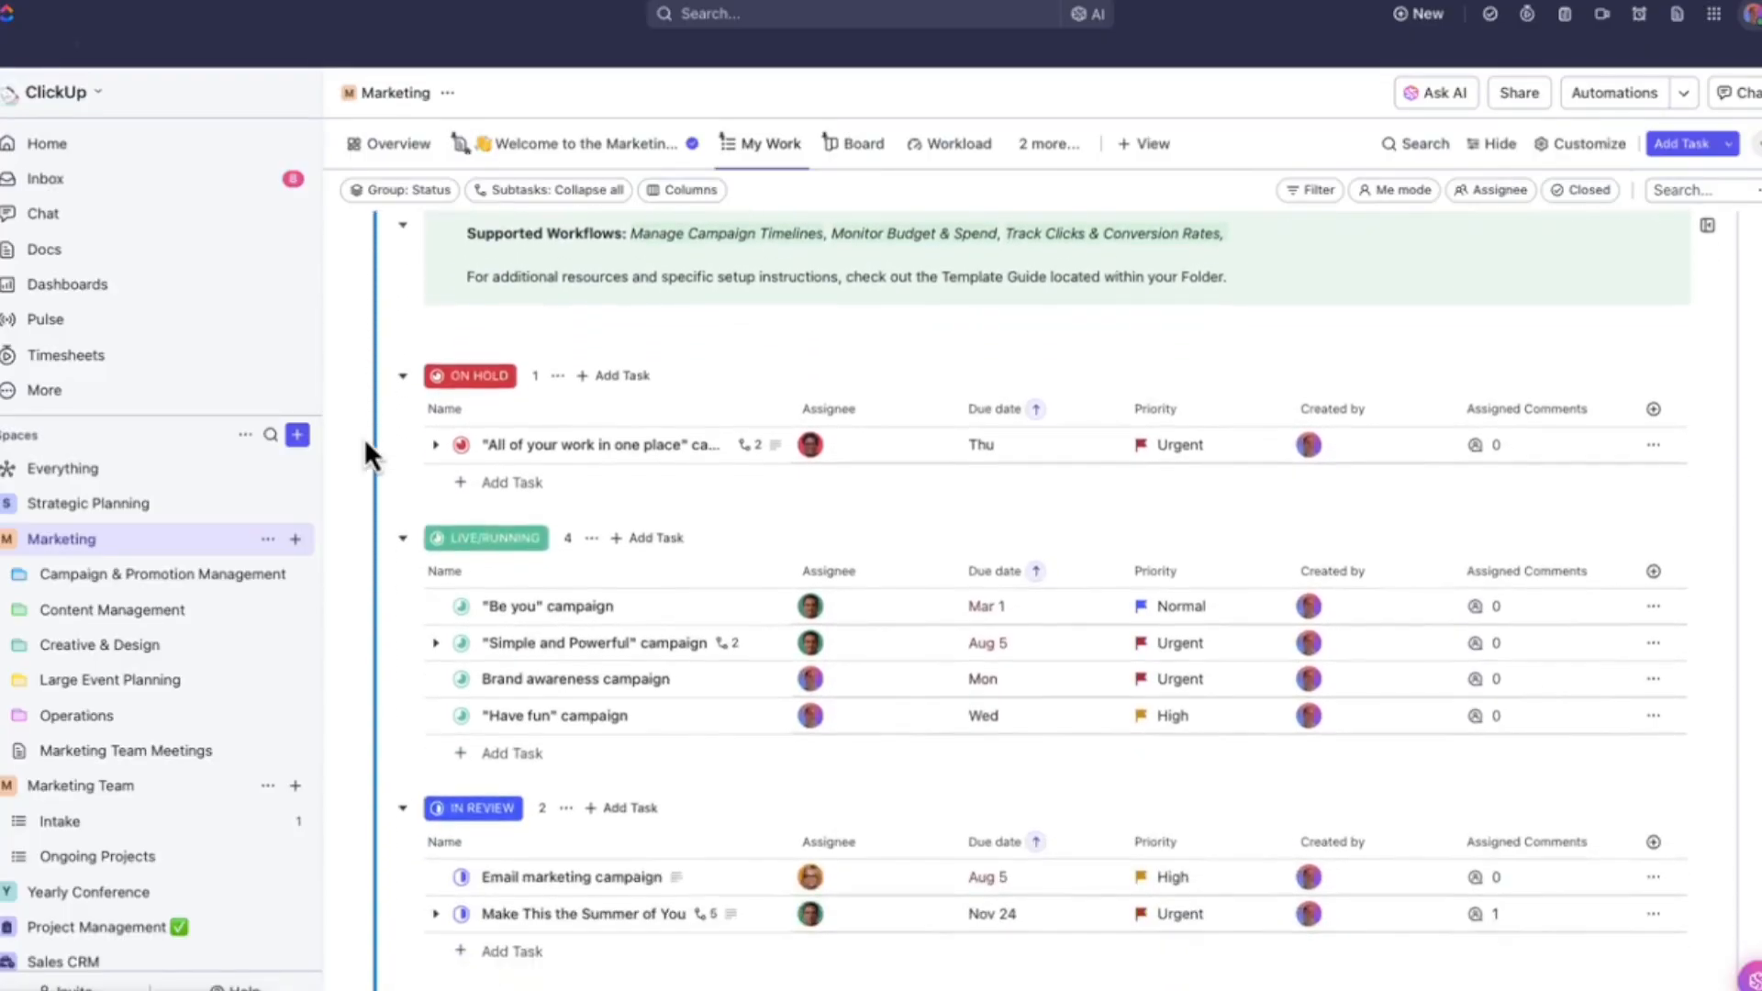
pyautogui.scroll(-10, 365, 438)
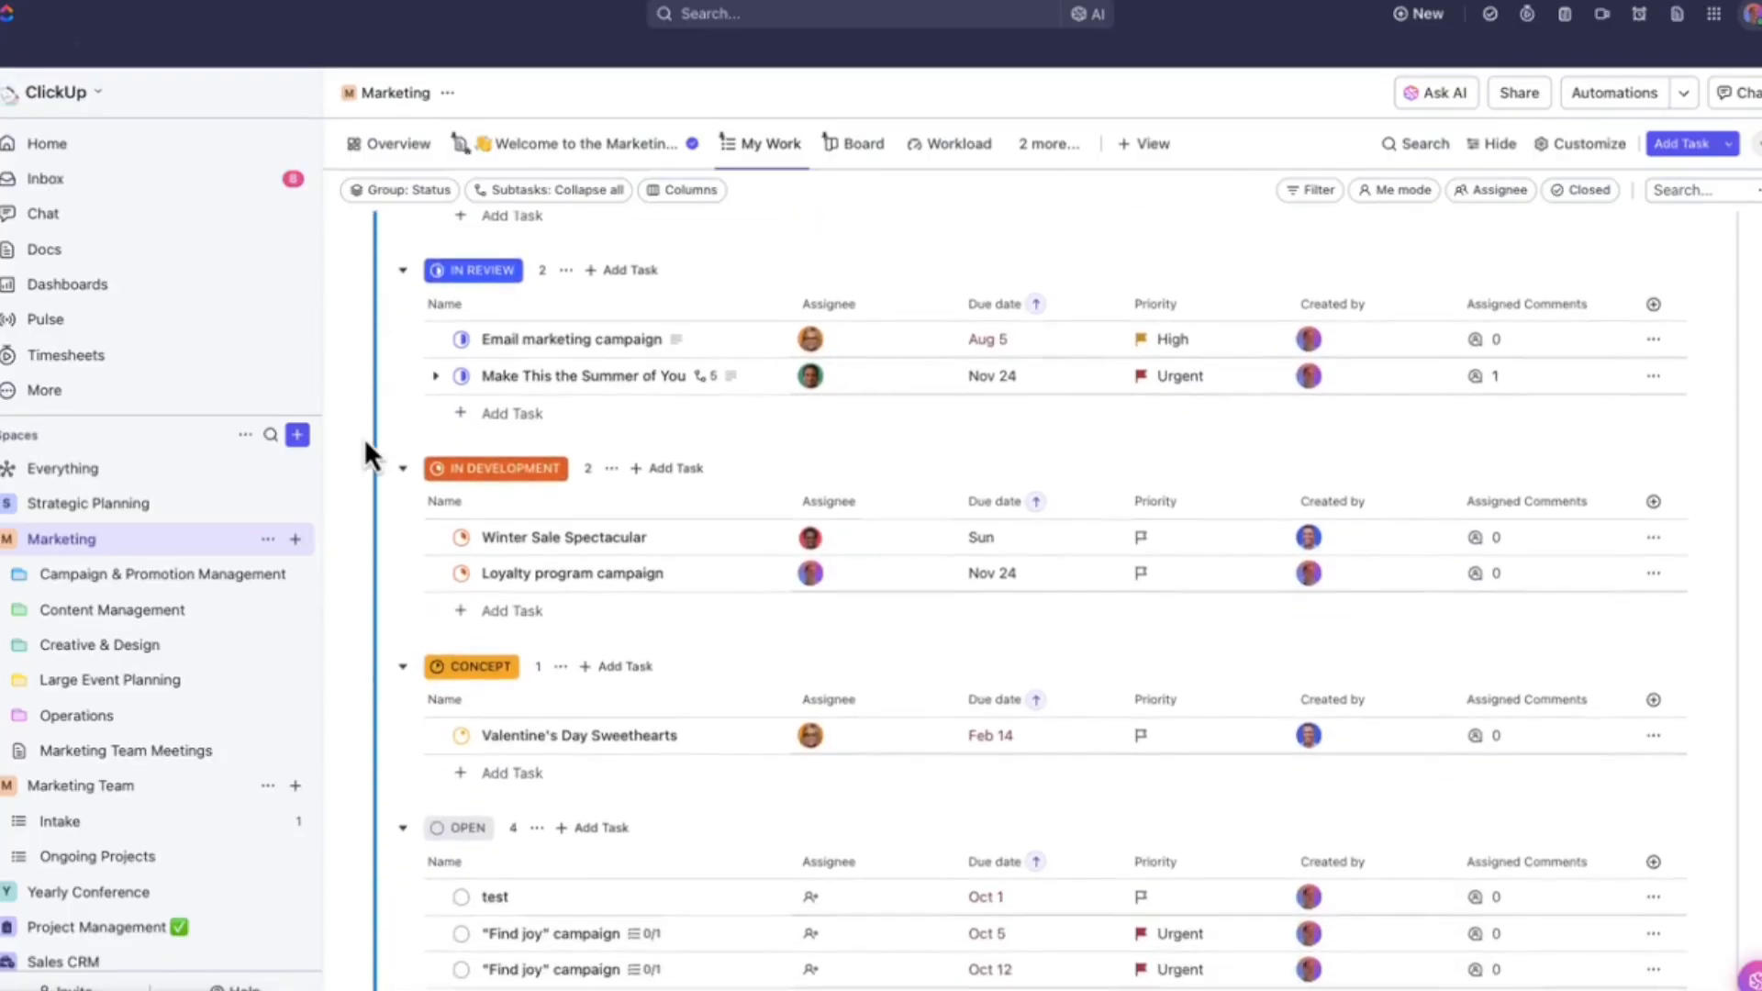
pyautogui.scroll(-6, 366, 438)
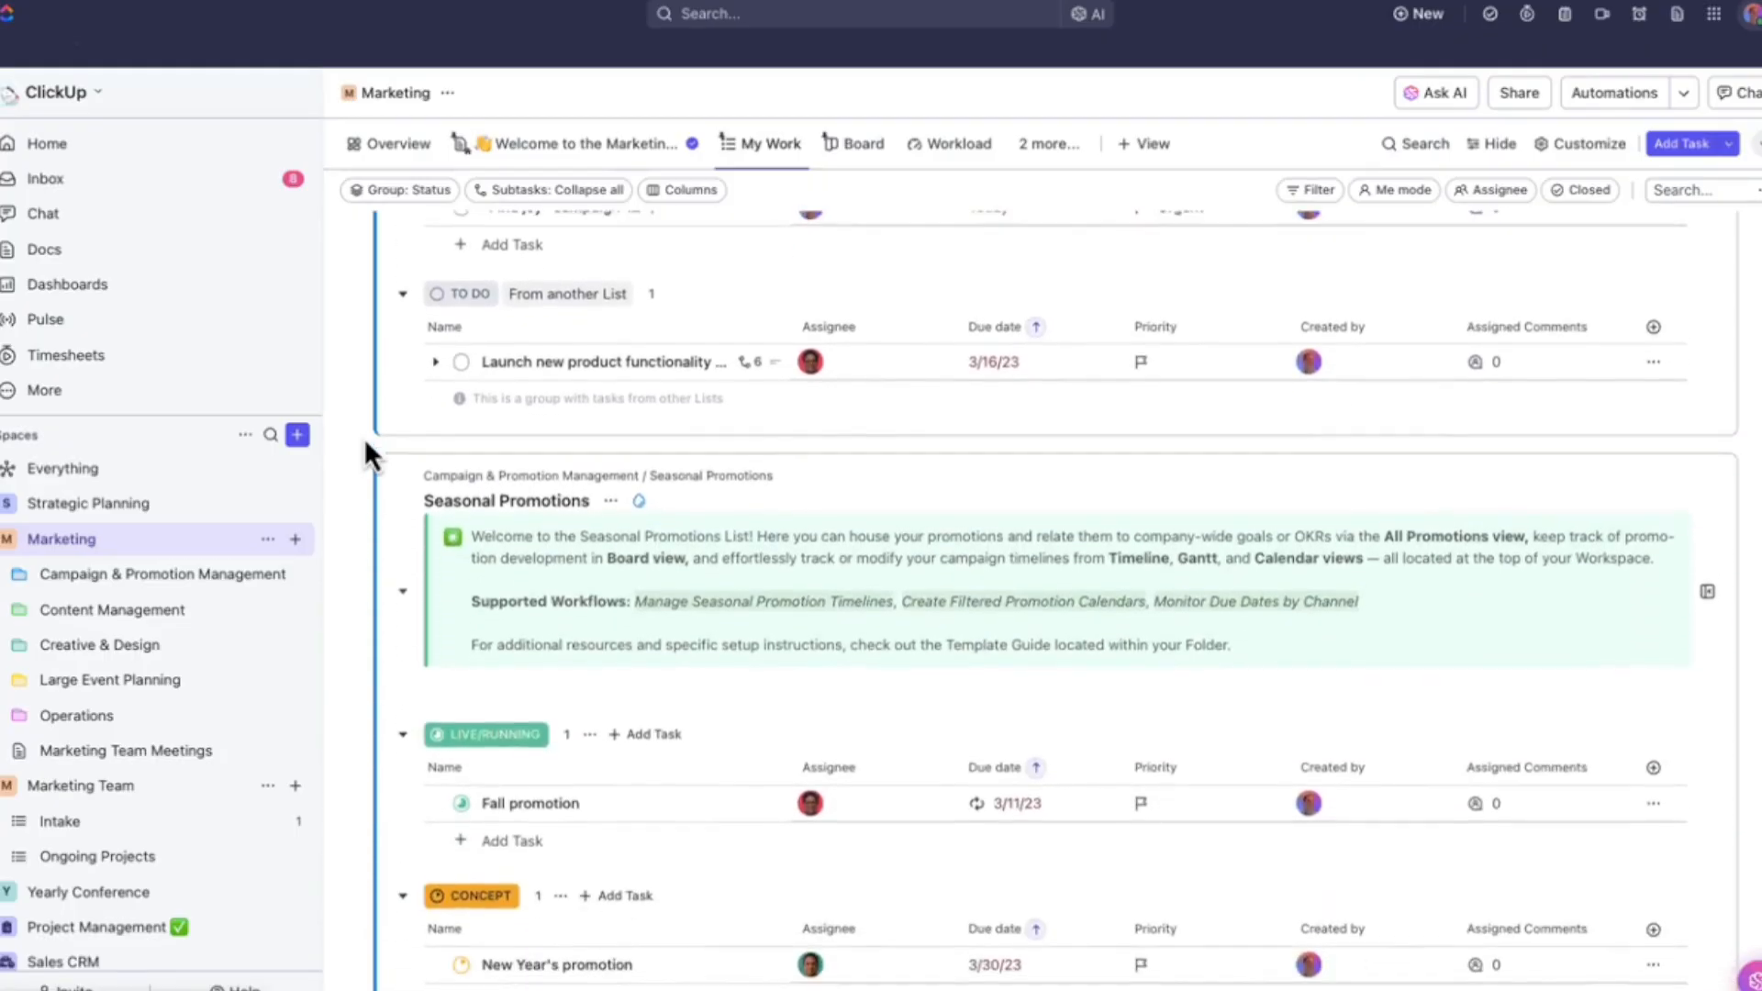
pyautogui.scroll(-1, 365, 438)
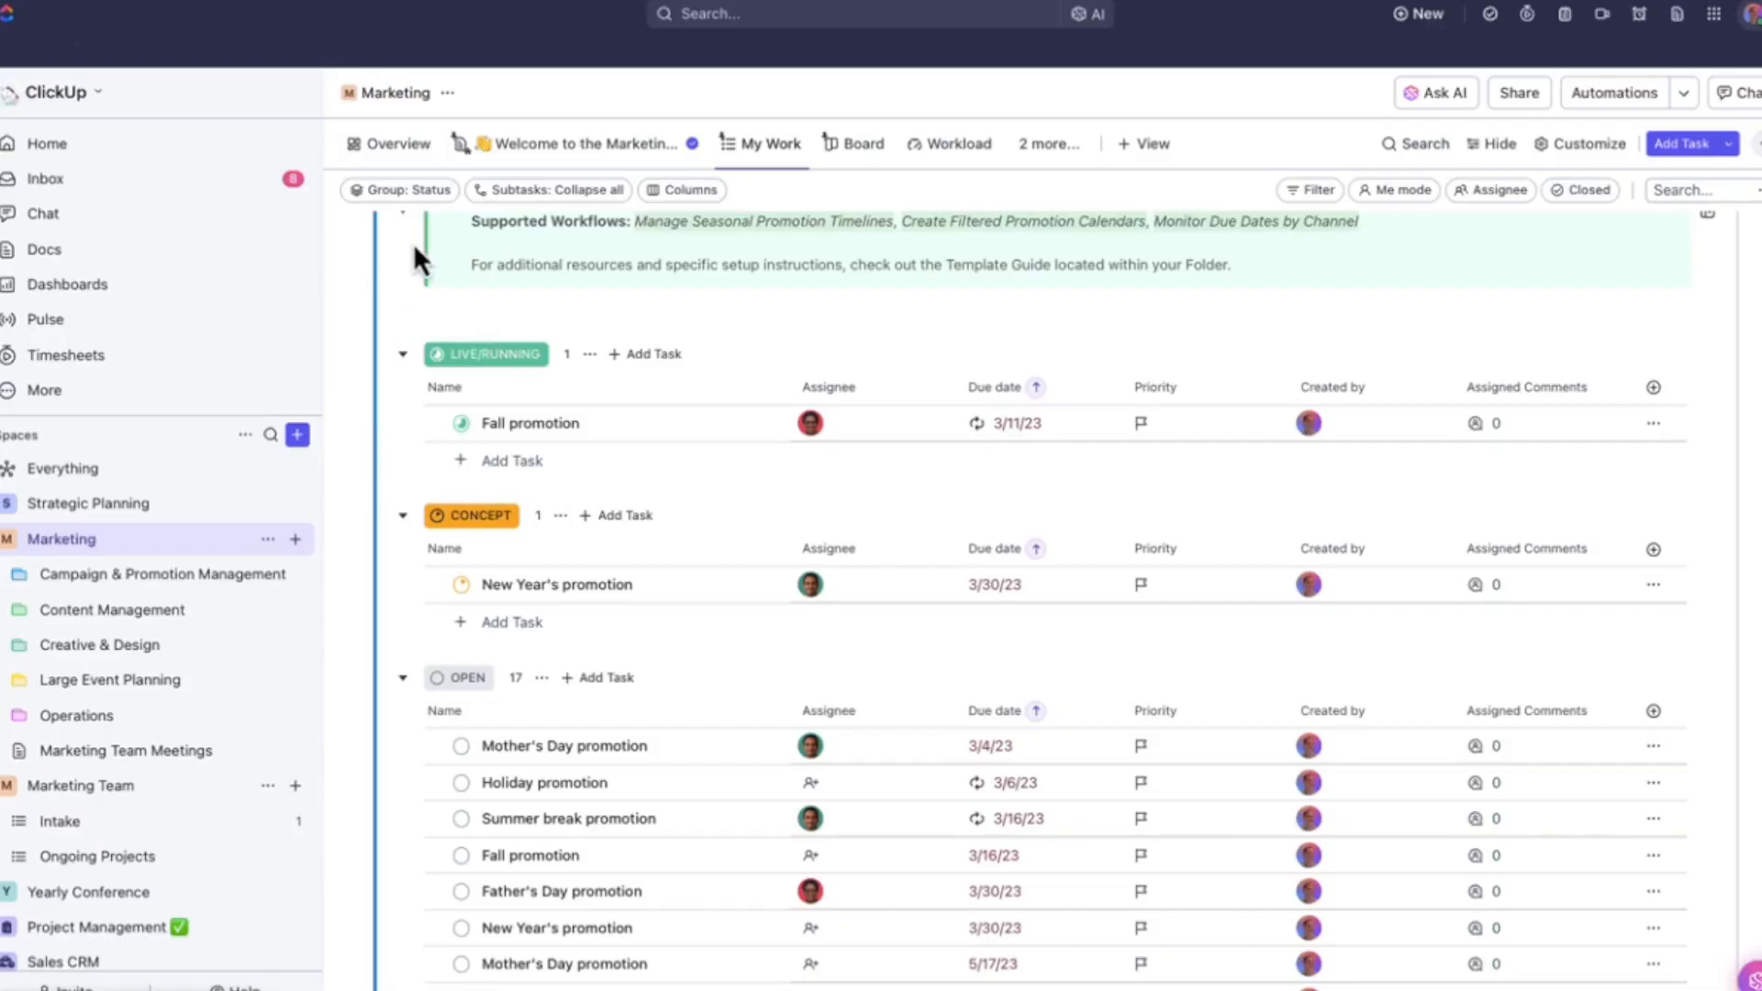
# - Check the grouping options of the My Work view and remove its grouping by status
pyautogui.click(443, 191)
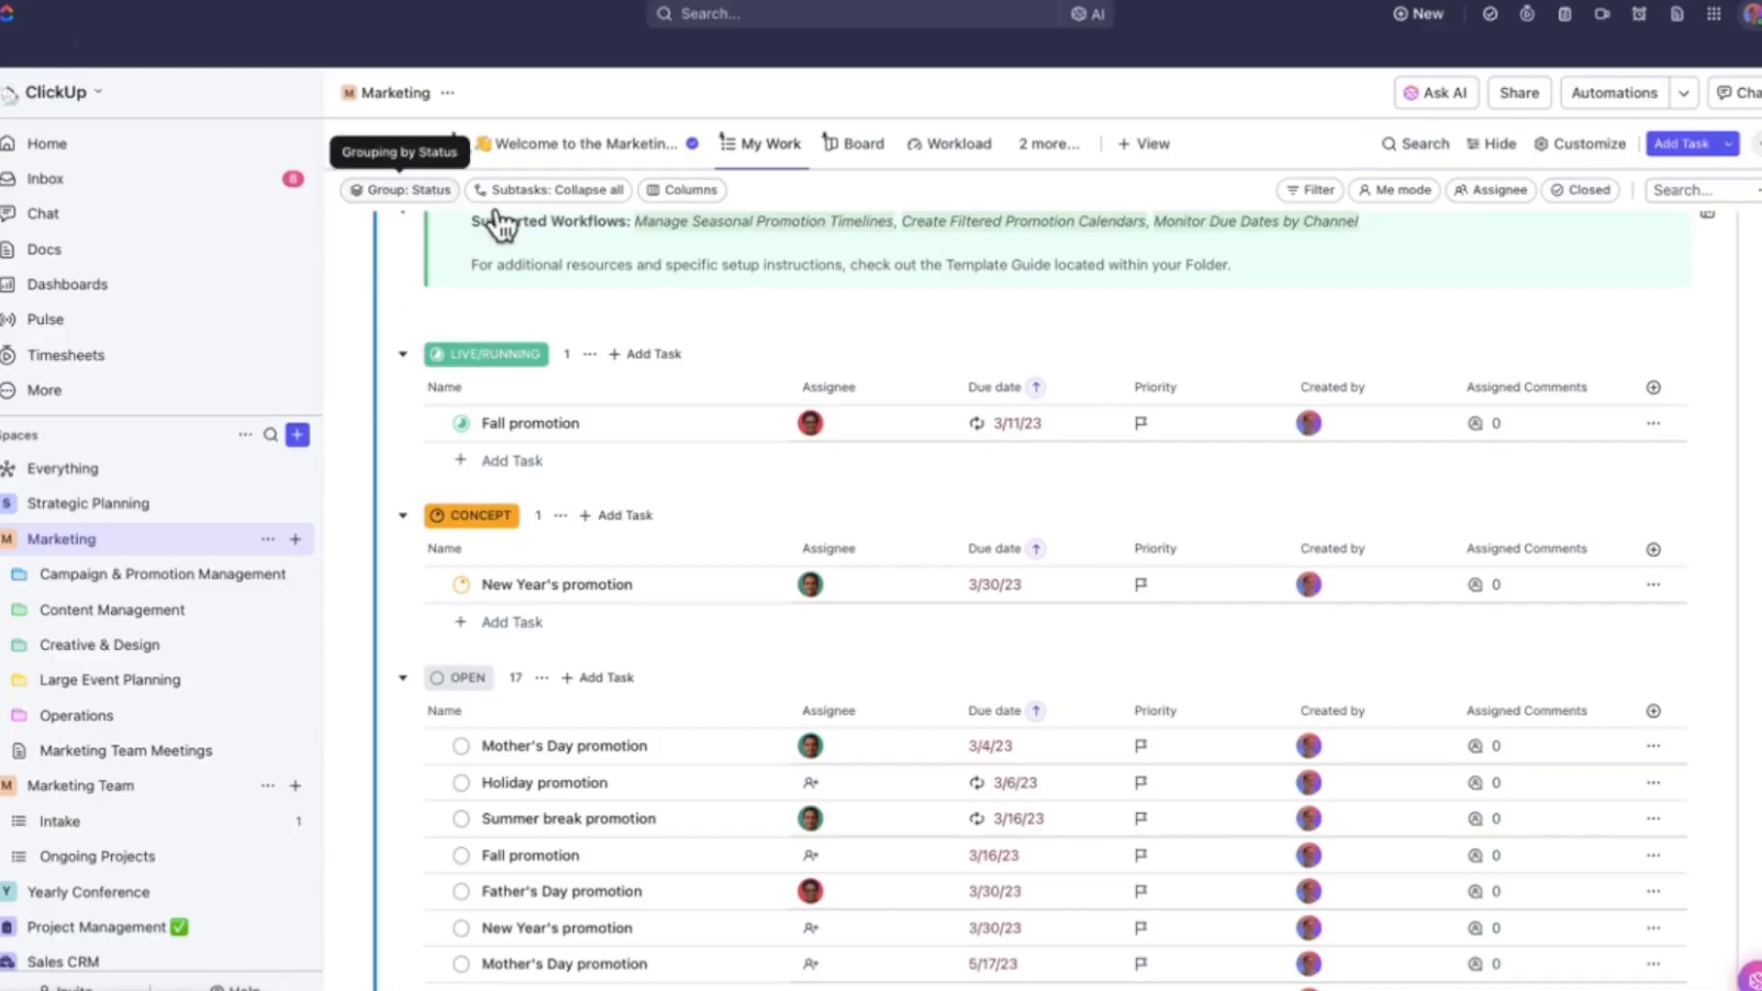
pyautogui.click(709, 318)
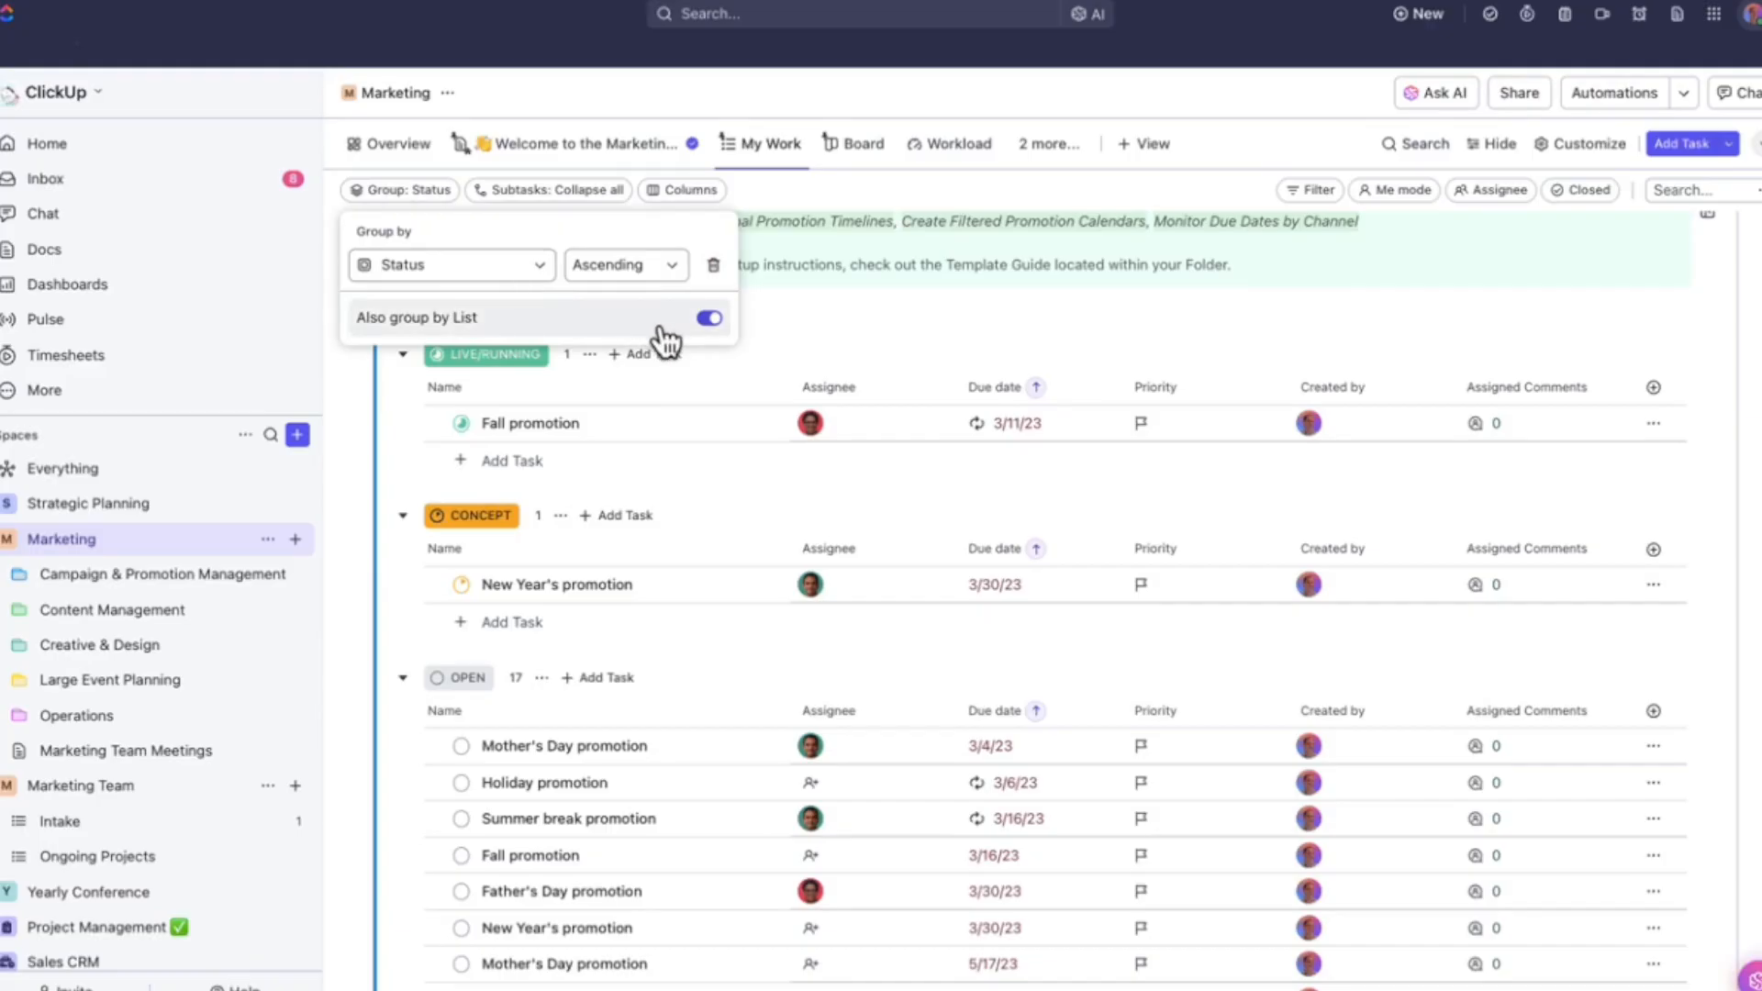
pyautogui.click(538, 266)
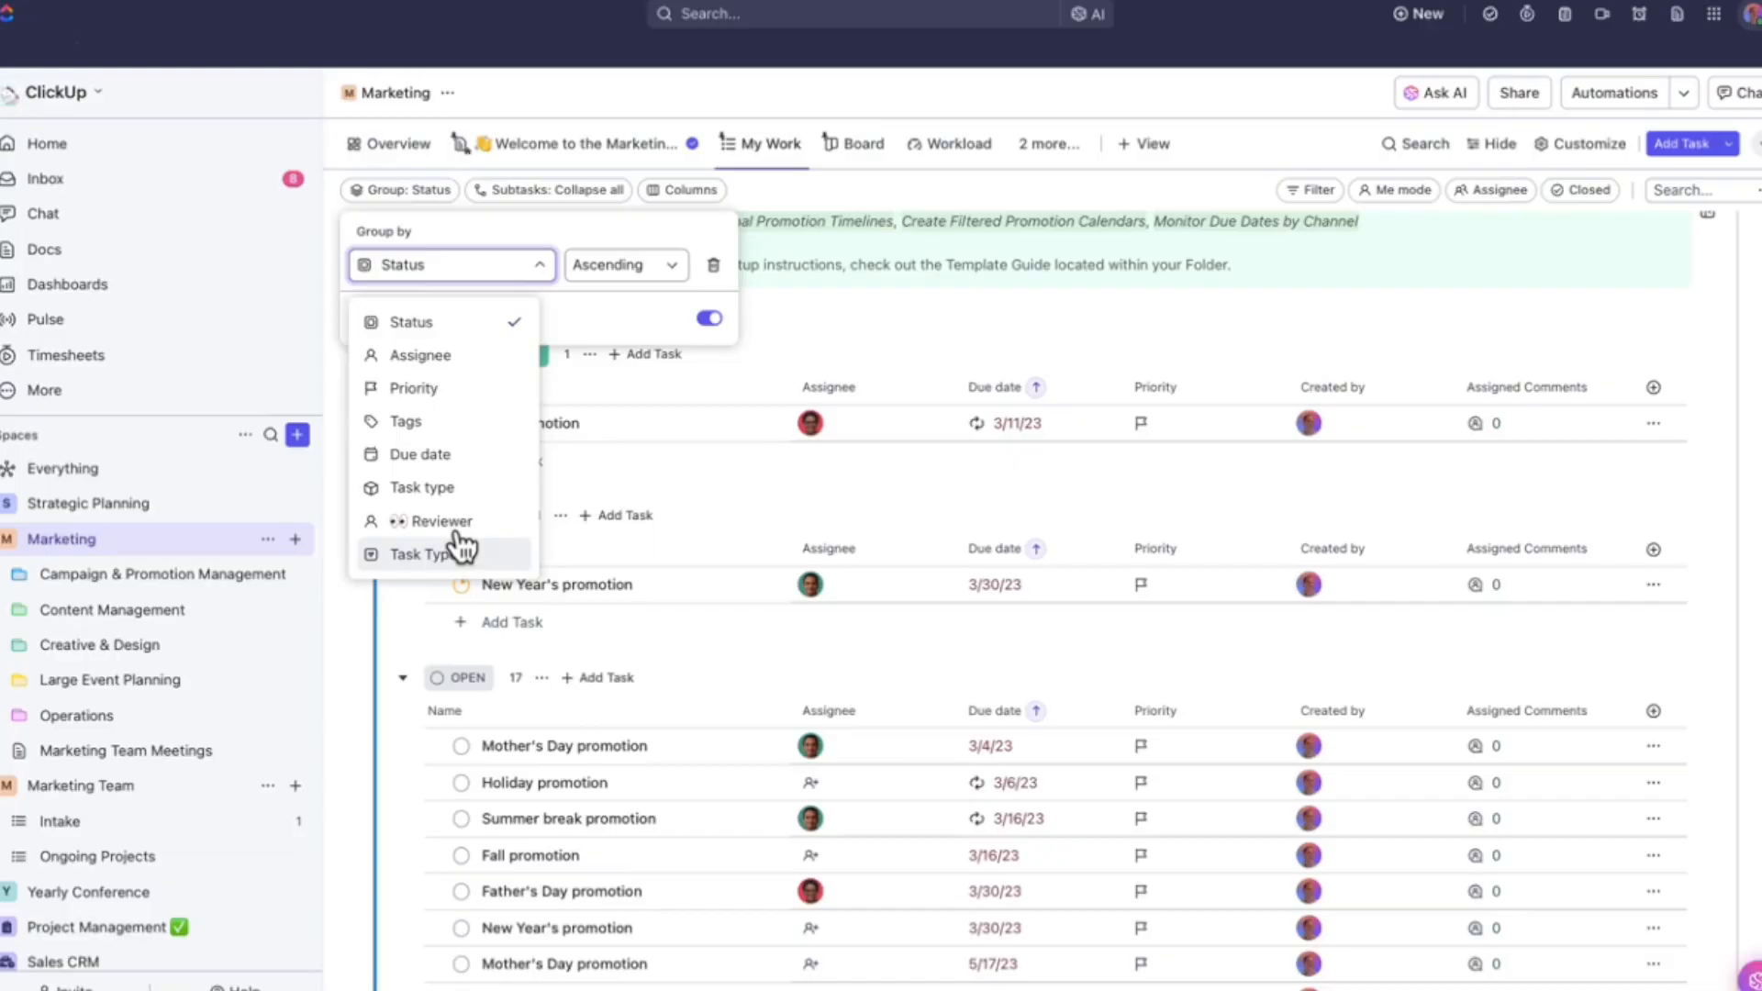
pyautogui.click(698, 311)
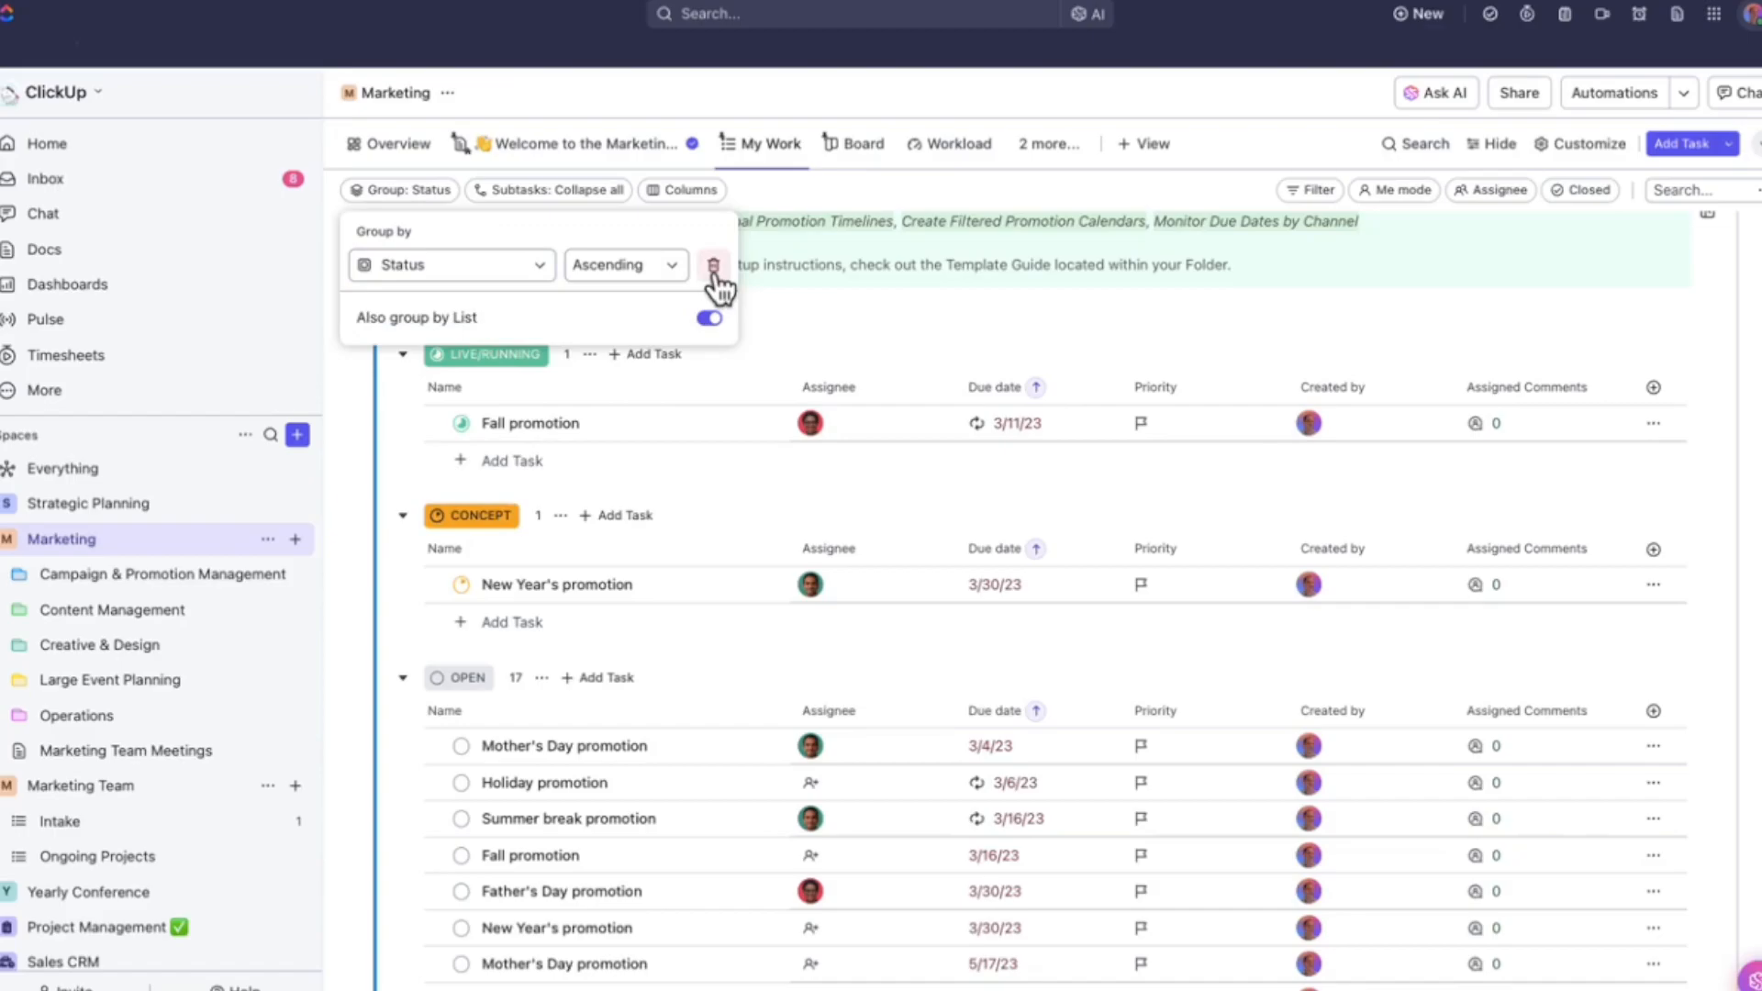
pyautogui.click(713, 267)
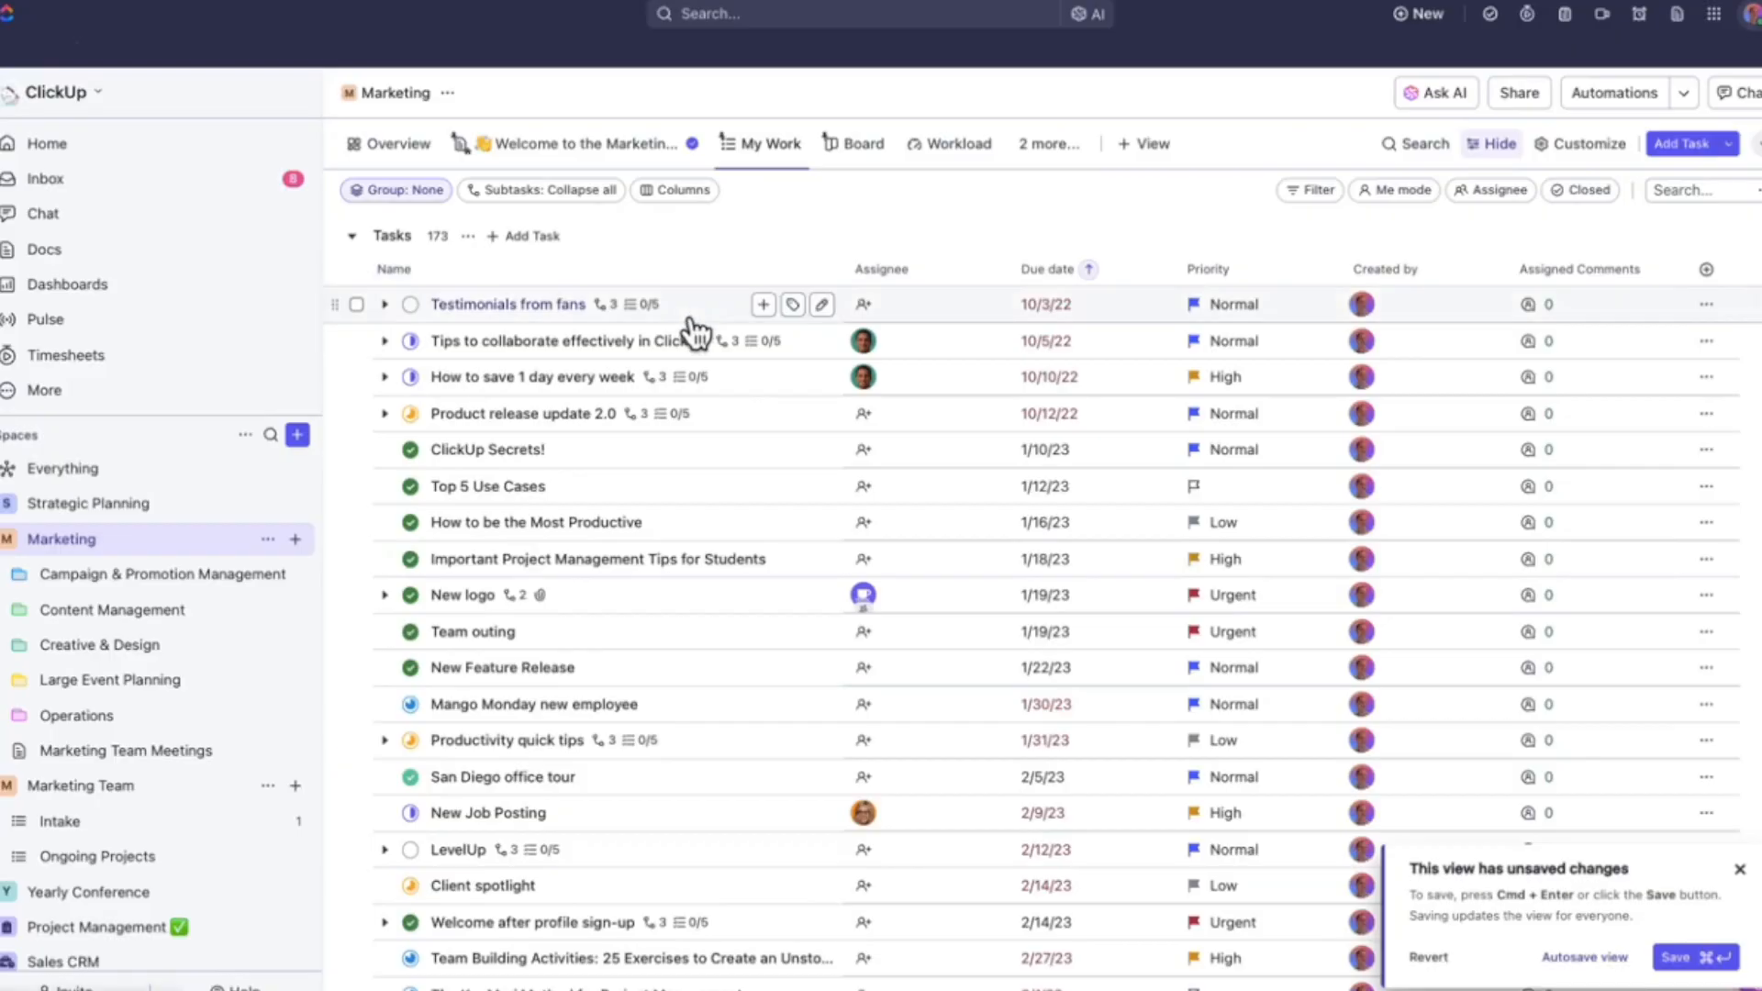
# - Look through the ungrouped My Work tasks in due date order, from the oldest overdue ones toward this year's campaigns
pyautogui.scroll(-8, 694, 331)
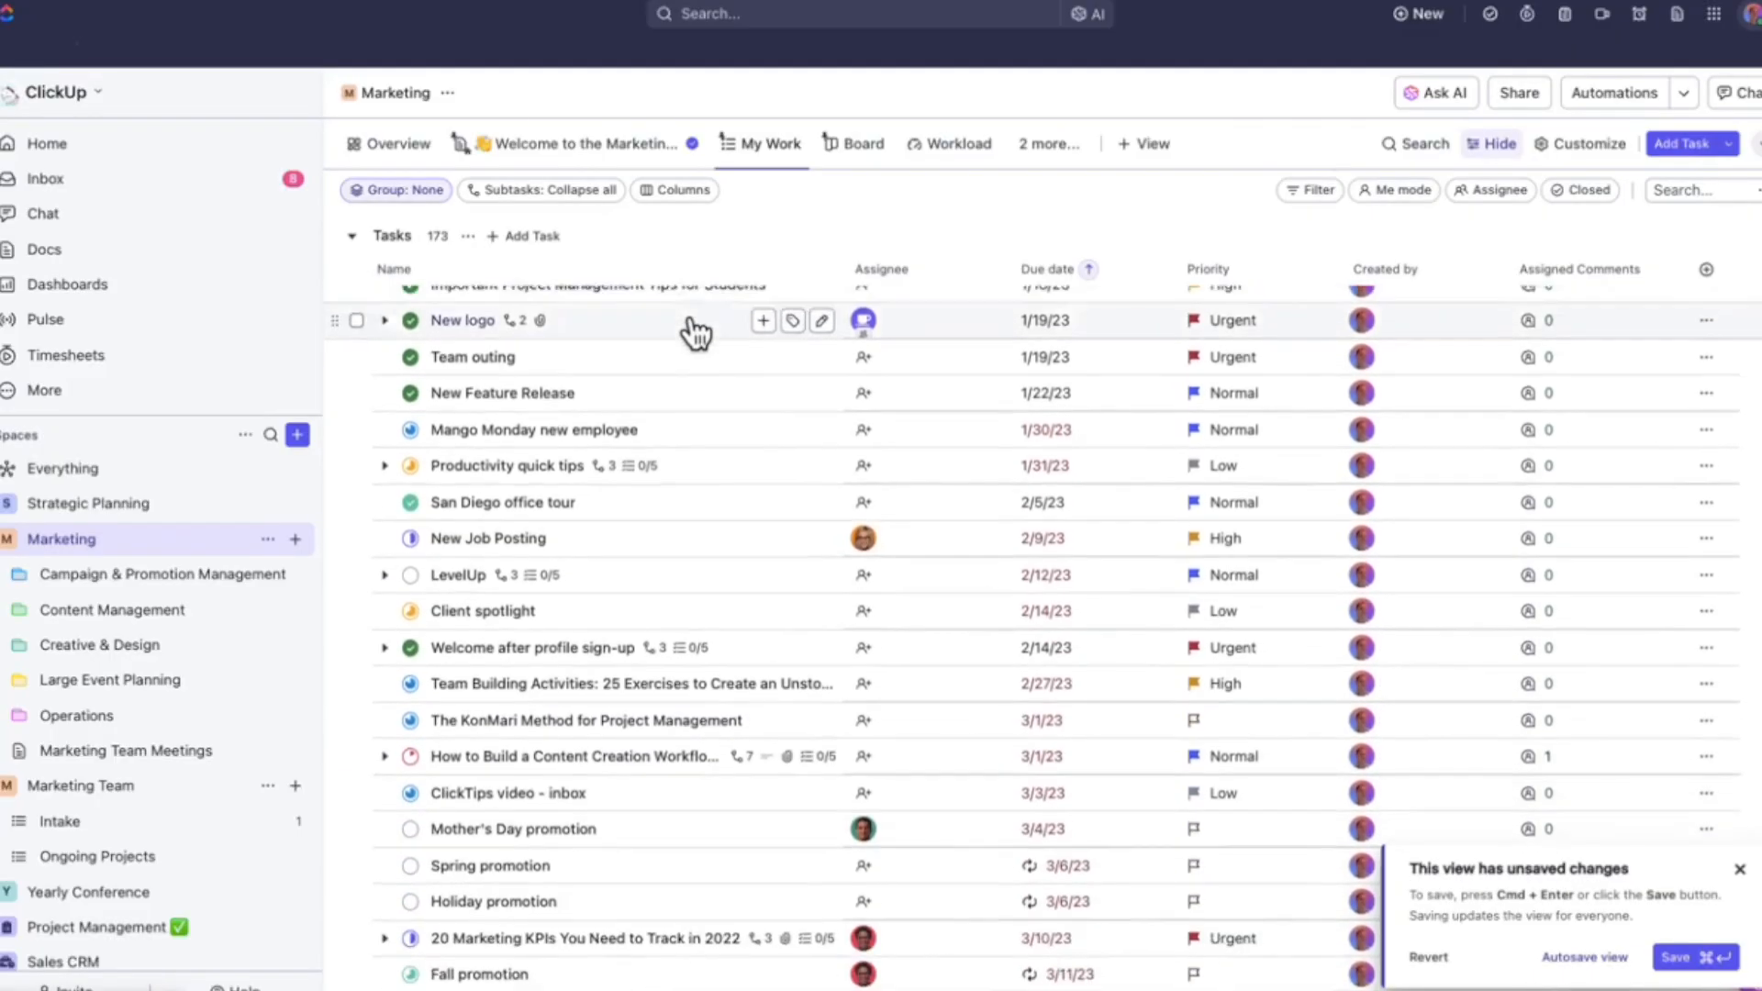
pyautogui.scroll(-6, 695, 330)
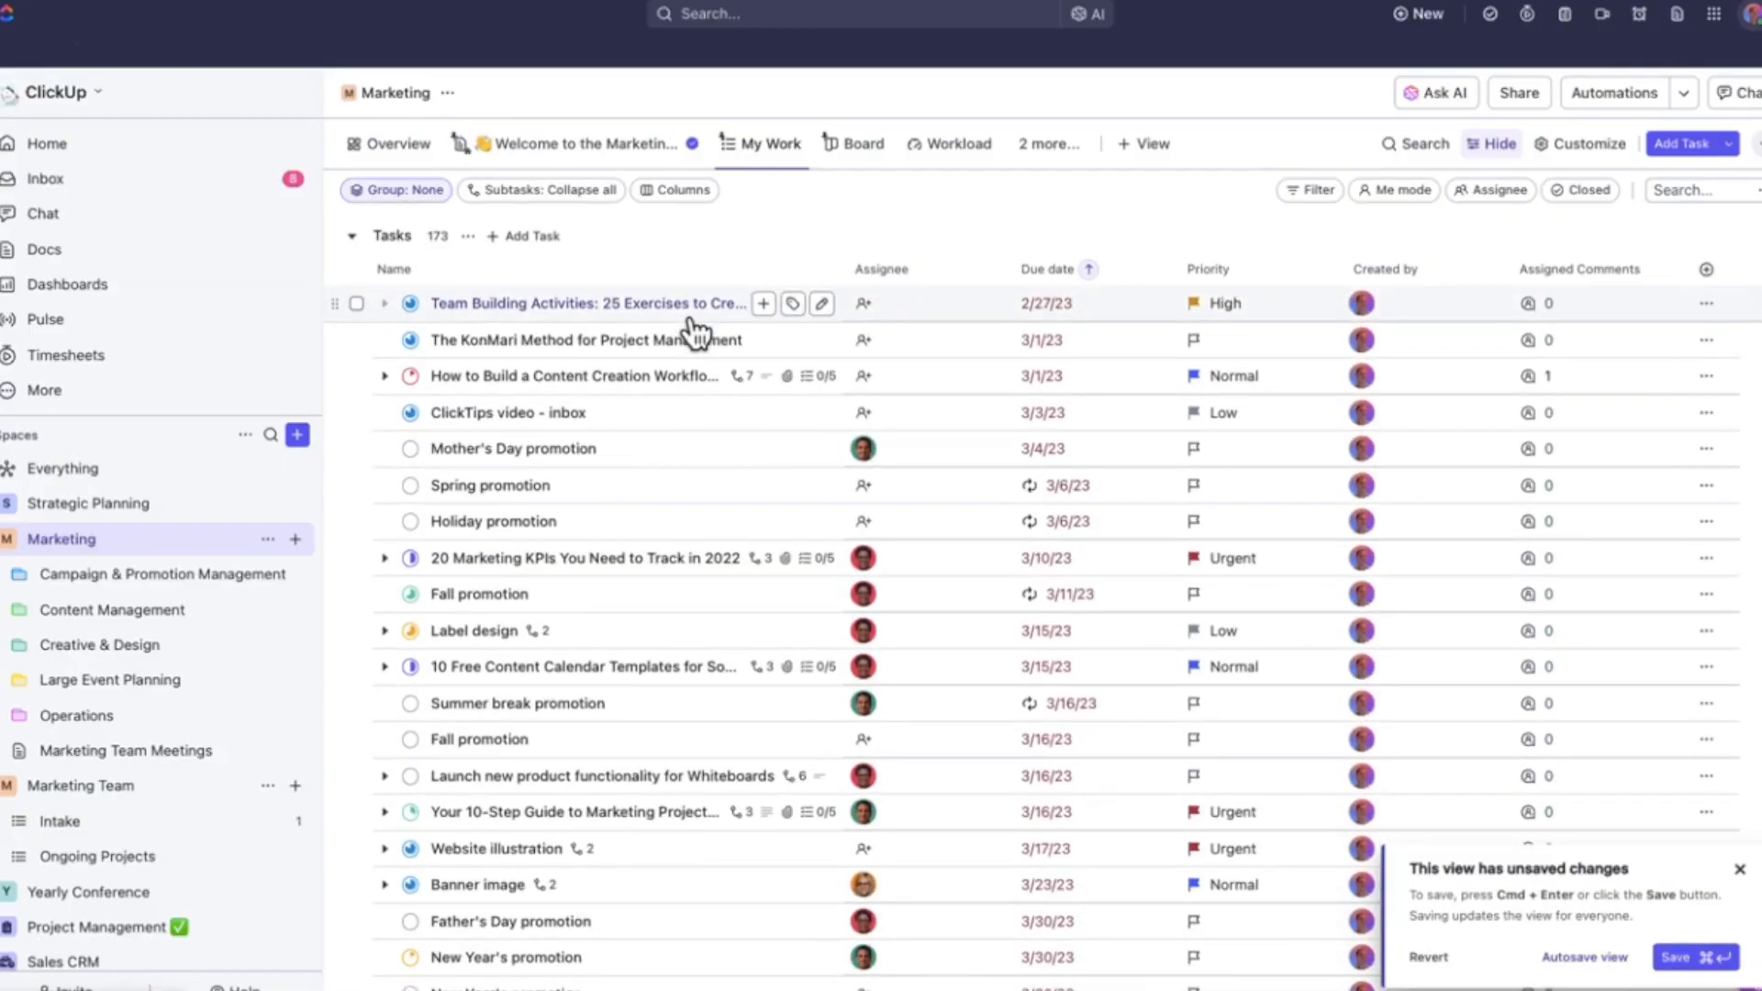
pyautogui.scroll(-6, 695, 330)
pyautogui.scroll(-10, 694, 332)
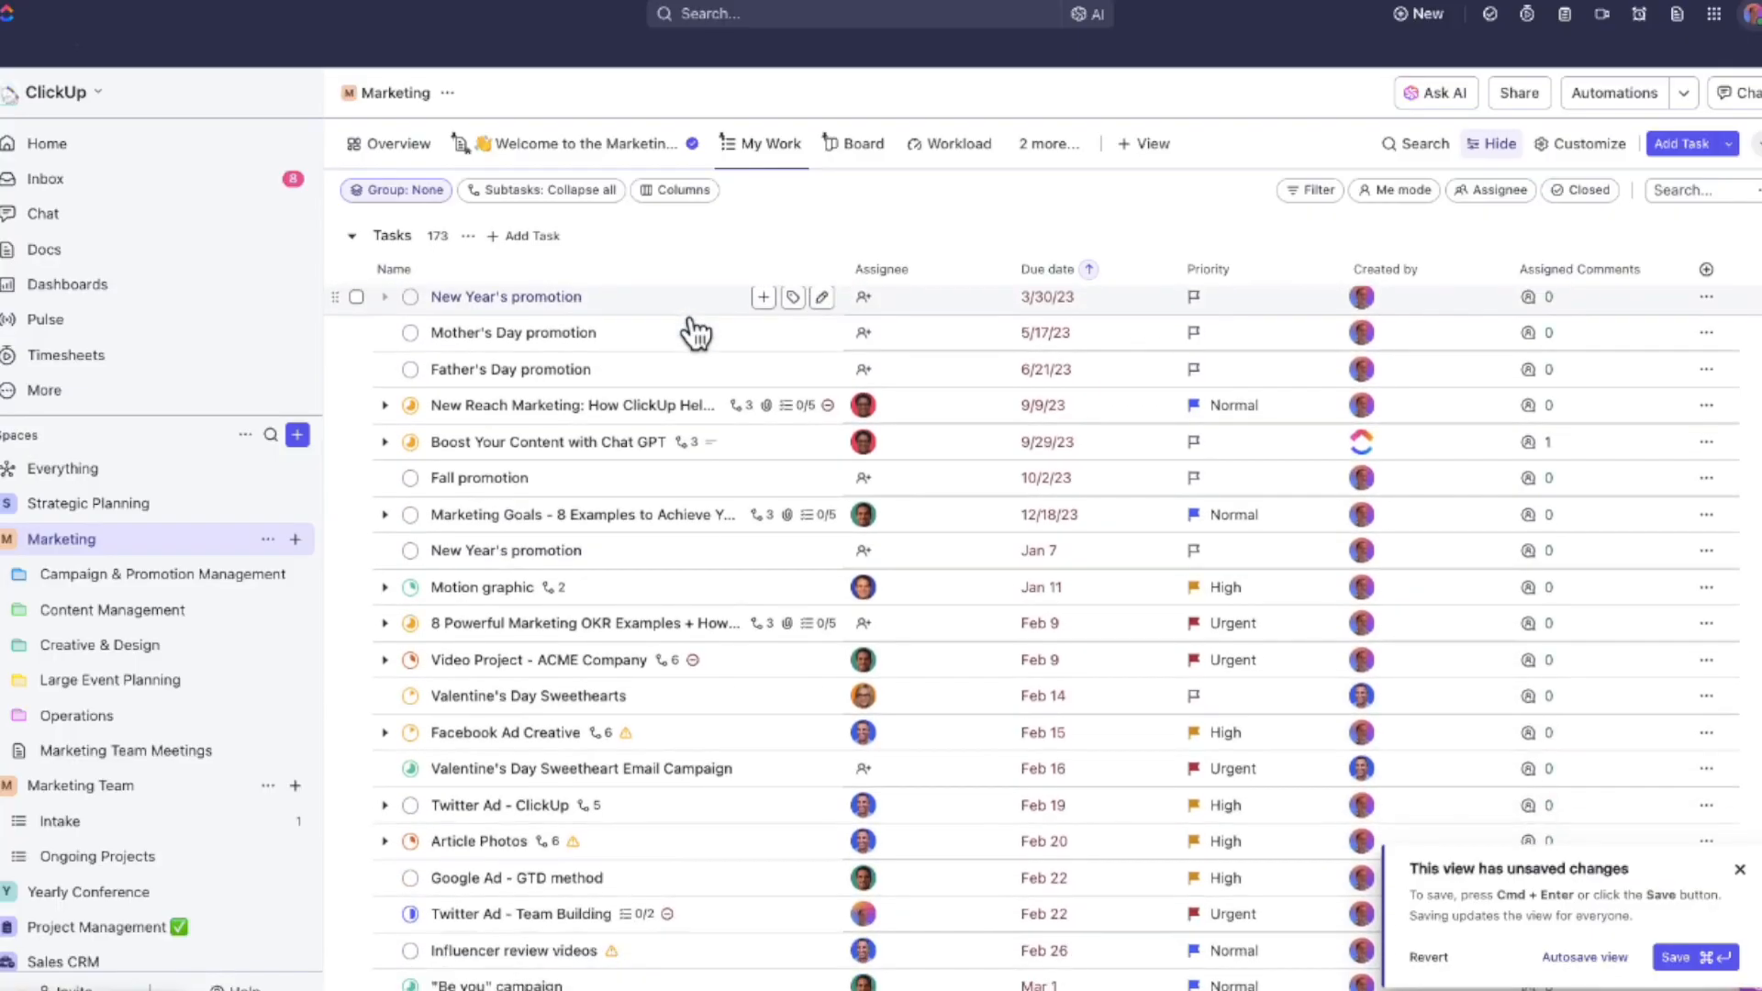
pyautogui.scroll(-2, 695, 333)
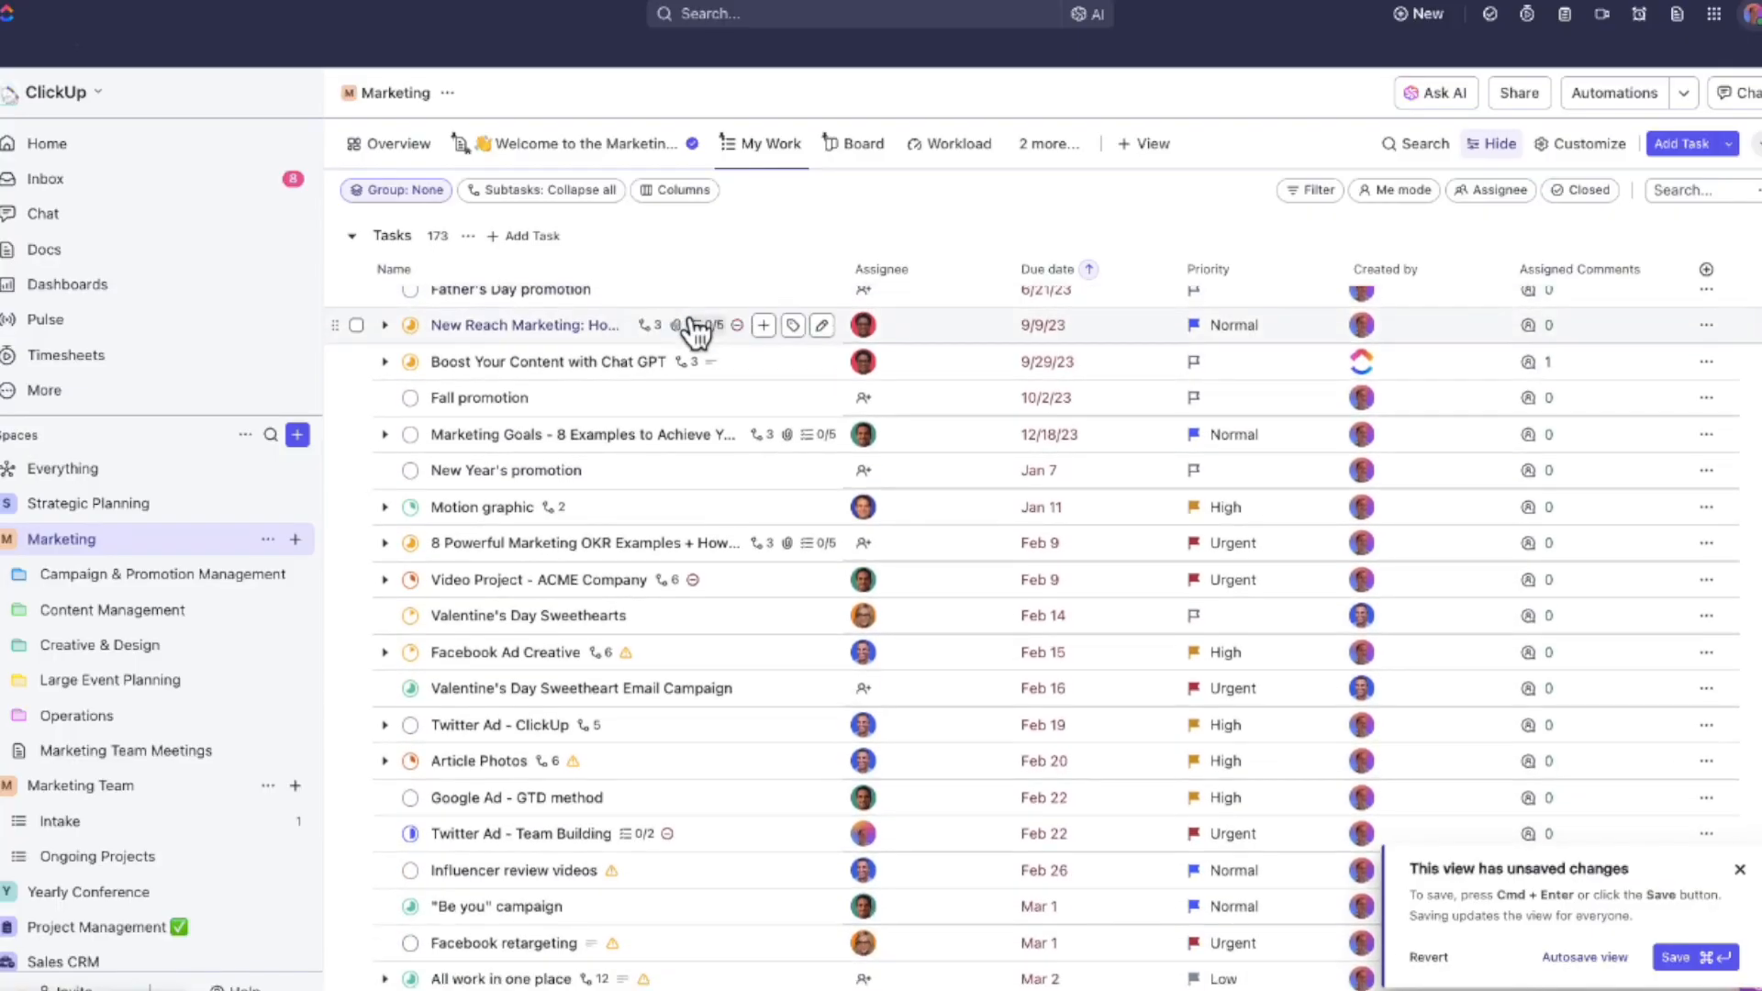
# - Turn on Me mode in the My Work view, including assigned comments, subtasks and checklists
pyautogui.scroll(20, 694, 333)
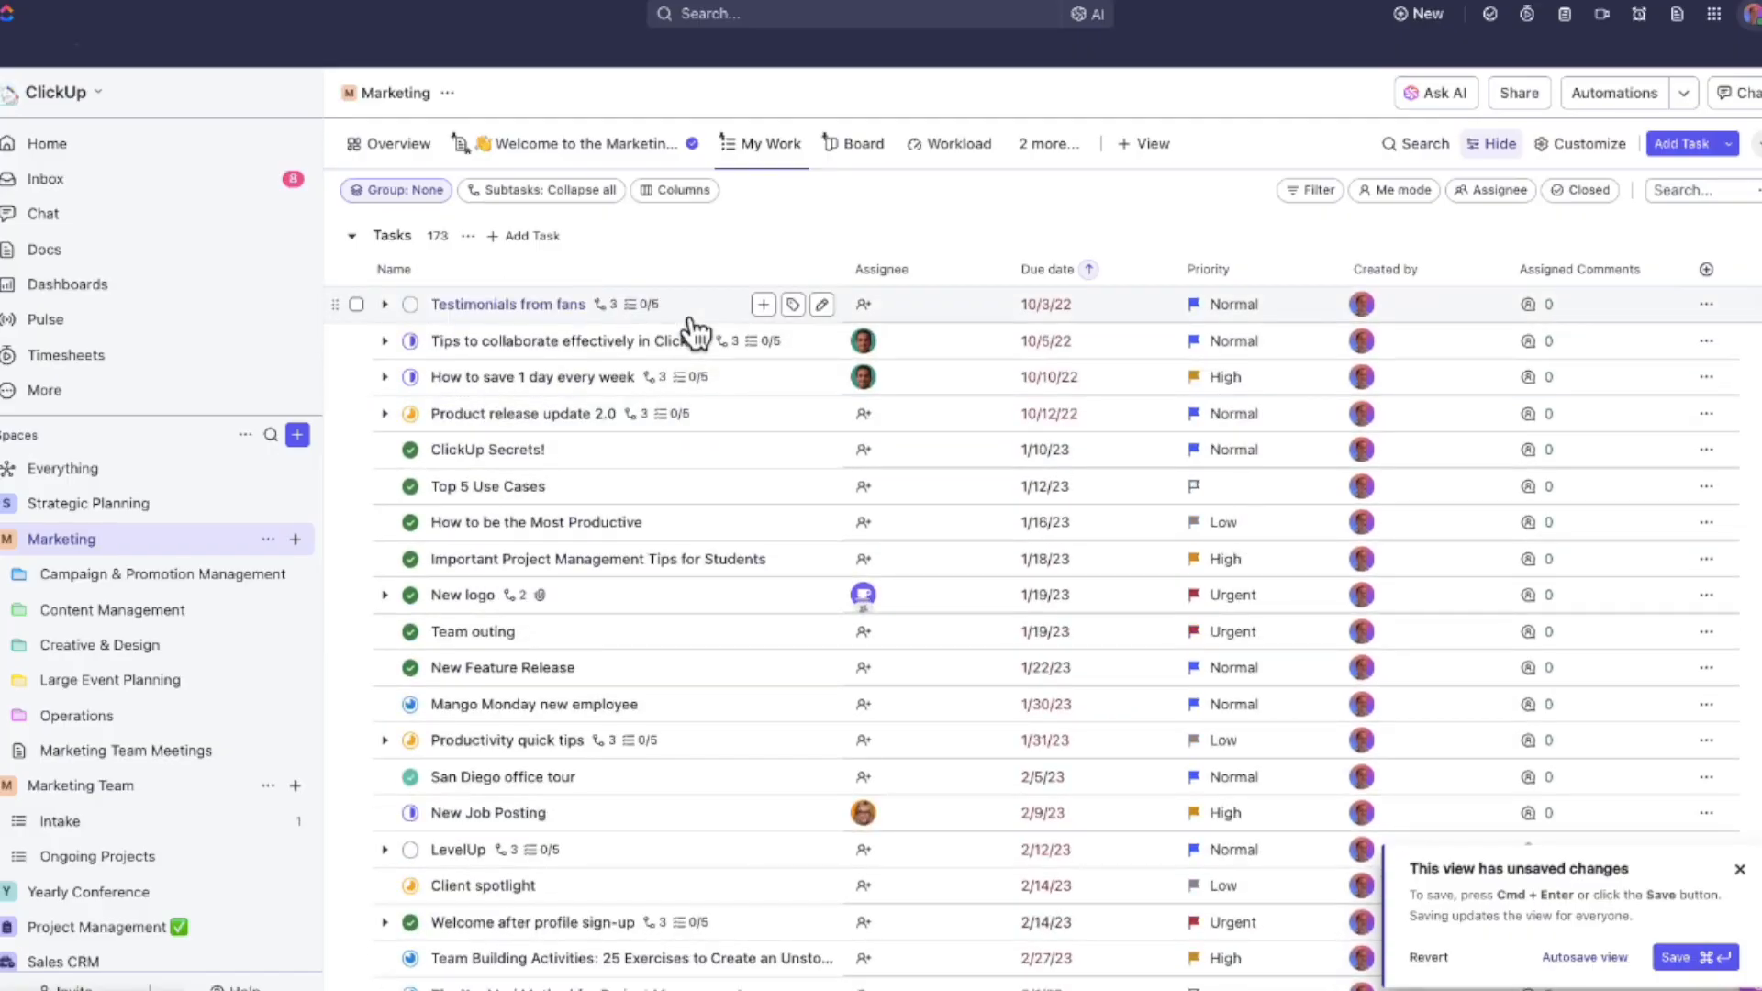
pyautogui.click(1374, 193)
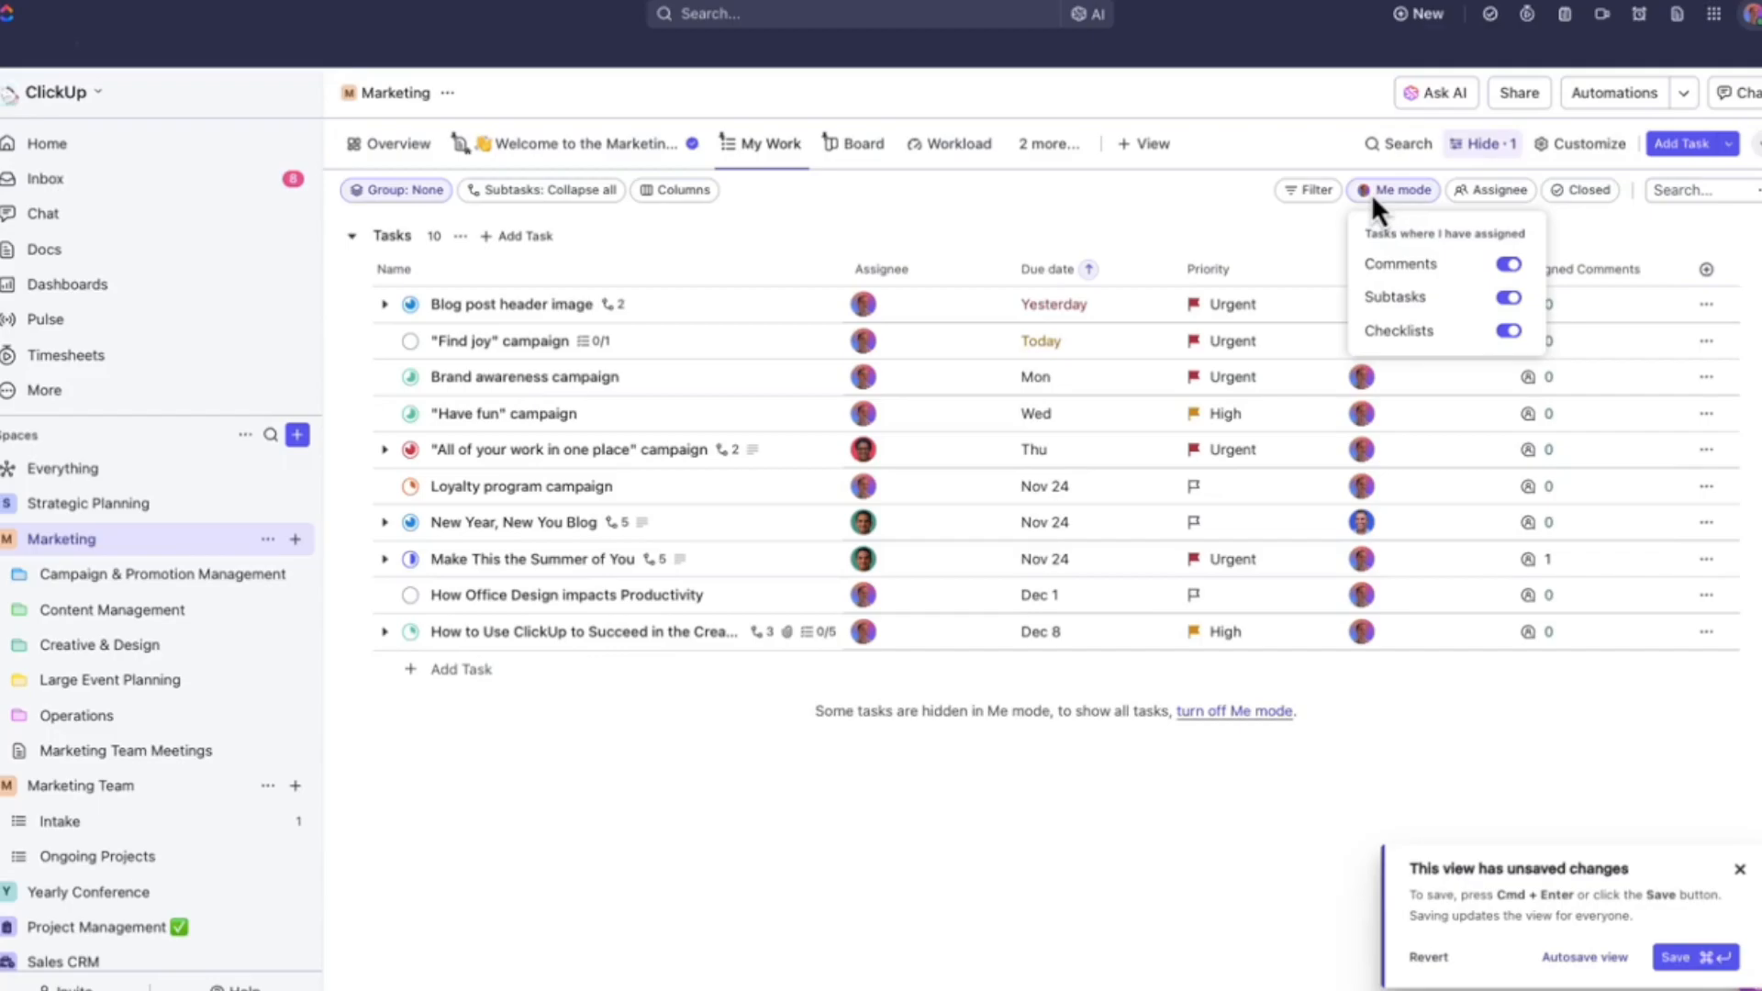
pyautogui.click(1131, 206)
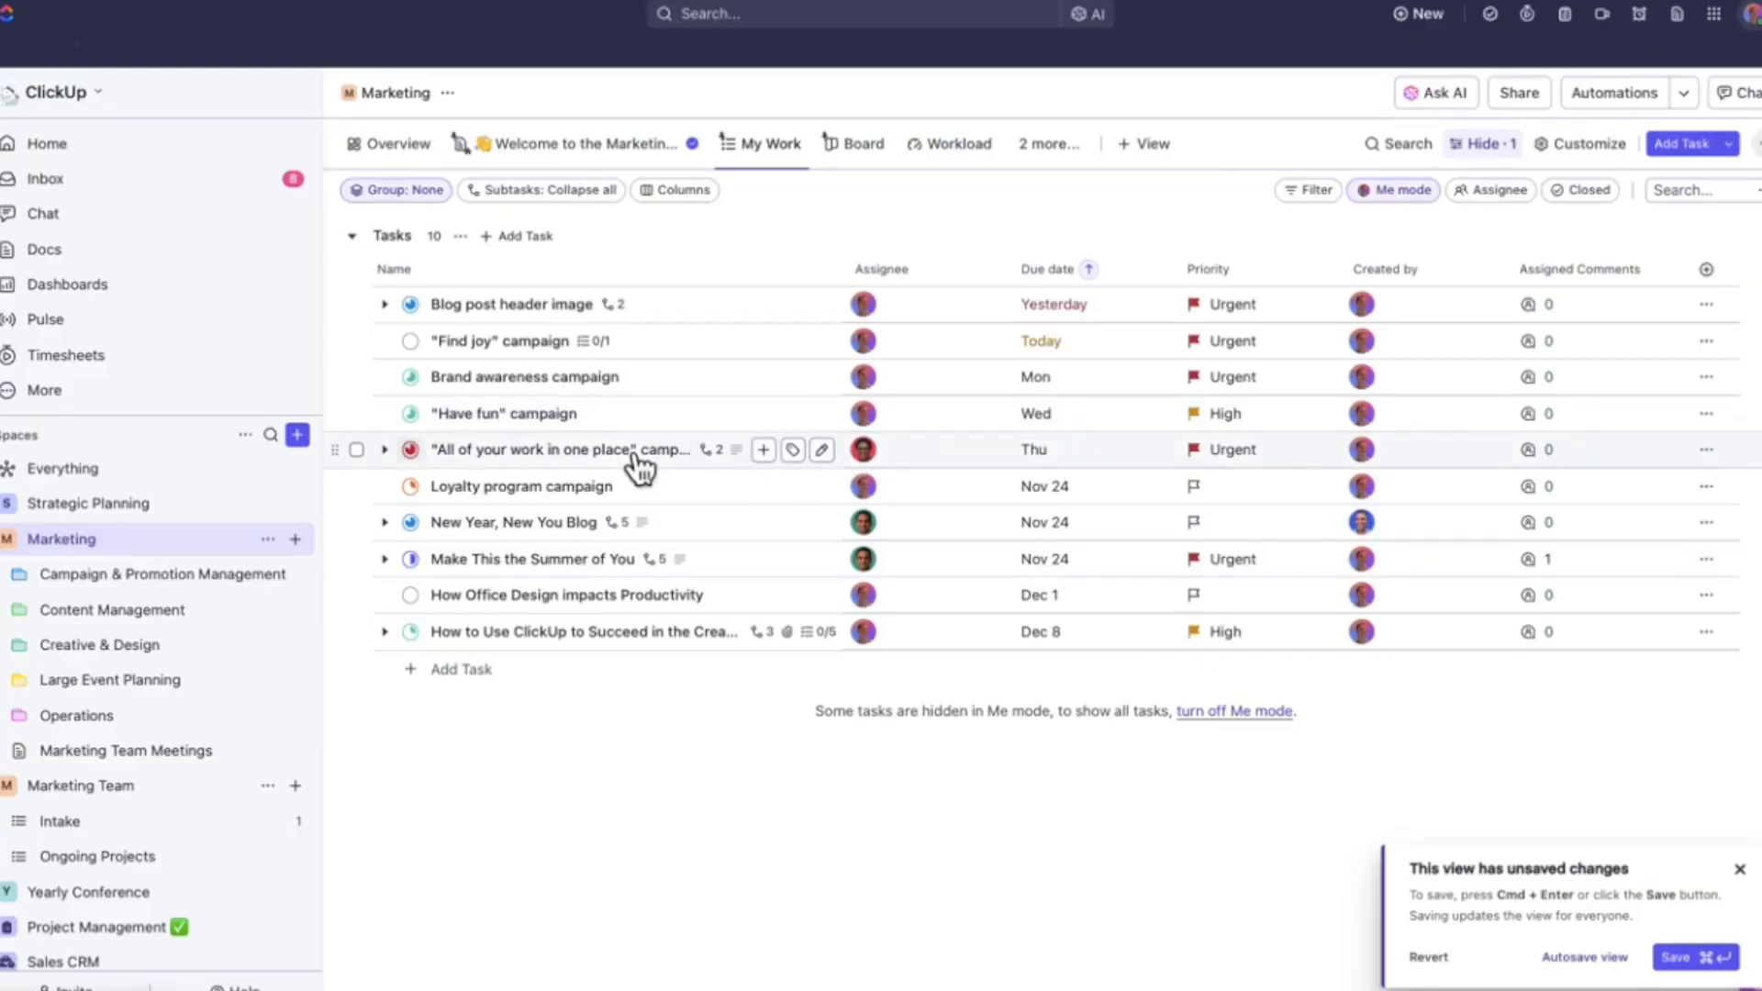
# - Expand the subtasks of the "All of your work in one place", New Year, Summer and How to Use ClickUp tasks, including Reviewing & editing
pyautogui.click(385, 451)
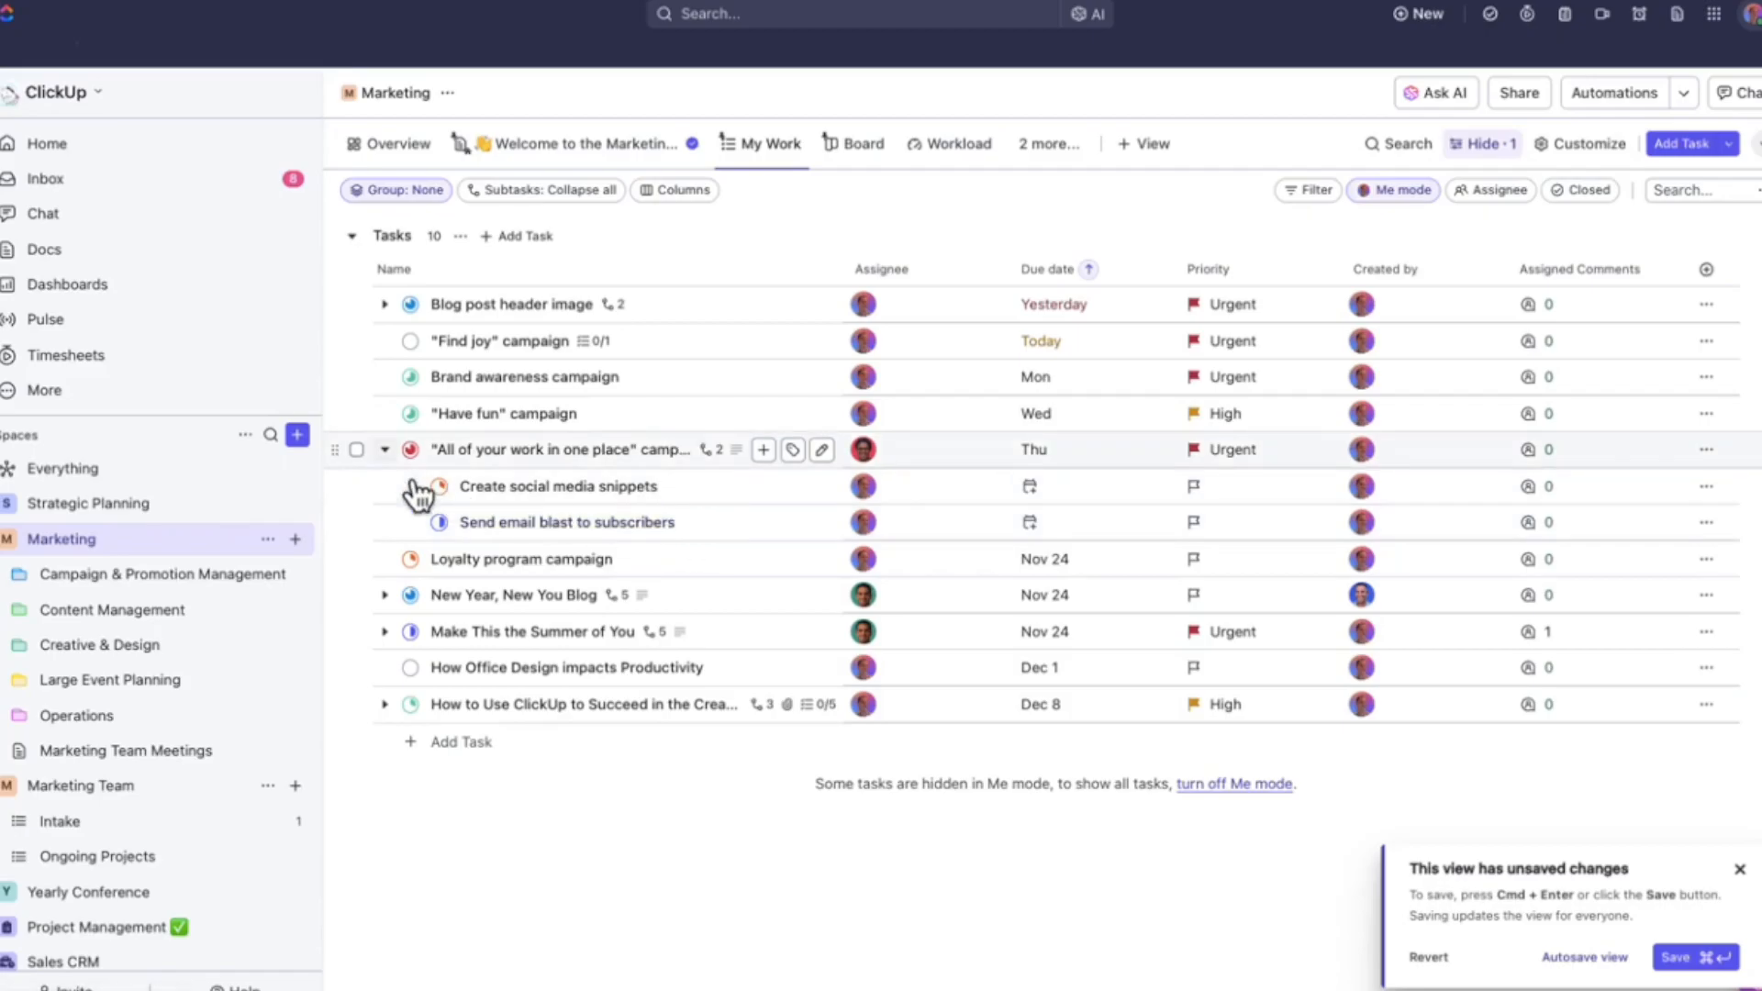
pyautogui.click(384, 595)
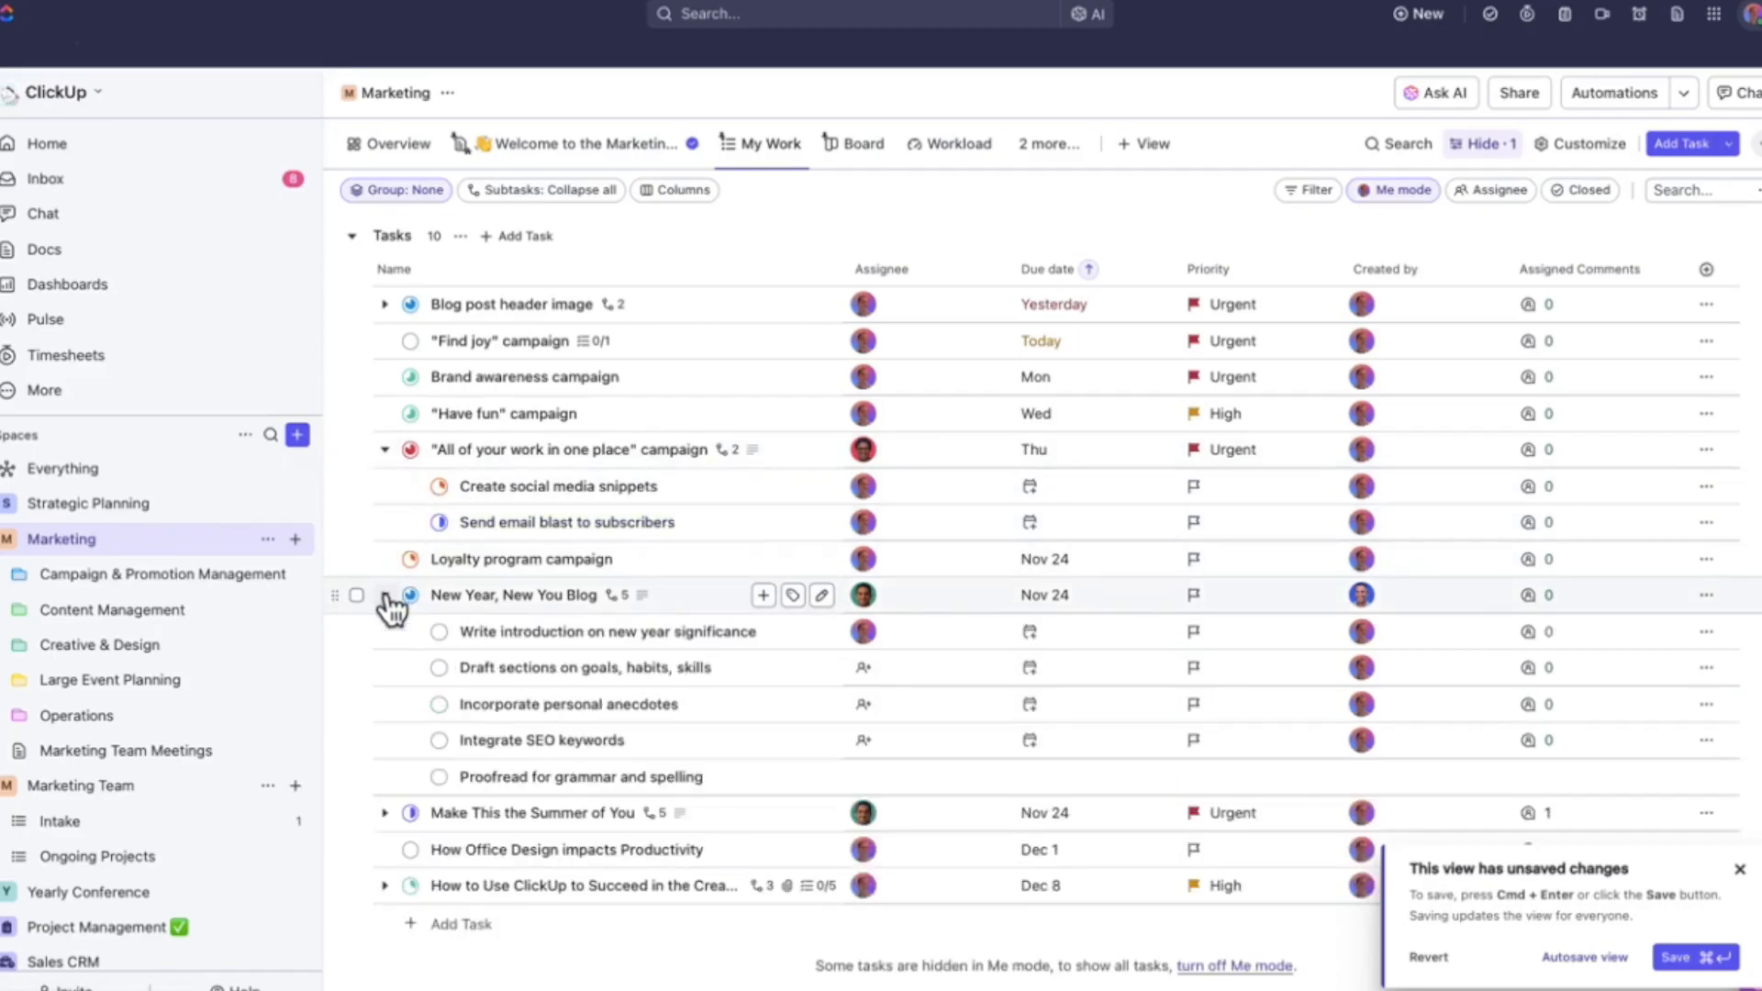
pyautogui.scroll(-1, 392, 608)
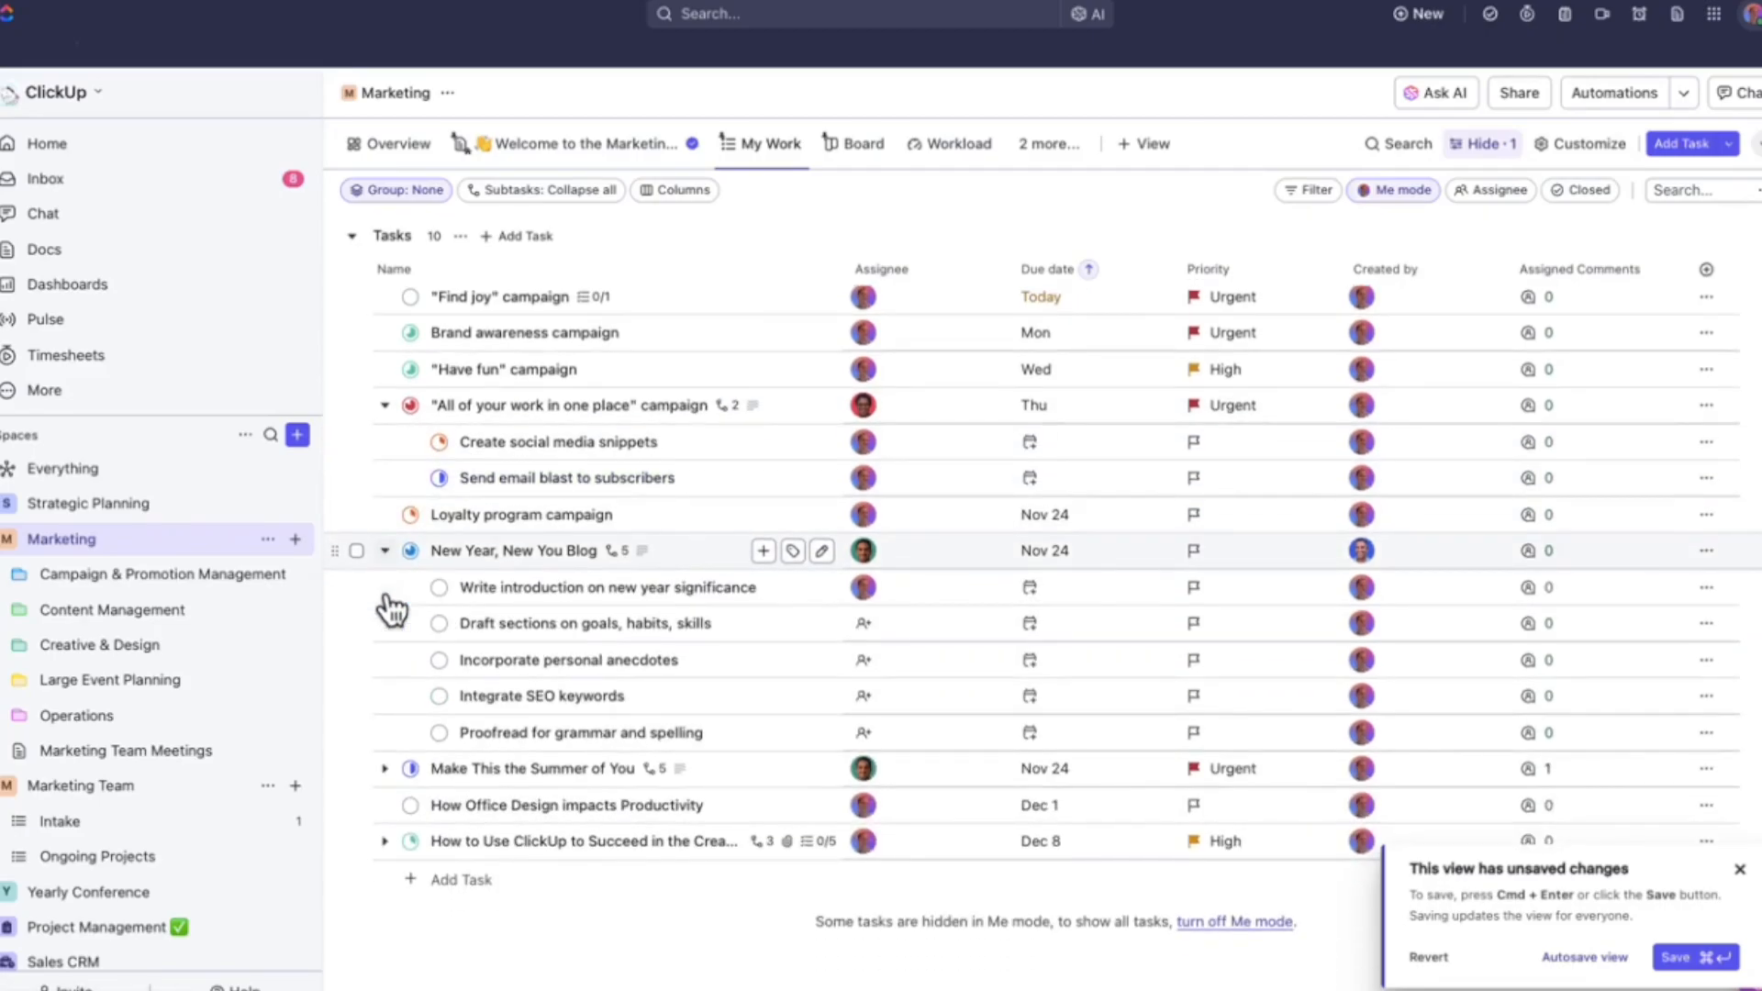
pyautogui.click(385, 769)
pyautogui.scroll(-2, 384, 774)
pyautogui.scroll(-2, 387, 788)
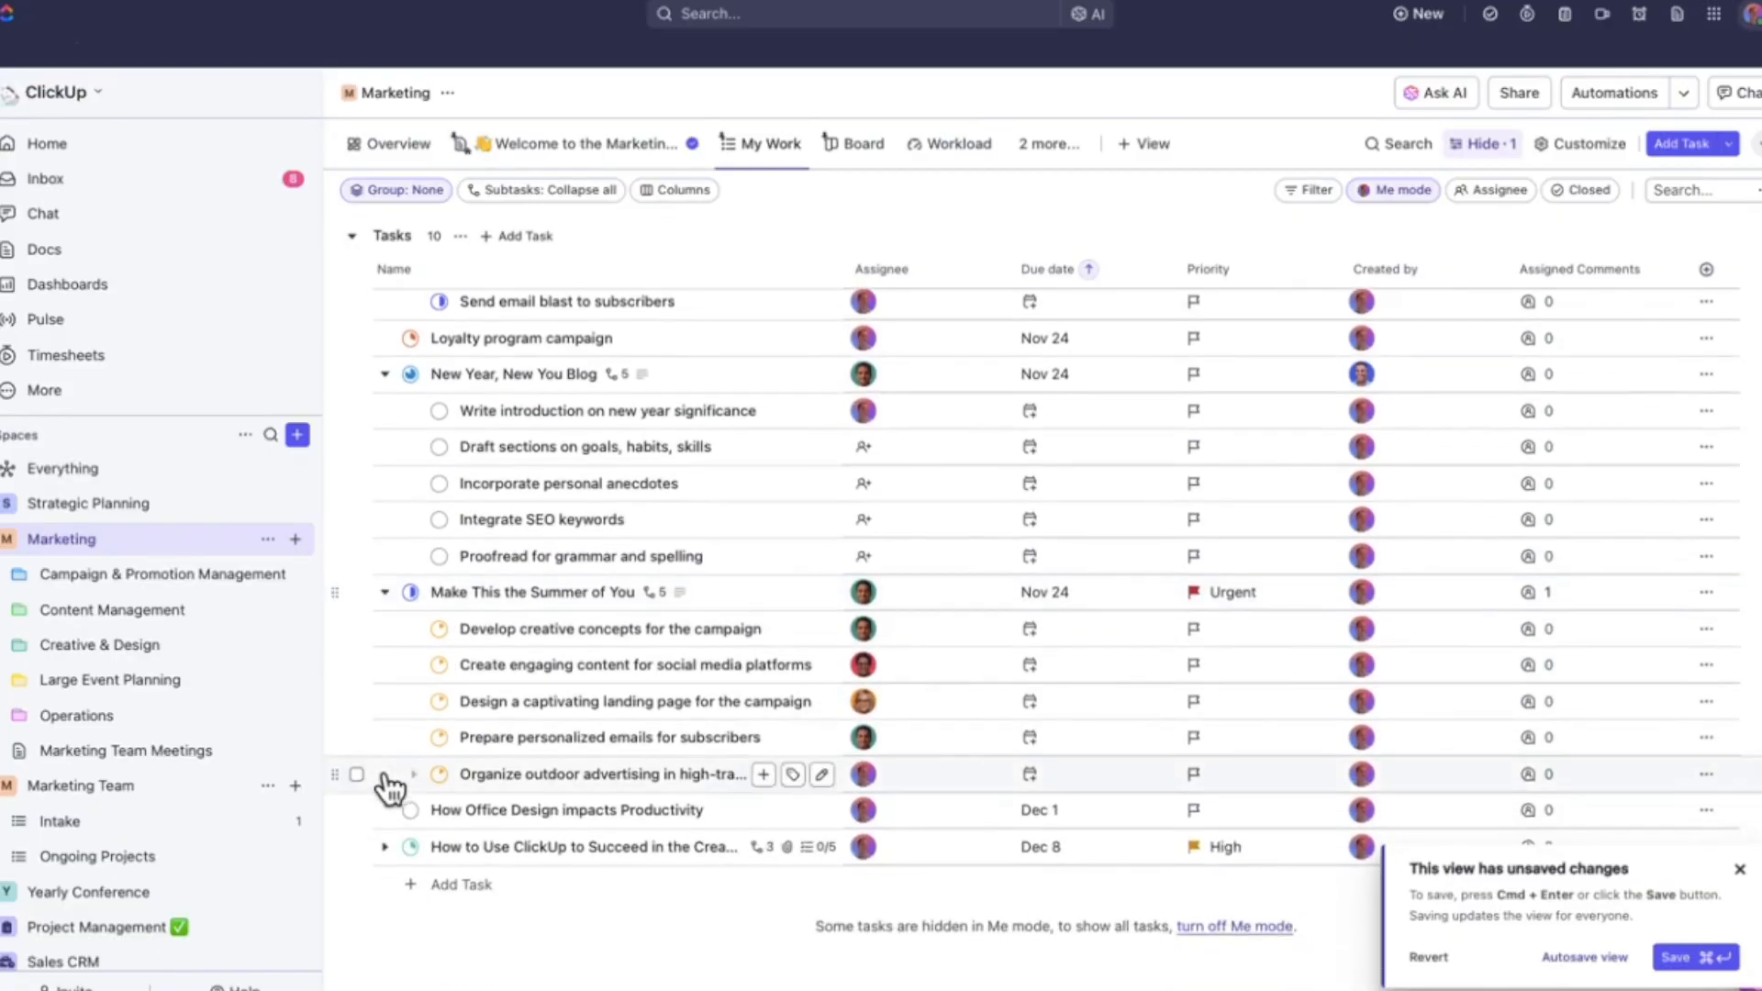
pyautogui.click(384, 847)
pyautogui.scroll(-2, 387, 863)
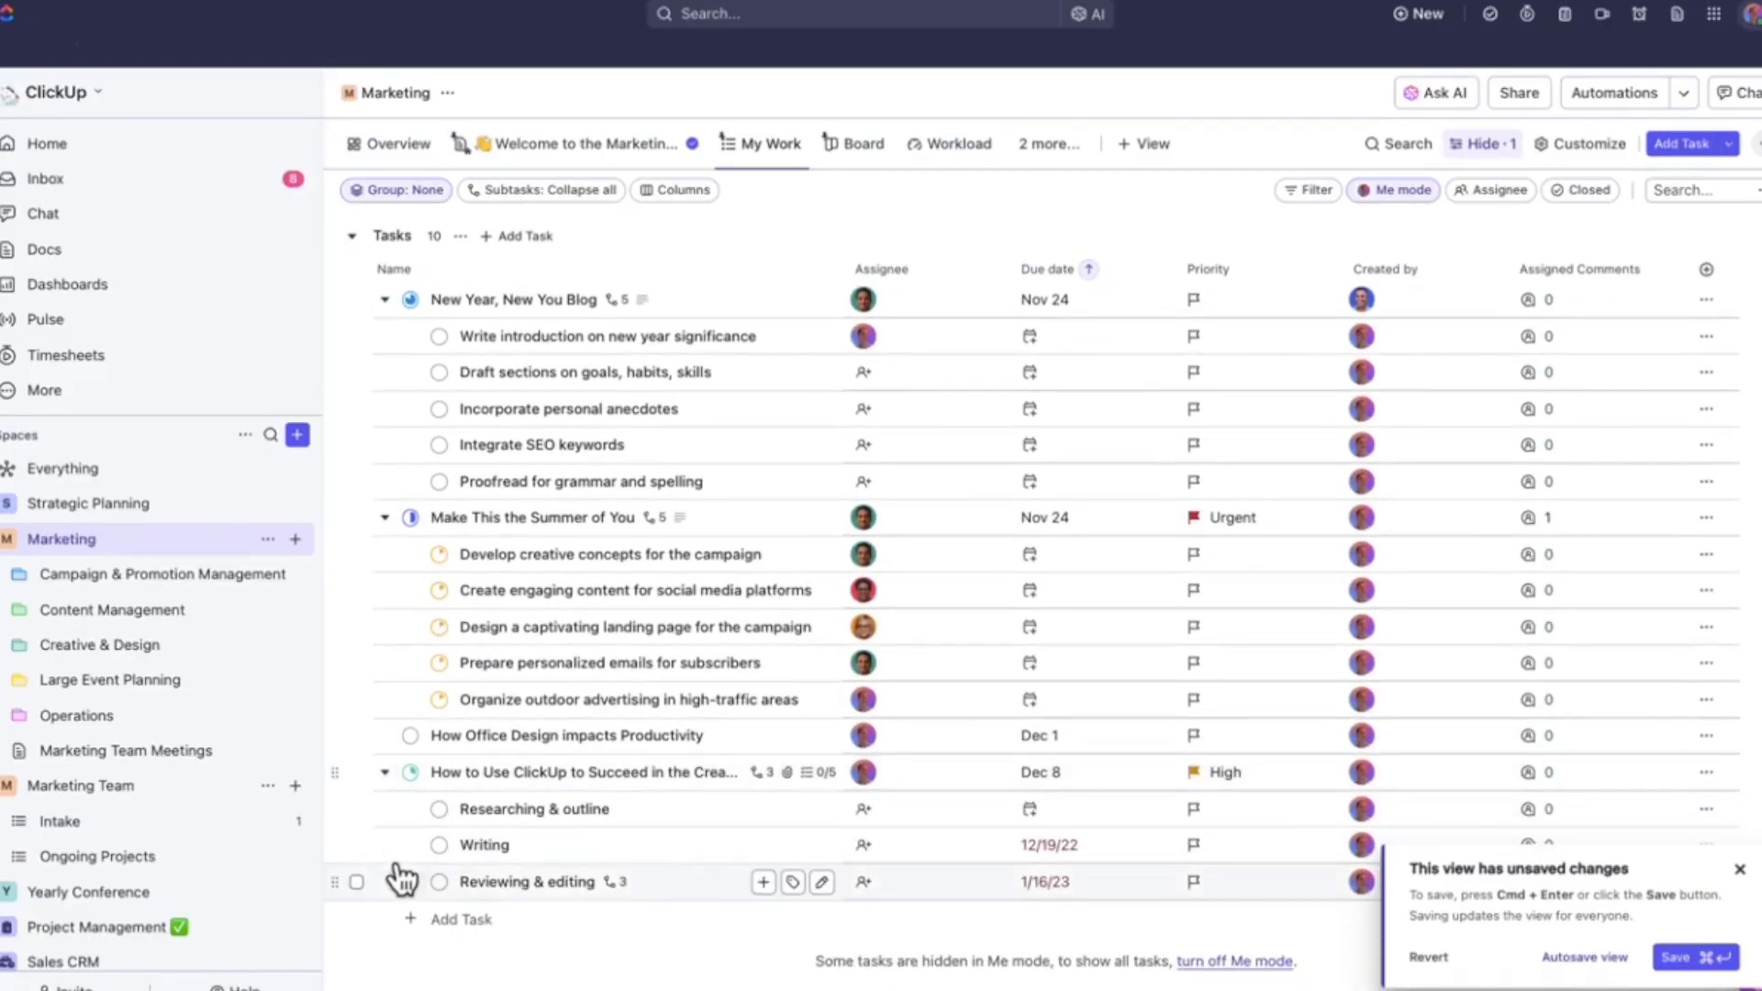
pyautogui.click(413, 879)
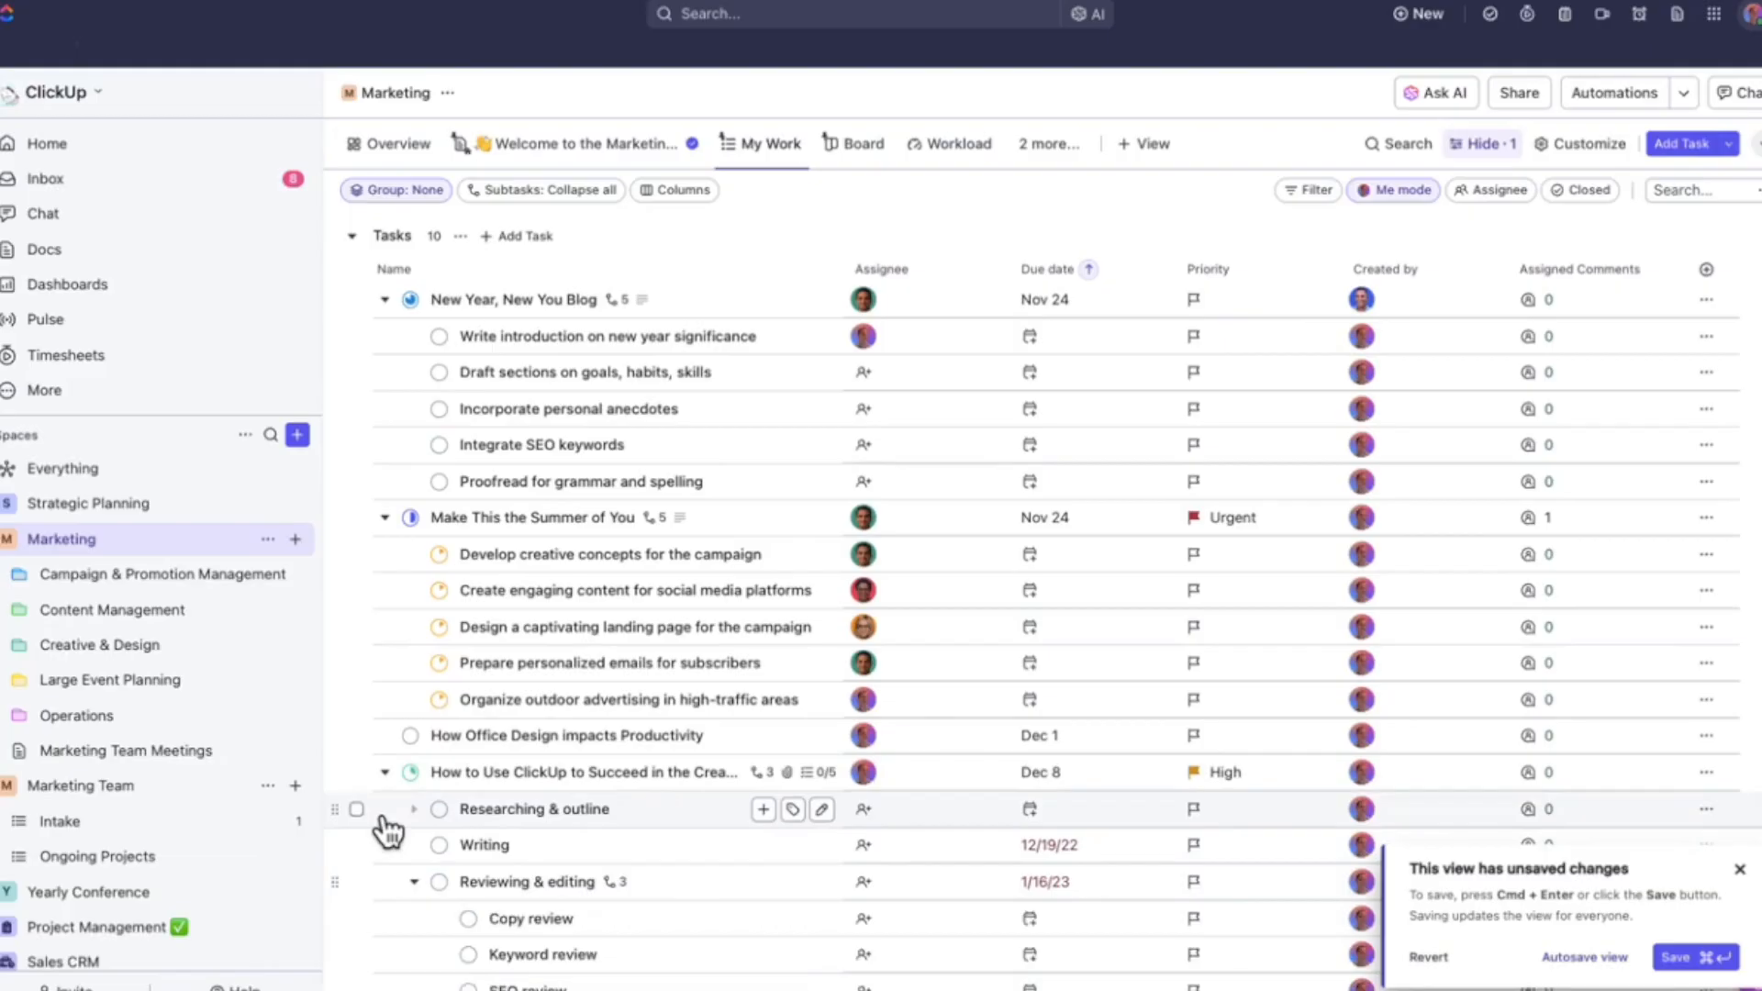
# - Show subtasks as separate tasks in the My Work view and save the view's changes
pyautogui.scroll(7, 389, 831)
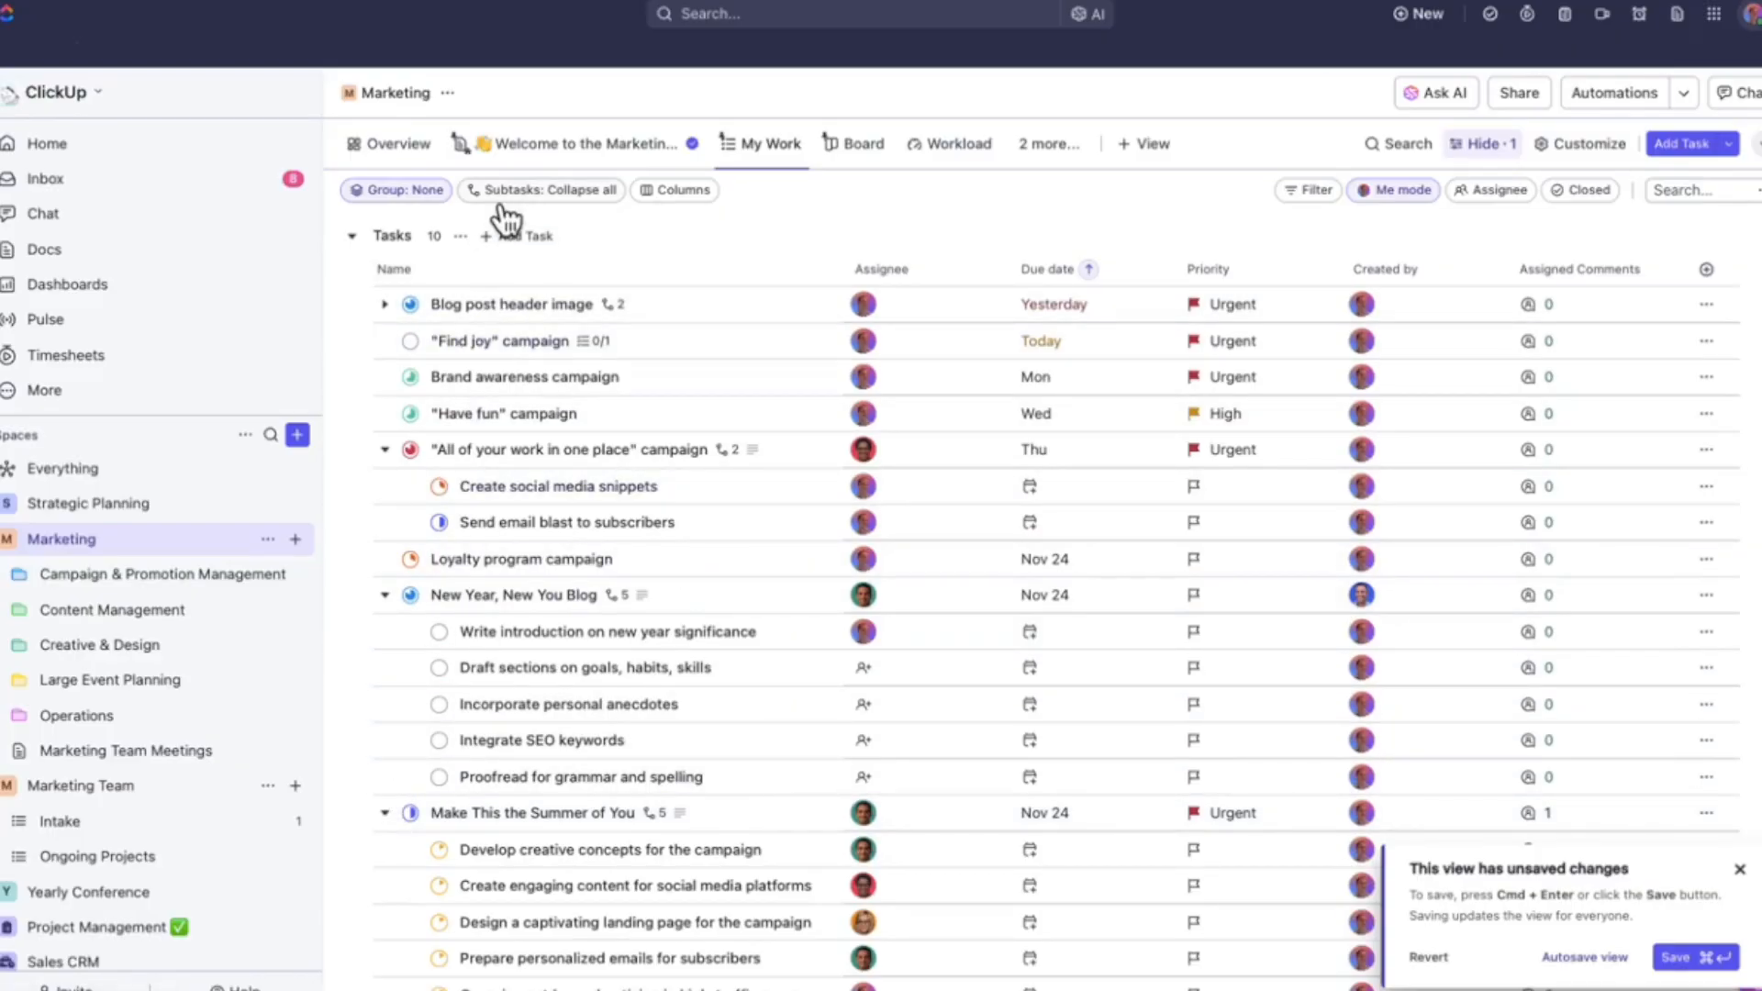
pyautogui.click(610, 191)
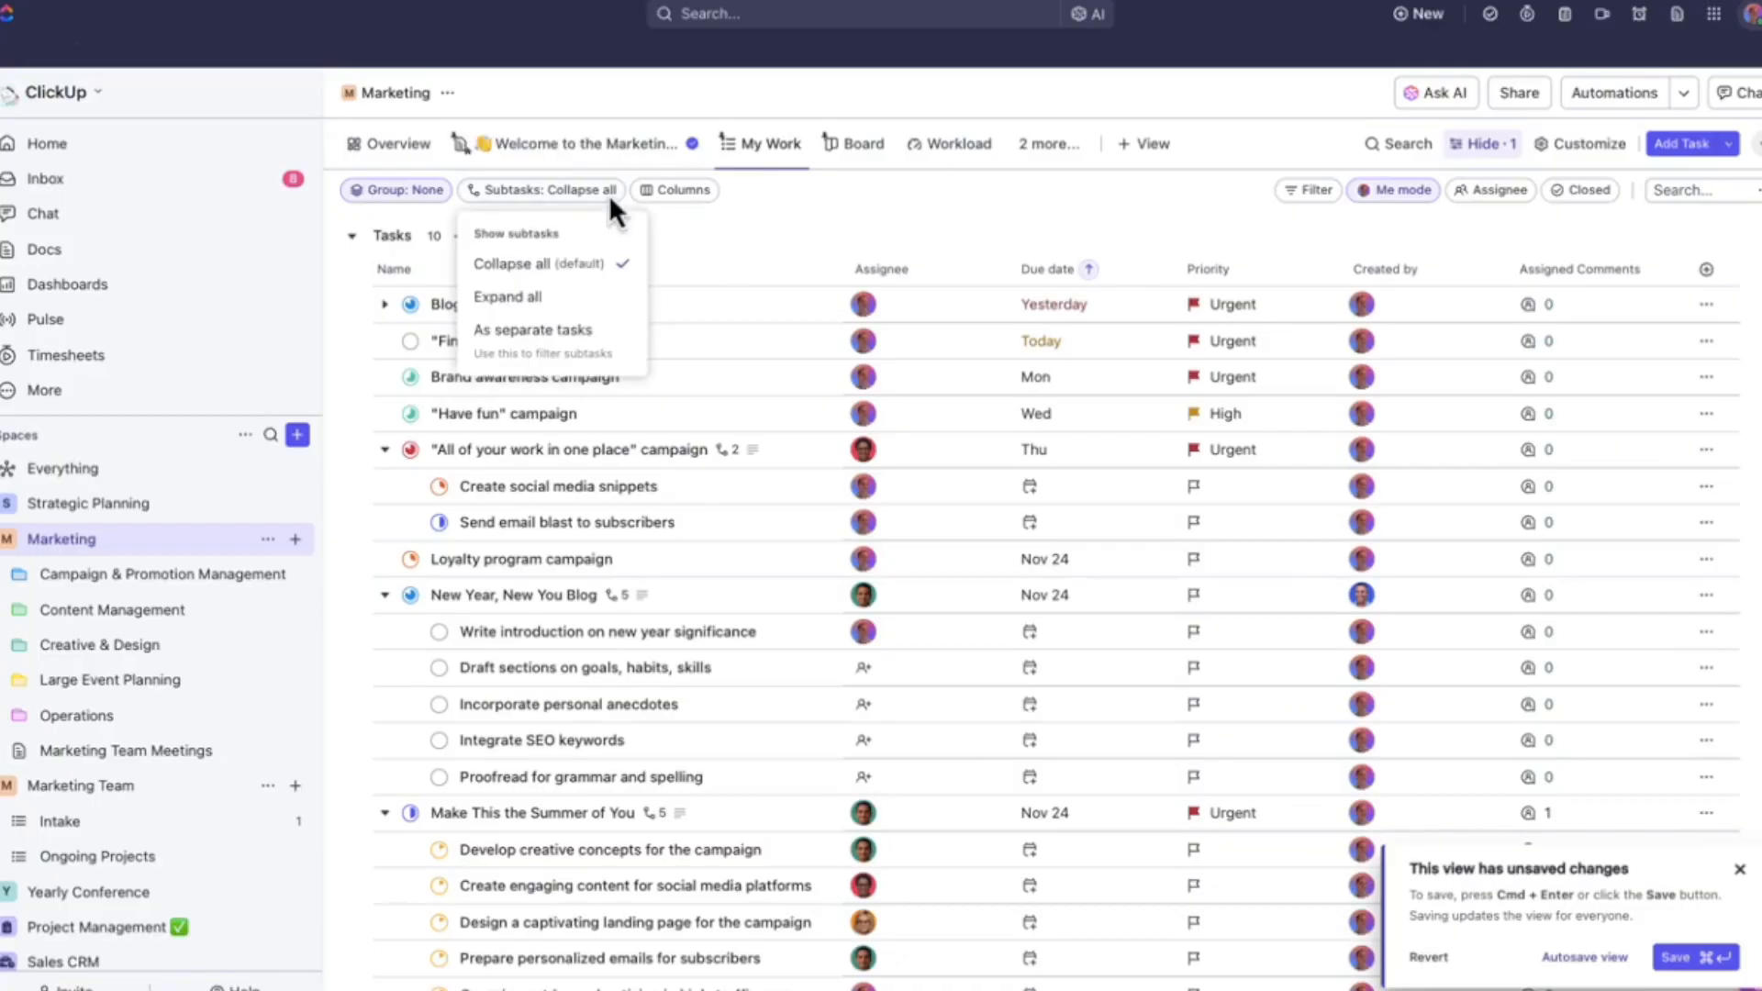
pyautogui.click(580, 348)
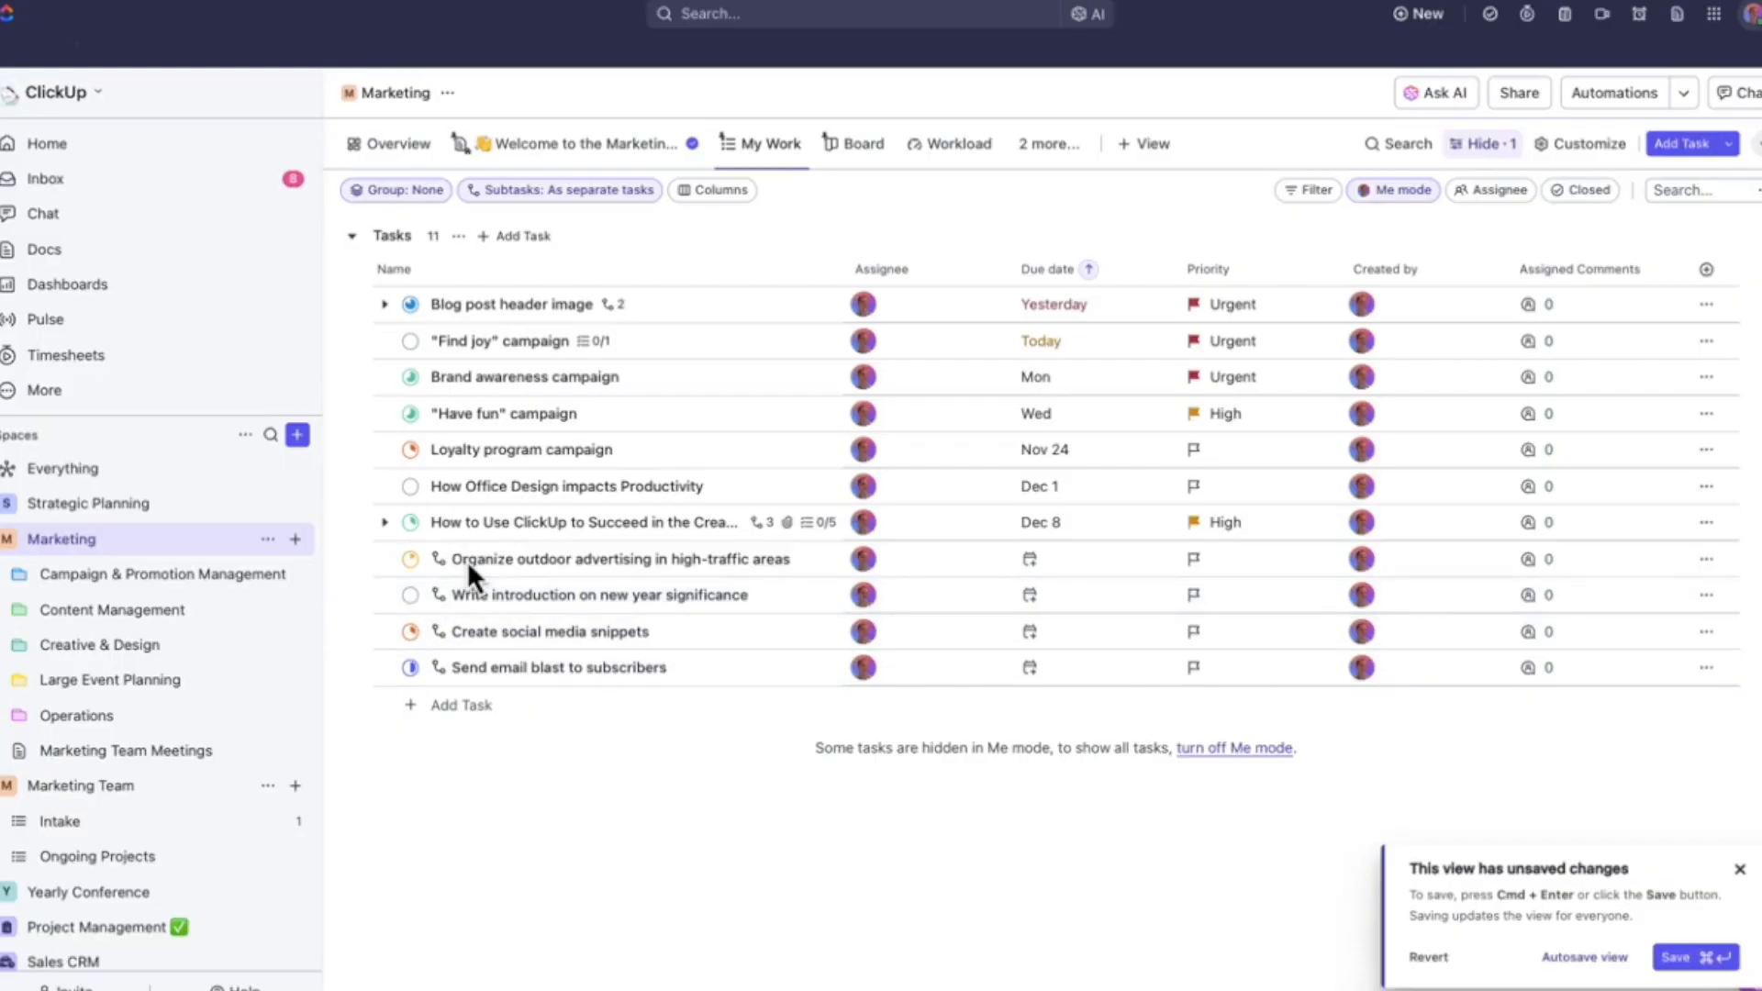
pyautogui.click(1673, 955)
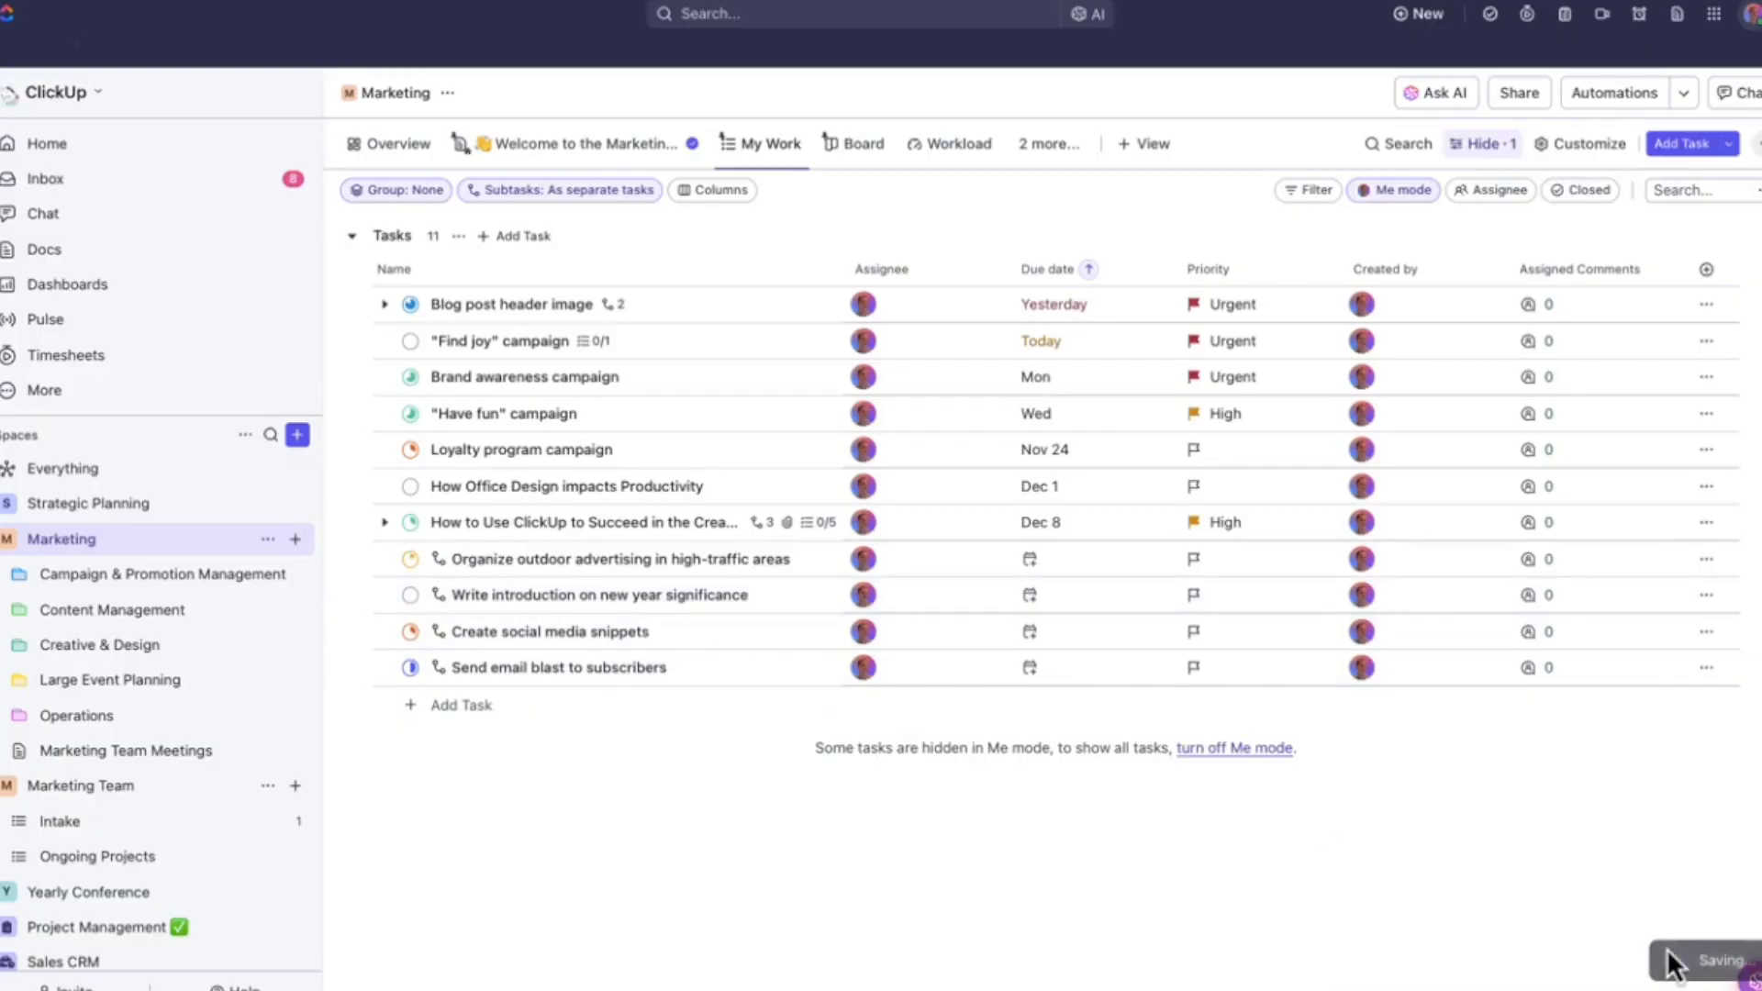
# - Protect the layout of the My Work view, leaving the optional reason empty
pyautogui.click(769, 153)
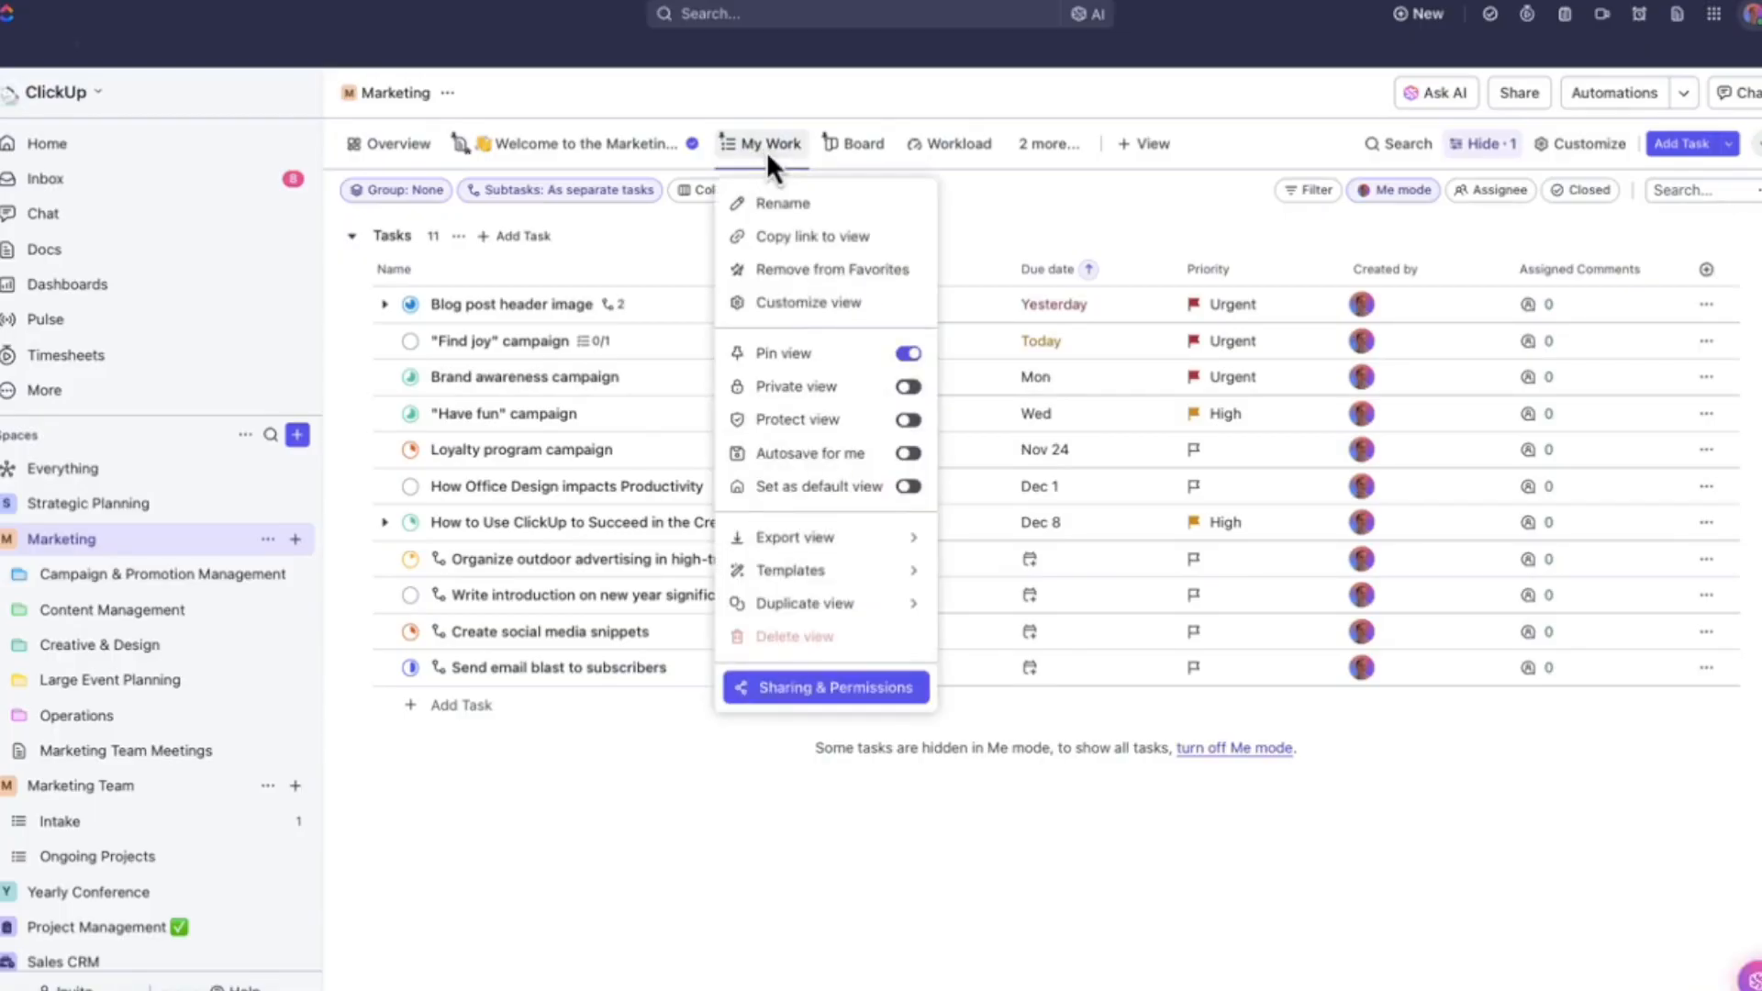
pyautogui.click(908, 421)
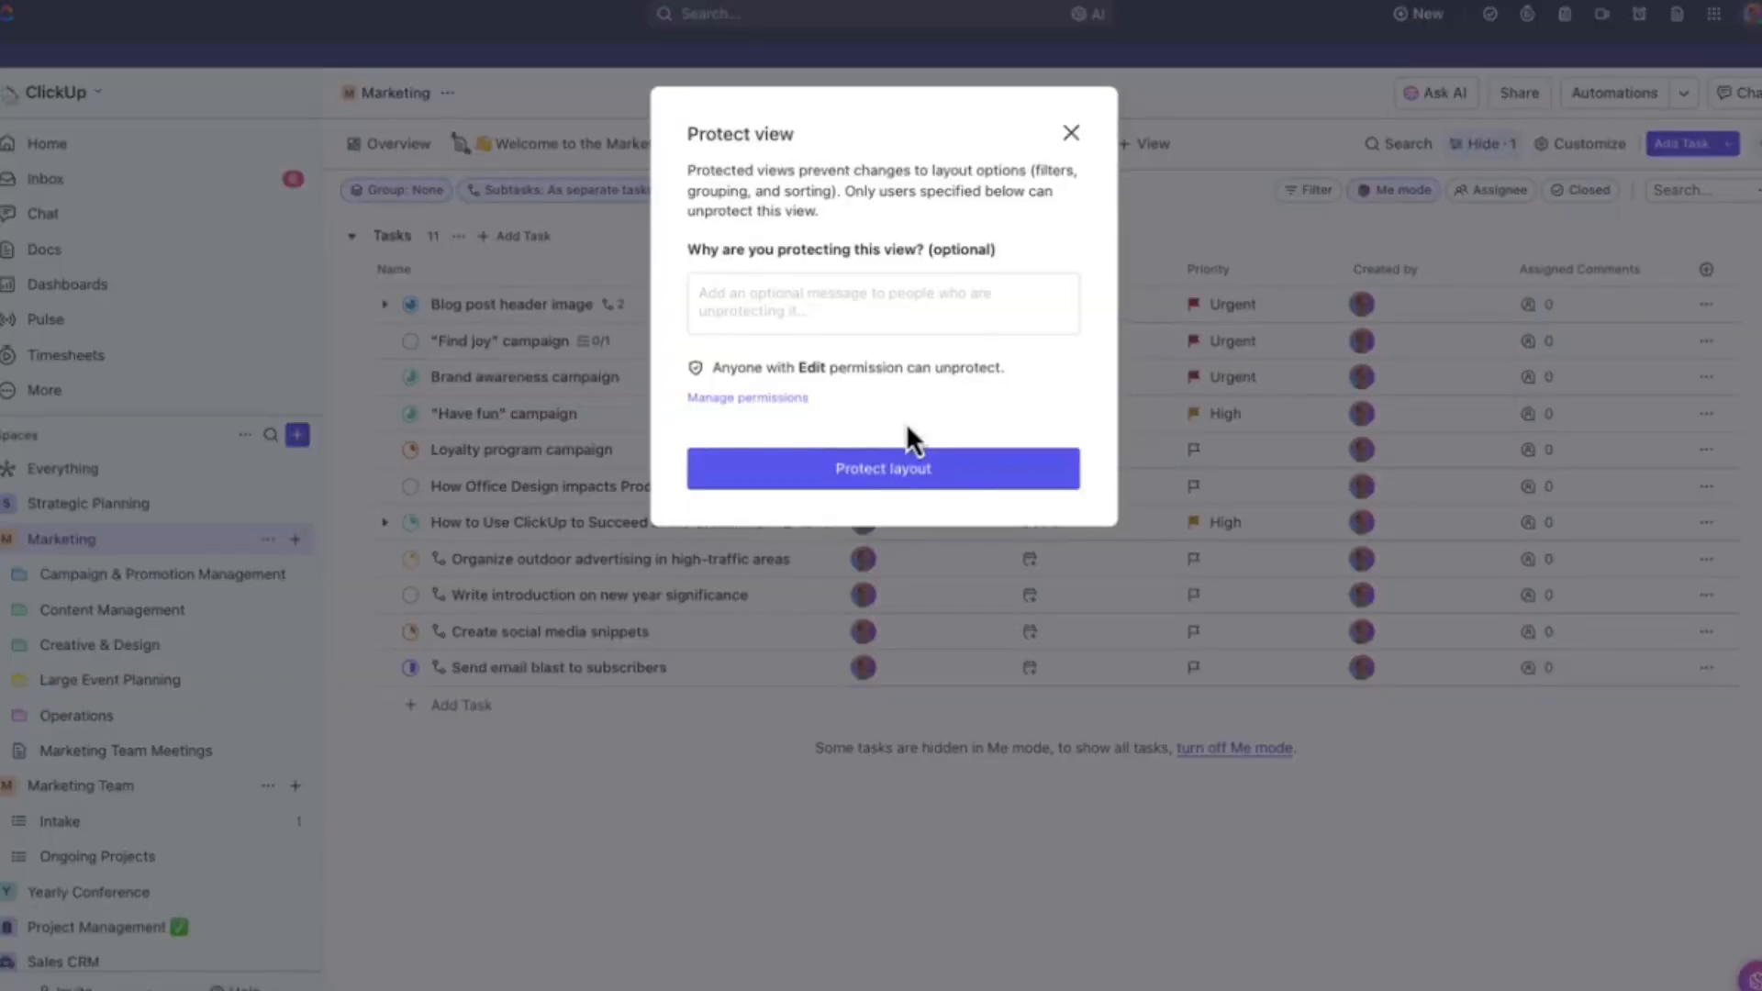
pyautogui.click(911, 470)
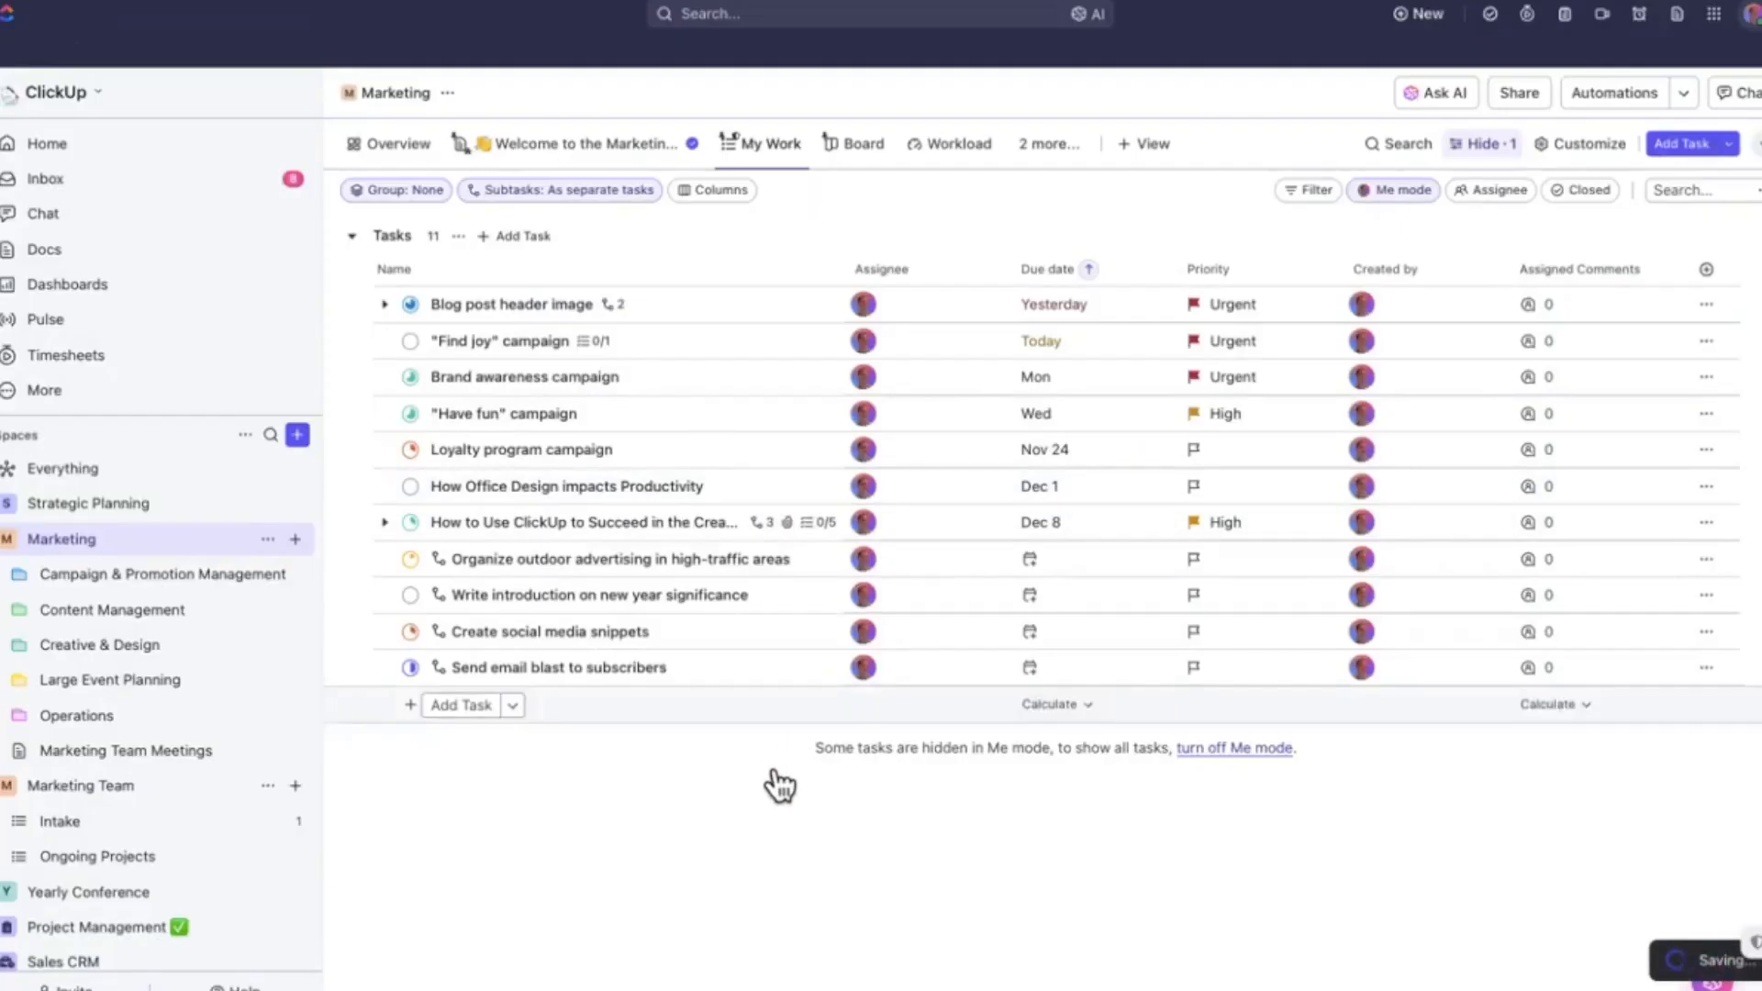
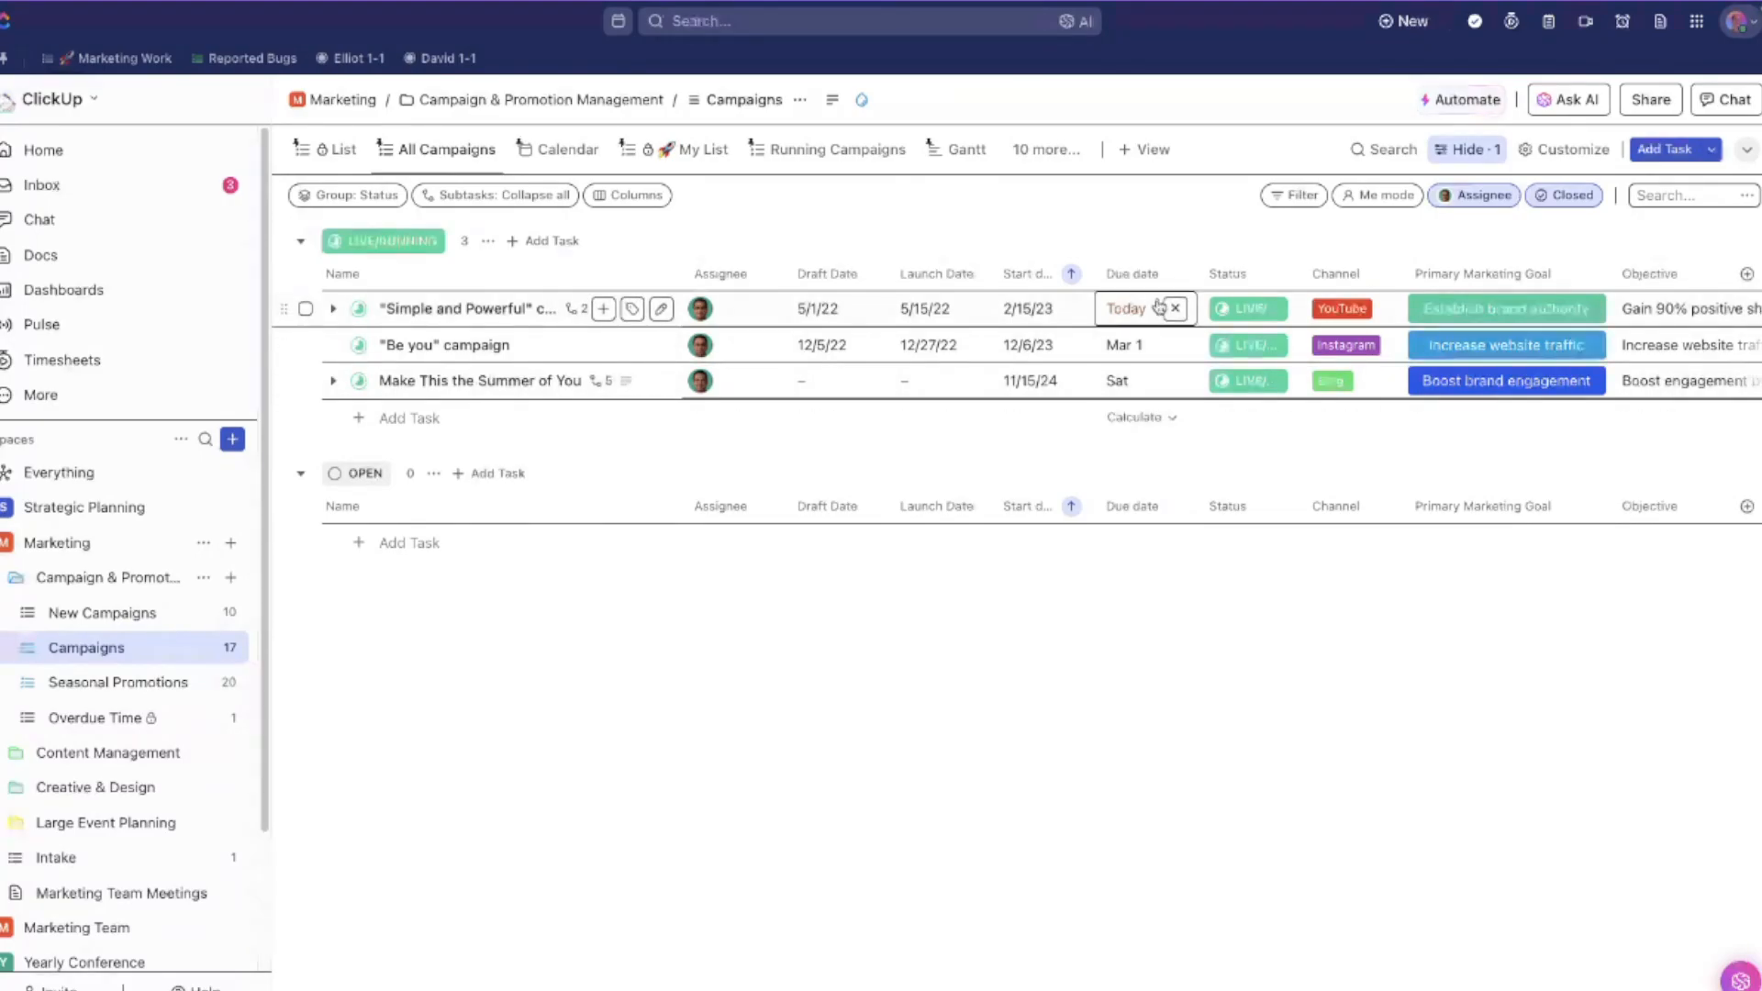
# - Open the Marketing Space's My Work view and limit it to own tasks with Me mode
pyautogui.click(57, 544)
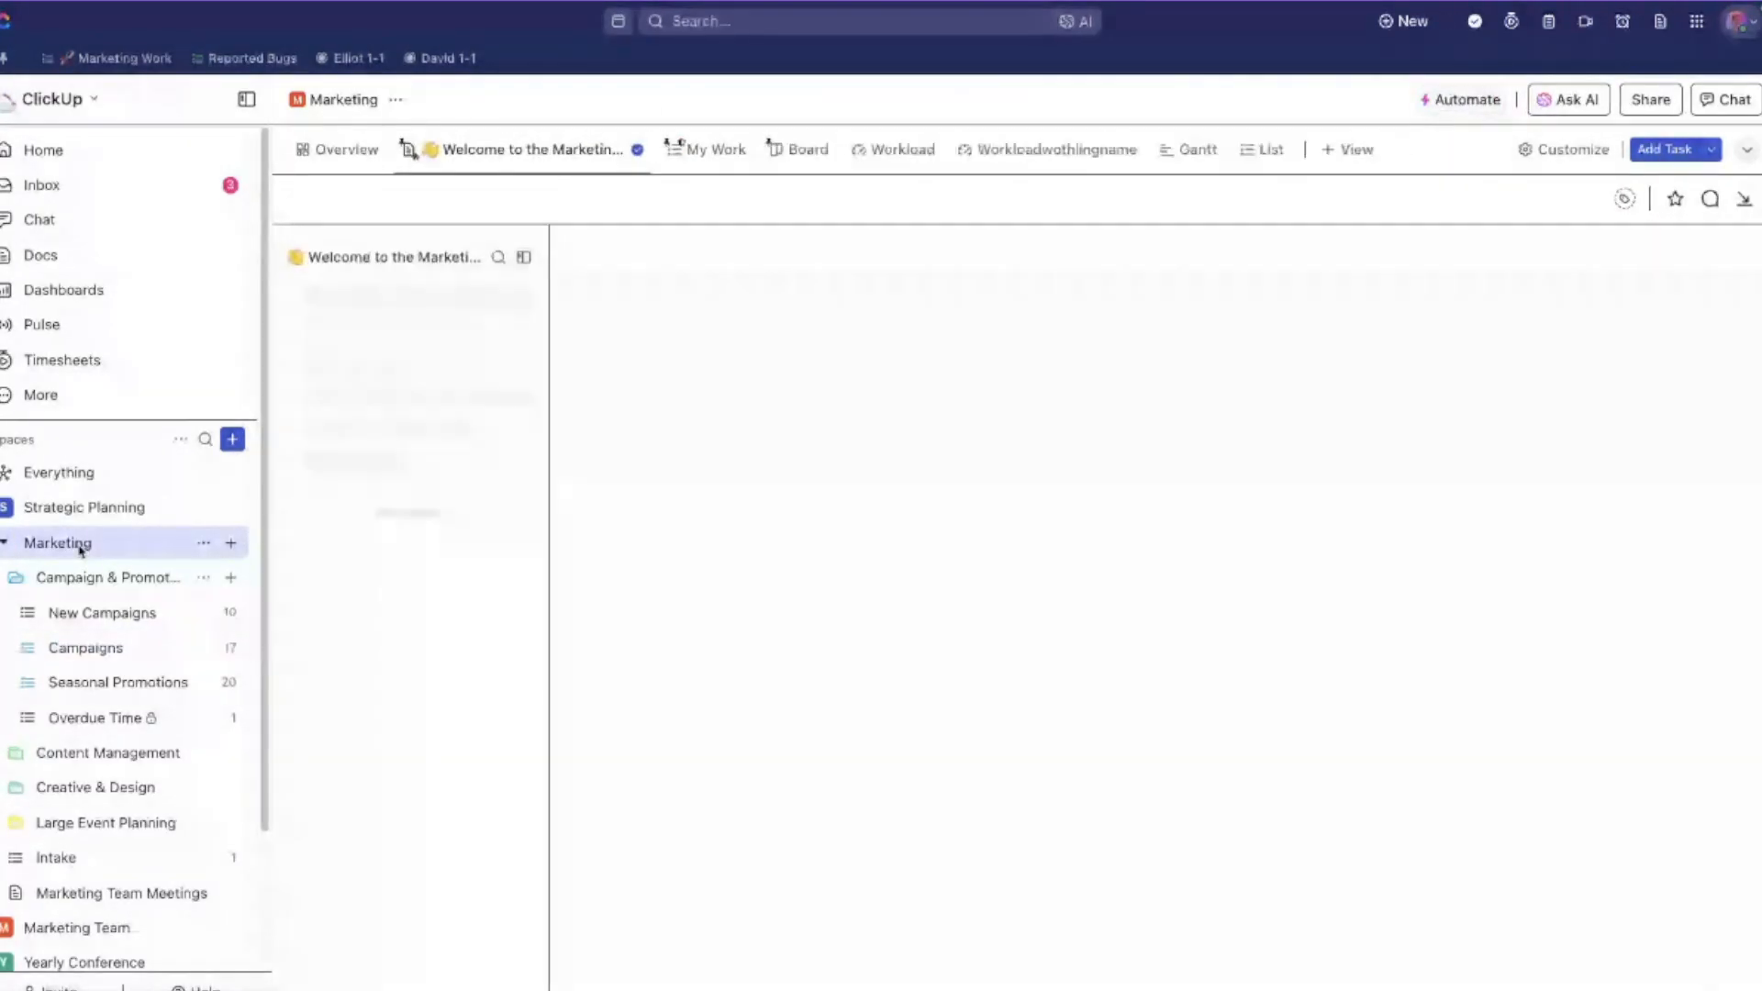
pyautogui.click(730, 165)
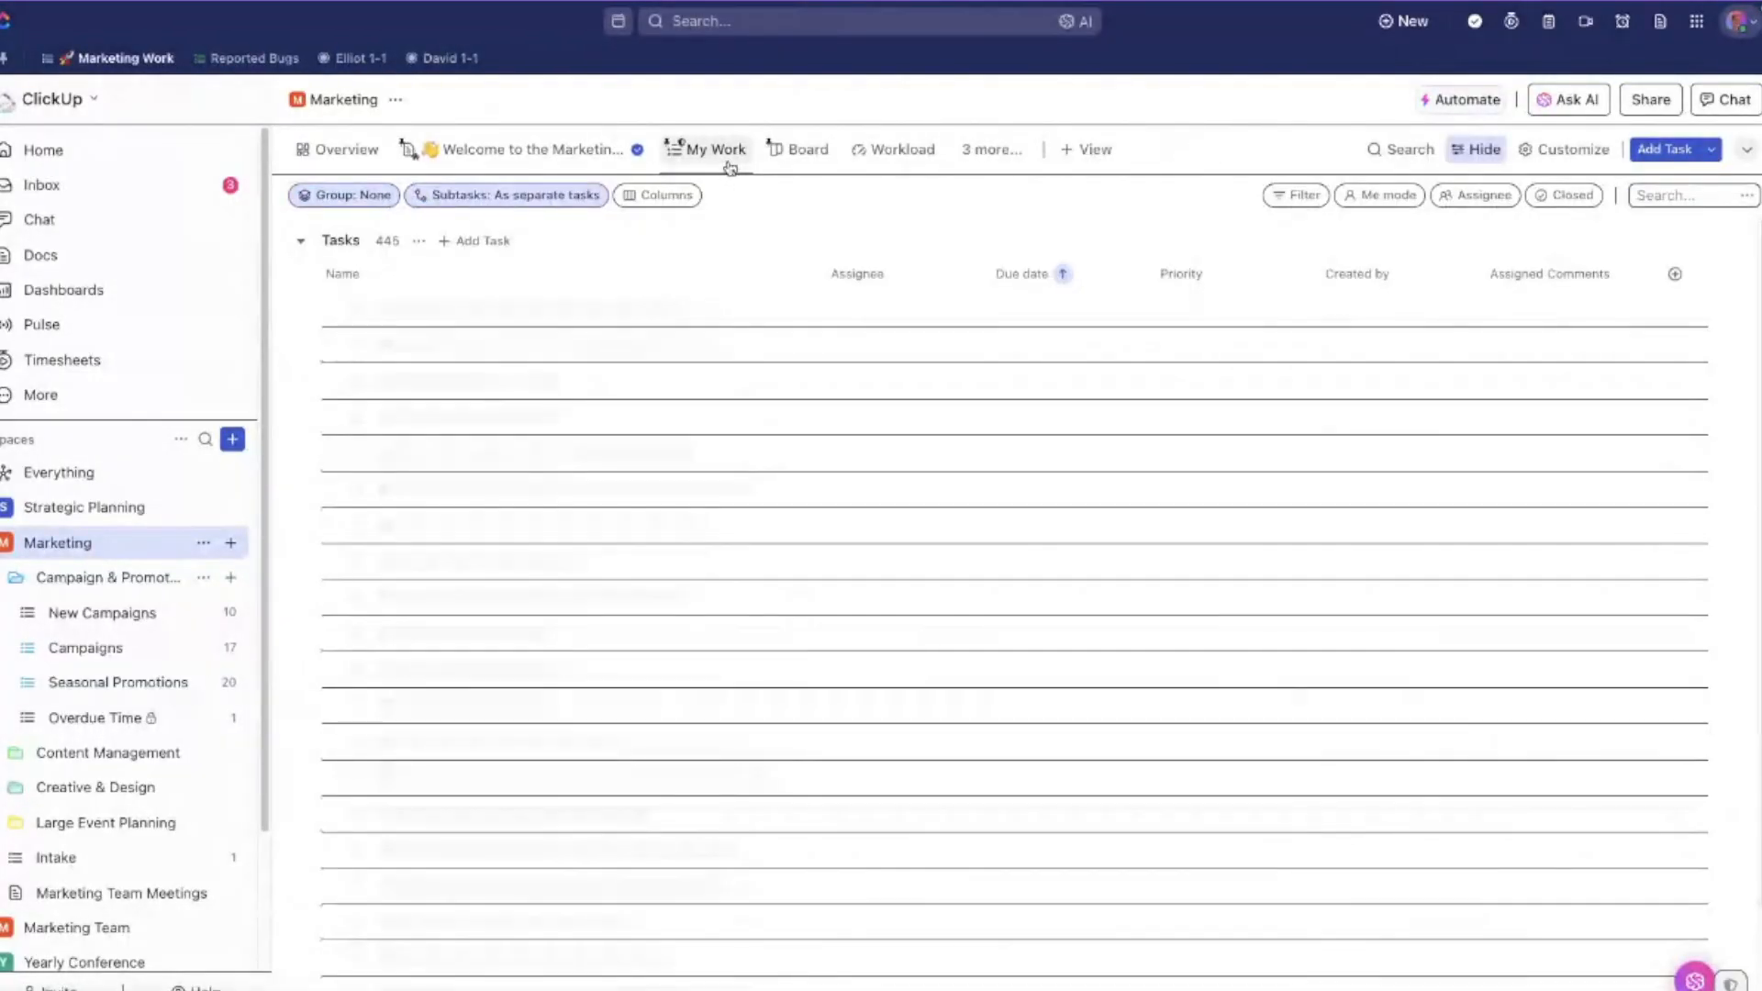
pyautogui.click(1377, 202)
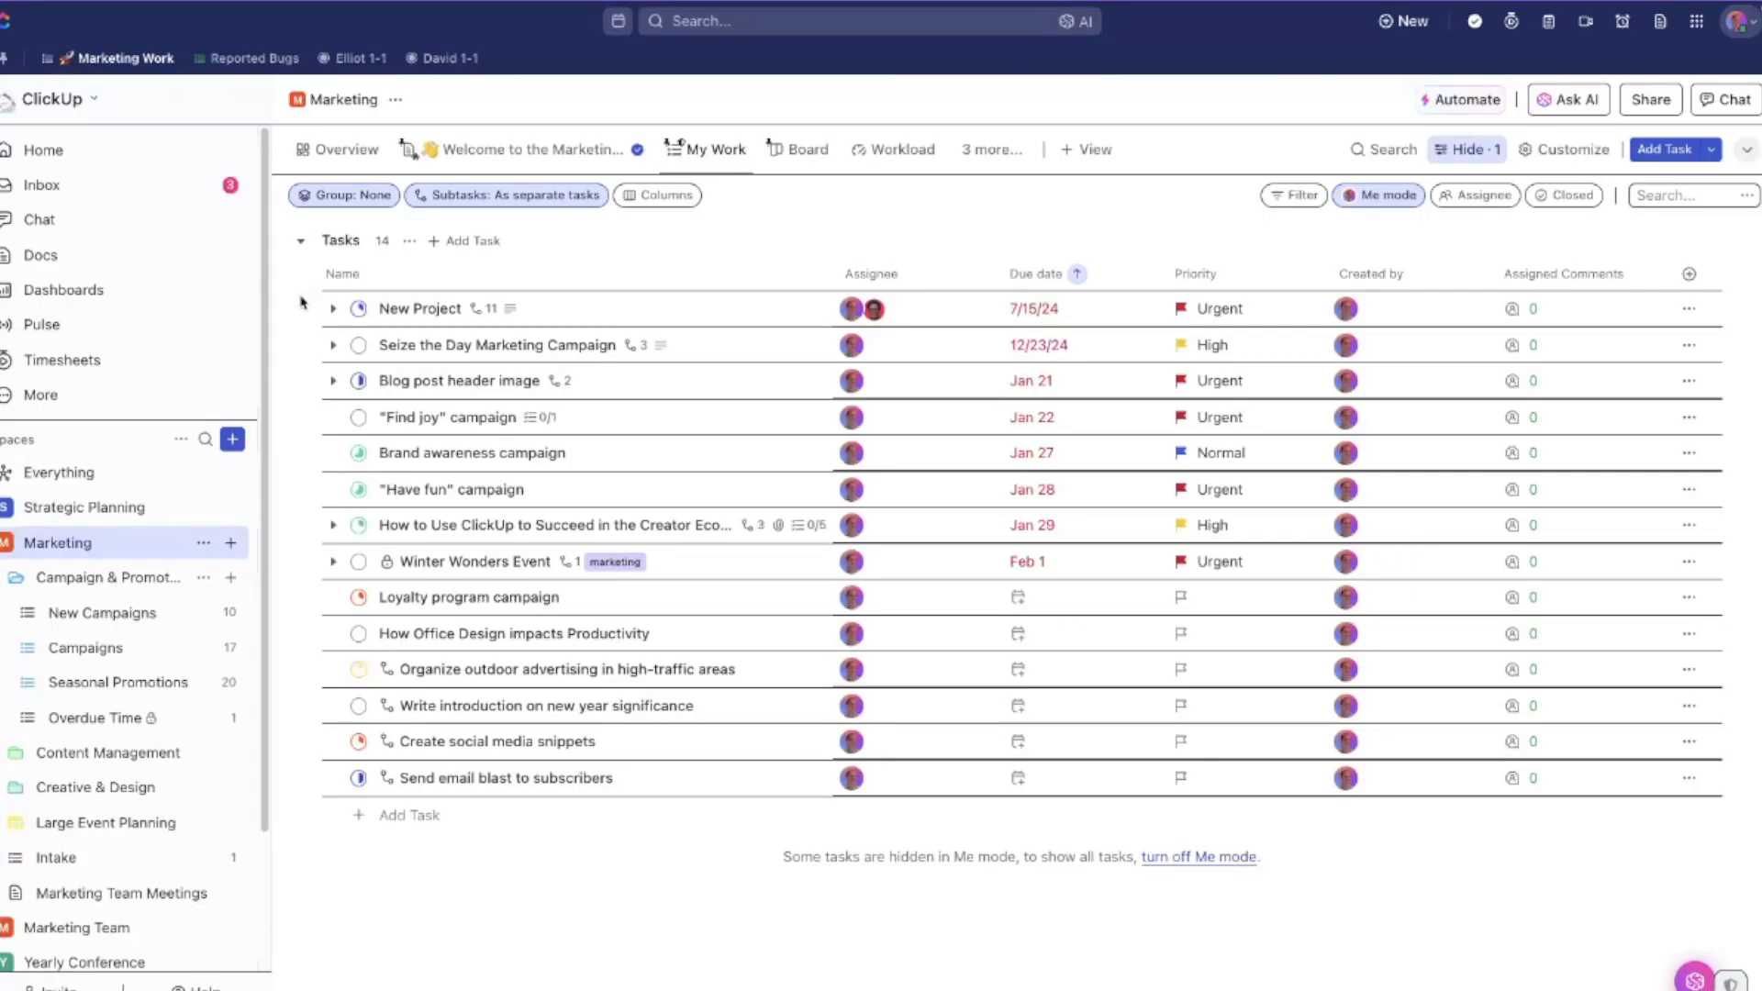
# - Collapse the Marketing Space and open the Intake list of the Marketing Team Space
pyautogui.click(4, 544)
pyautogui.click(74, 577)
pyautogui.click(59, 611)
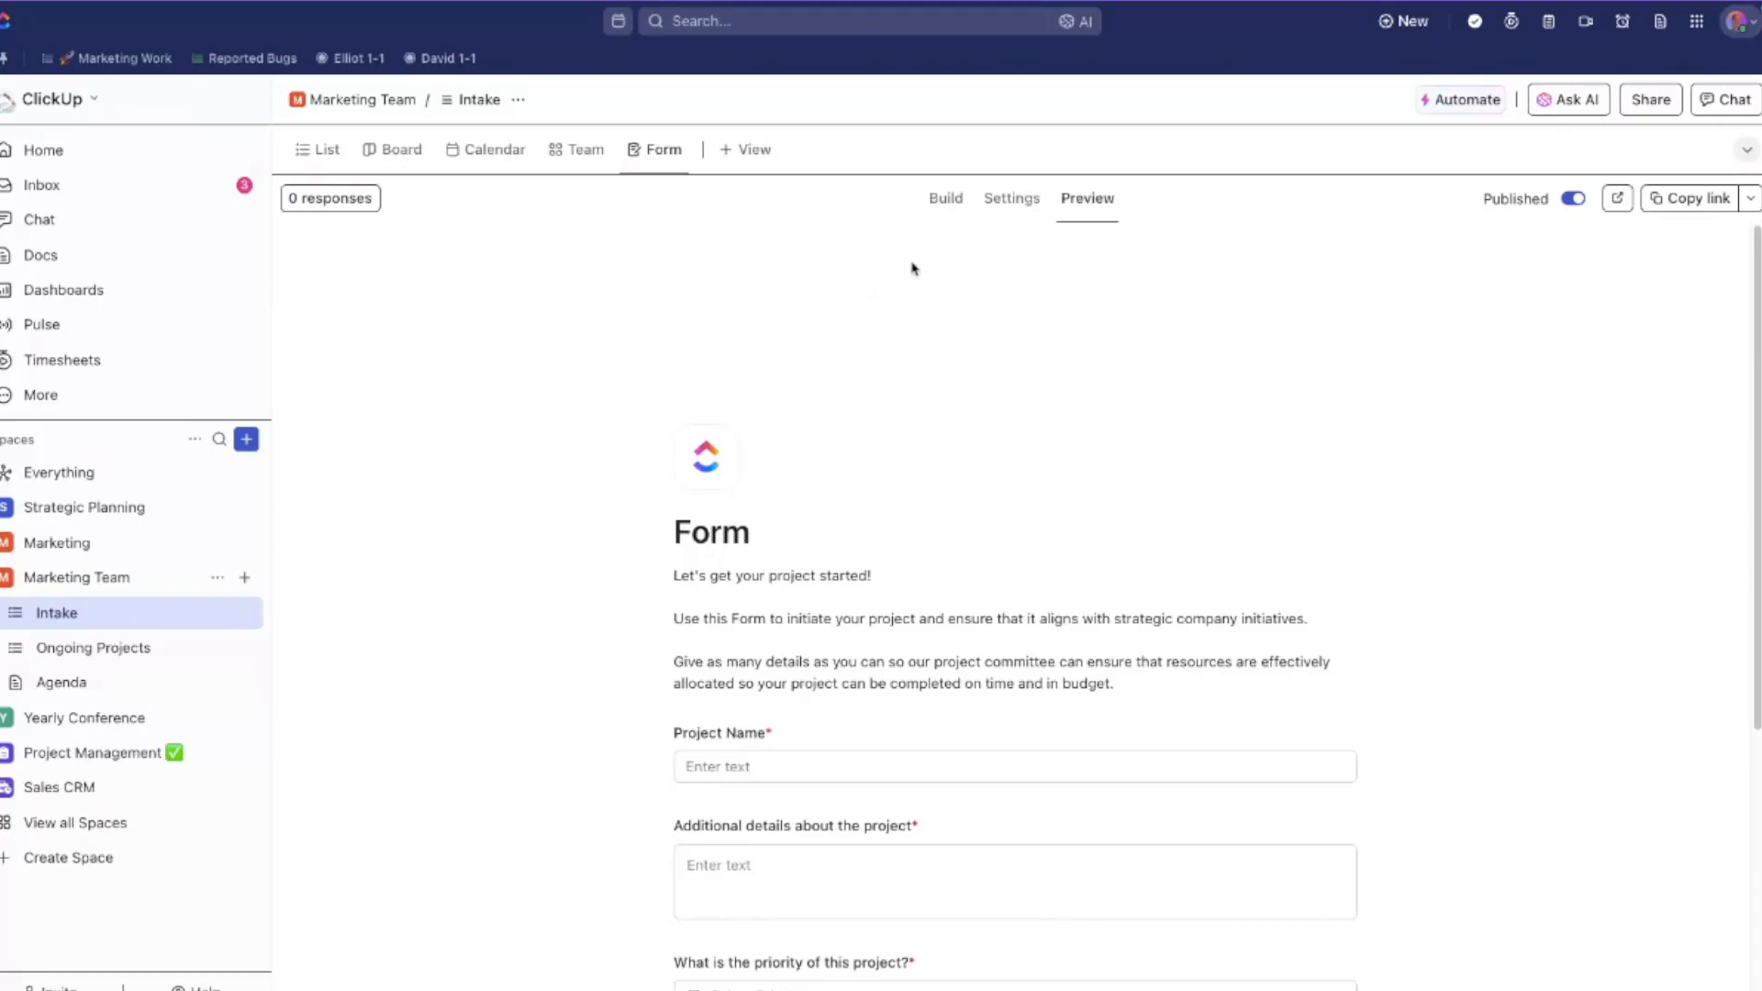
# - Check the view types that can be added to the Intake list and look over the intake form's preview
pyautogui.click(740, 154)
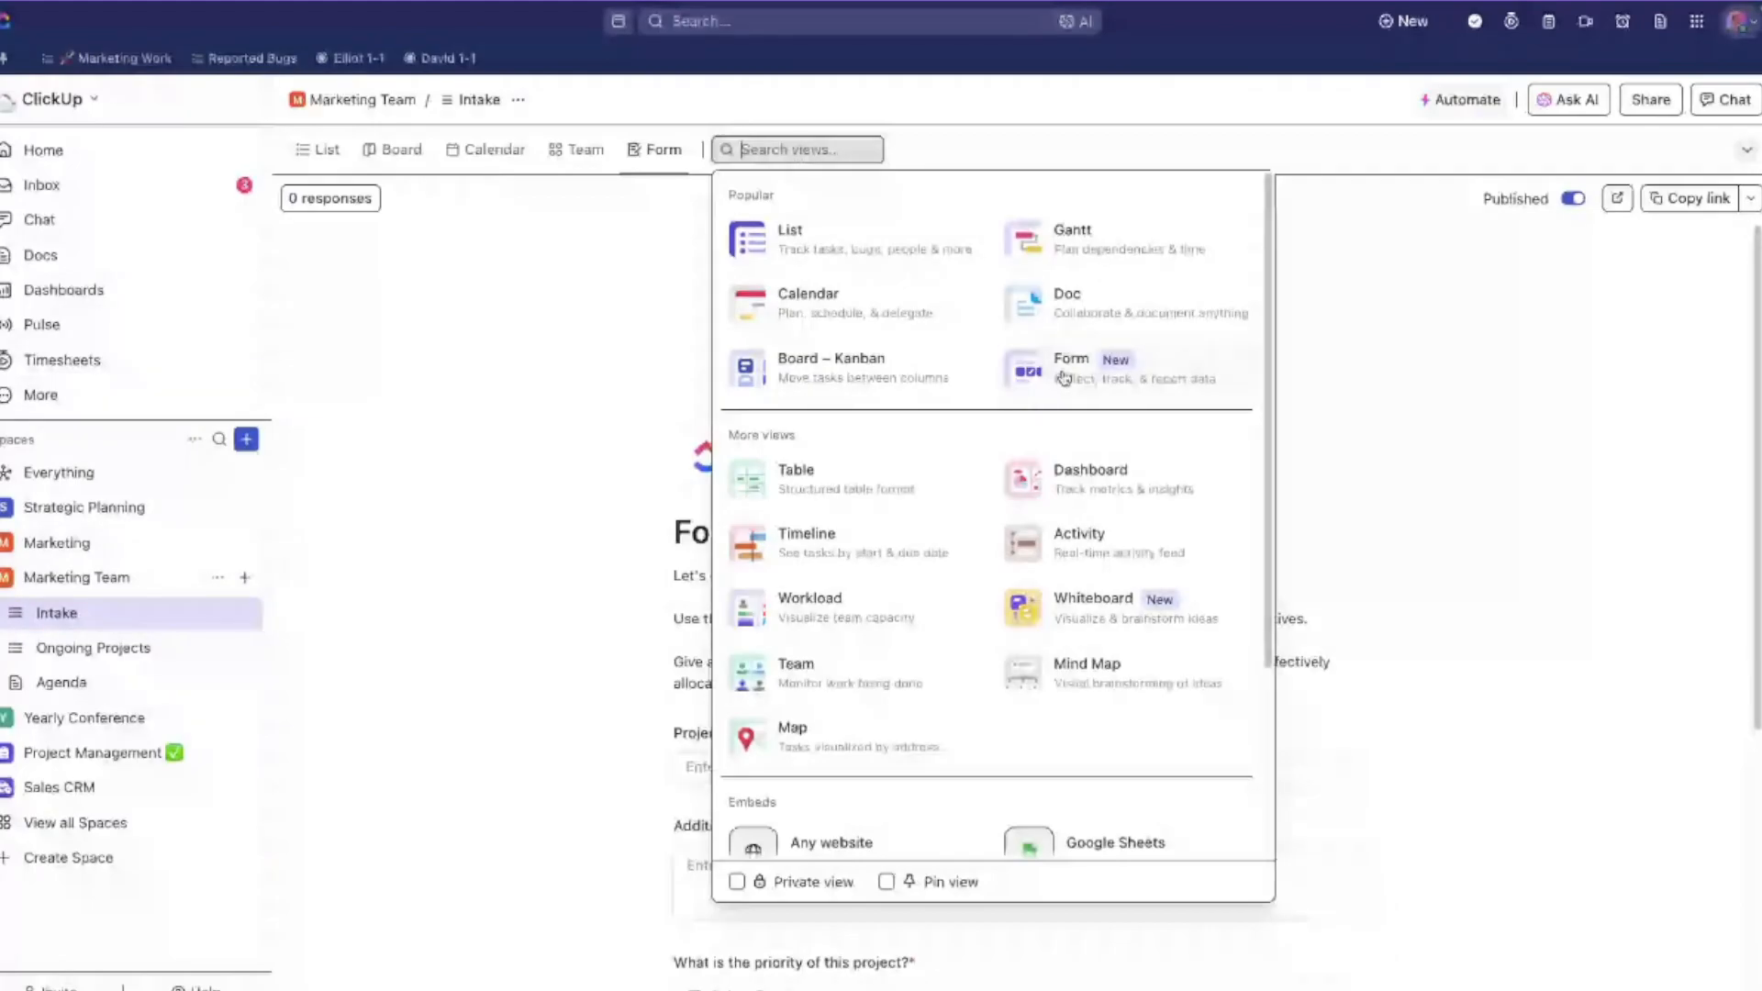
pyautogui.click(594, 278)
pyautogui.click(661, 156)
pyautogui.click(937, 405)
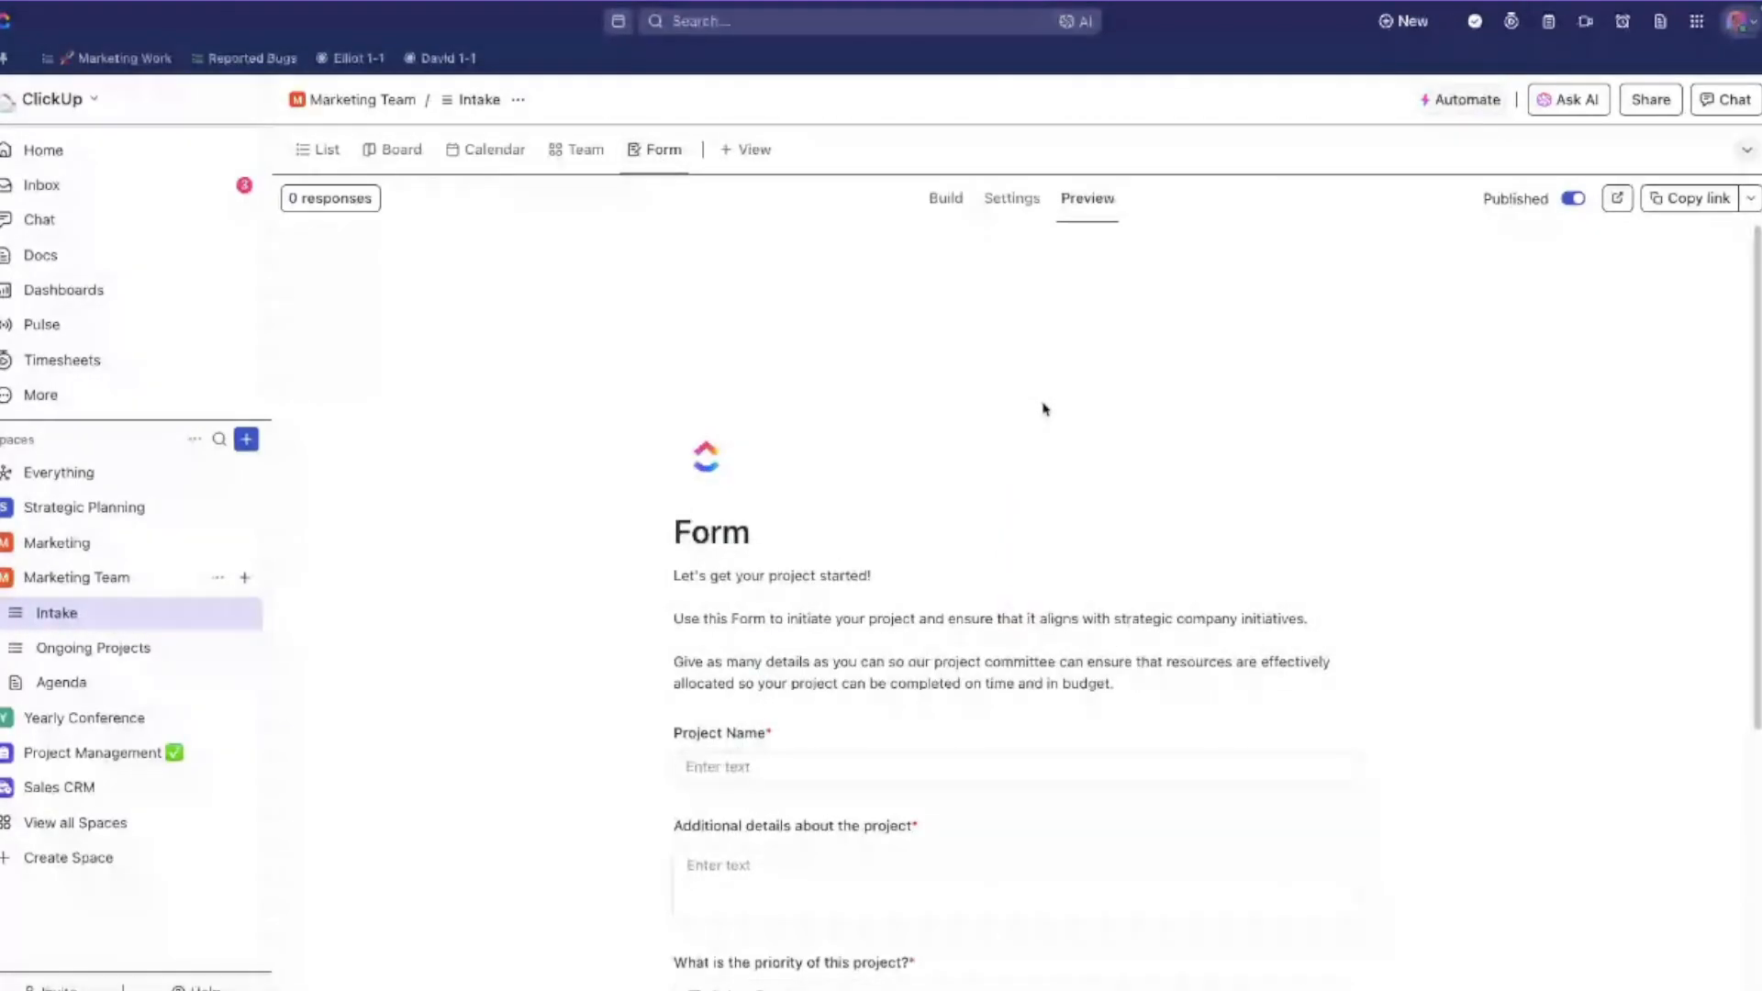
pyautogui.scroll(-2, 1043, 409)
pyautogui.scroll(2, 1043, 409)
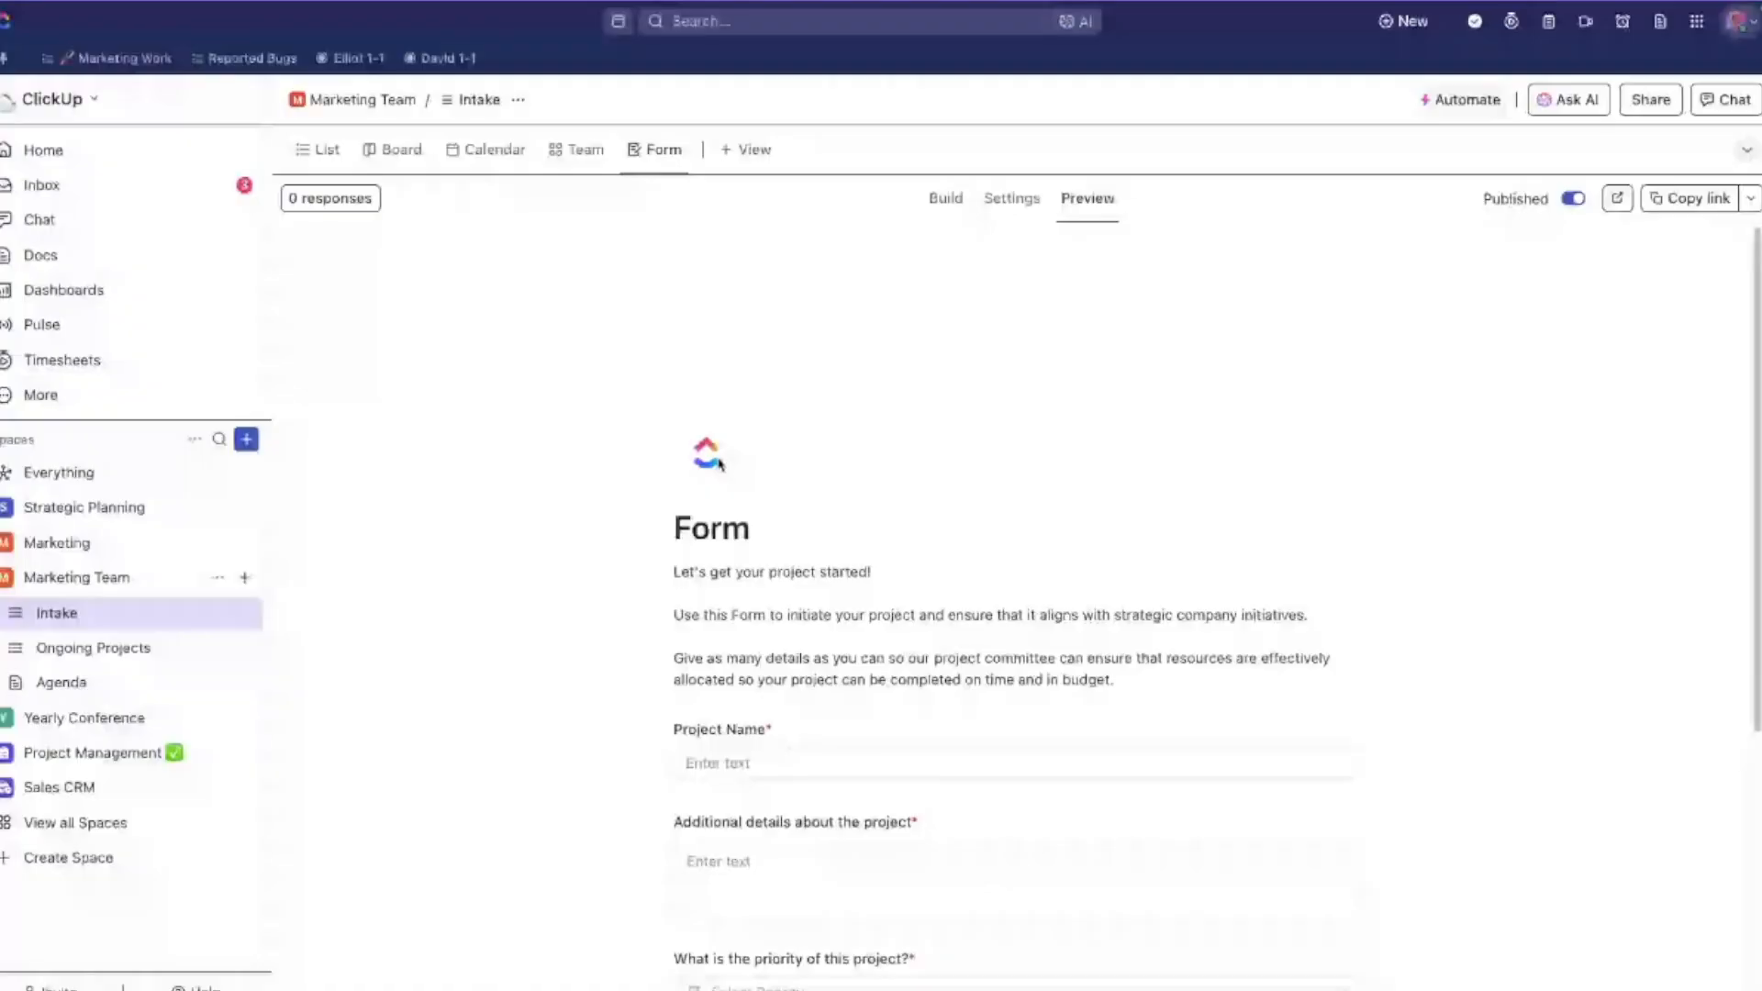
# - Switch the intake form to Build mode and give it a blue-purple gradient cover from the gallery
pyautogui.click(945, 198)
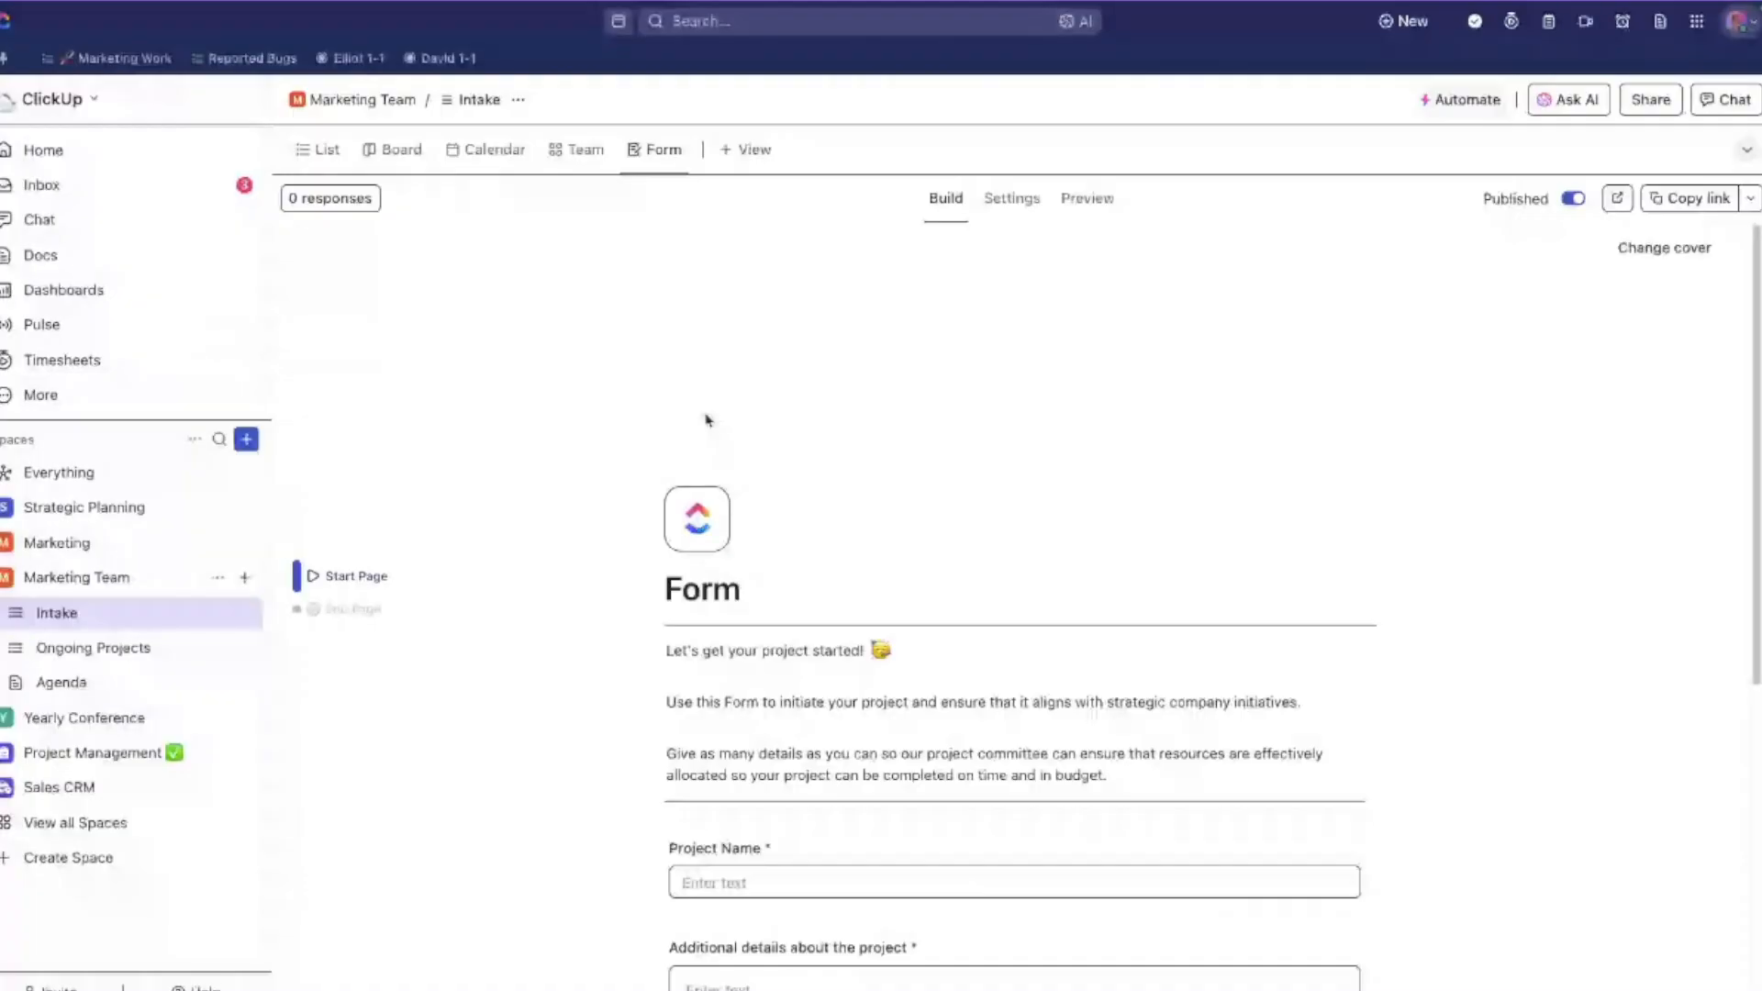
pyautogui.click(1668, 261)
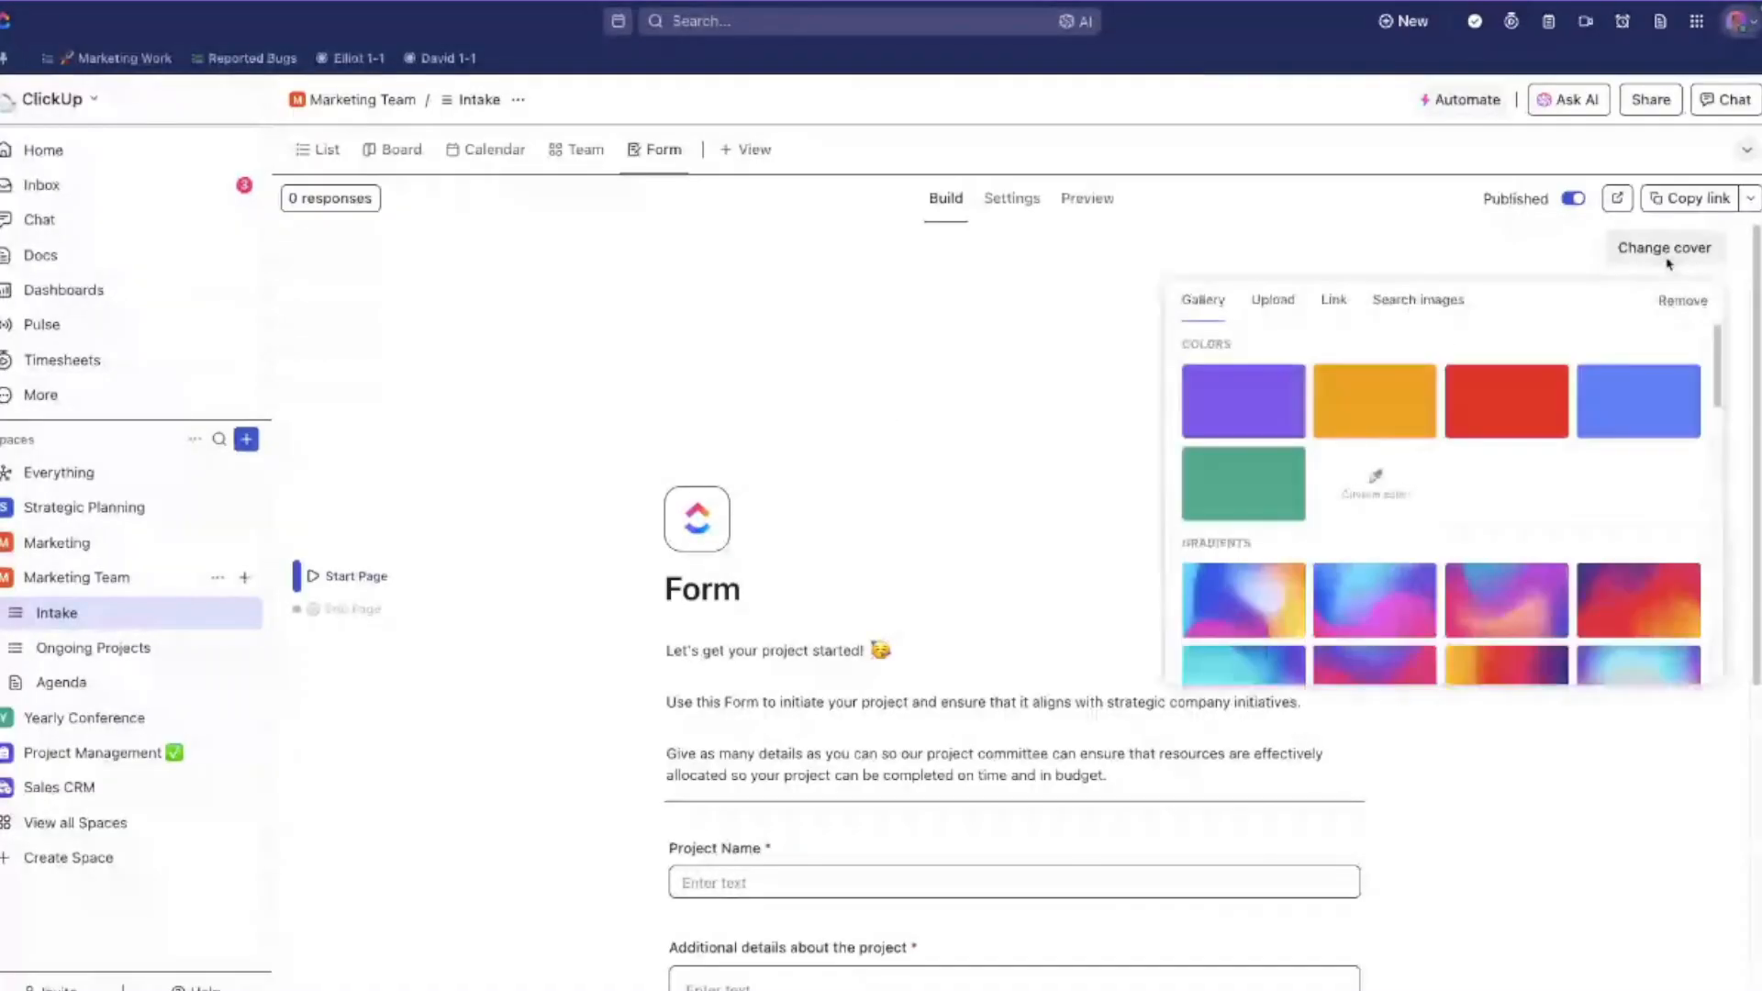
pyautogui.click(1374, 595)
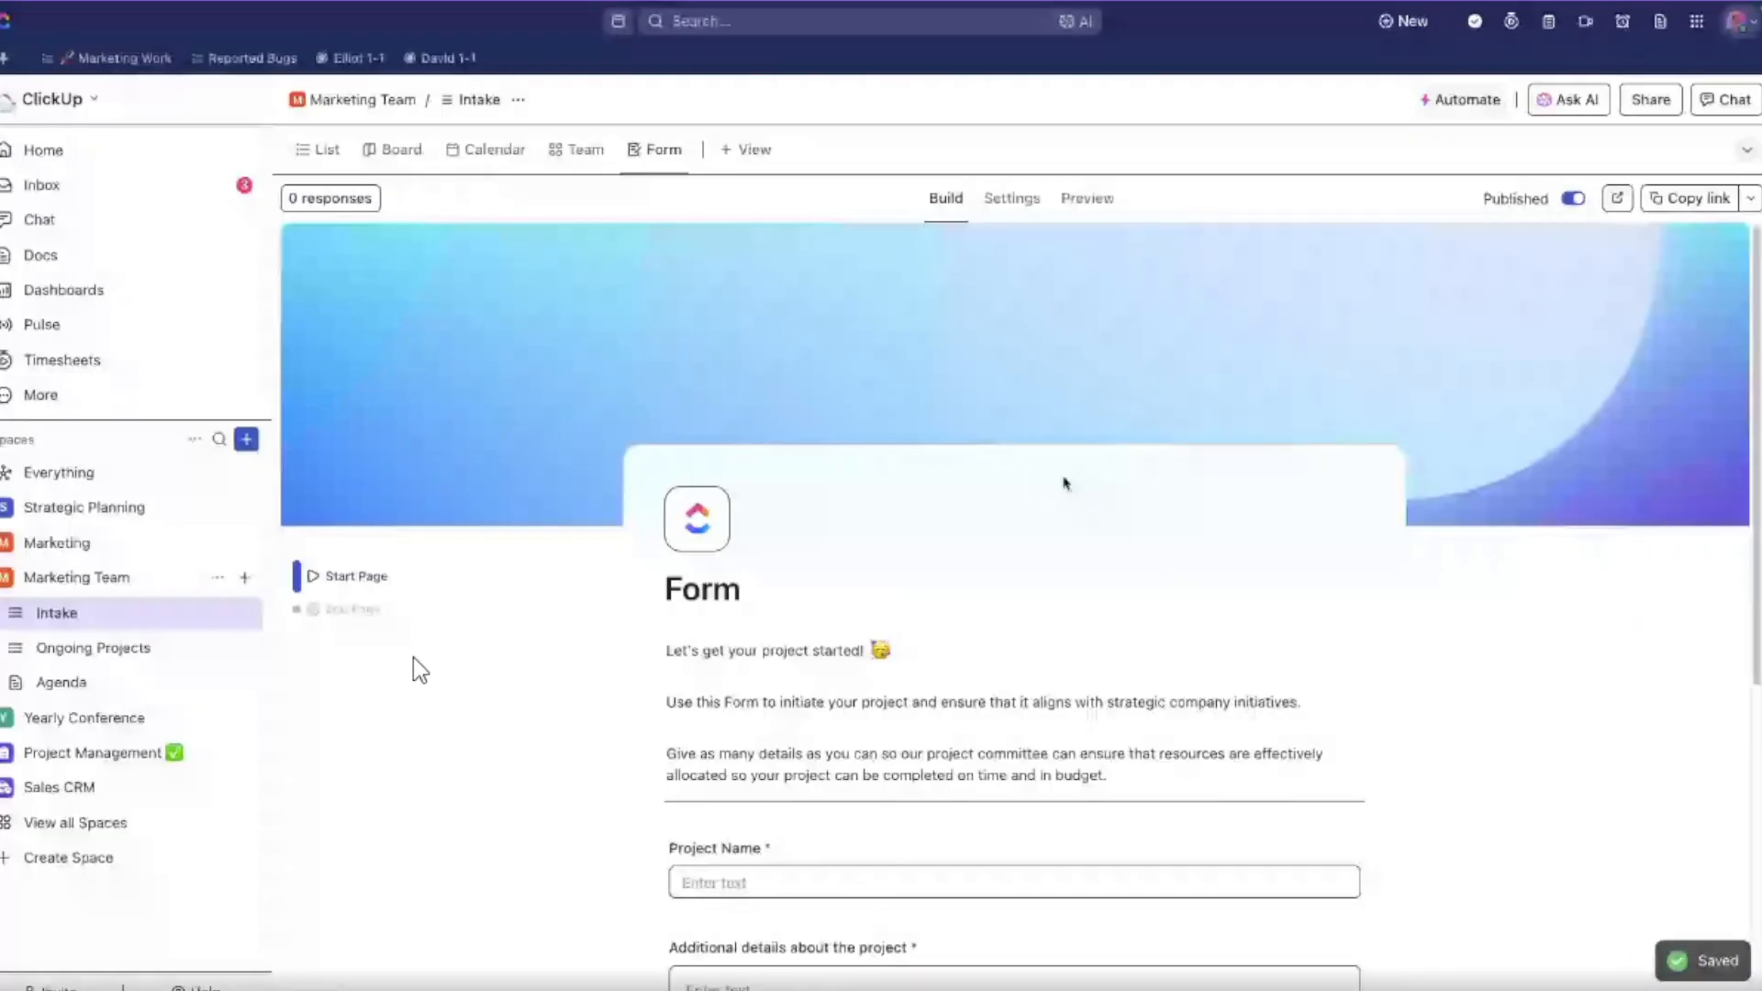
# - Examine the intake form's questions and the question types available for adding a new one
pyautogui.scroll(-2, 413, 657)
pyautogui.scroll(-2, 1092, 525)
pyautogui.scroll(-2, 981, 604)
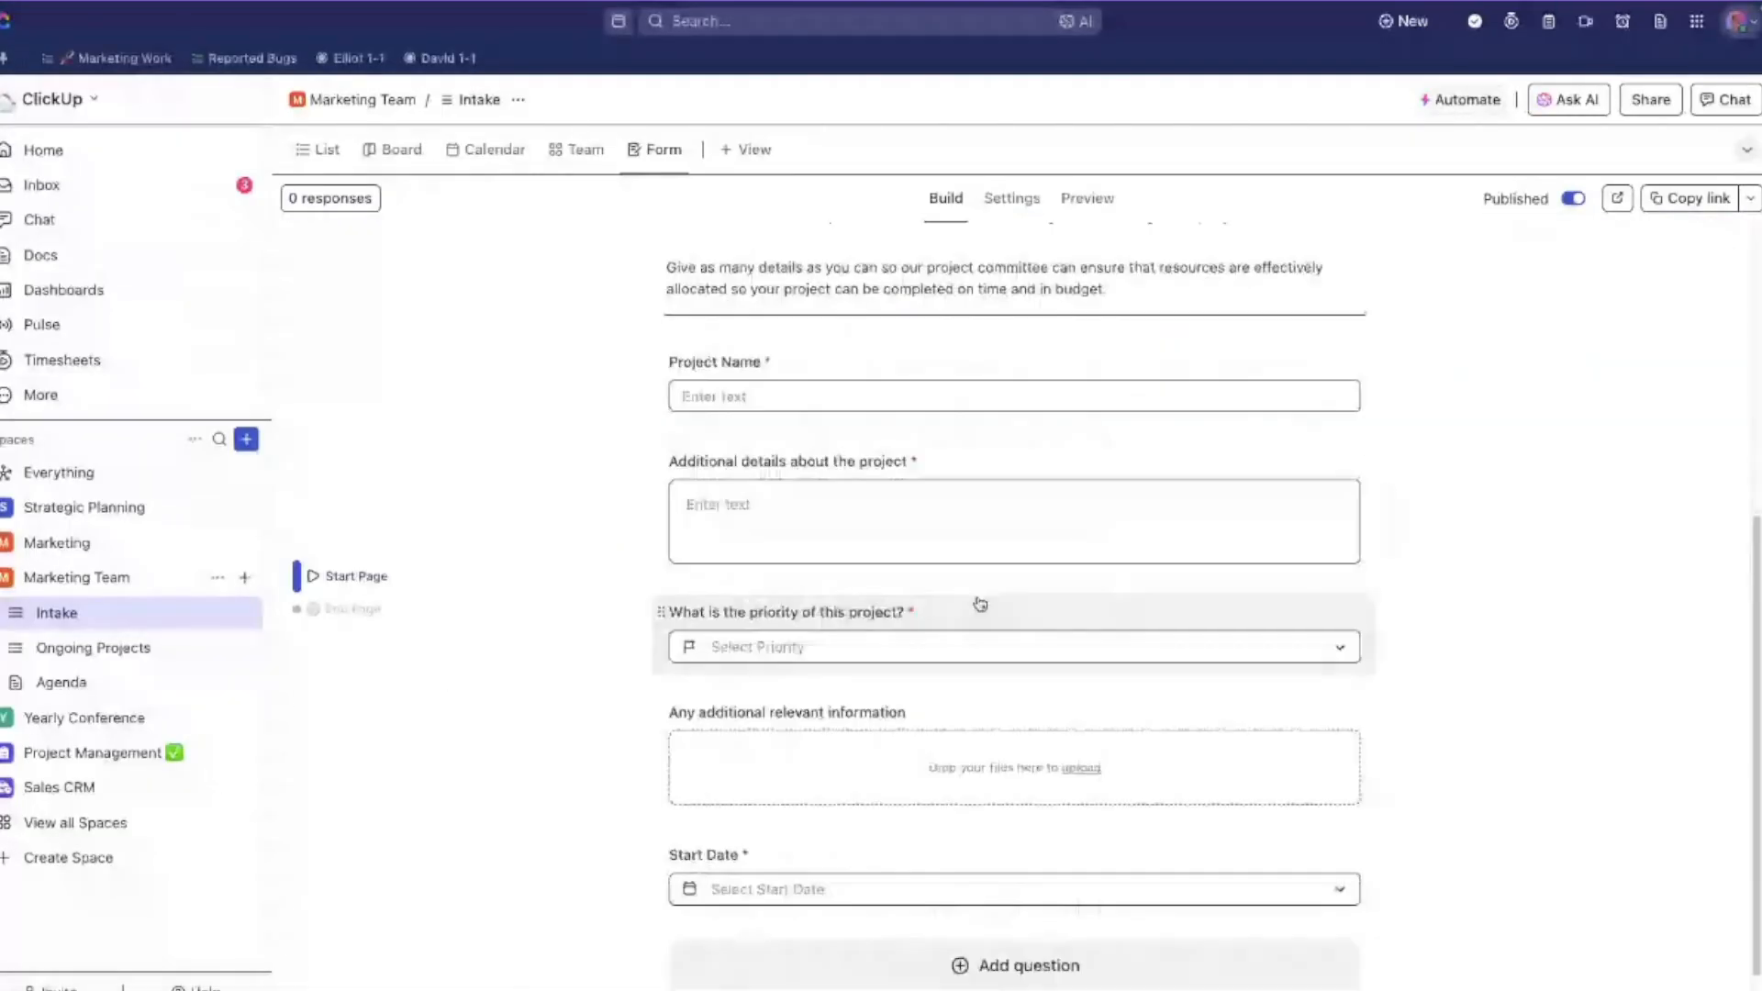
pyautogui.scroll(-1, 980, 604)
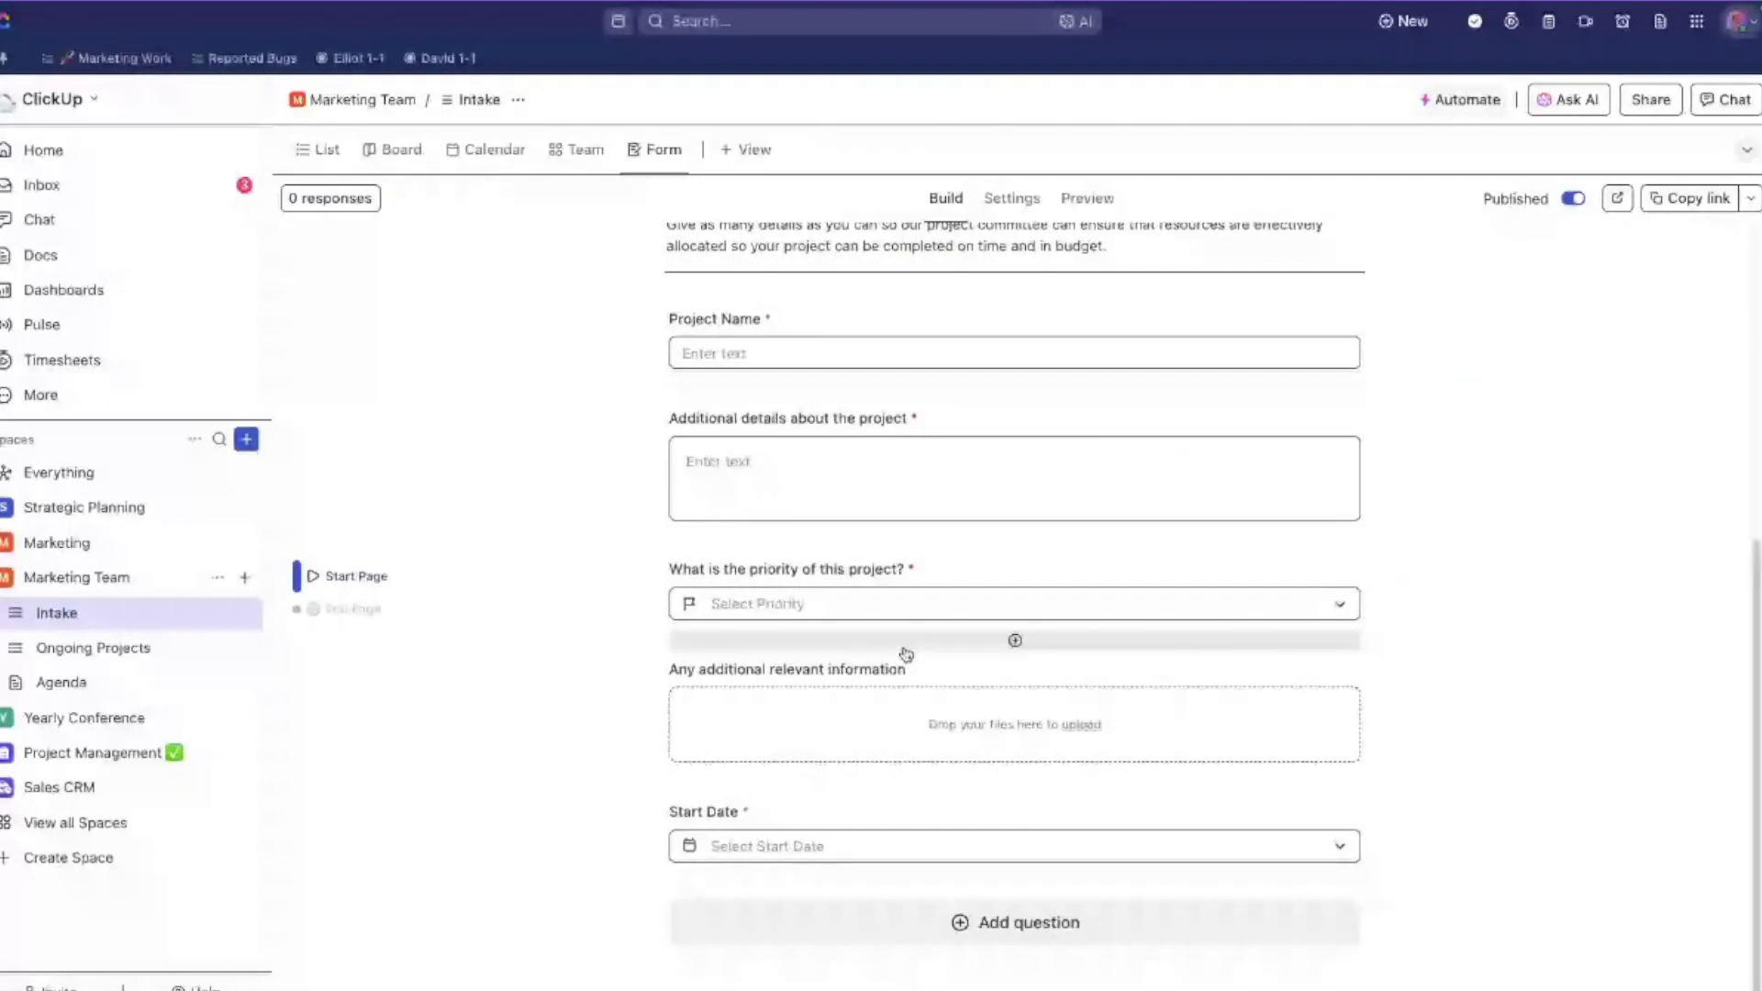
pyautogui.click(1003, 923)
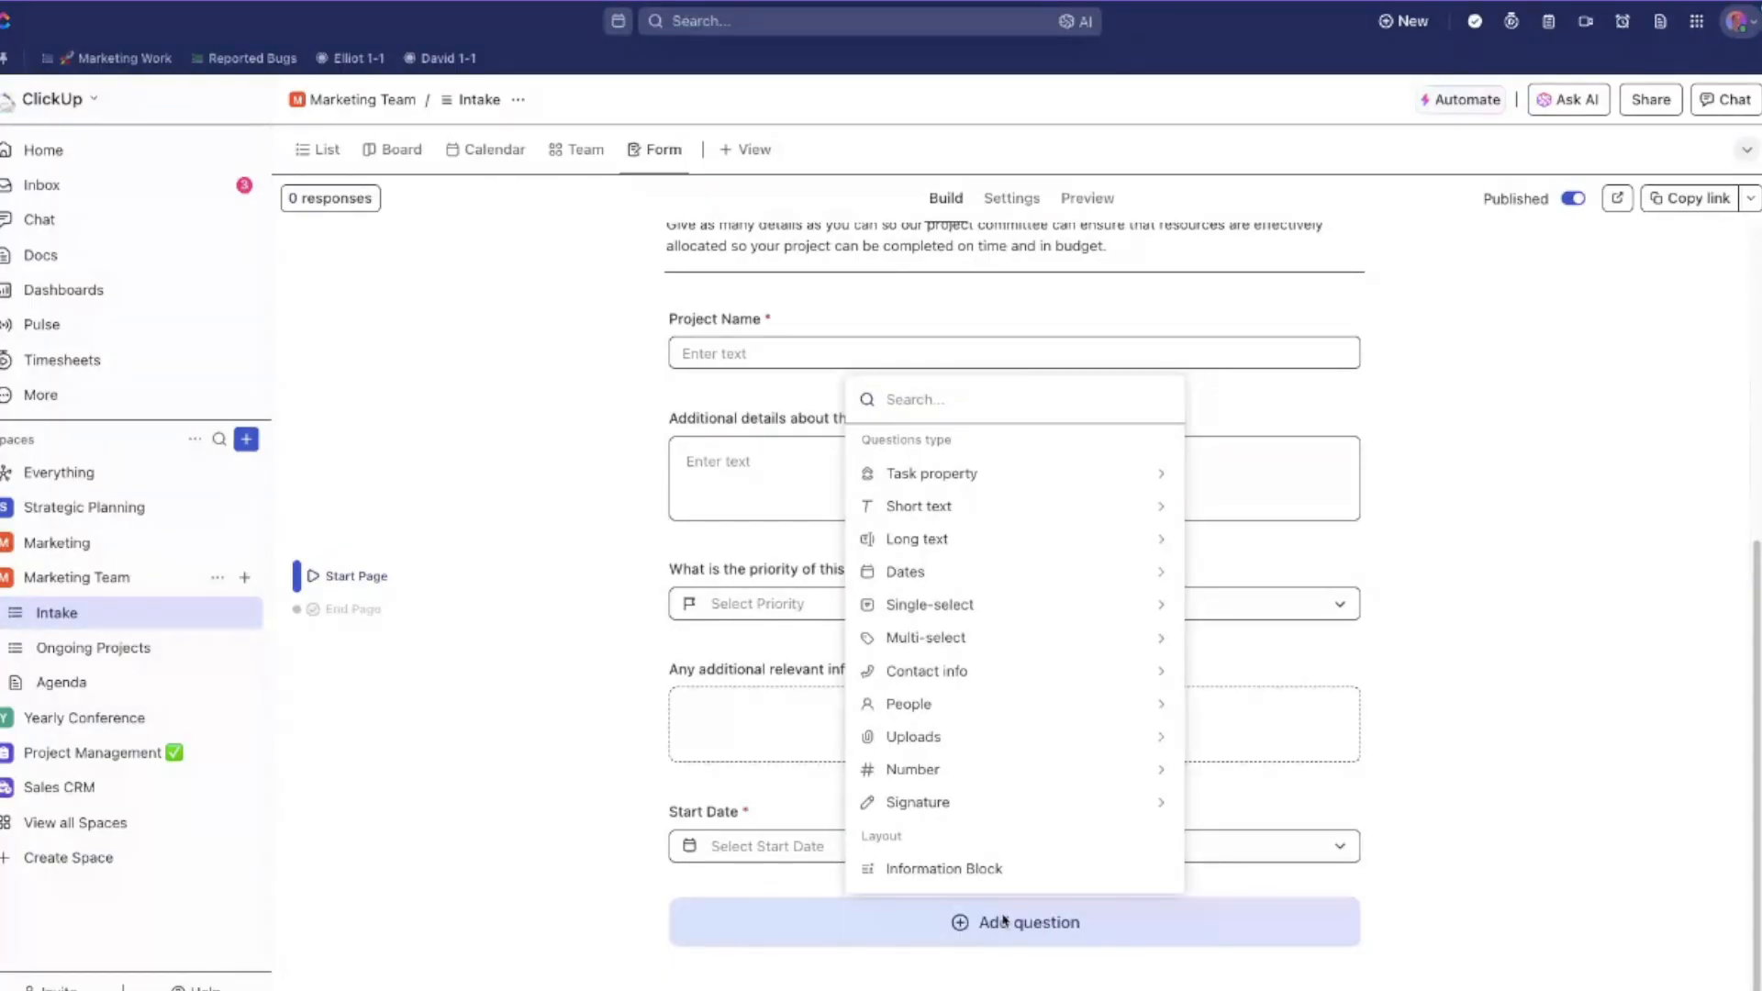
pyautogui.click(657, 550)
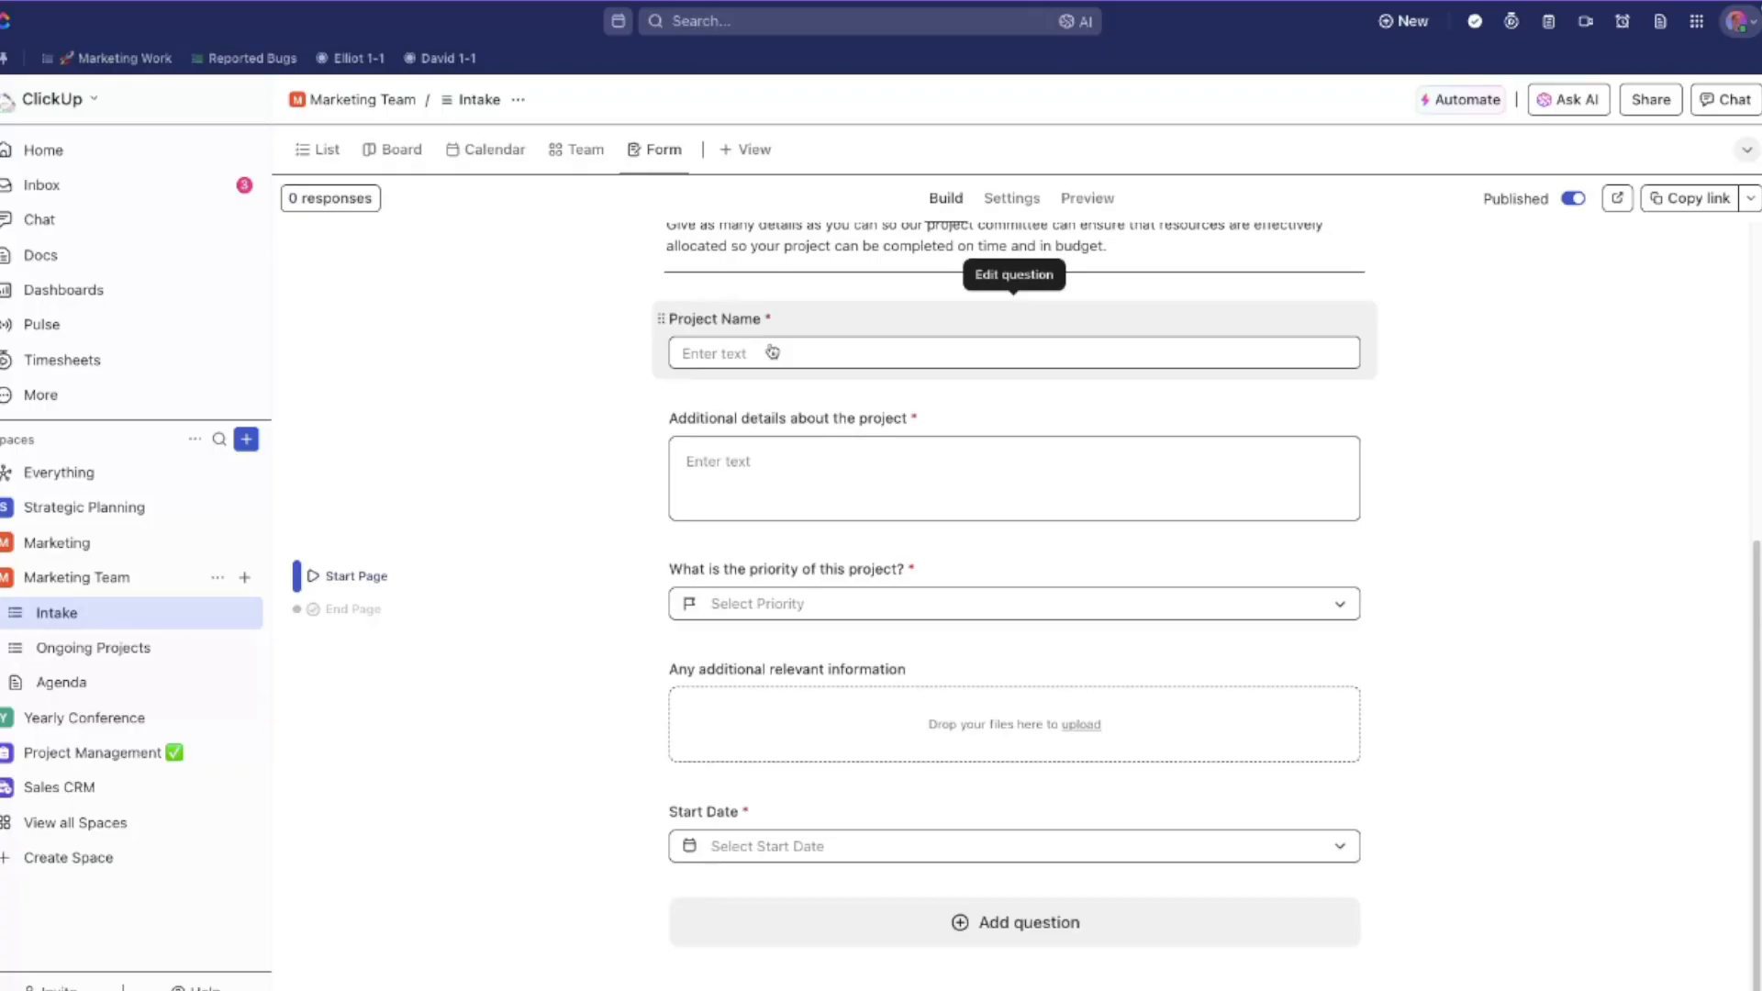
# - Preview the intake form with its gradient cover and questions as respondents see it
pyautogui.click(1083, 204)
pyautogui.click(946, 200)
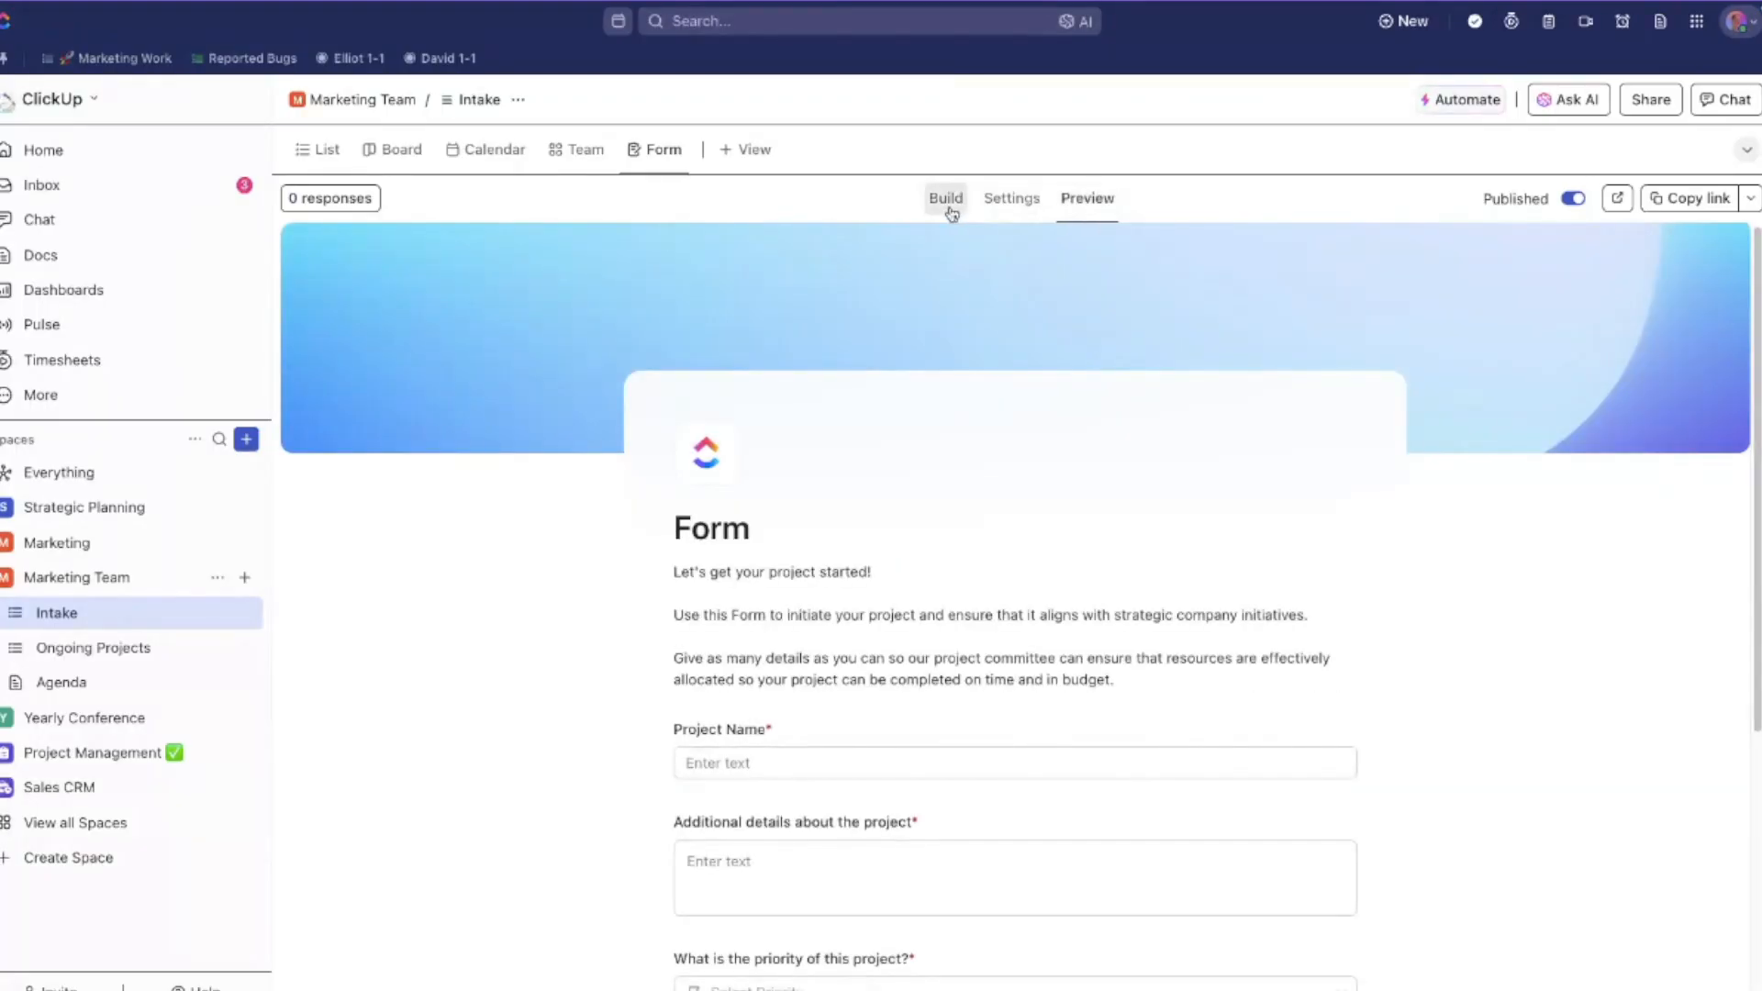
pyautogui.click(1076, 204)
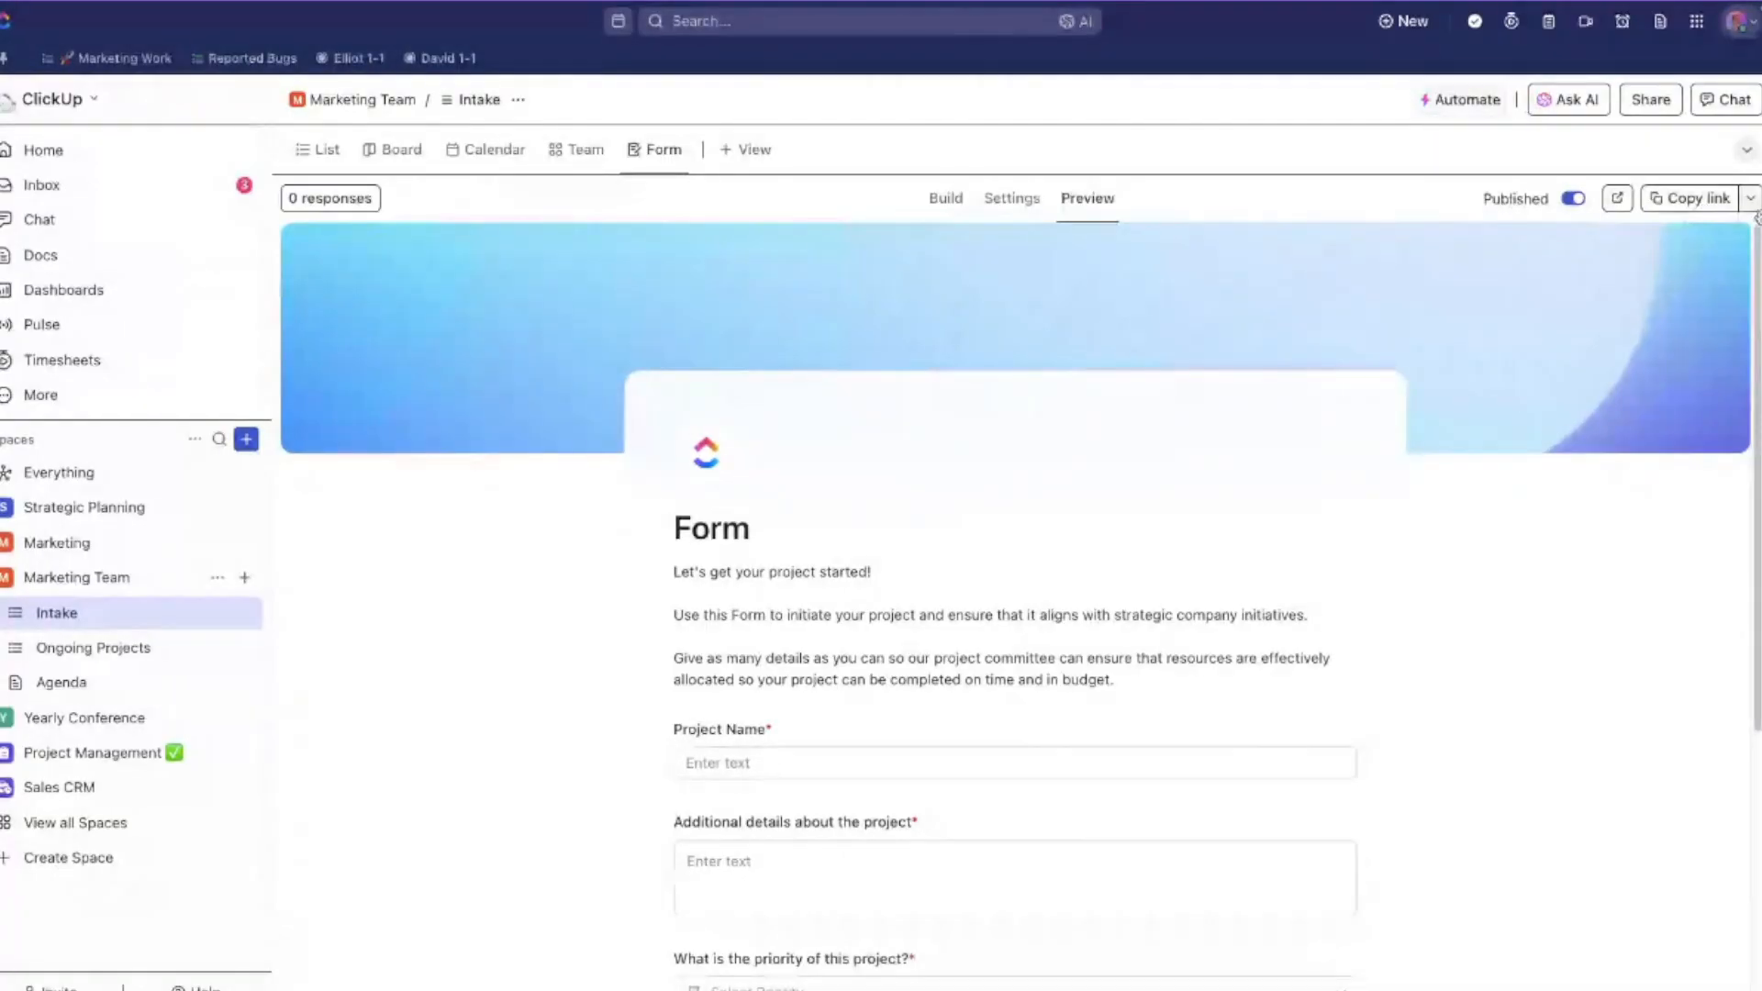
# - Review the published form's link sharing settings, including the embed code option
pyautogui.click(1701, 204)
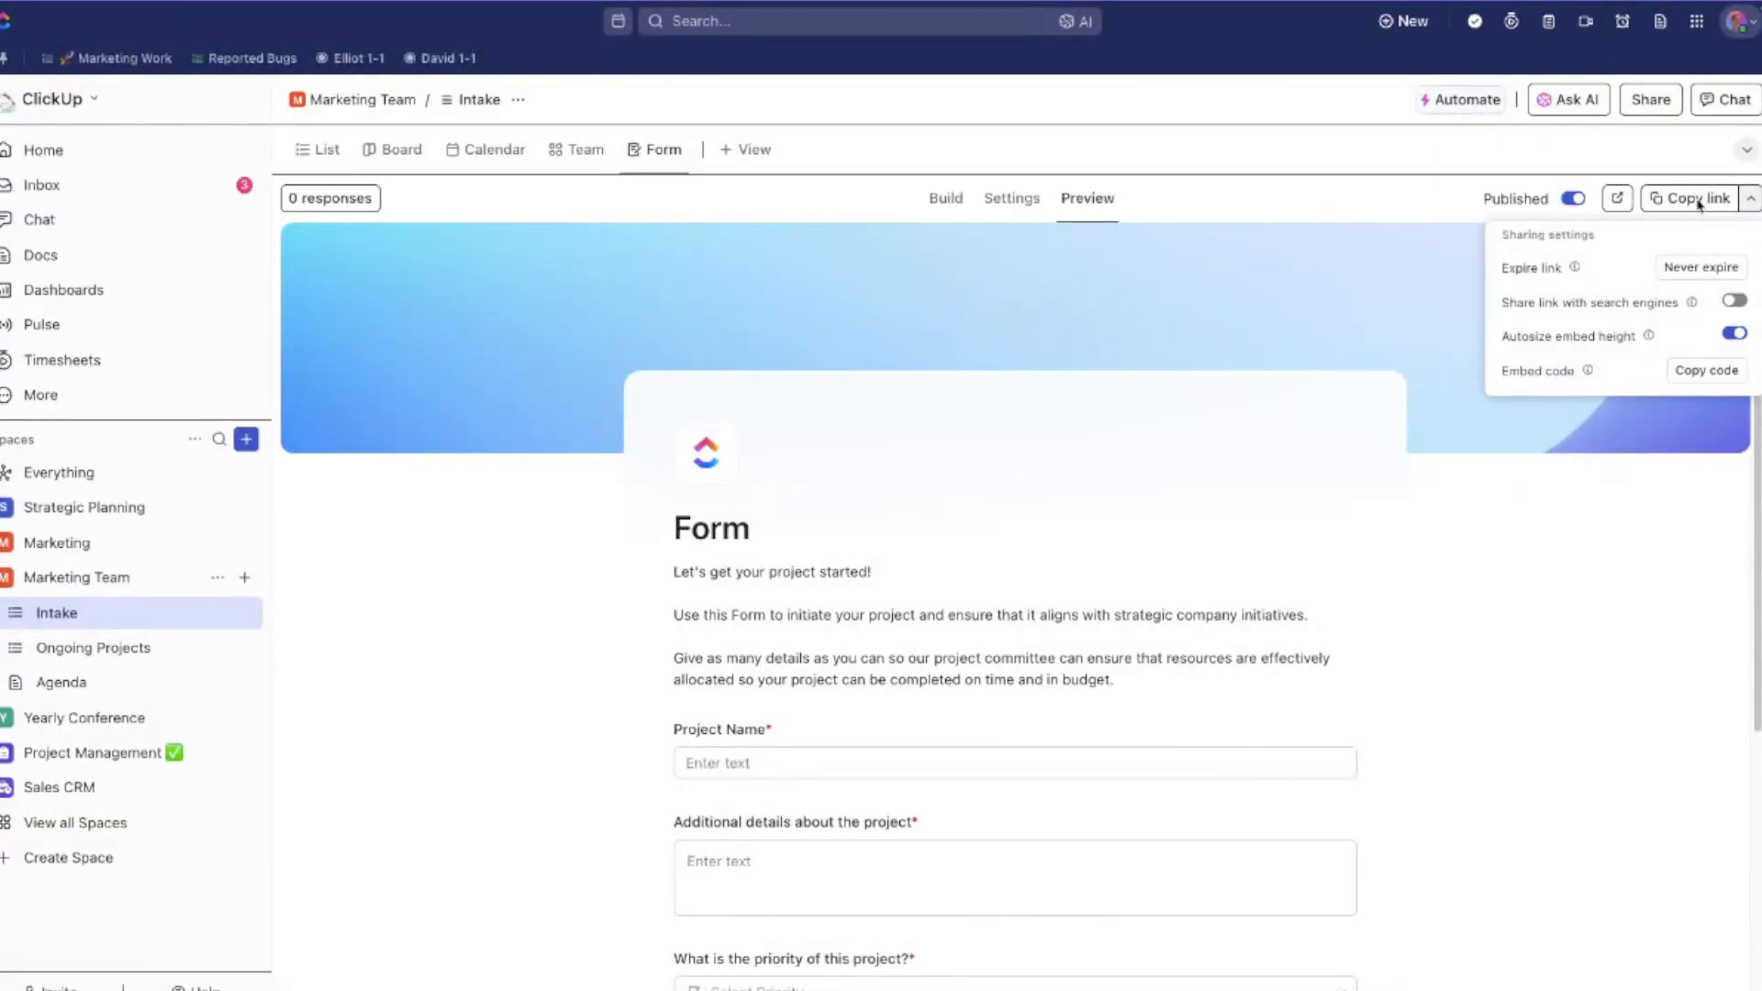
pyautogui.click(1745, 208)
pyautogui.click(1749, 200)
pyautogui.moveTo(1503, 371); pyautogui.dragTo(1580, 379)
pyautogui.click(1651, 604)
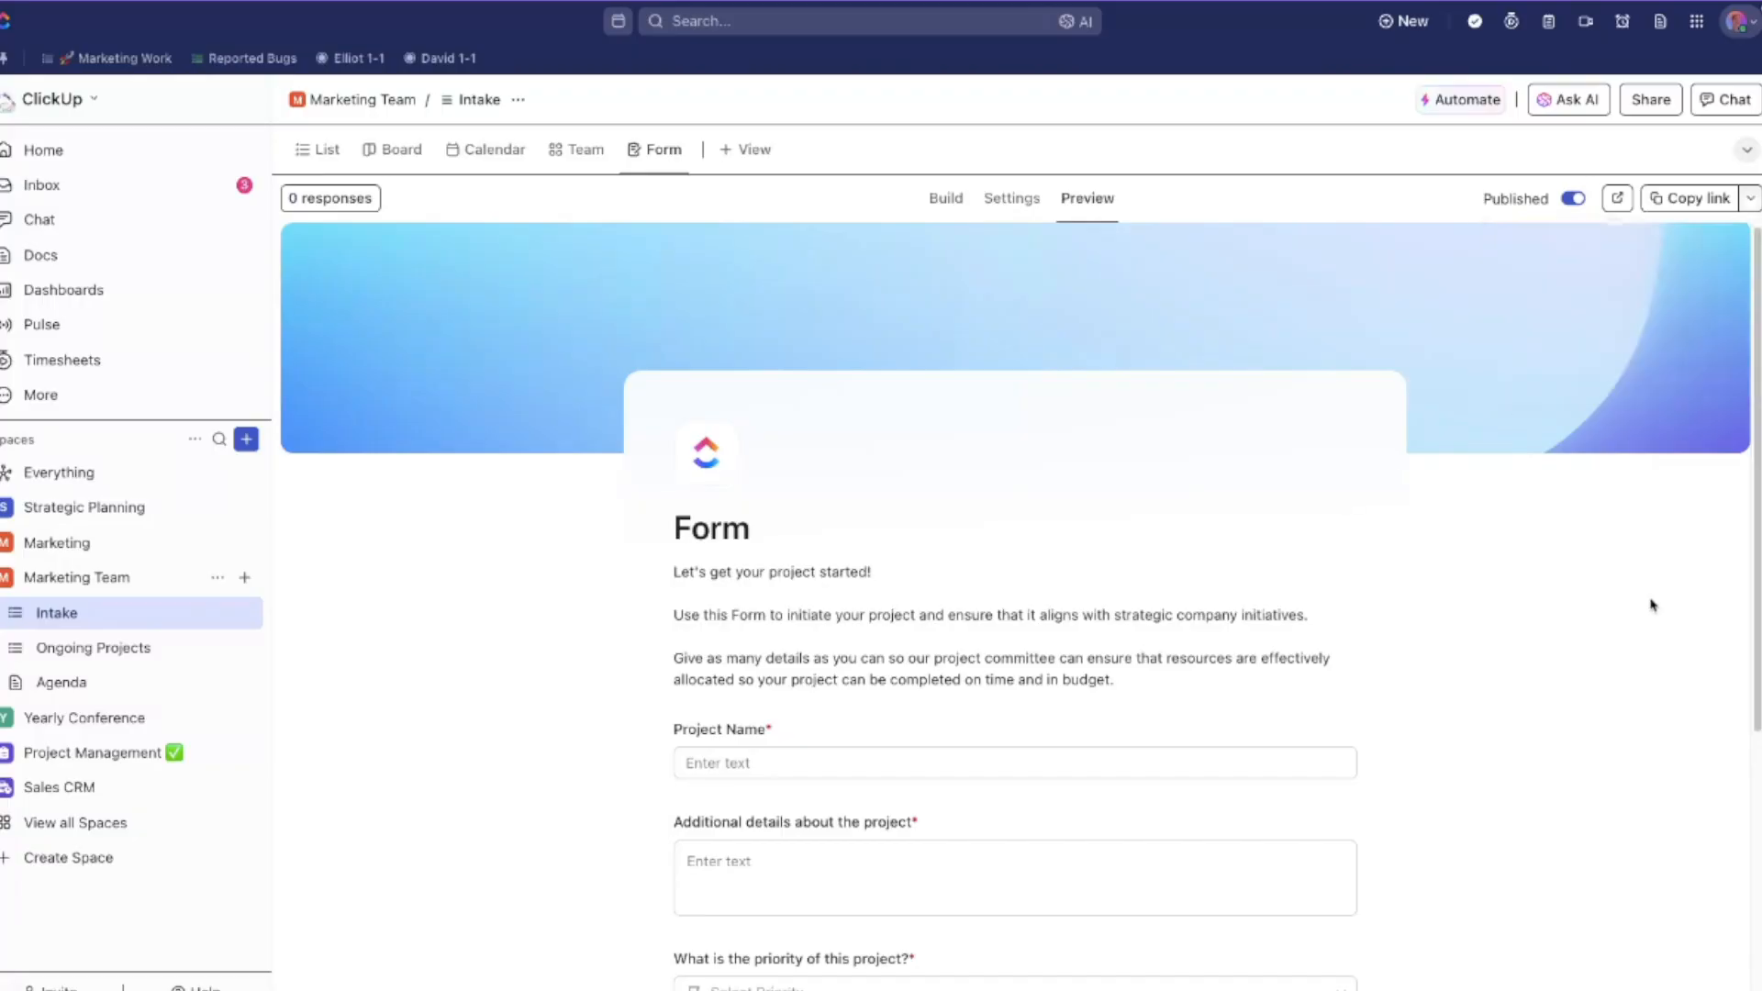
# - Review the intake form's submission settings, focusing on who the tasks it creates are assigned to
pyautogui.click(1034, 201)
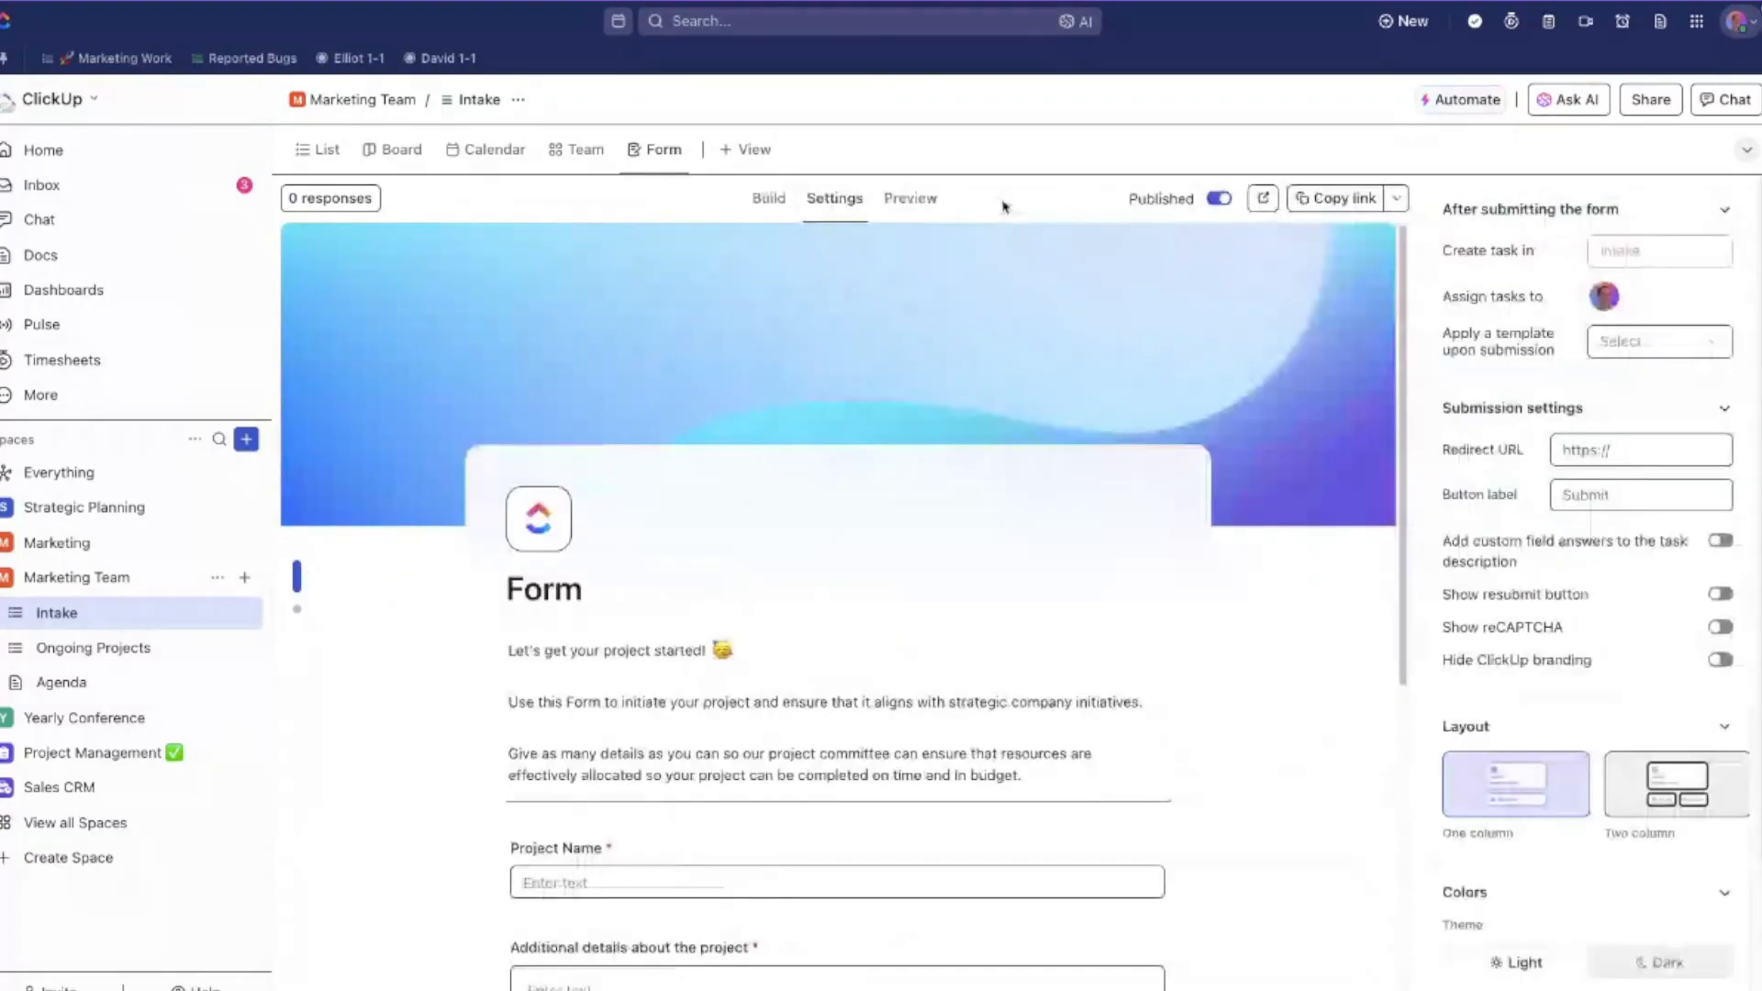
pyautogui.moveTo(1444, 297); pyautogui.dragTo(1549, 296)
pyautogui.moveTo(1613, 306)
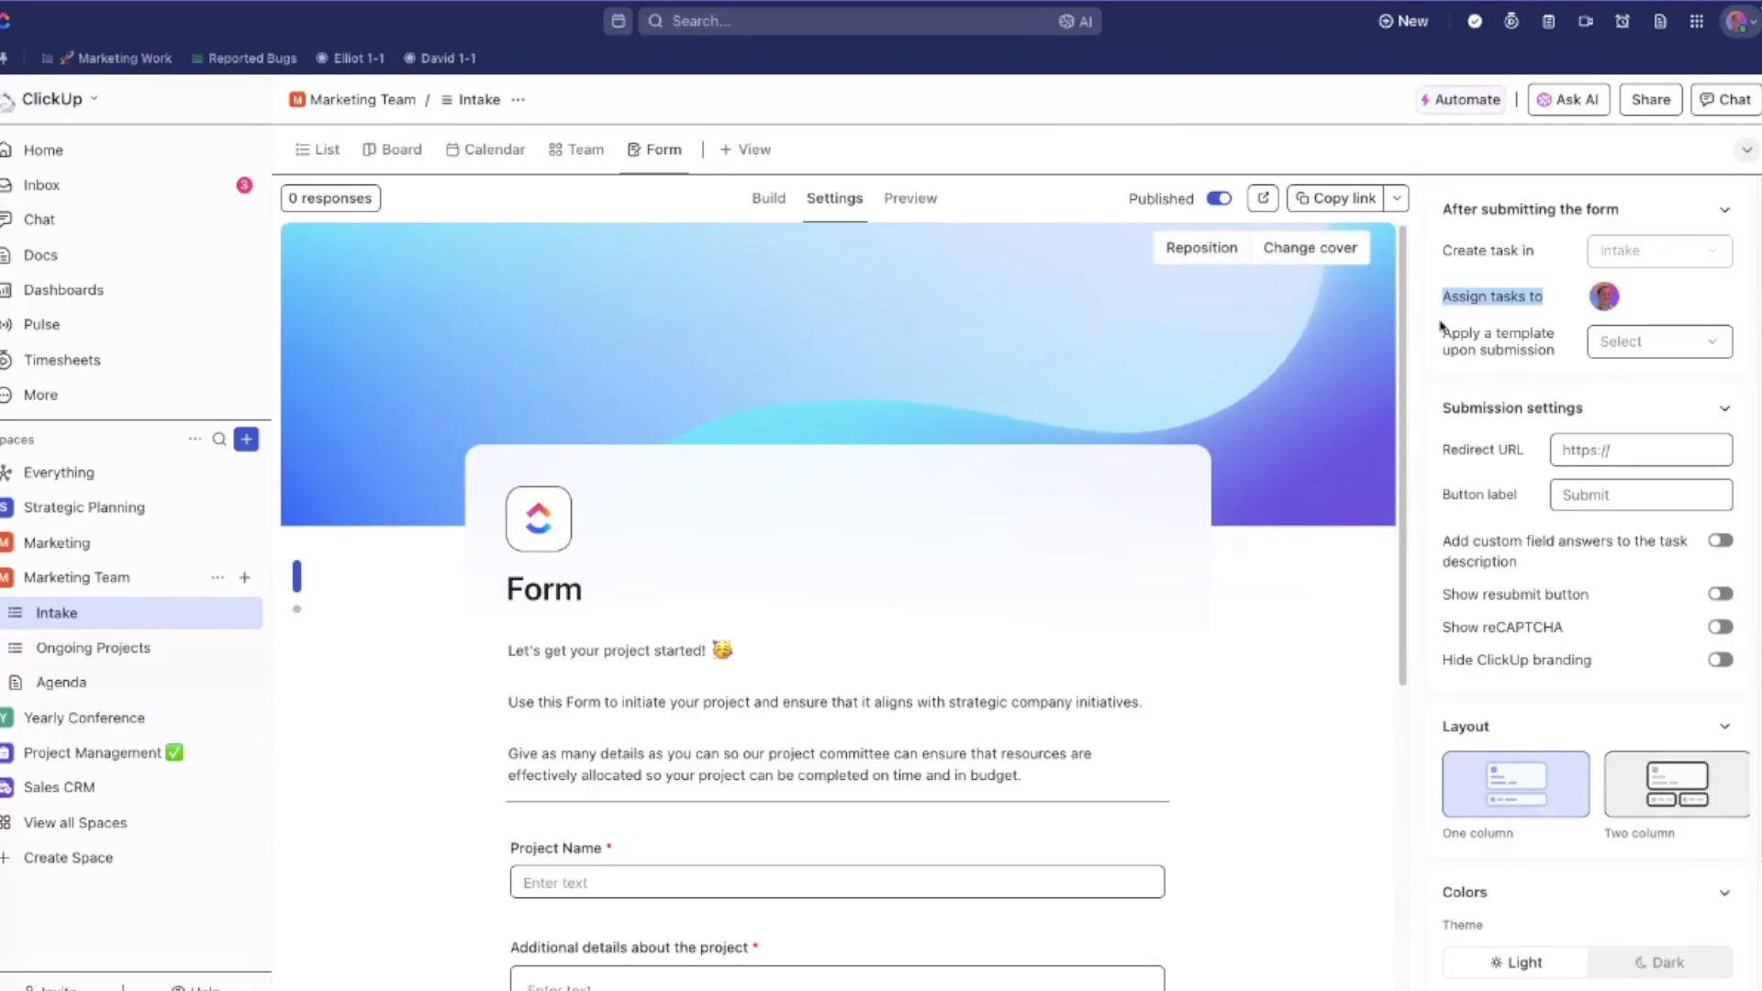
pyautogui.click(1487, 306)
pyautogui.moveTo(1453, 306); pyautogui.dragTo(1601, 299)
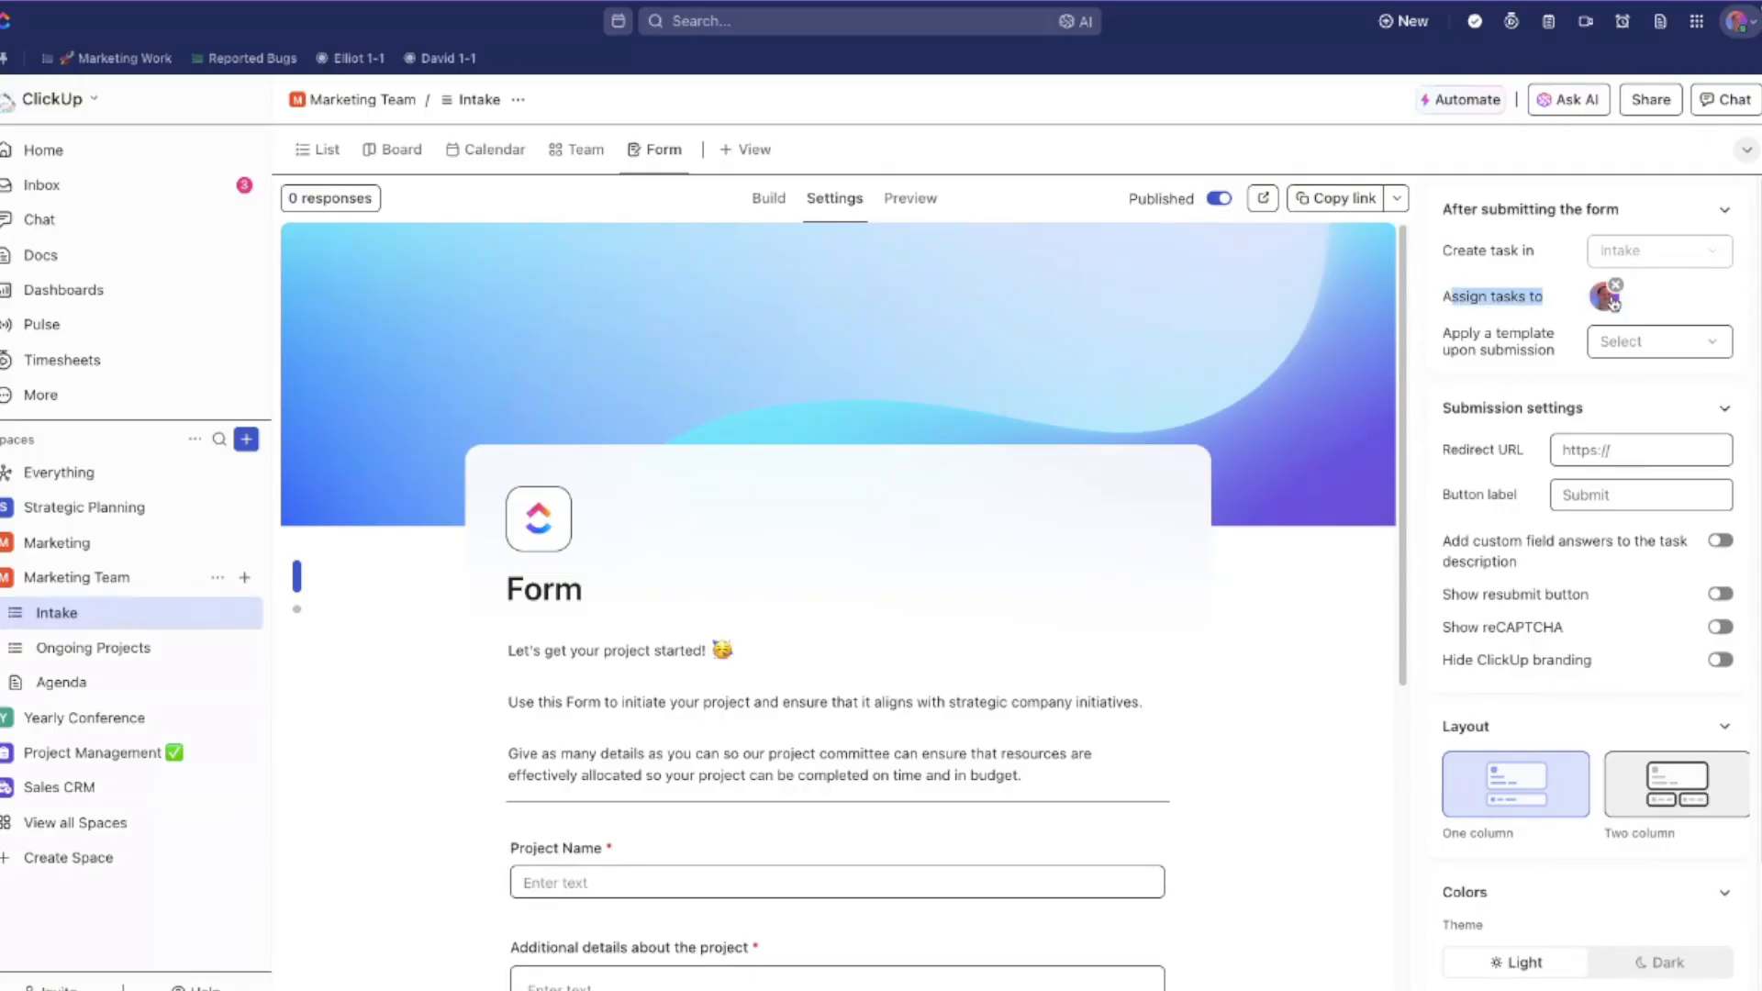
pyautogui.moveTo(1613, 304)
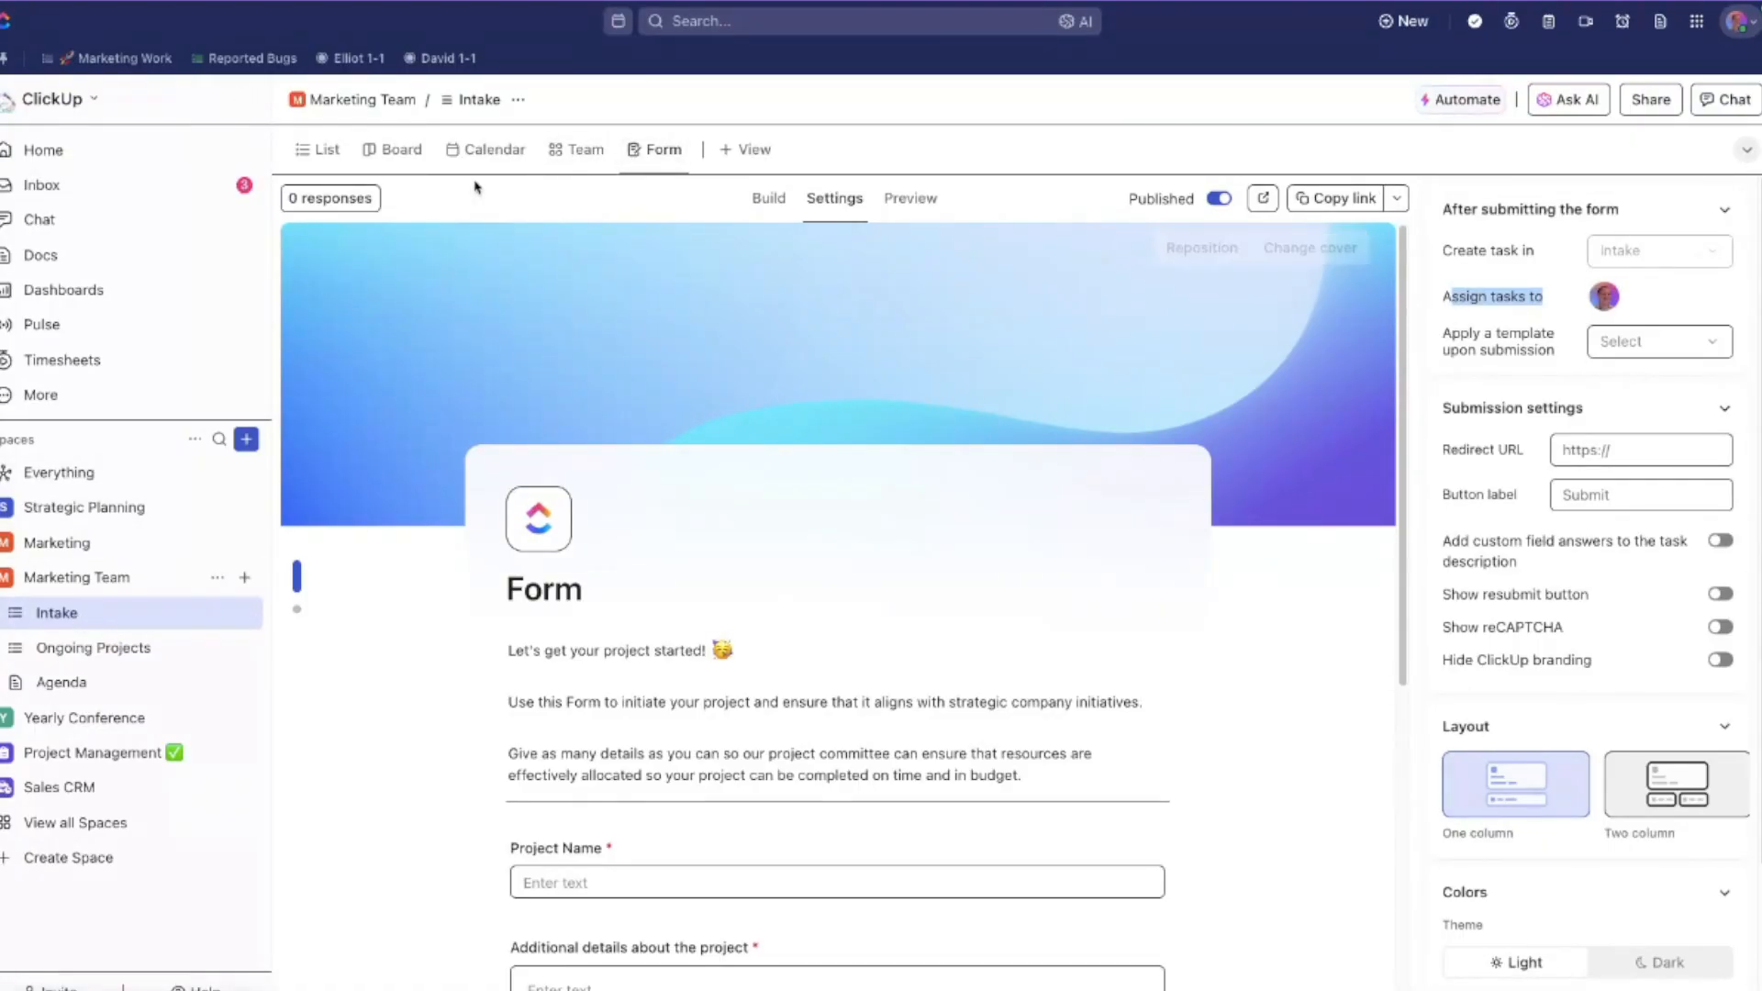
# - Look over the Intake list's automation options and the new automation builder, and close it without creating a rule
pyautogui.click(321, 149)
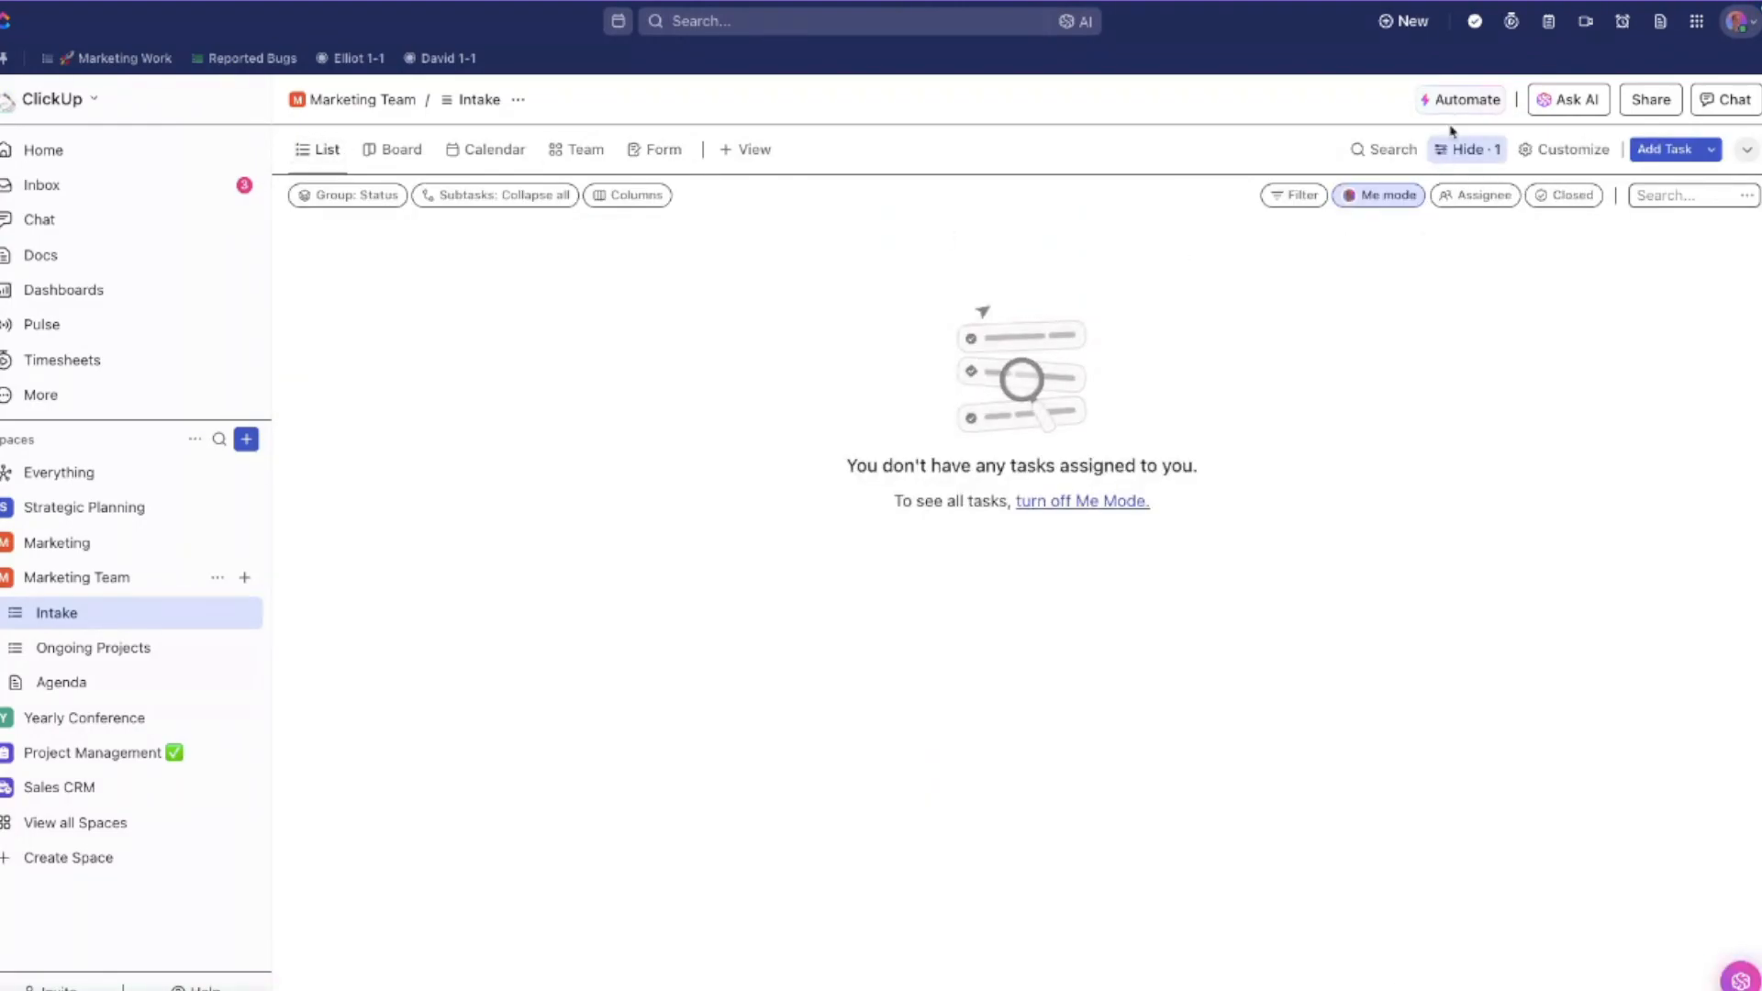
pyautogui.click(1473, 103)
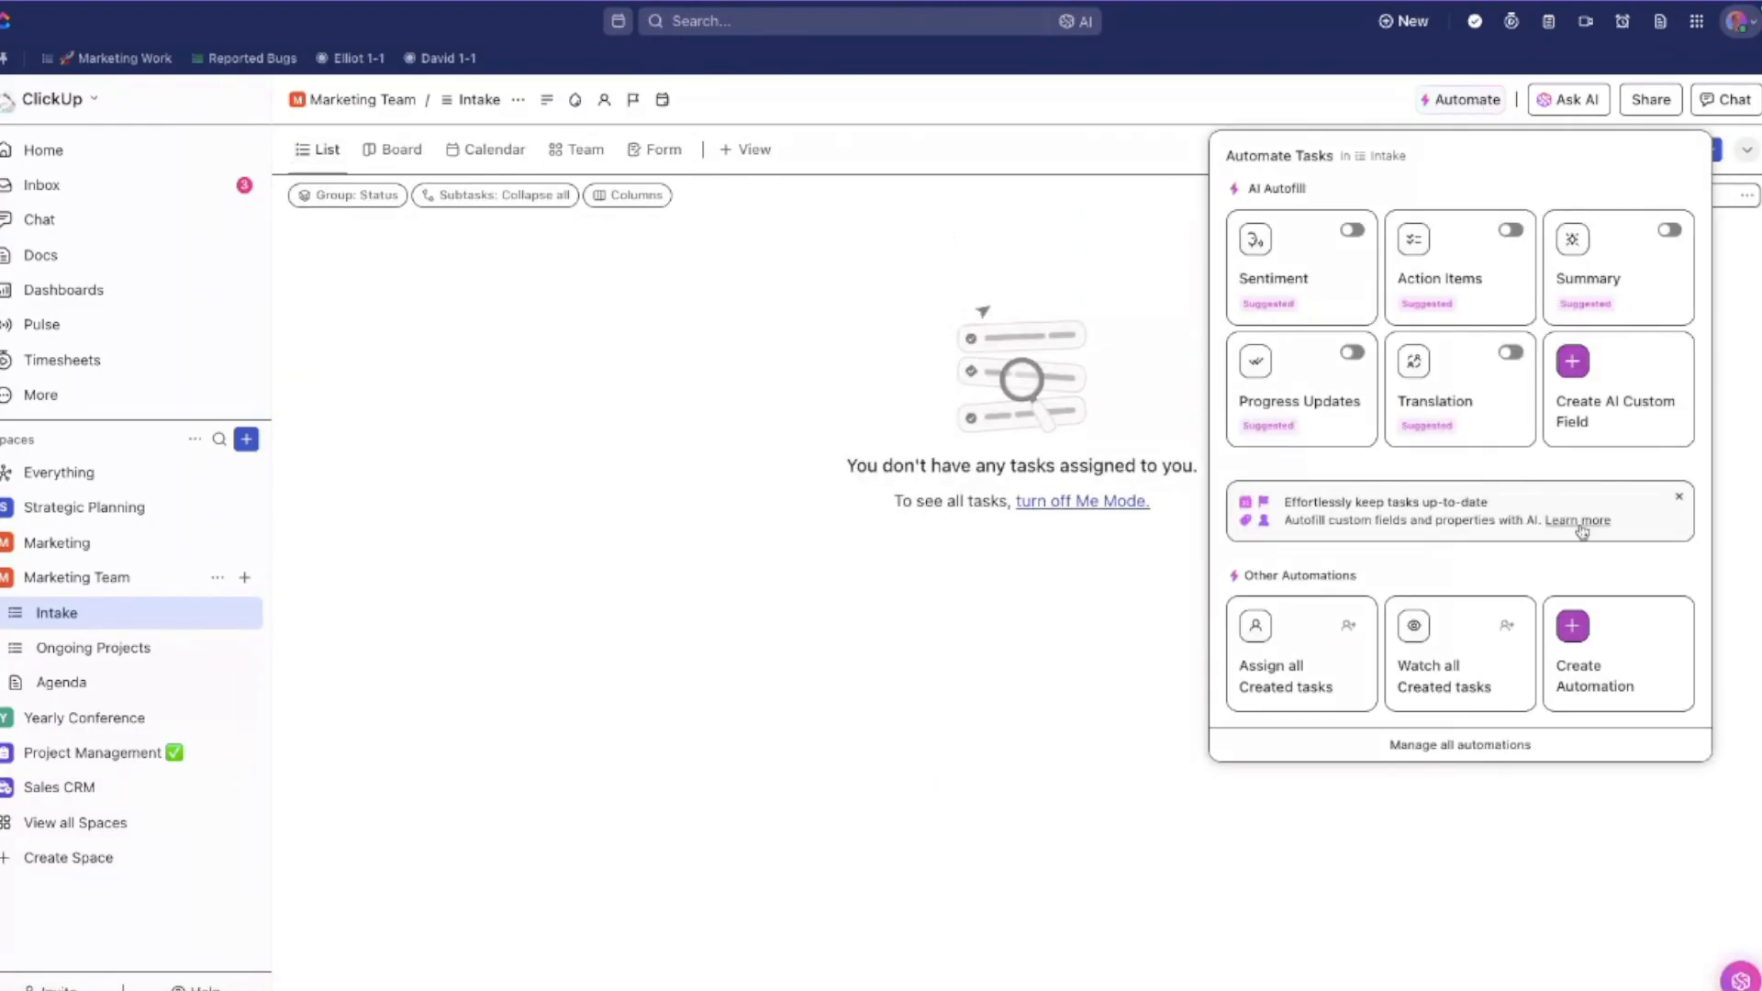
pyautogui.click(1598, 664)
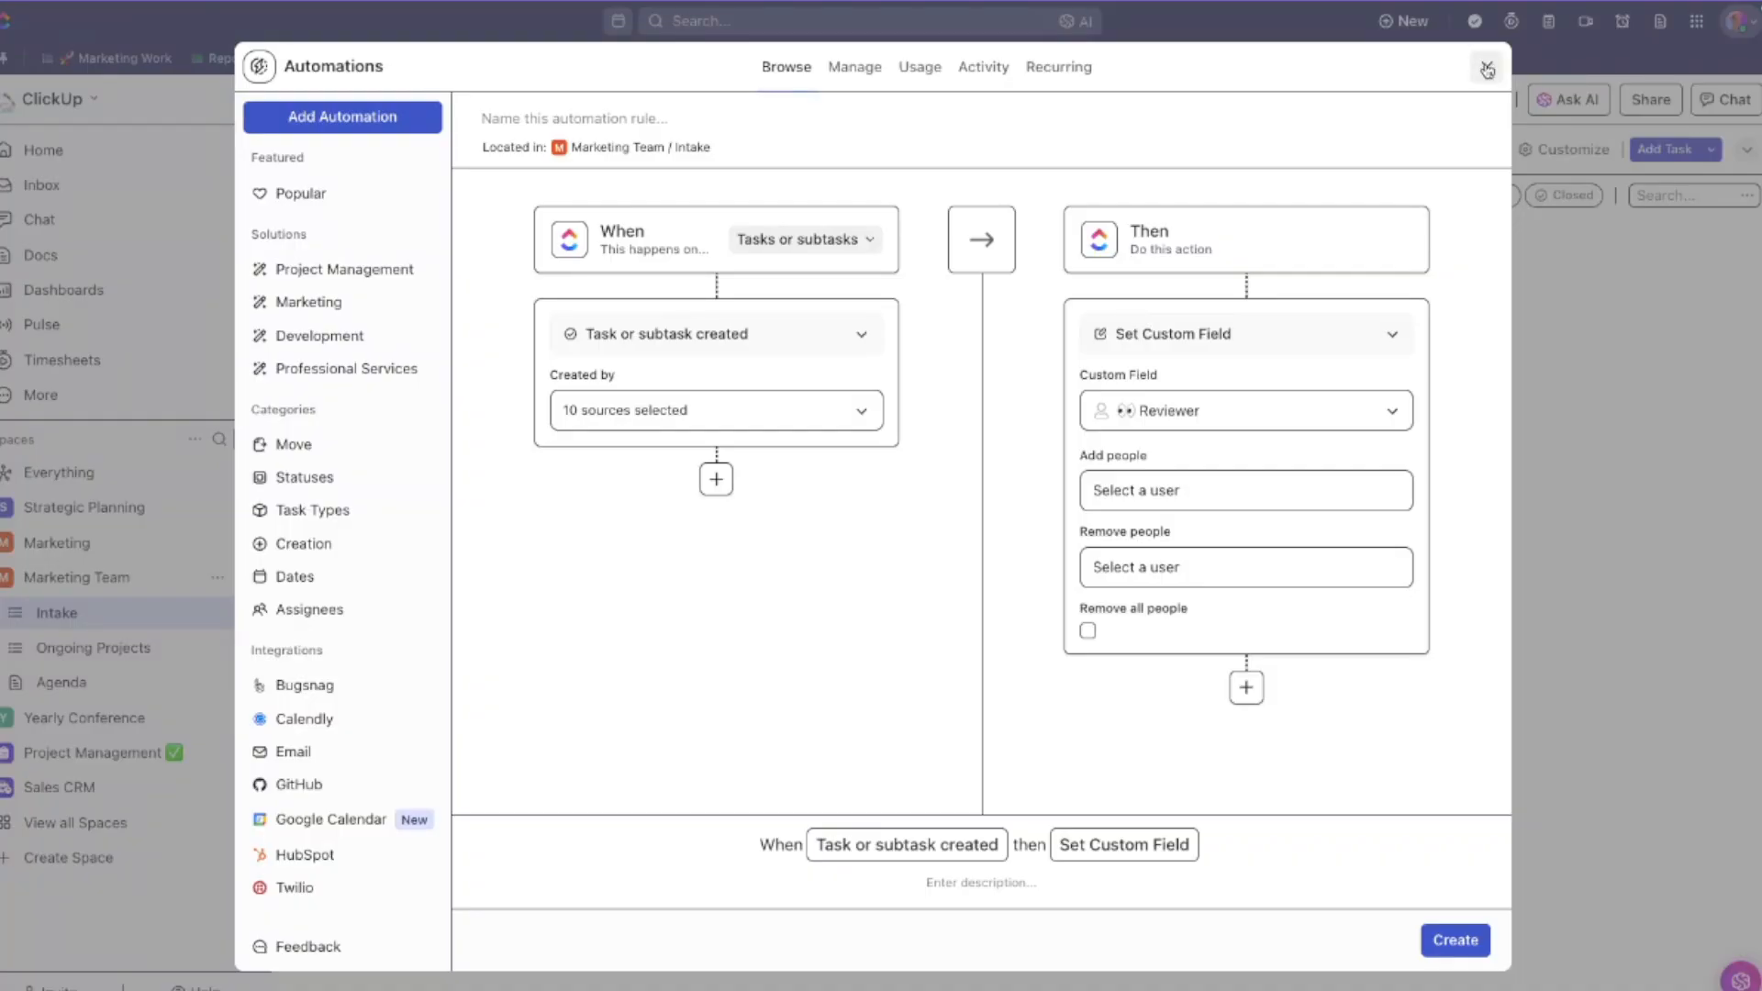
pyautogui.click(1487, 69)
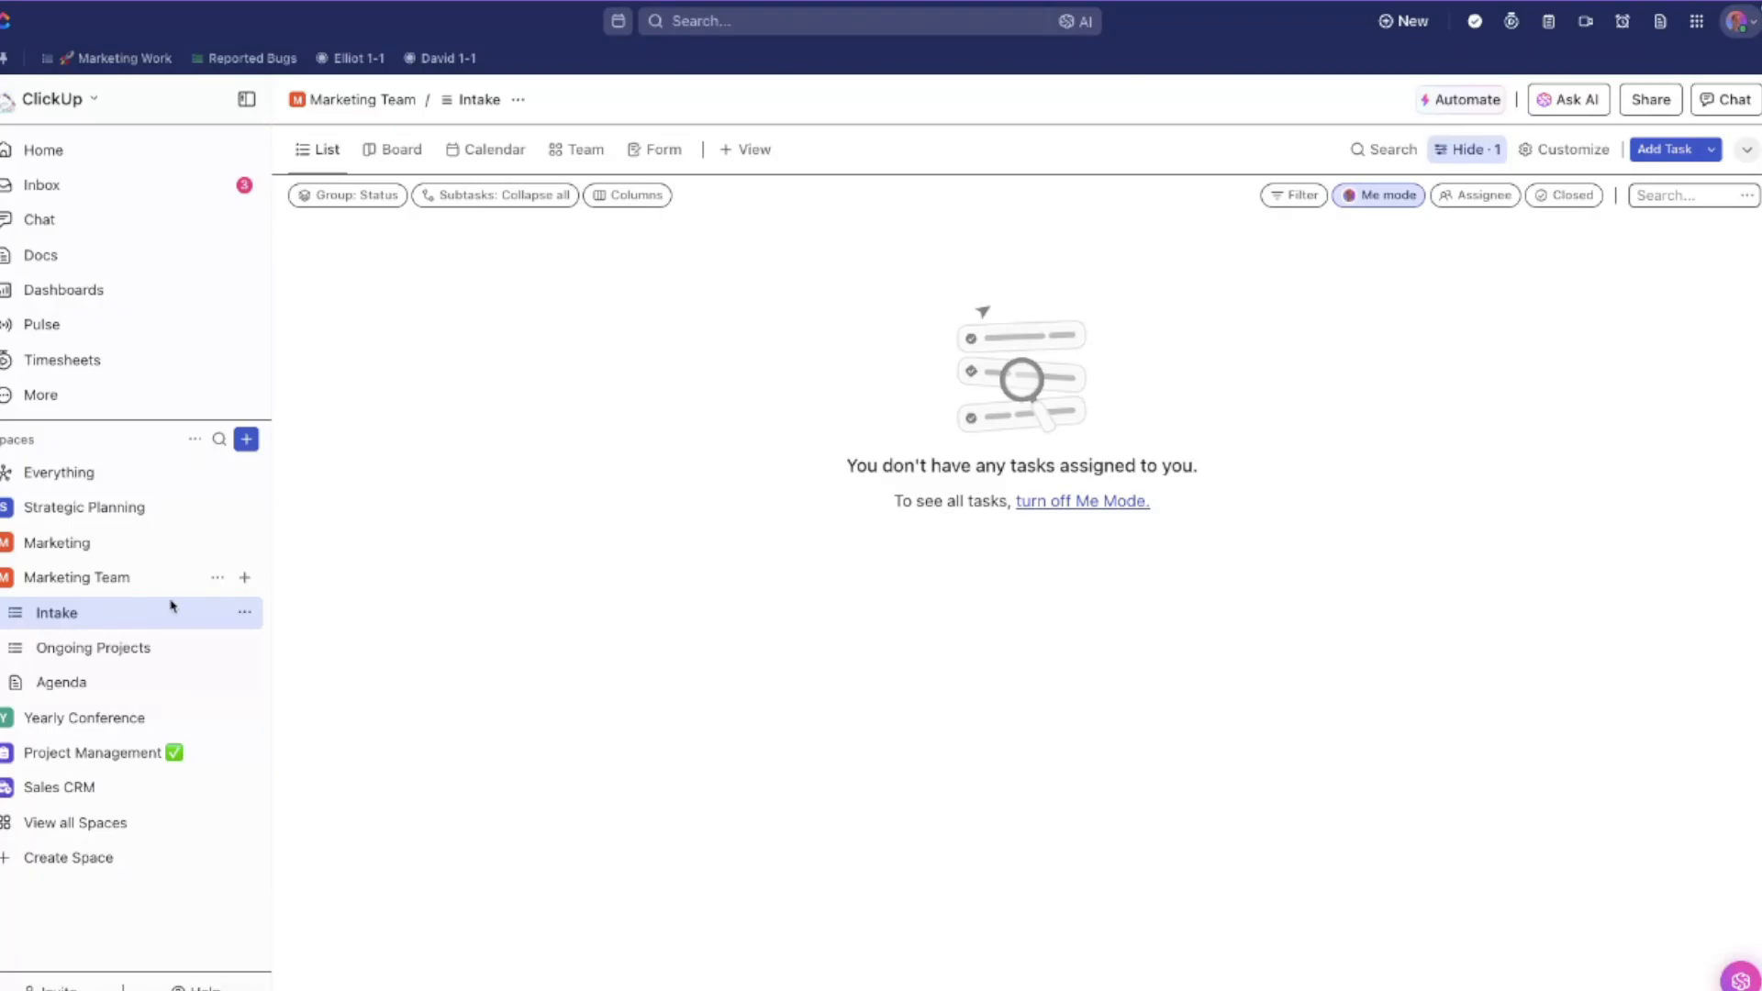
# - Turn off Me mode in the list views of both Intake and Ongoing Projects in the Marketing Team Space
pyautogui.click(92, 661)
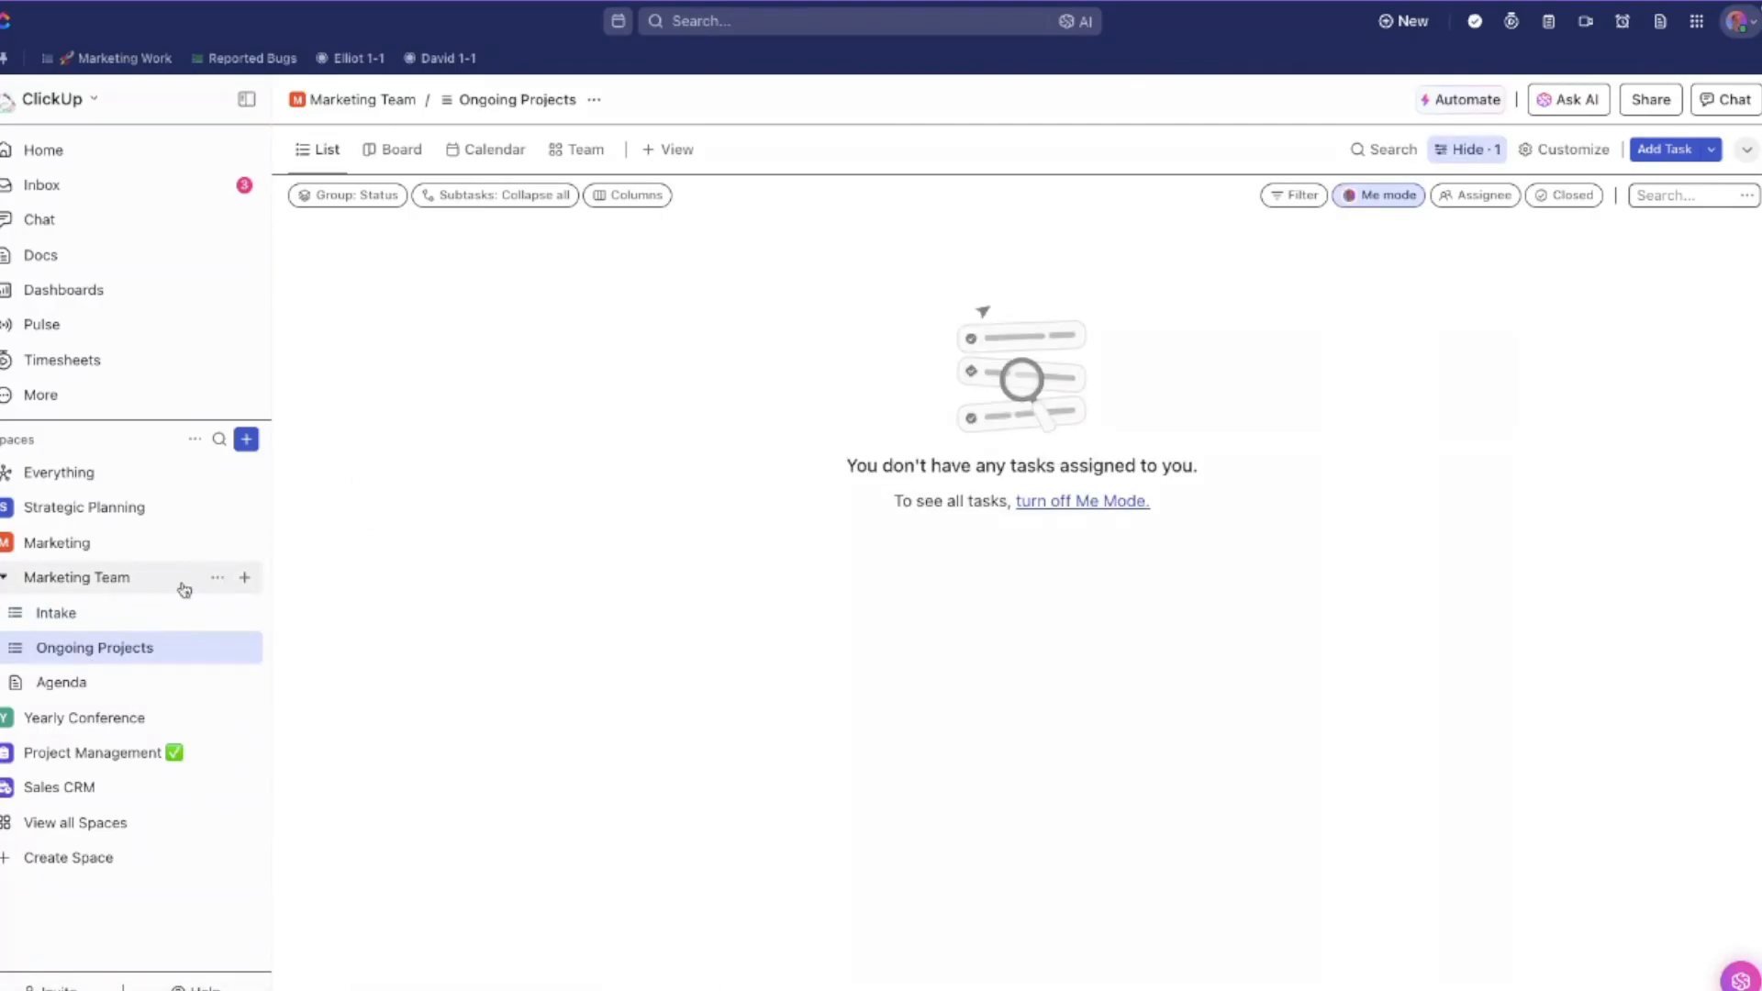
pyautogui.click(117, 620)
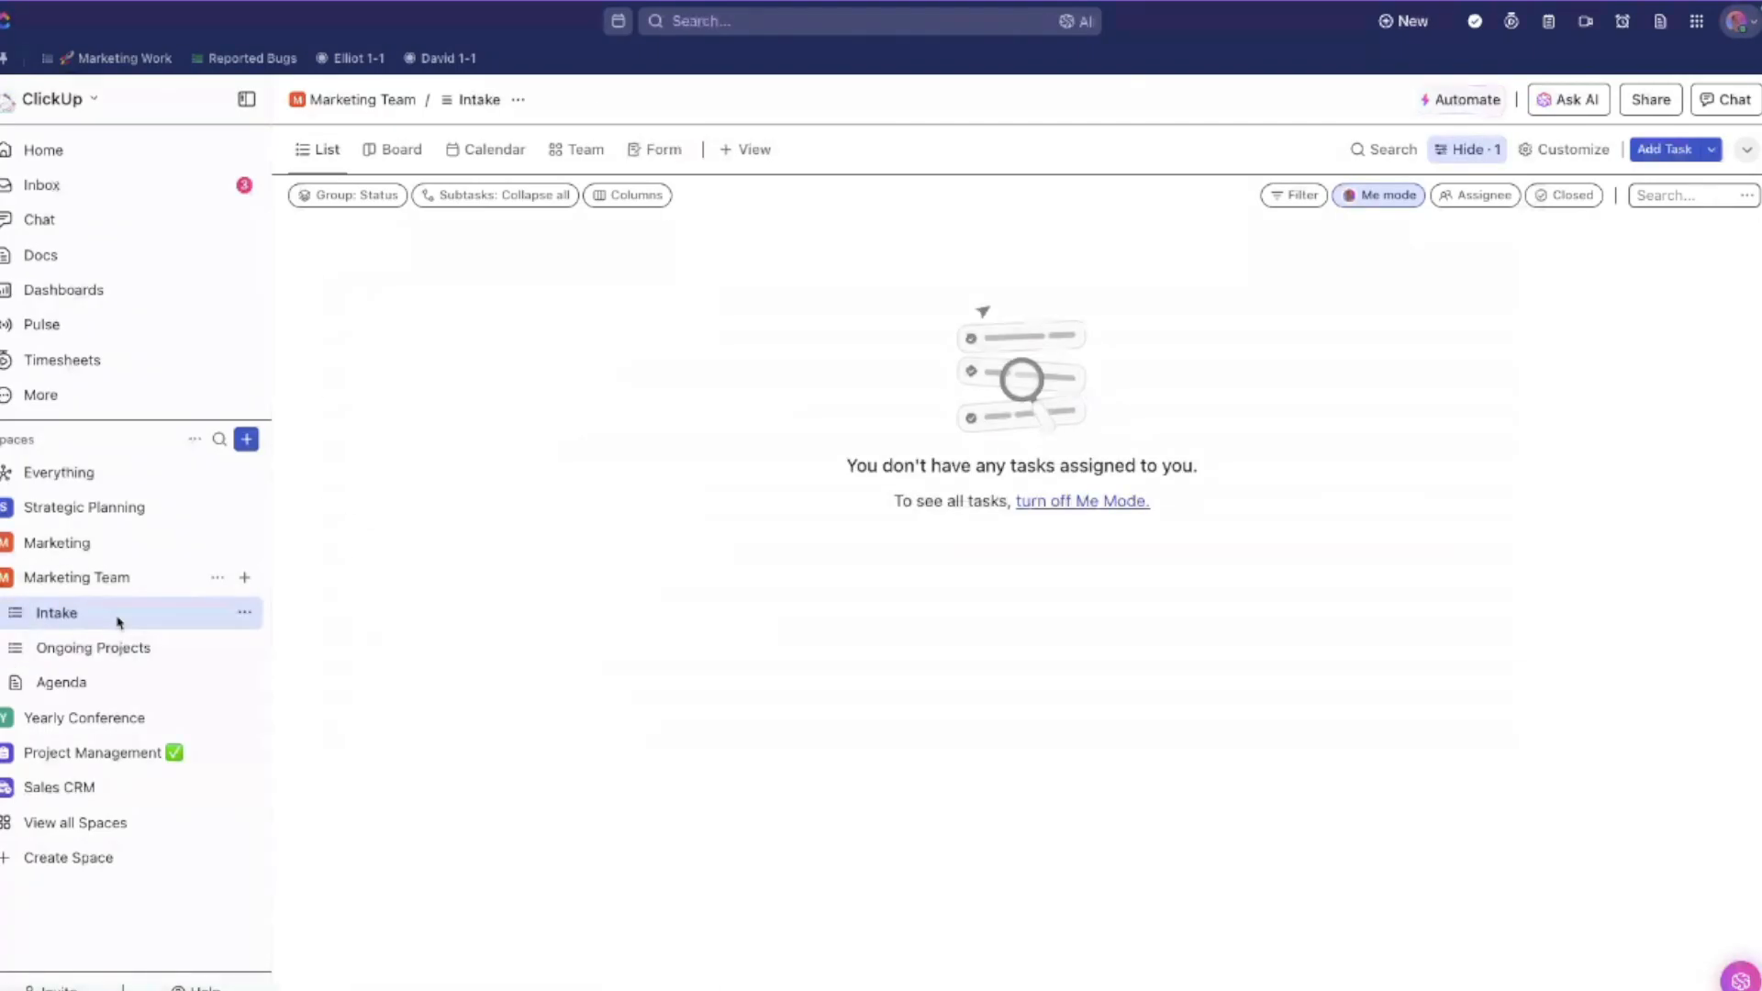
pyautogui.click(1411, 206)
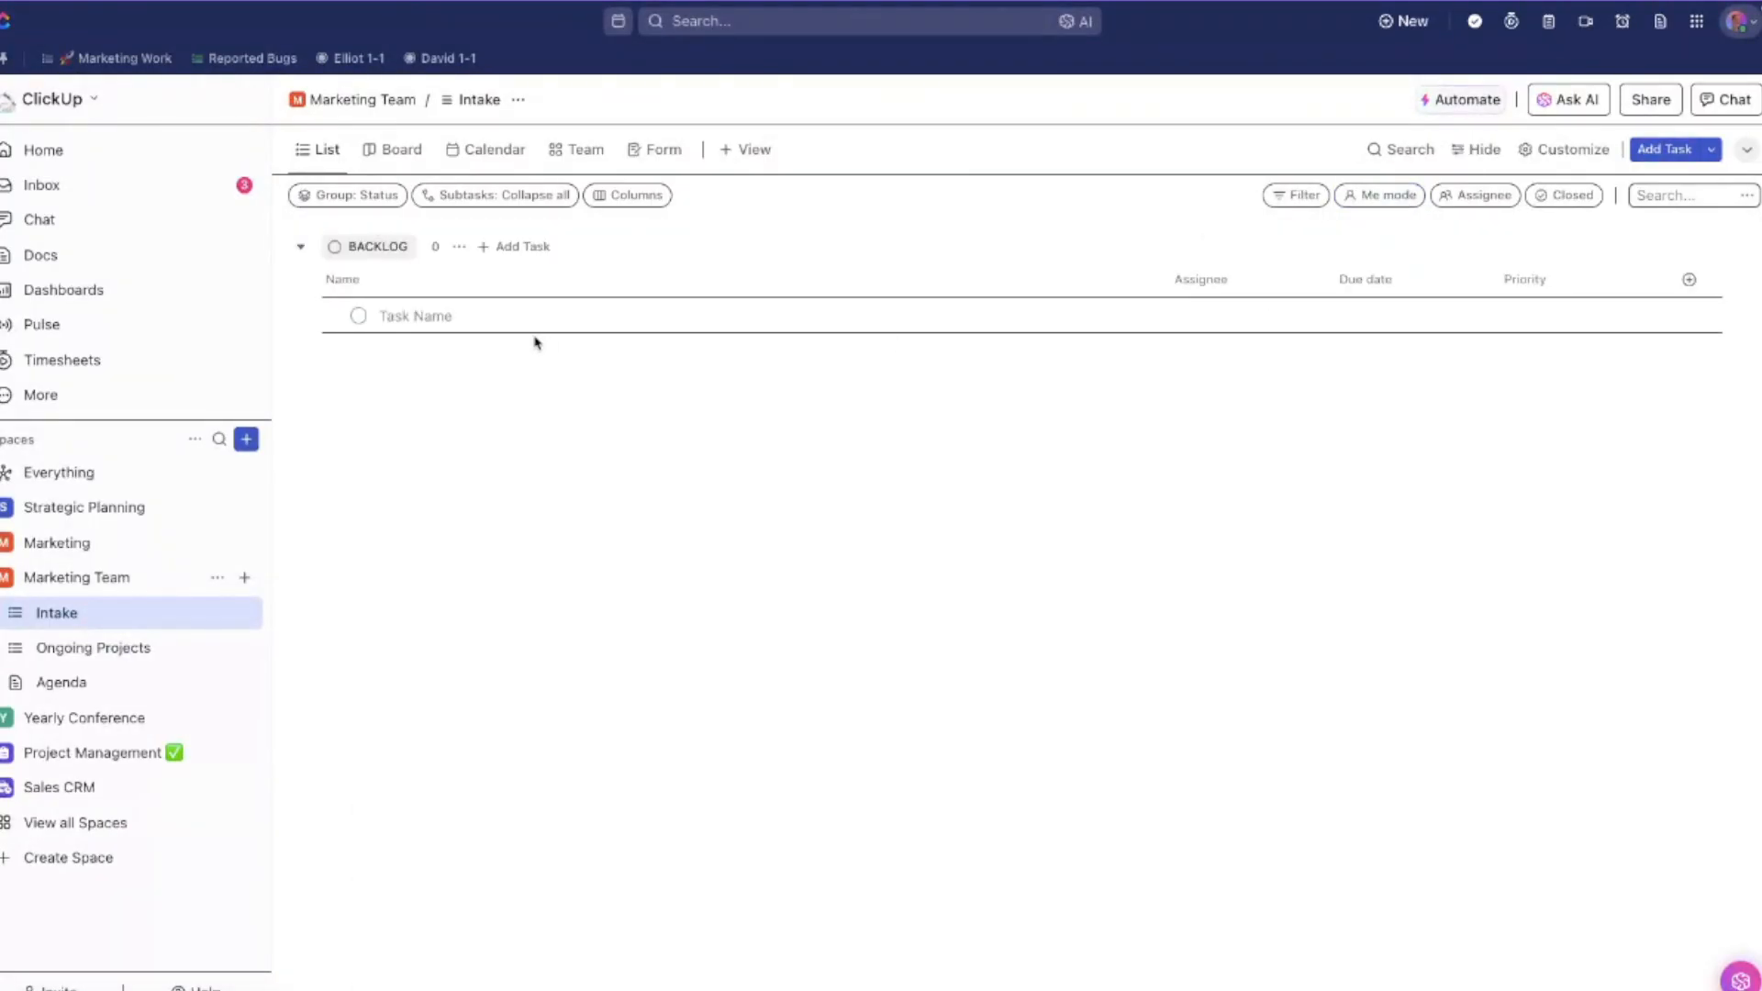
pyautogui.click(147, 648)
pyautogui.click(1380, 196)
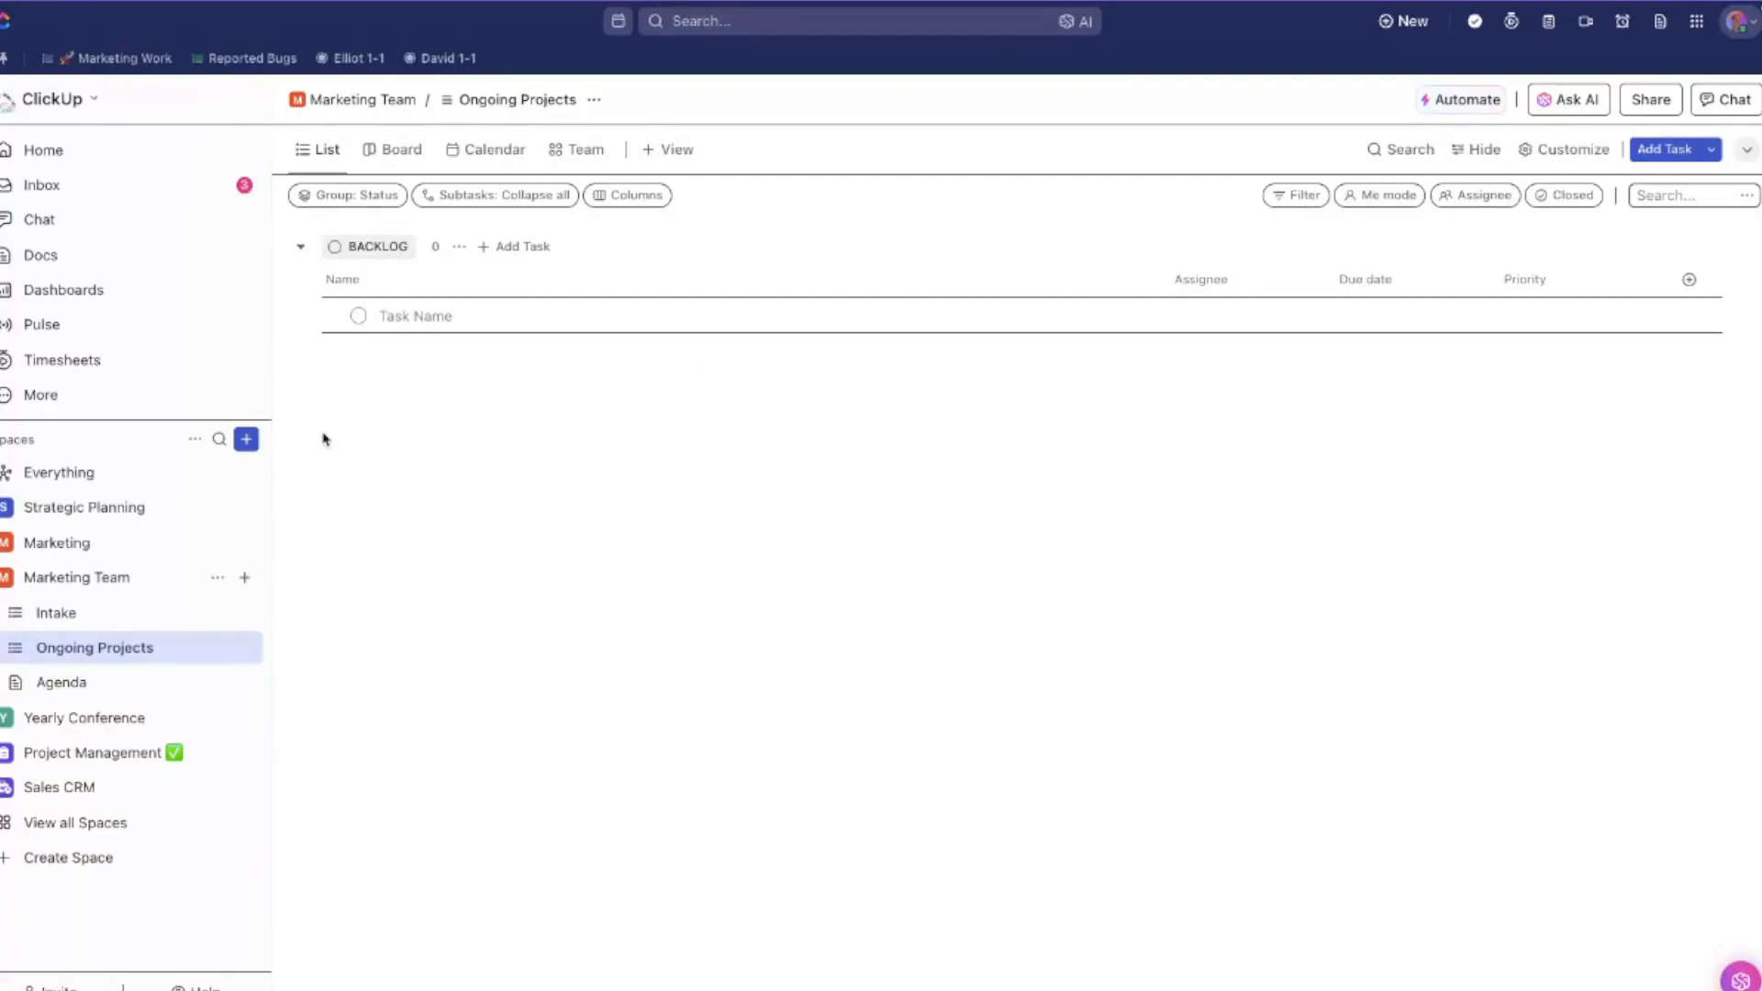
# - Open the Marketing Space's Campaigns list and browse the custom field types that can be added, including the People field's description
pyautogui.click(4, 543)
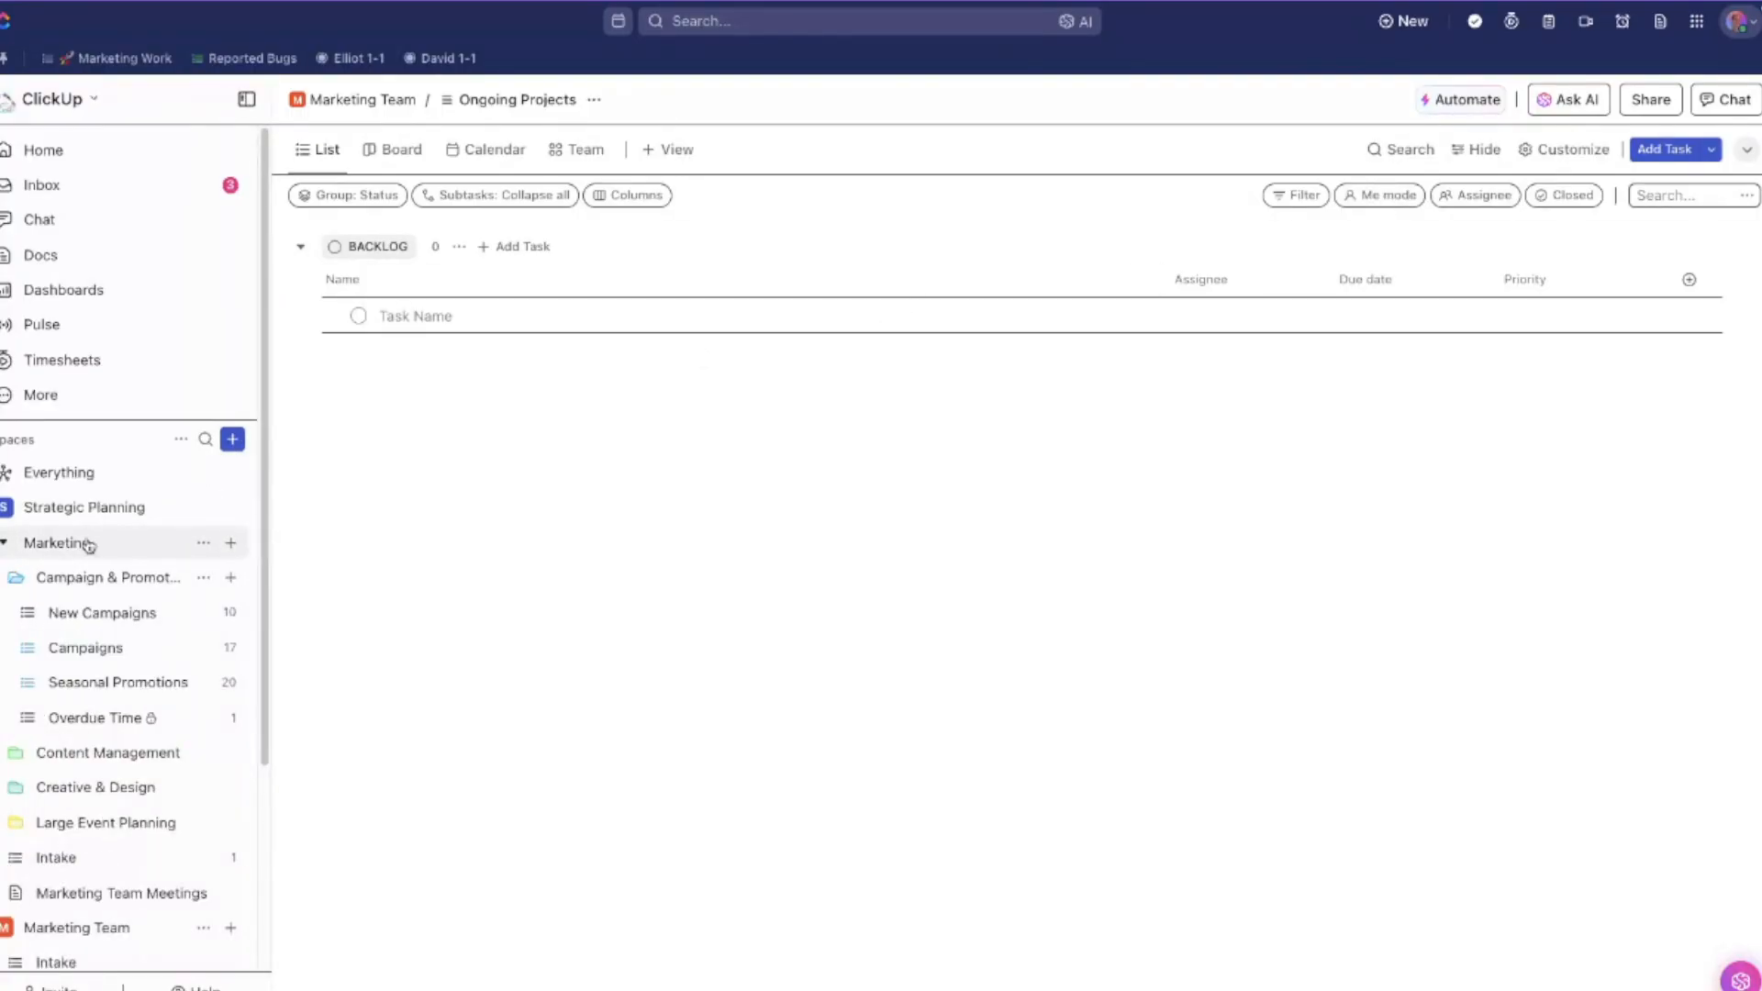
pyautogui.click(84, 648)
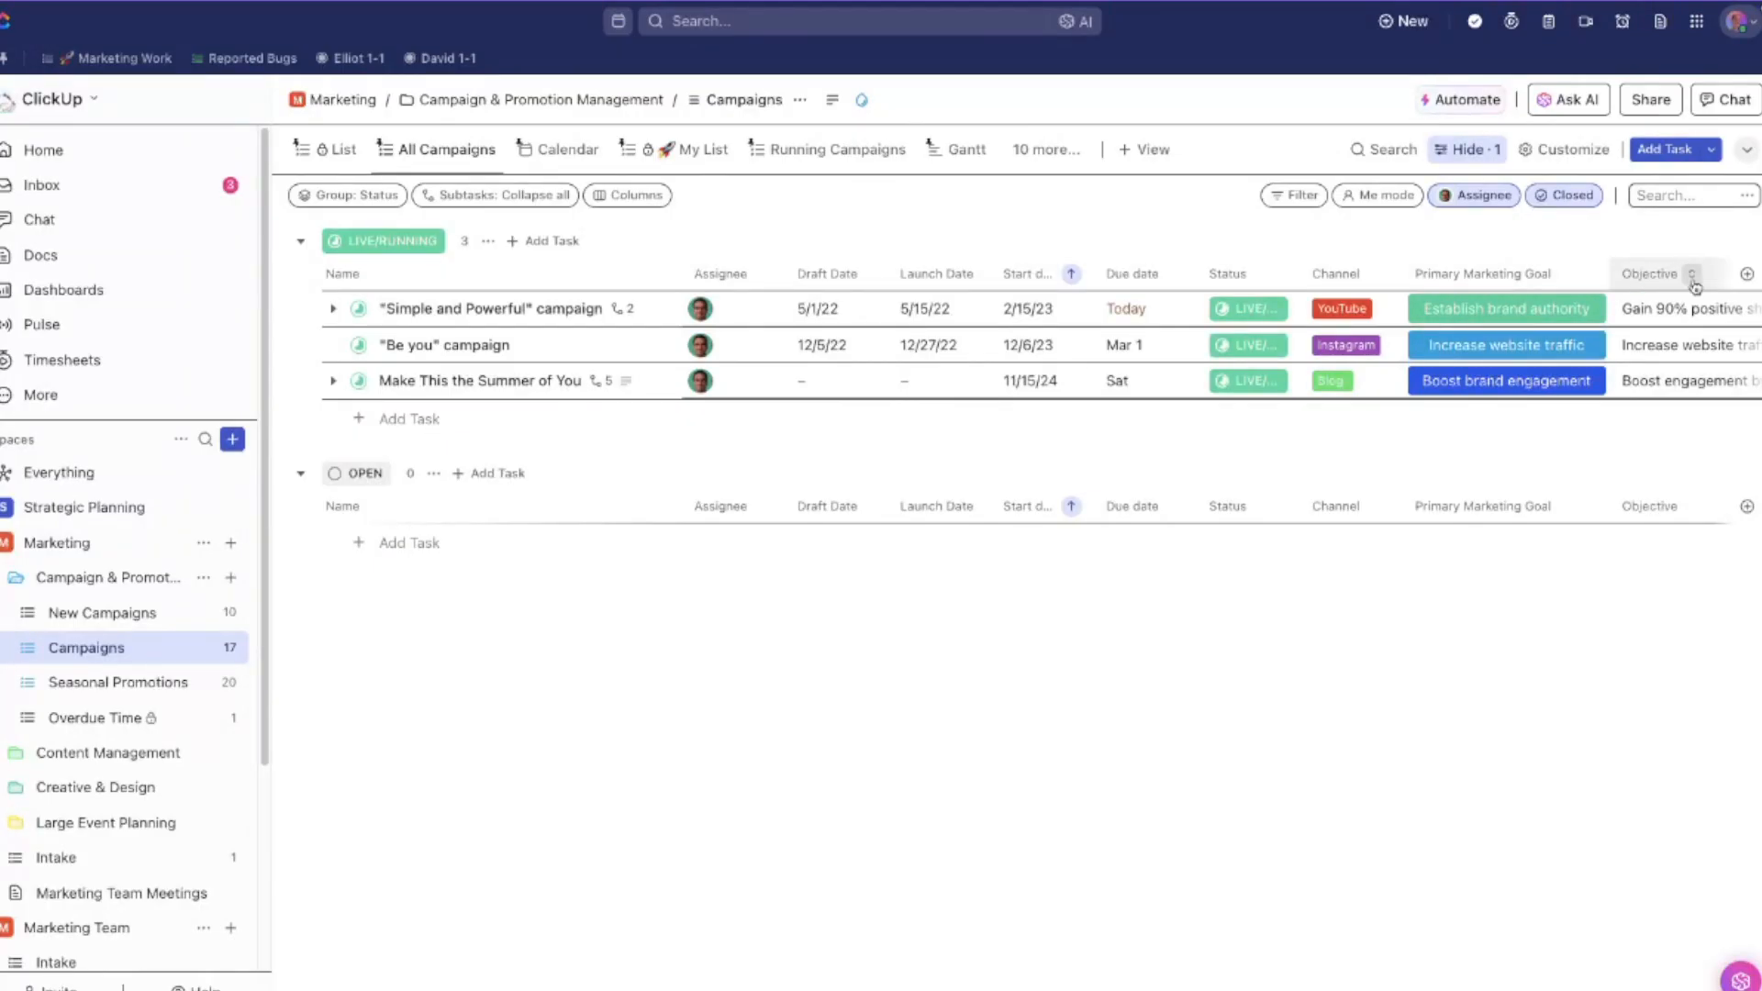
pyautogui.click(1748, 285)
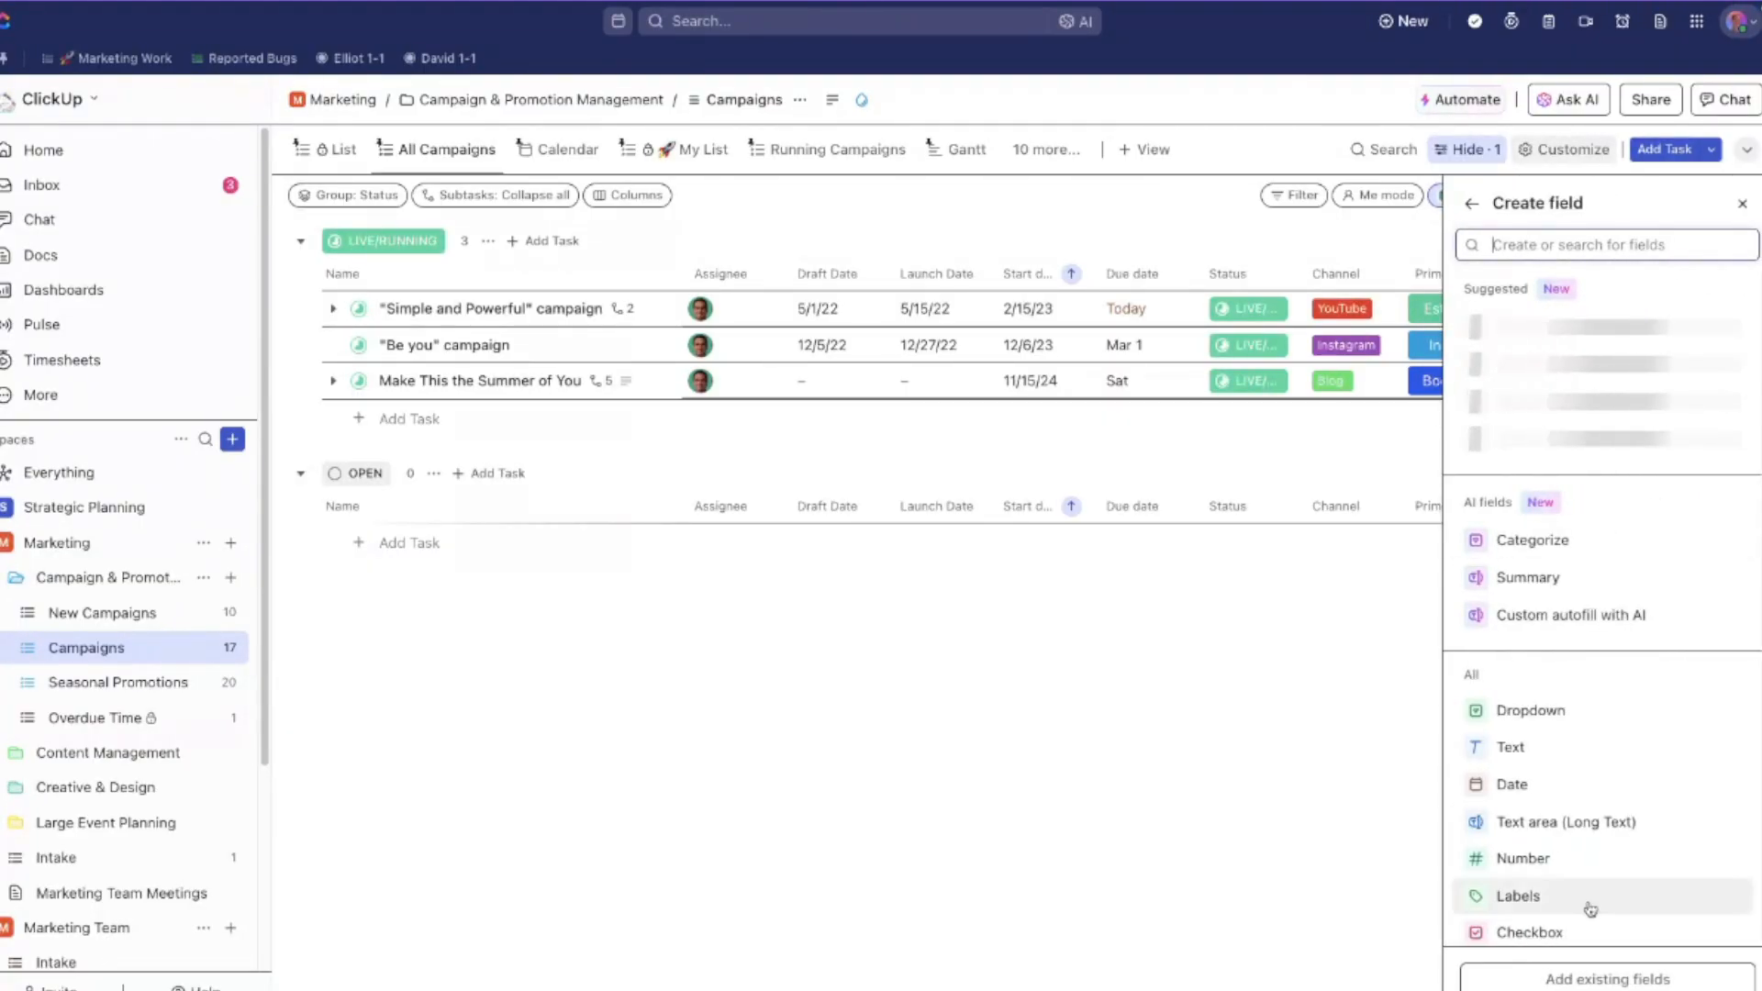
pyautogui.scroll(-5, 1633, 686)
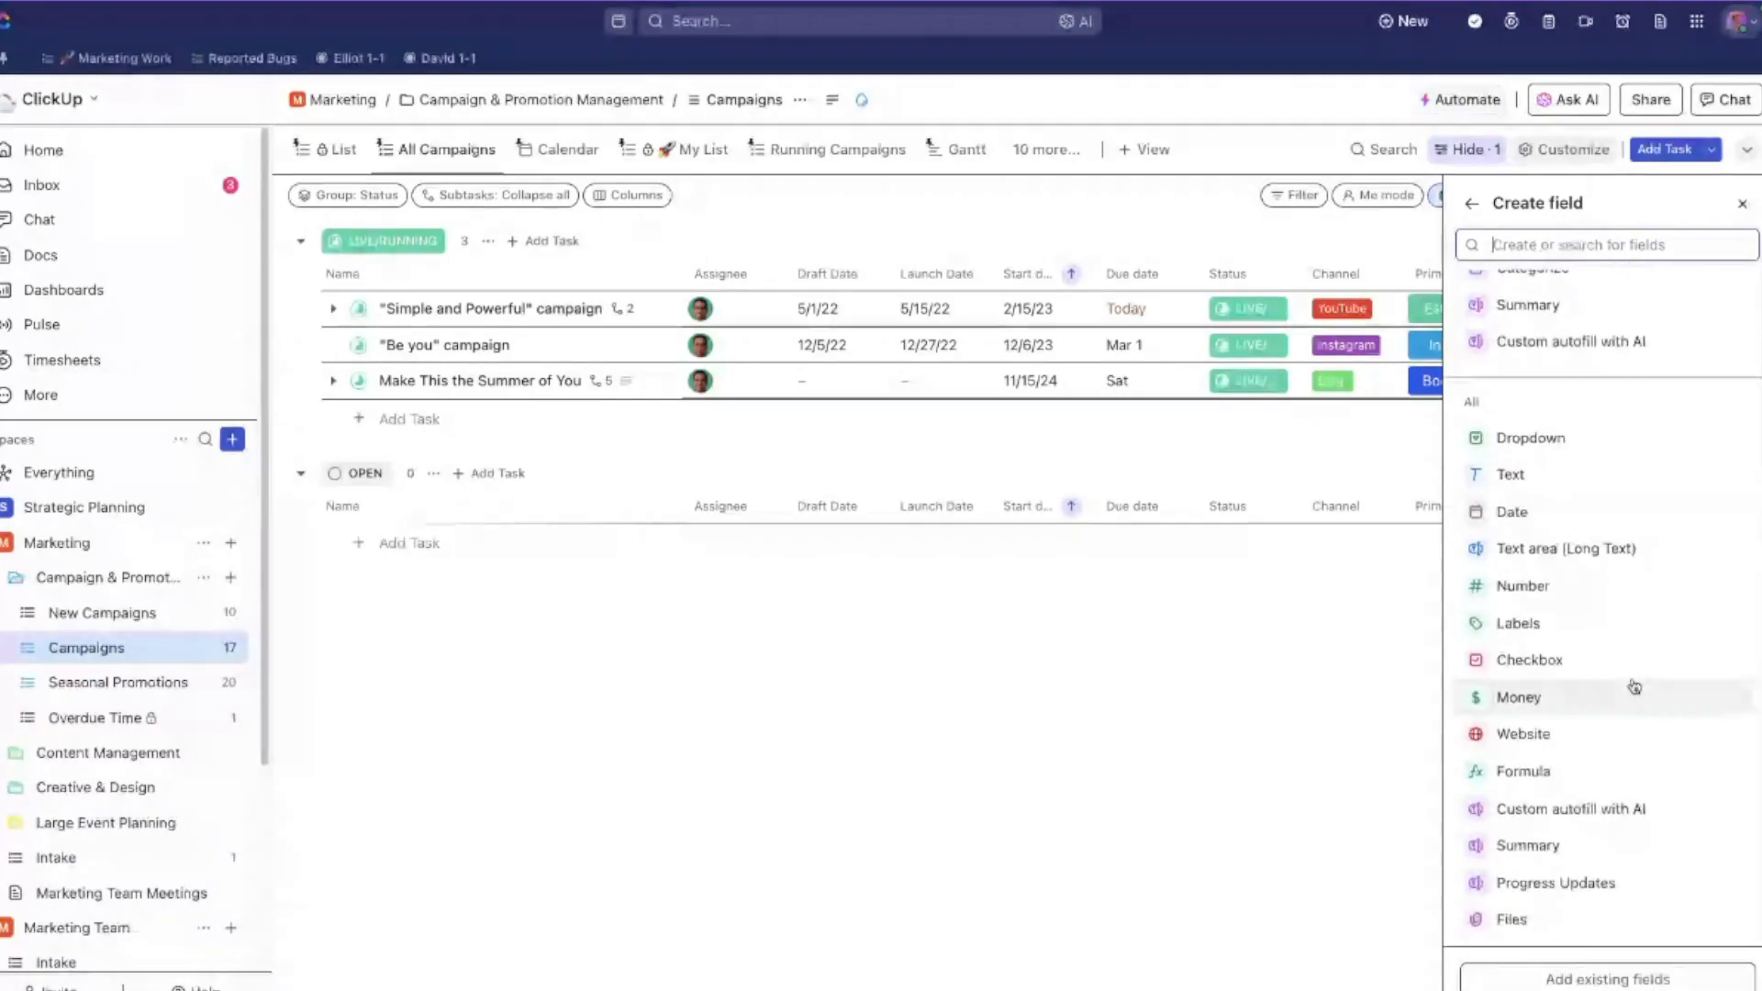
pyautogui.scroll(-1, 1635, 687)
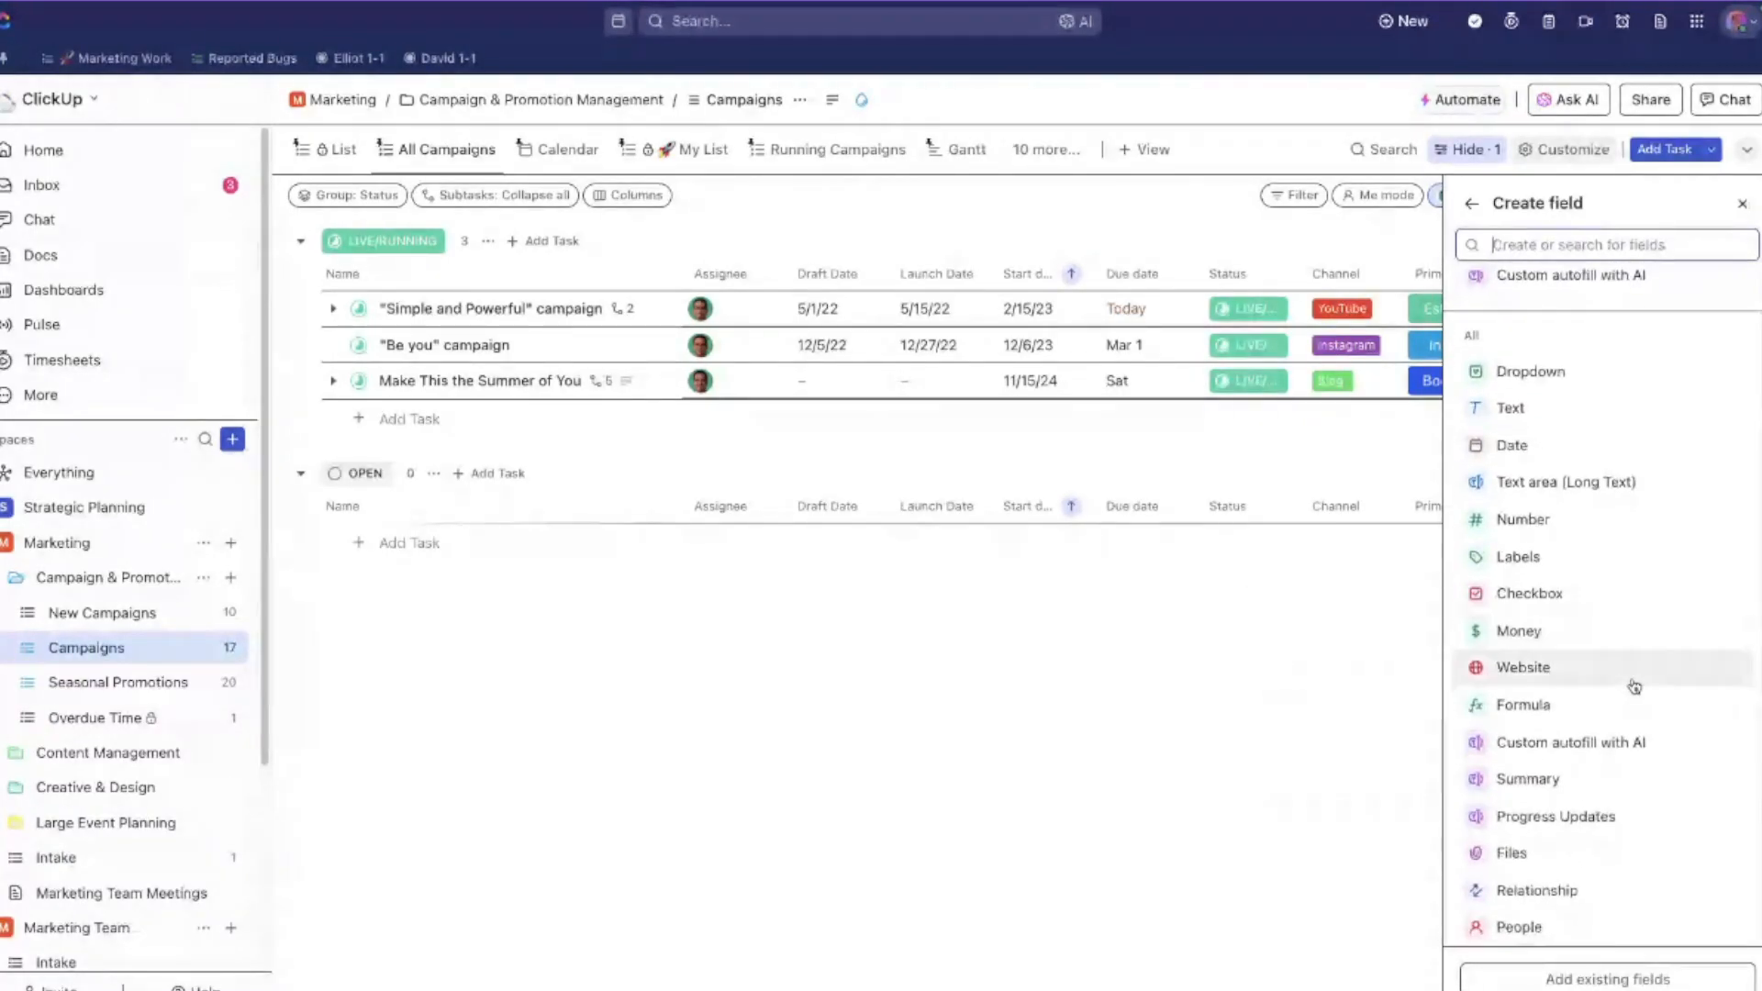
pyautogui.scroll(-1, 1634, 686)
pyautogui.scroll(-3, 1633, 686)
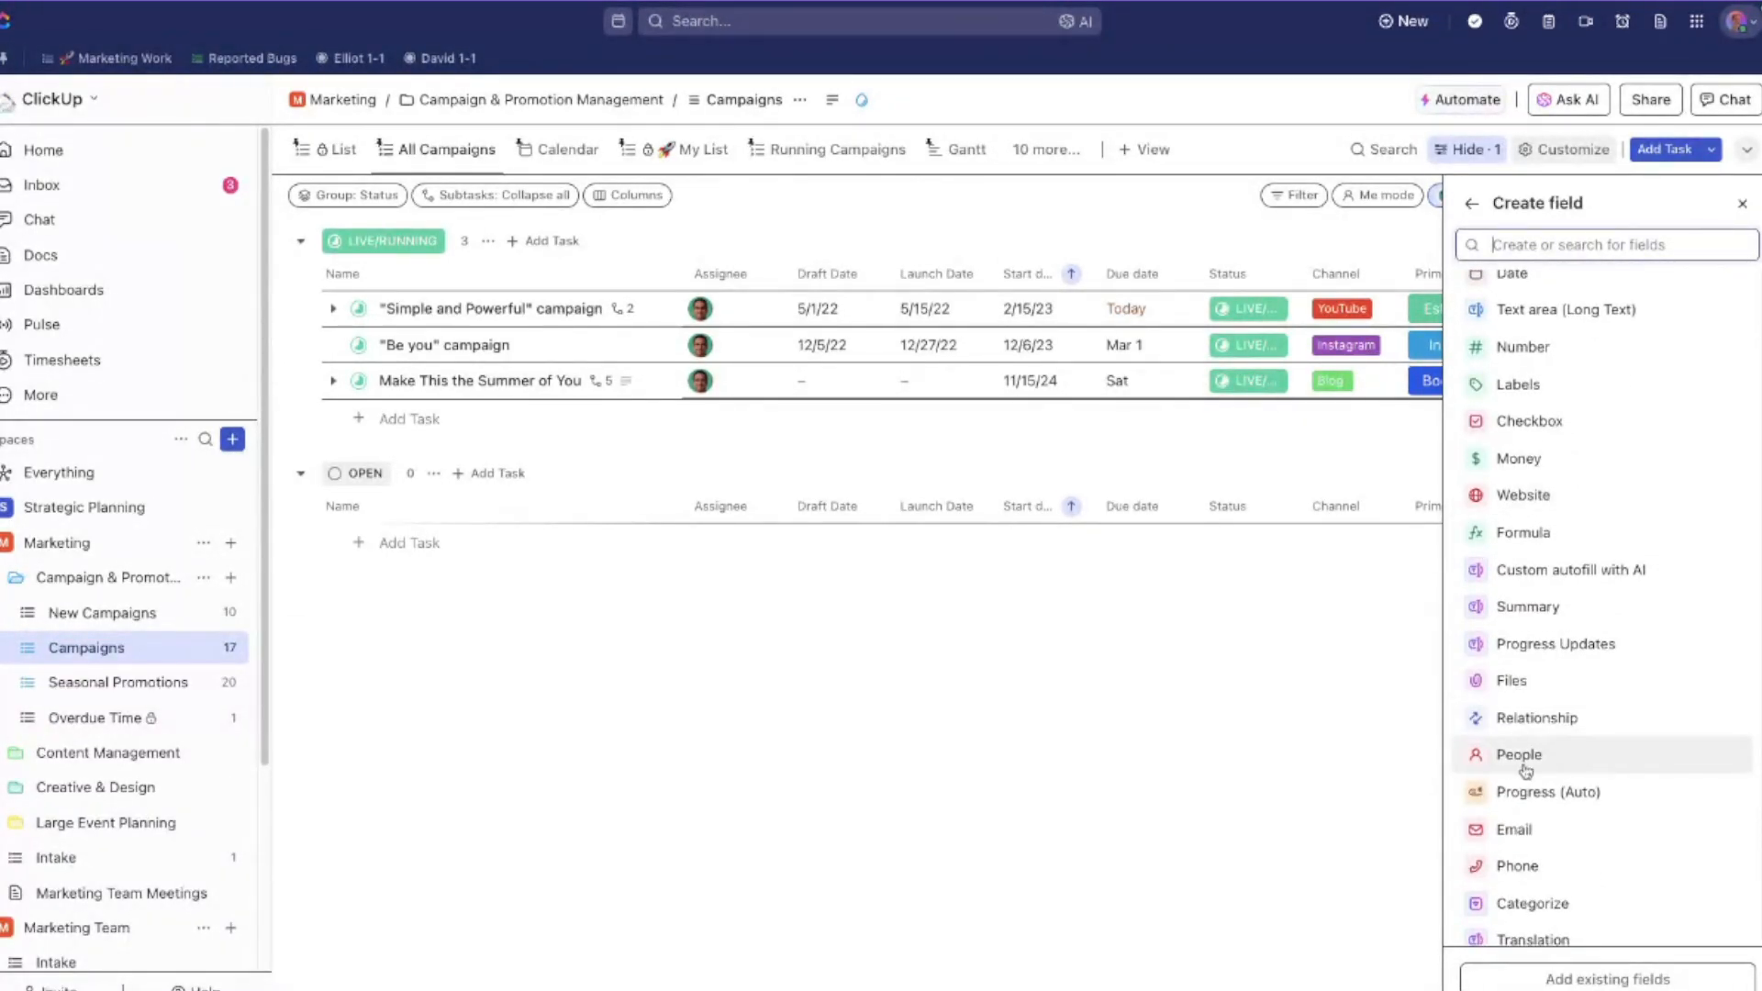
pyautogui.moveTo(1538, 760)
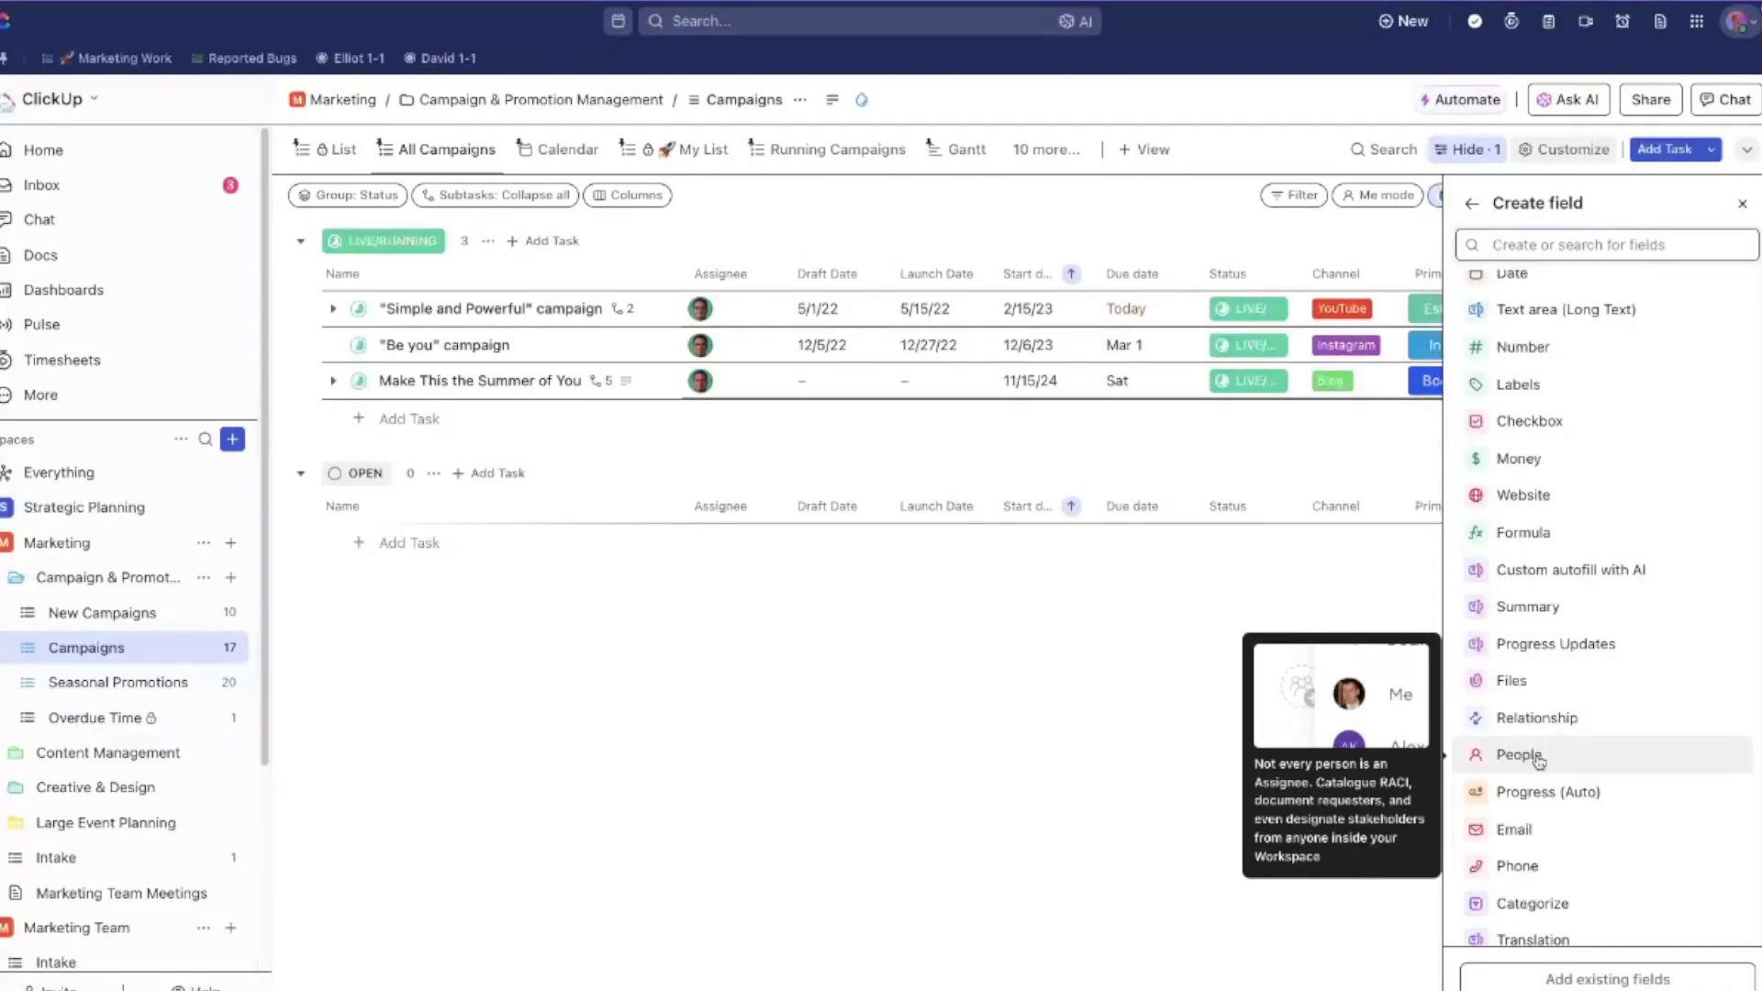
pyautogui.click(561, 645)
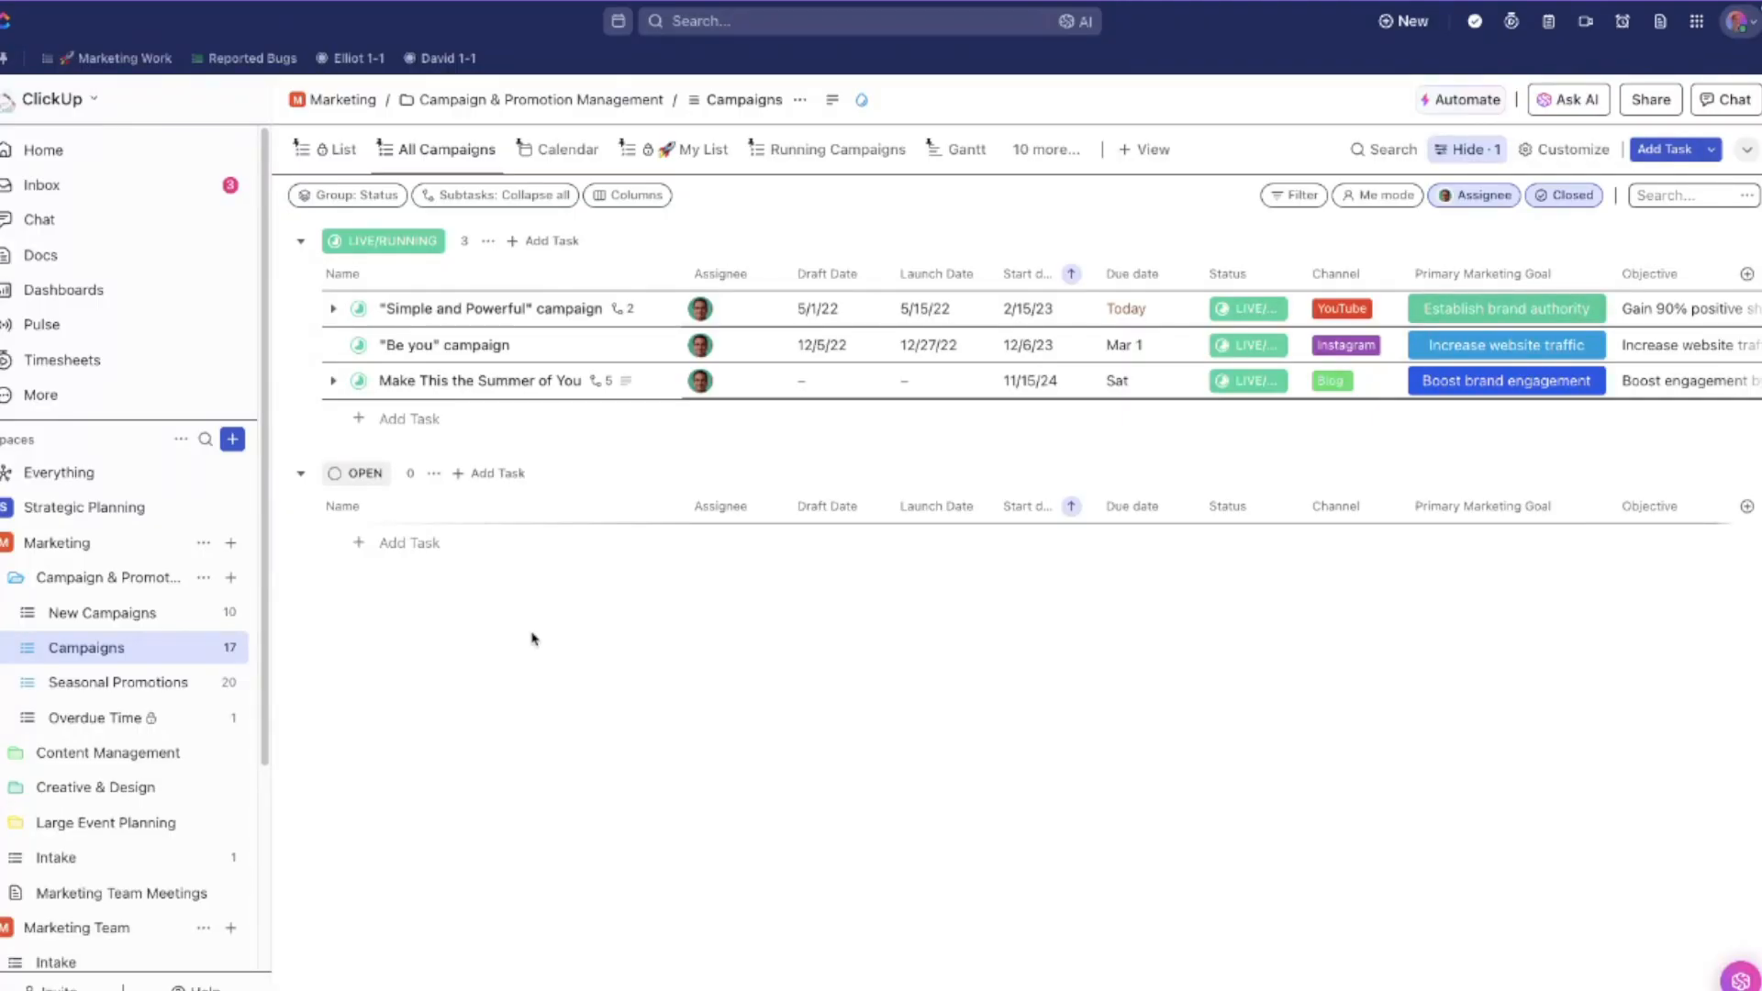
# - Switch to the slides, advance from Q&A to the closing slide, and bring up the Build Your First Workflow Certification doc
pyautogui.hotkey('ctrl', 'Left')
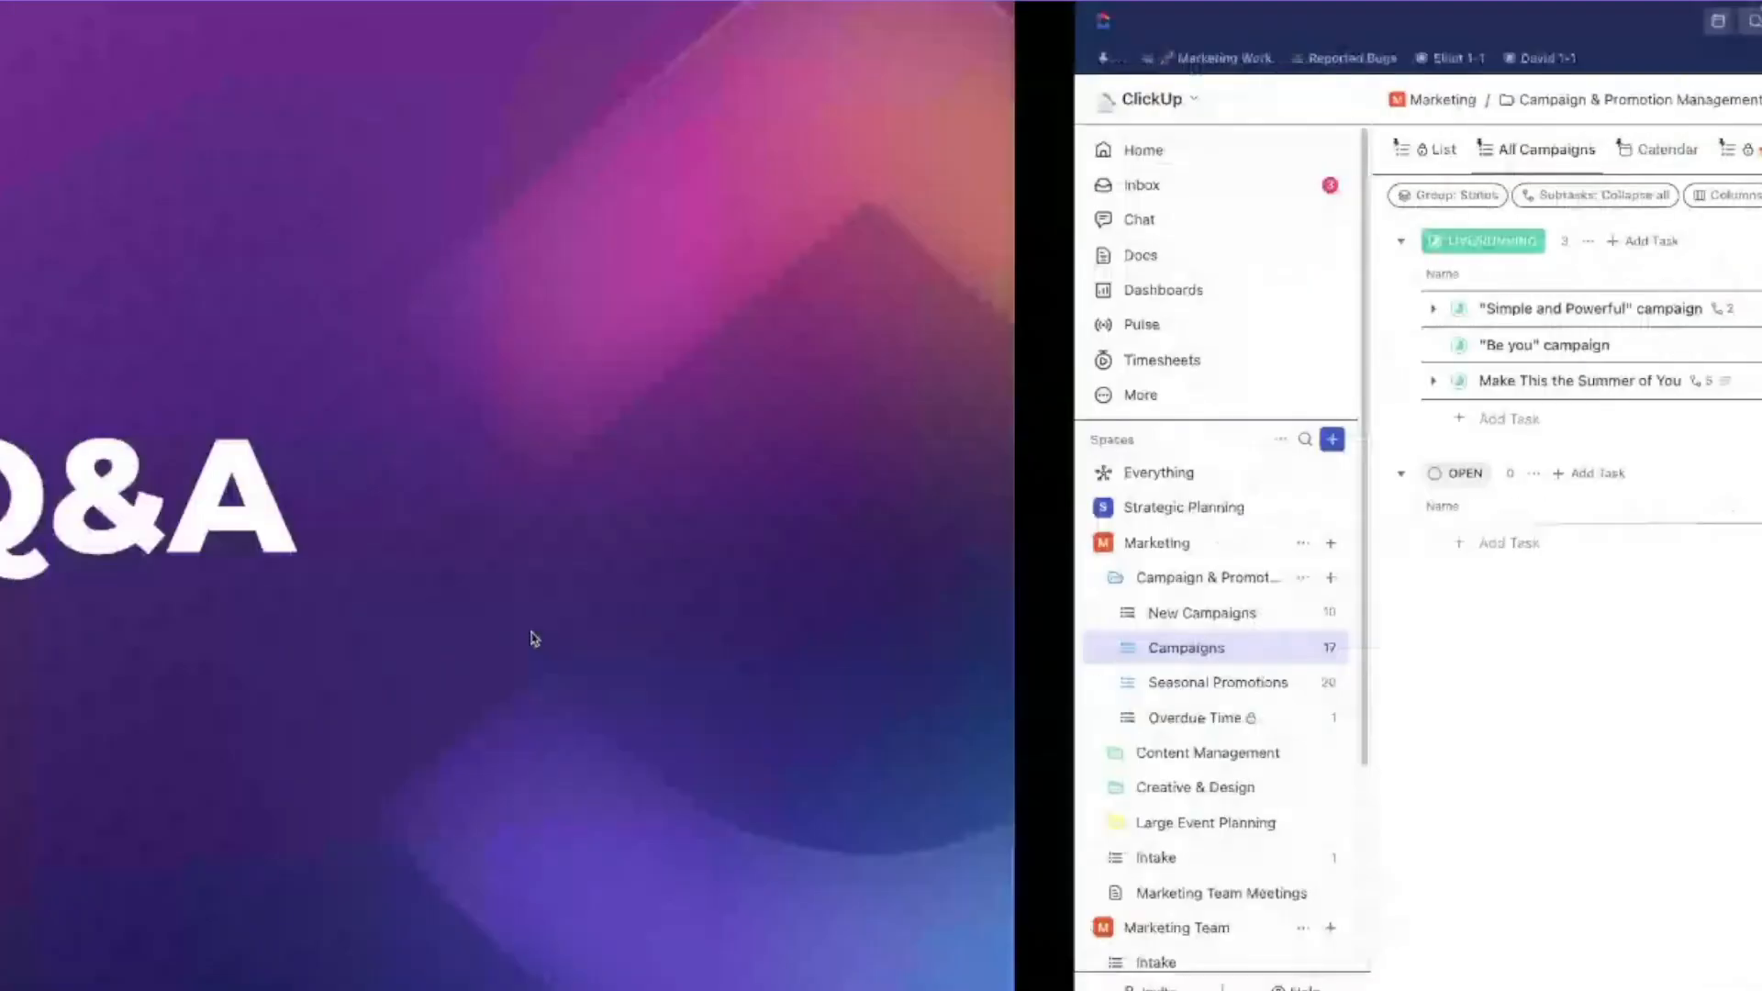
pyautogui.click(758, 660)
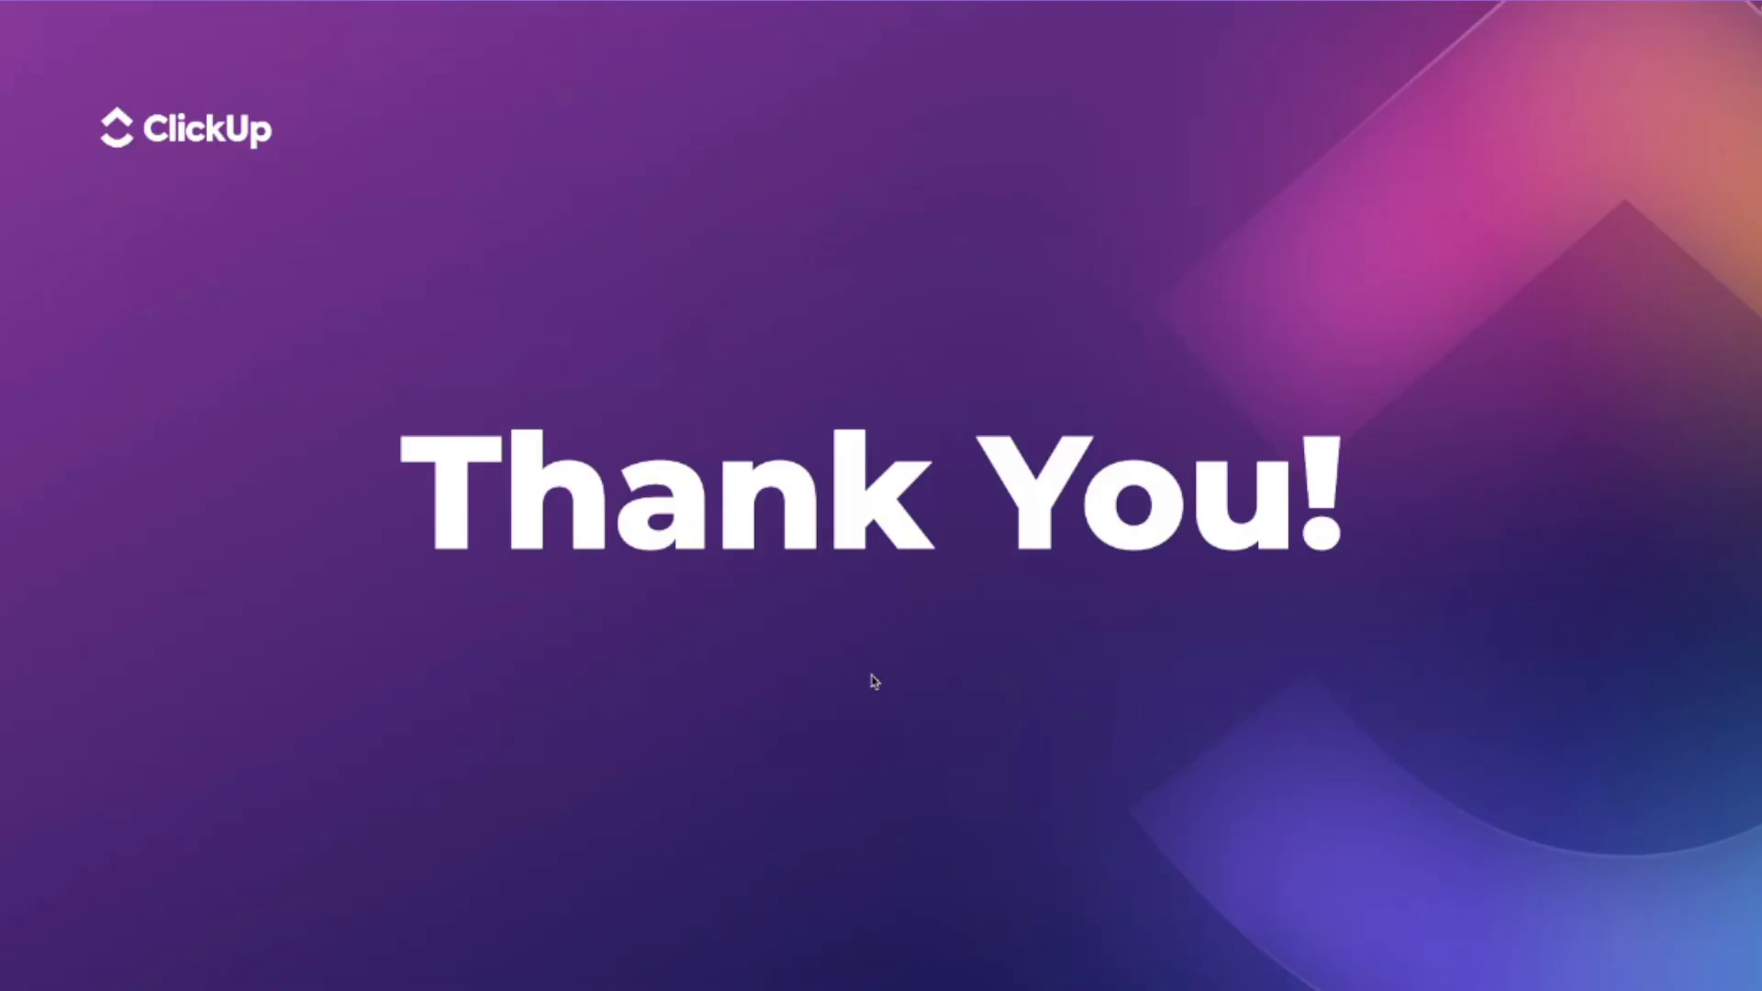
pyautogui.hotkey('ctrl', 'Left')
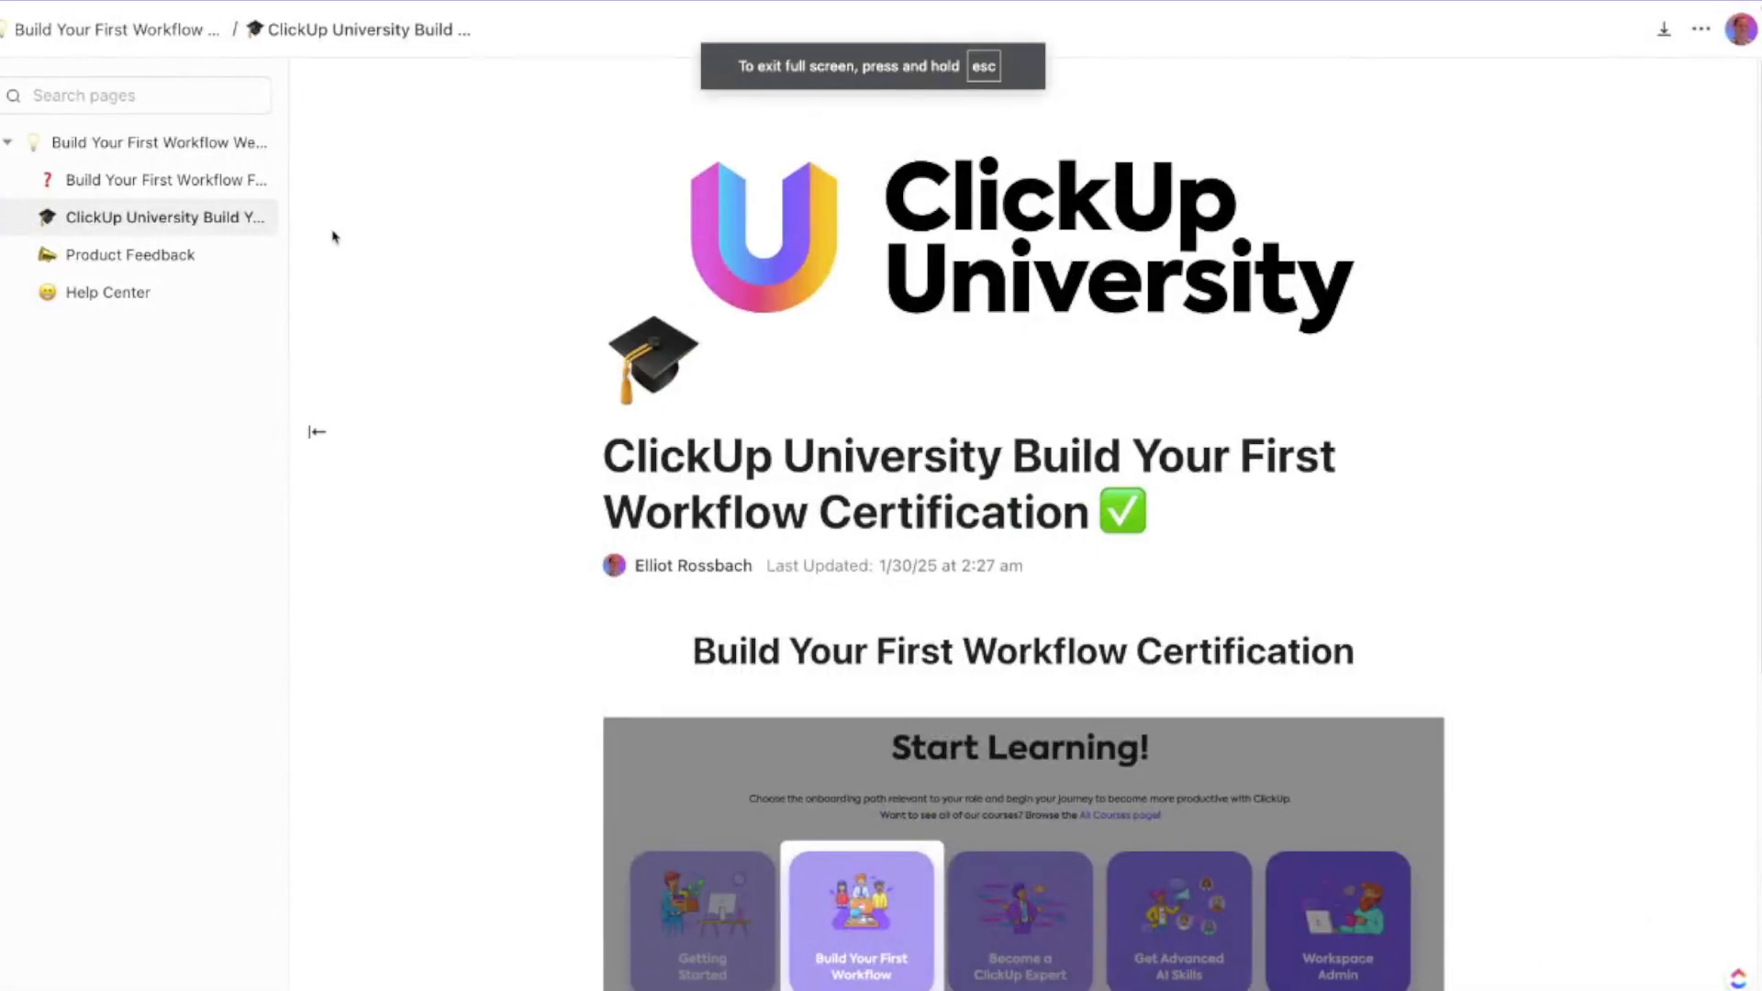
pyautogui.scroll(-3, 551, 423)
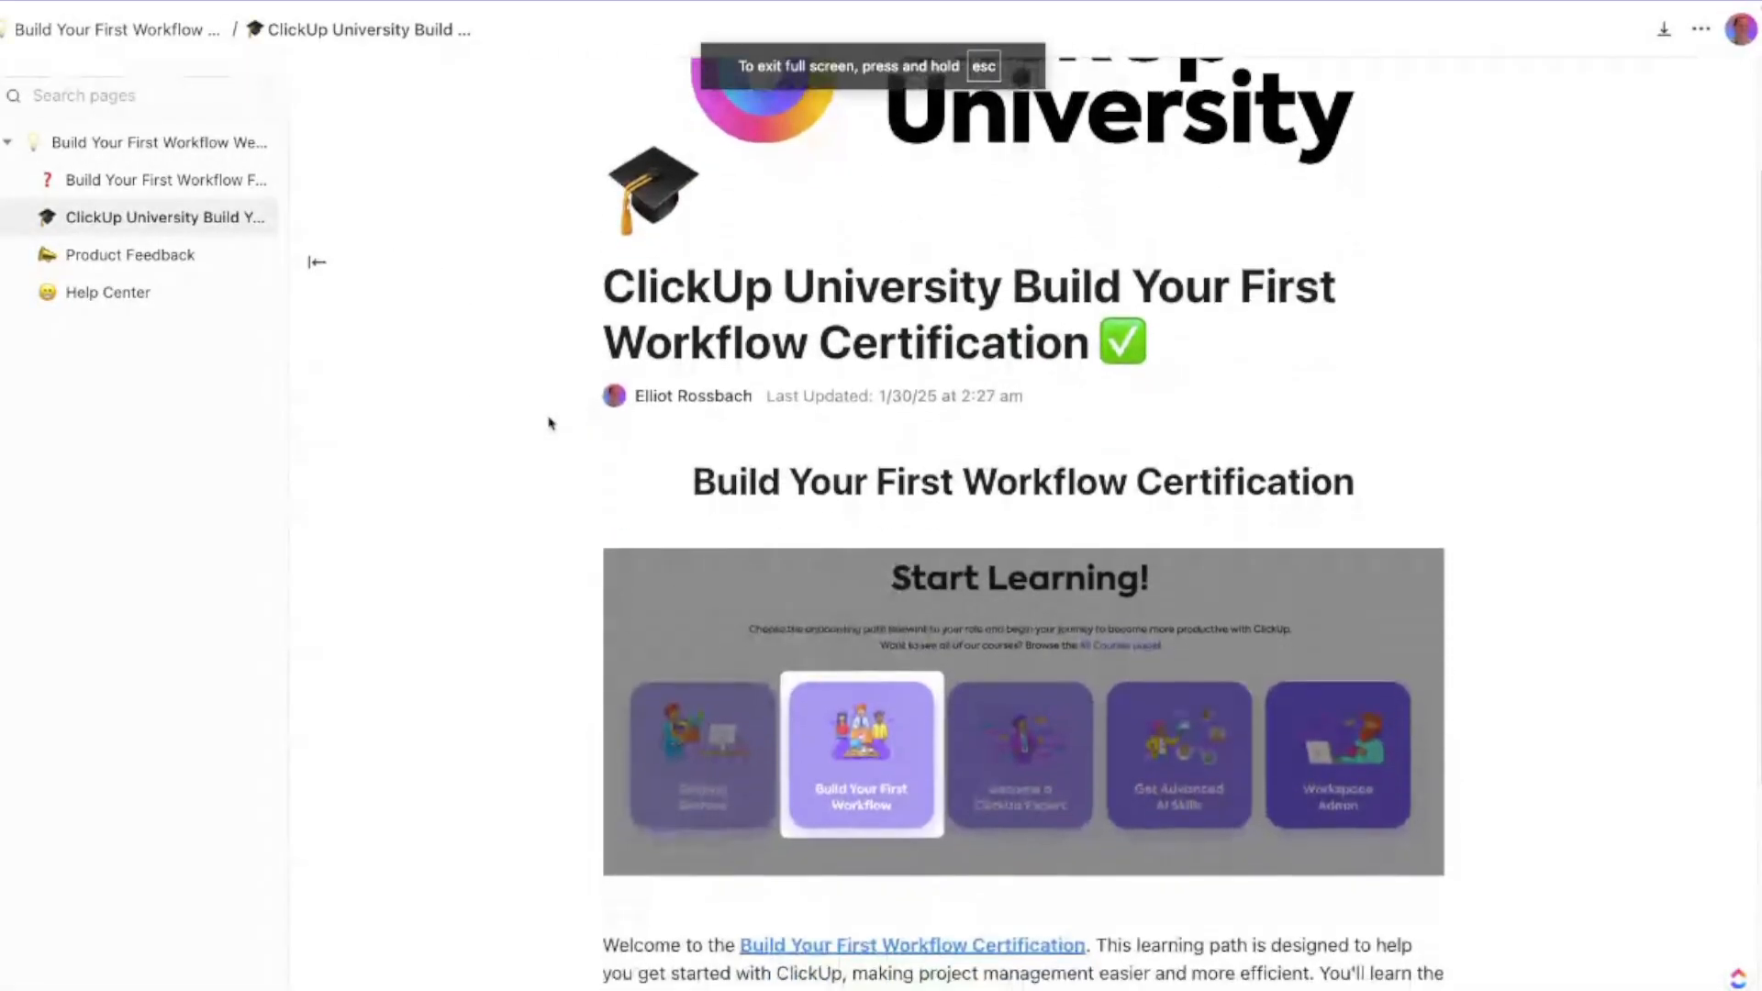